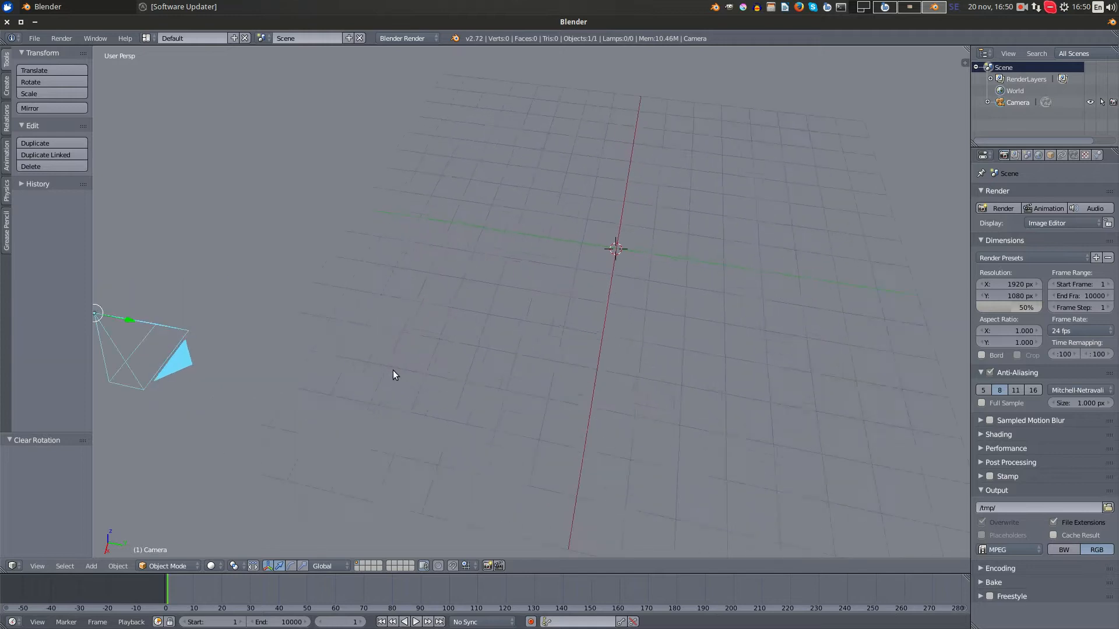
- Switch to the orthographic top view and move the camera about -7.47 along X and 6.42 along Y, close to the origin
{"action": "scroll", "coordinate": [393, 370], "scroll_direction": "down", "scroll_amount": 3}
{"action": "key", "text": "a"}
{"action": "scroll", "coordinate": [445, 344], "scroll_direction": "down", "scroll_amount": 1}
{"action": "middle_click_drag", "start_coordinate": [445, 344], "coordinate": [447, 344]}
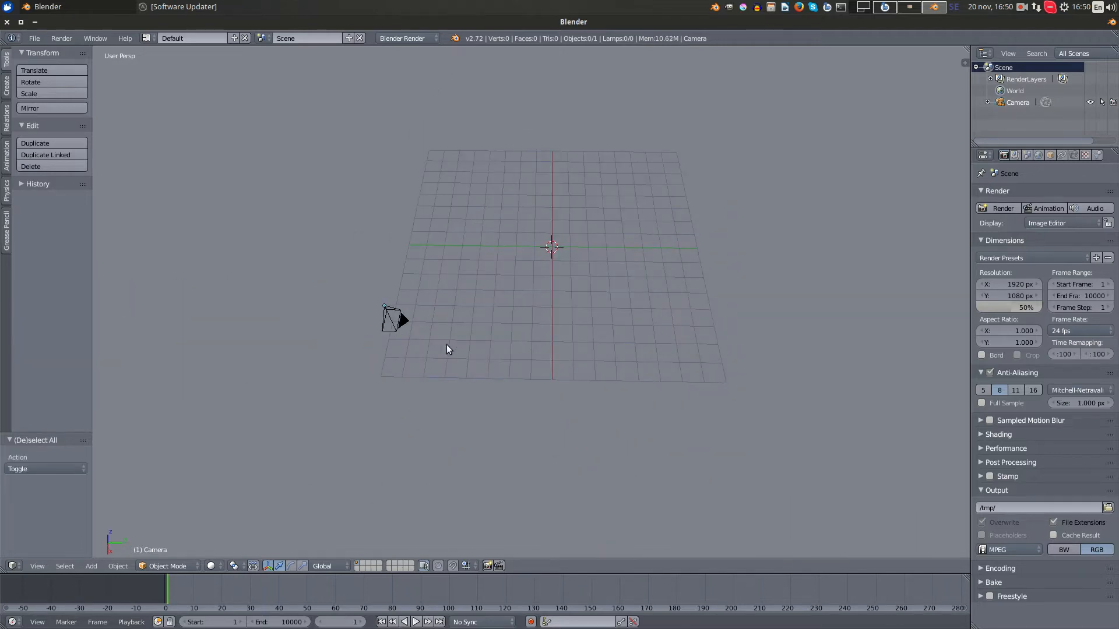
{"action": "key", "text": "KP_5"}
{"action": "middle_click_drag", "start_coordinate": [532, 245], "coordinate": [790, 402], "text": "shift"}
{"action": "key", "text": "KP_7"}
{"action": "scroll", "coordinate": [494, 371], "scroll_direction": "down", "scroll_amount": 4}
{"action": "key", "text": "g"}
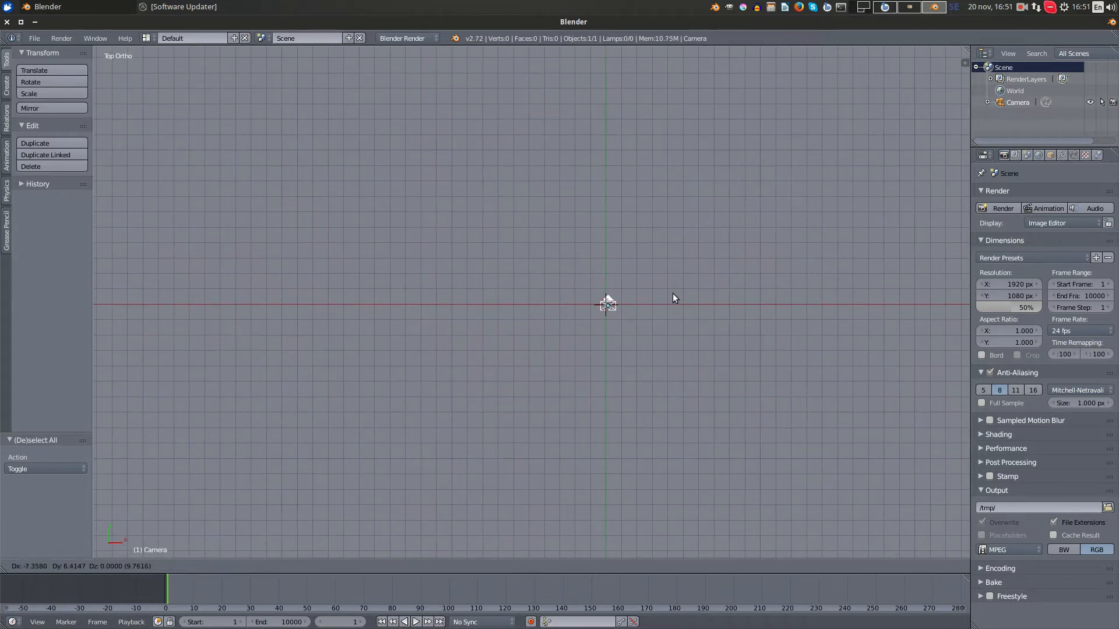
{"action": "left_click", "coordinate": [671, 293]}
- Nudge the camera until it is centred on the world origin, and deselect it
{"action": "scroll", "coordinate": [670, 293], "scroll_direction": "up", "scroll_amount": 6}
{"action": "middle_click_drag", "start_coordinate": [827, 317], "coordinate": [667, 334], "text": "shift"}
{"action": "scroll", "coordinate": [764, 328], "scroll_direction": "up", "scroll_amount": 3}
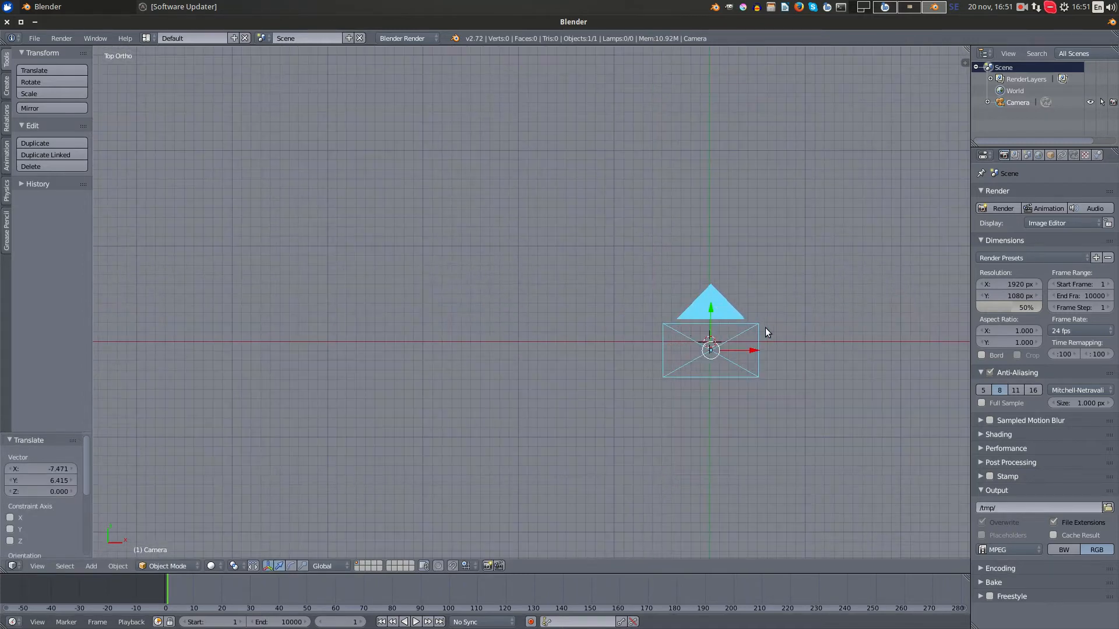
{"action": "key", "text": "g"}
{"action": "left_click", "coordinate": [761, 318]}
{"action": "middle_click_drag", "start_coordinate": [761, 318], "coordinate": [582, 356], "text": "shift"}
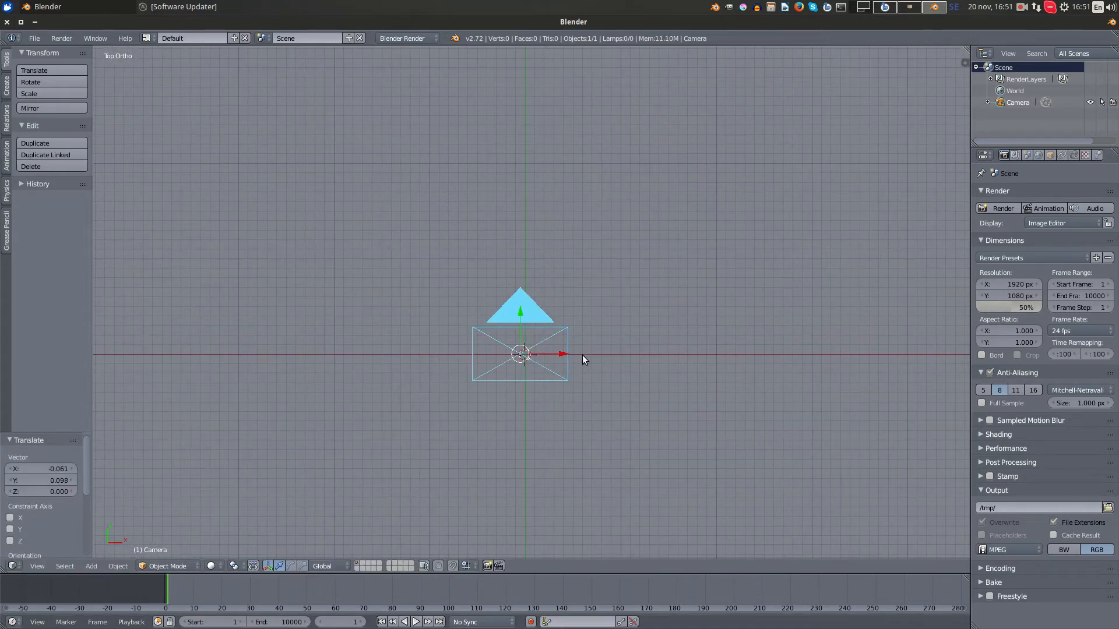
{"action": "key", "text": "alt+a"}
{"action": "key", "text": "g"}
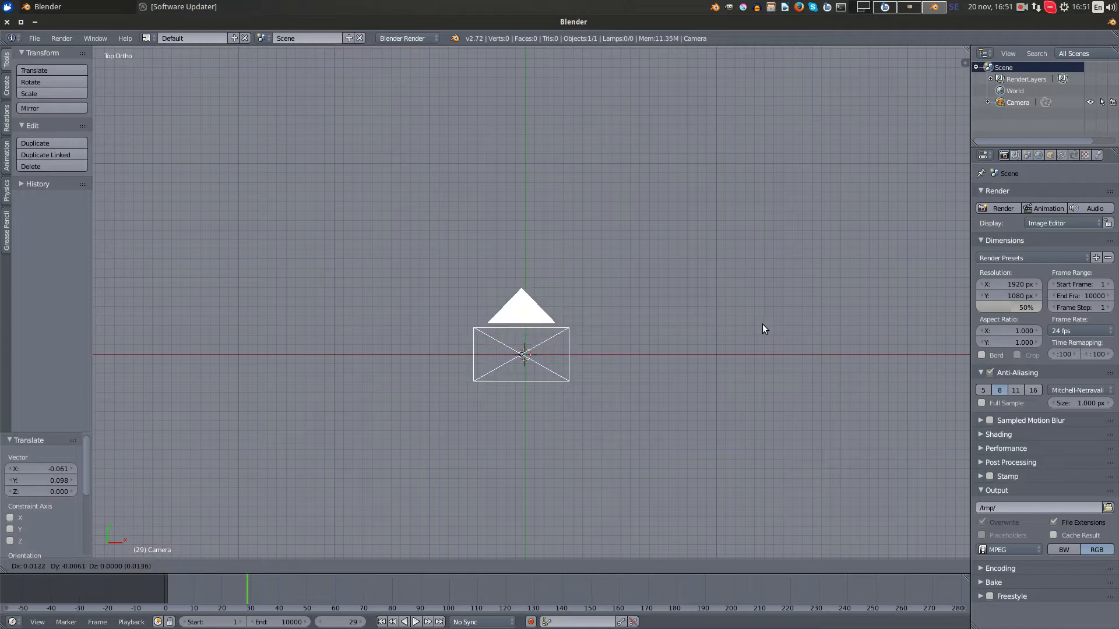
{"action": "left_click", "coordinate": [765, 324]}
{"action": "key", "text": "a"}
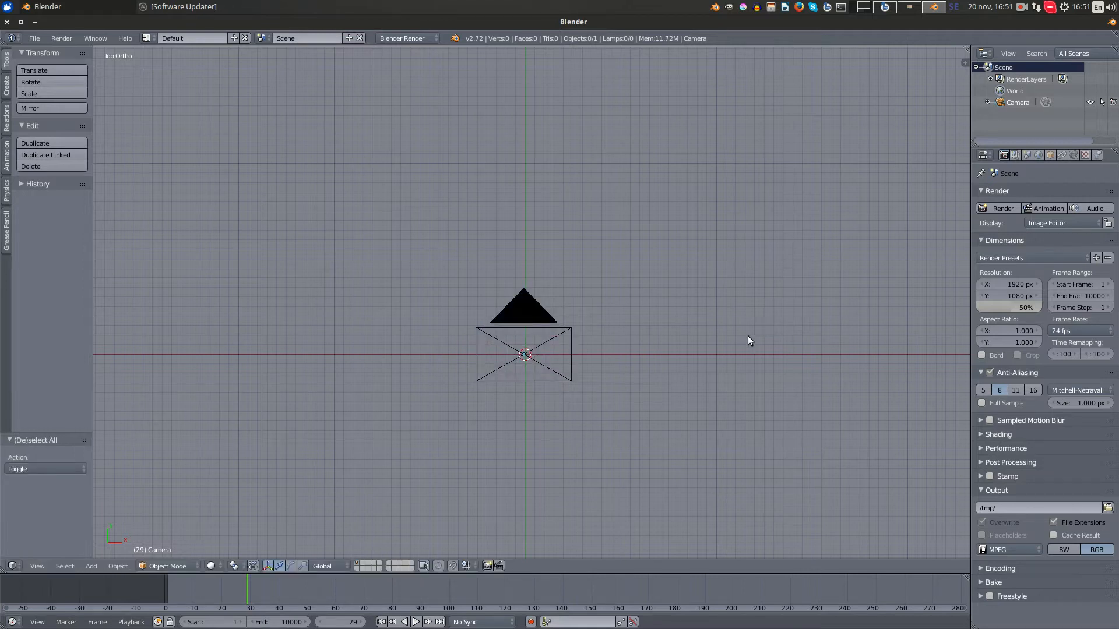
- Enable background images for the 3D view and add an empty image slot
{"action": "scroll", "coordinate": [747, 336], "scroll_direction": "up", "scroll_amount": 4}
{"action": "middle_click_drag", "start_coordinate": [697, 321], "coordinate": [572, 322], "text": "shift"}
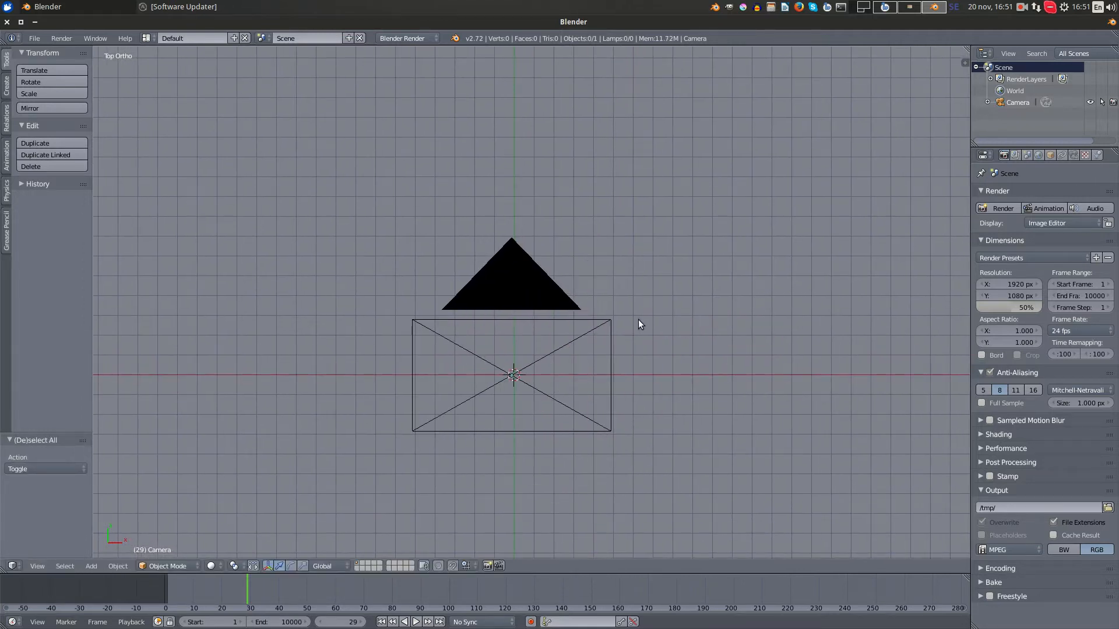
{"action": "key", "text": "n"}
{"action": "scroll", "coordinate": [897, 279], "scroll_direction": "down", "scroll_amount": 3}
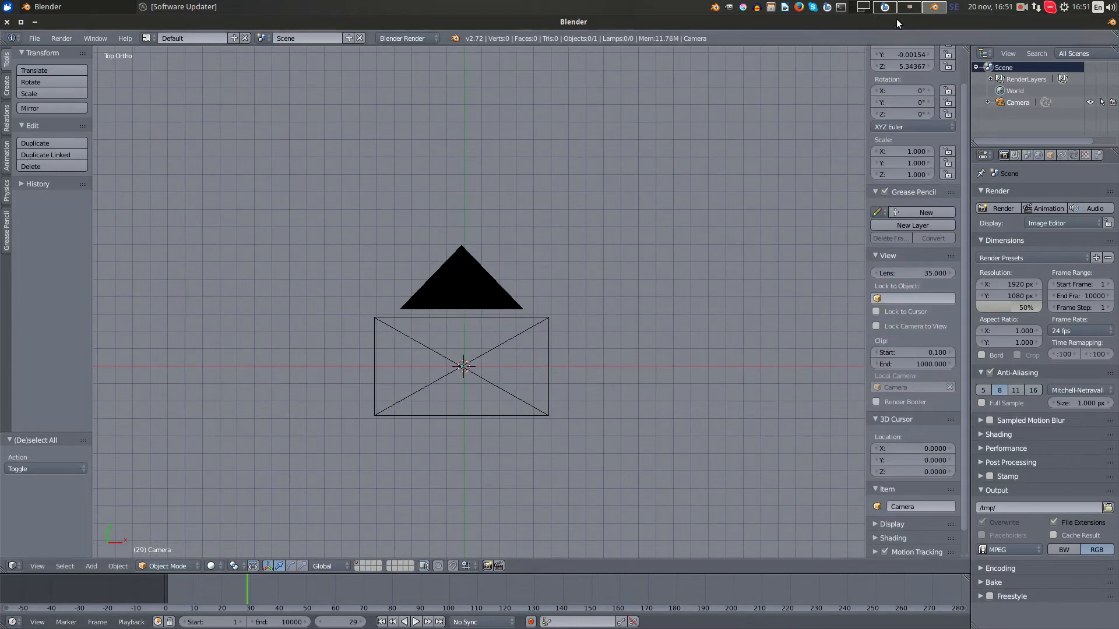
{"action": "scroll", "coordinate": [914, 267], "scroll_direction": "down", "scroll_amount": 2}
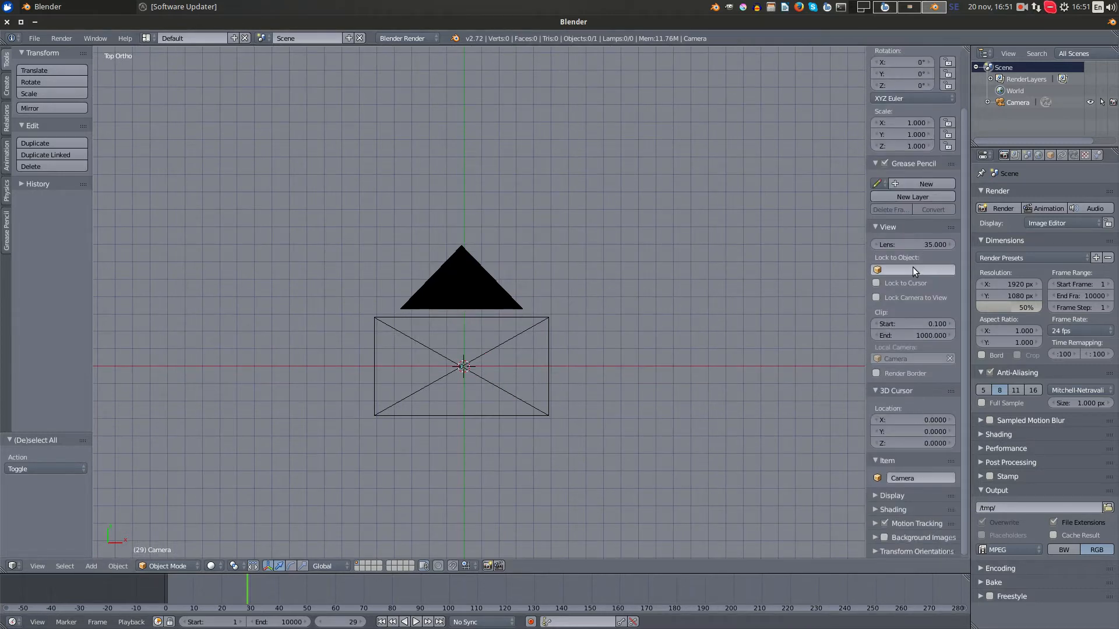
{"action": "left_click", "coordinate": [883, 537]}
{"action": "left_click", "coordinate": [875, 537]}
{"action": "scroll", "coordinate": [912, 499], "scroll_direction": "down", "scroll_amount": 1}
{"action": "left_click", "coordinate": [901, 531]}
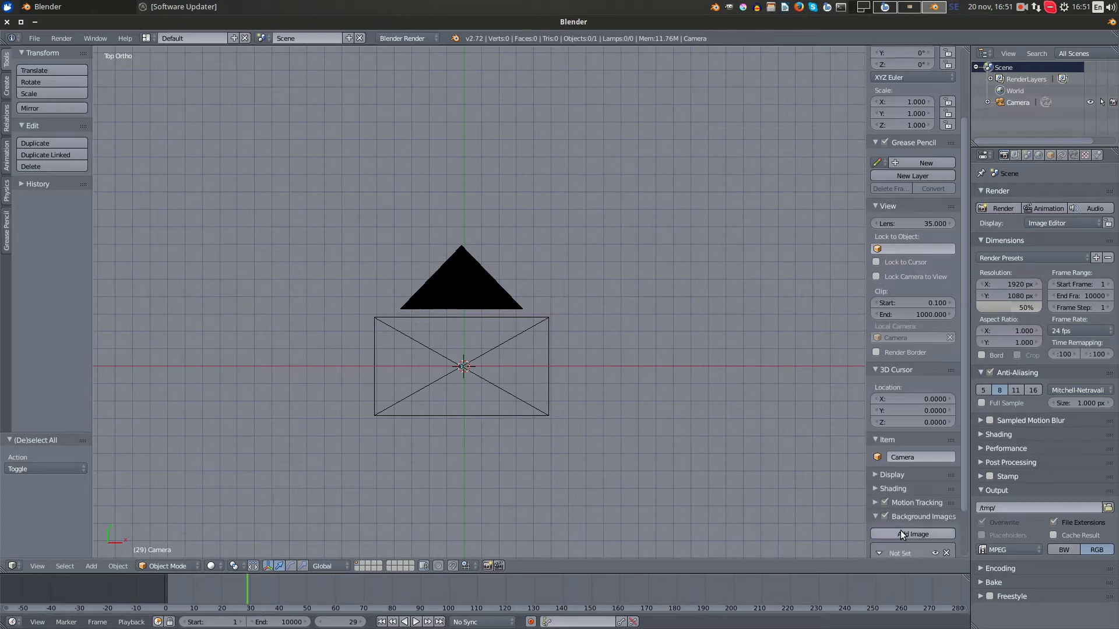
- Load frame2.png from the storage drive's friendly_penguin/spline_tutorial folder as the background image
{"action": "scroll", "coordinate": [934, 485], "scroll_direction": "down", "scroll_amount": 3}
{"action": "left_click", "coordinate": [934, 532]}
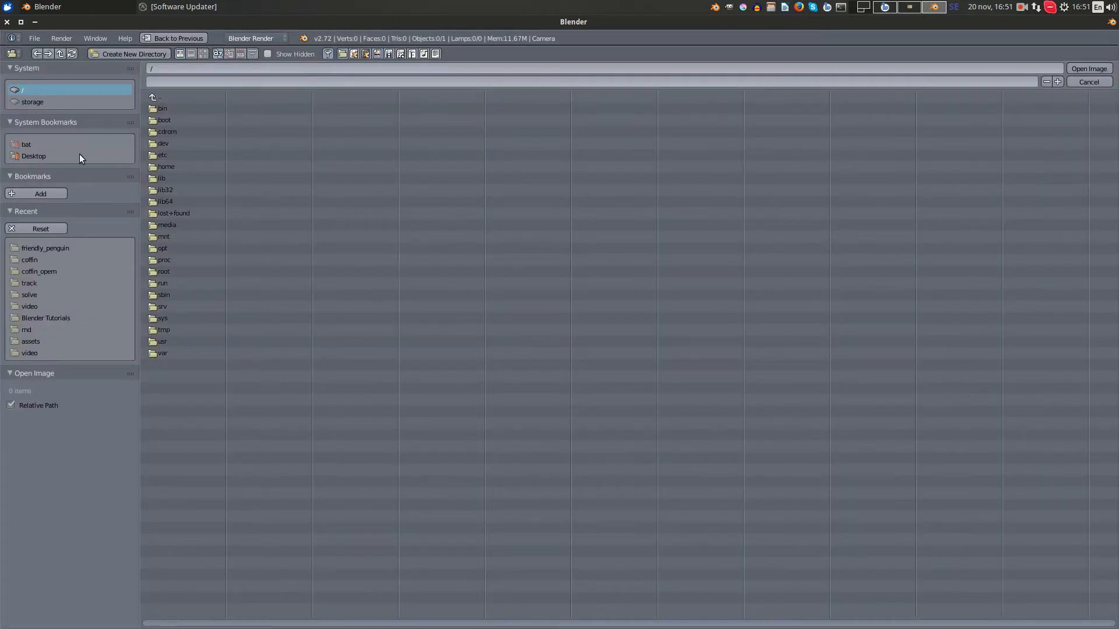
{"action": "left_click", "coordinate": [28, 103]}
{"action": "double_click", "coordinate": [195, 188]}
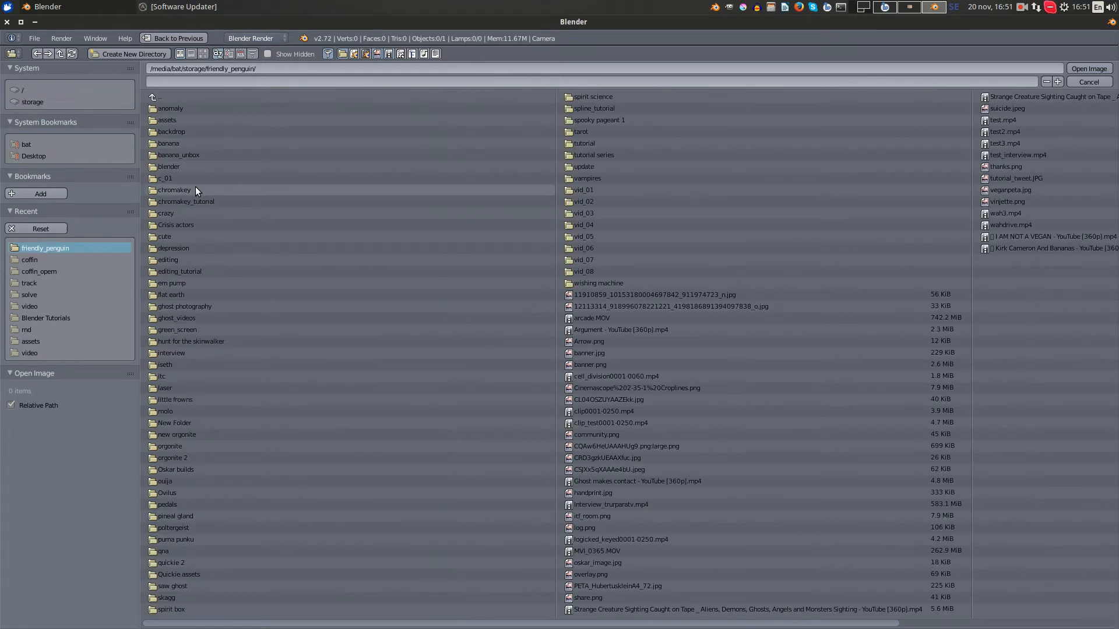
{"action": "left_click", "coordinate": [617, 108]}
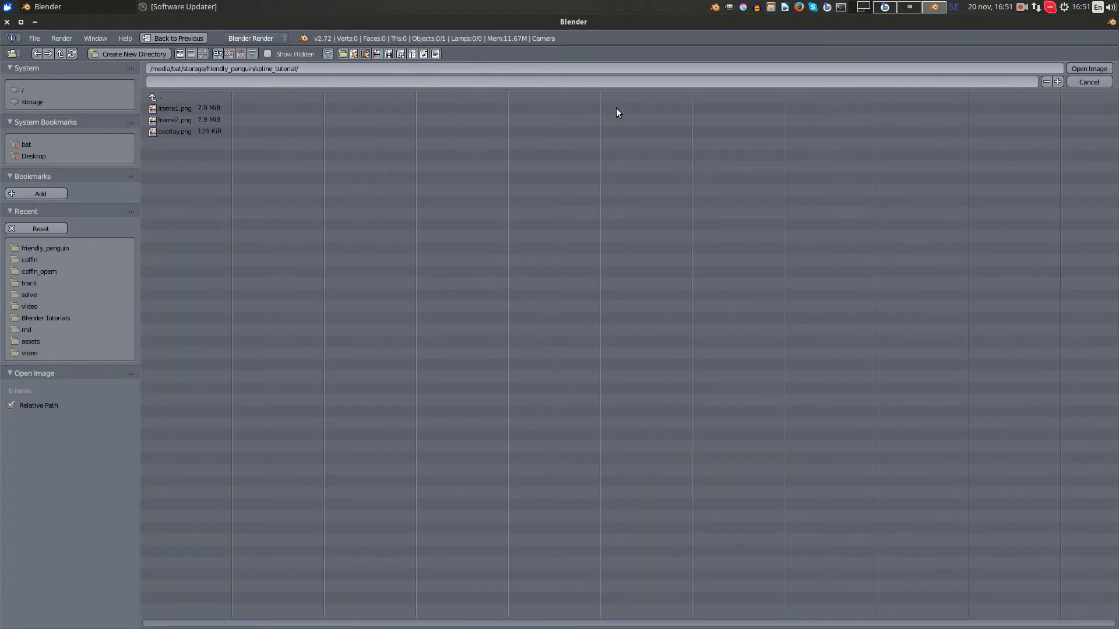
{"action": "left_click", "coordinate": [198, 119]}
{"action": "left_click", "coordinate": [1089, 69]}
{"action": "scroll", "coordinate": [575, 296], "scroll_direction": "down", "scroll_amount": 3}
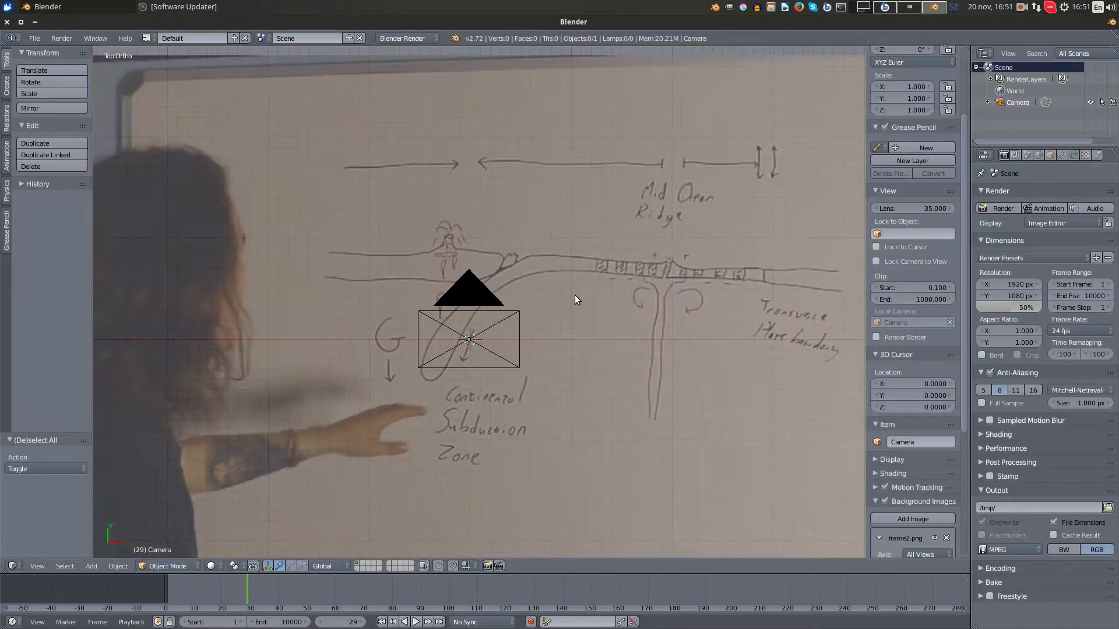
- Examine the whiteboard drawing in the background image, especially the plate lines around the volcano
{"action": "scroll", "coordinate": [570, 297], "scroll_direction": "up", "scroll_amount": 2}
{"action": "scroll", "coordinate": [561, 295], "scroll_direction": "down", "scroll_amount": 3}
{"action": "scroll", "coordinate": [542, 285], "scroll_direction": "up", "scroll_amount": 2}
{"action": "middle_click_drag", "start_coordinate": [539, 290], "coordinate": [645, 348], "text": "shift"}
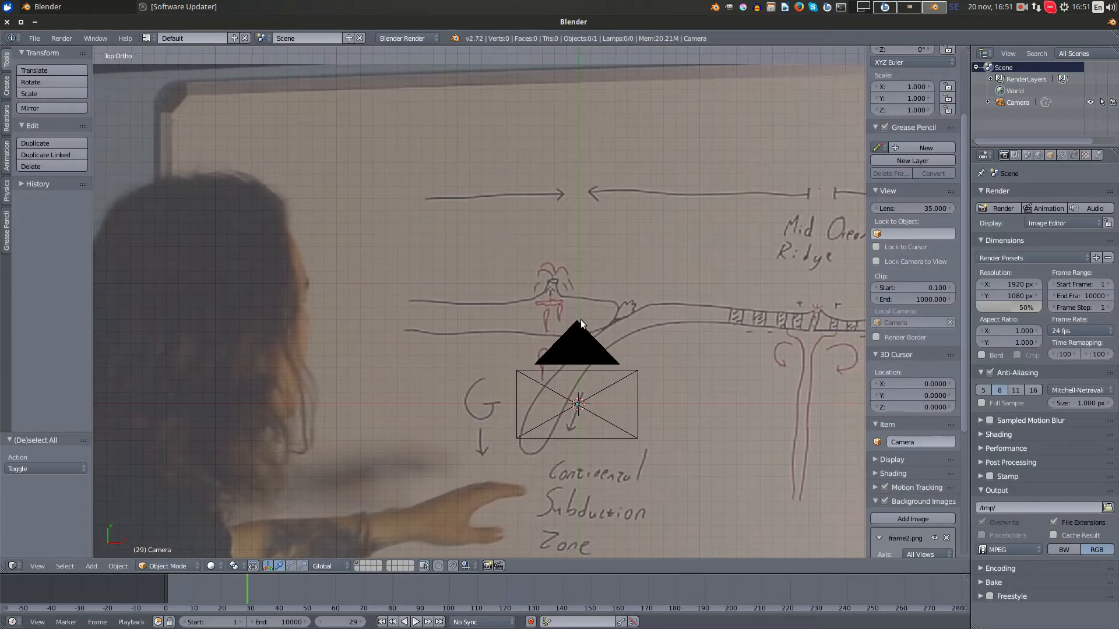
{"action": "middle_click_drag", "start_coordinate": [580, 319], "coordinate": [439, 296], "text": "shift"}
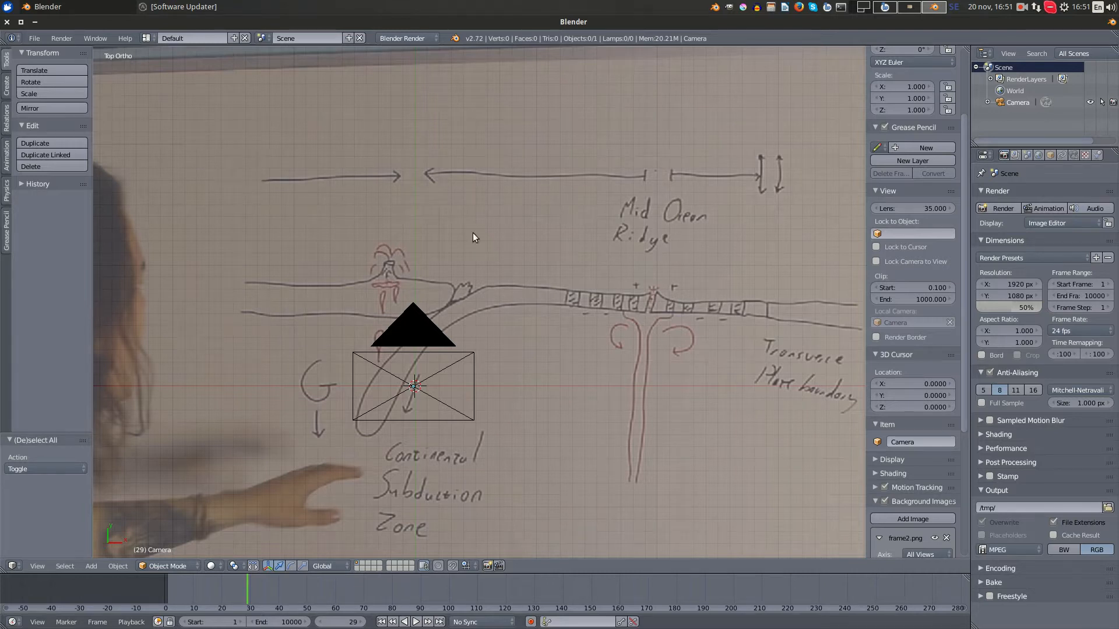
{"action": "middle_click_drag", "start_coordinate": [445, 229], "coordinate": [521, 228], "text": "shift"}
{"action": "scroll", "coordinate": [564, 290], "scroll_direction": "up", "scroll_amount": 4}
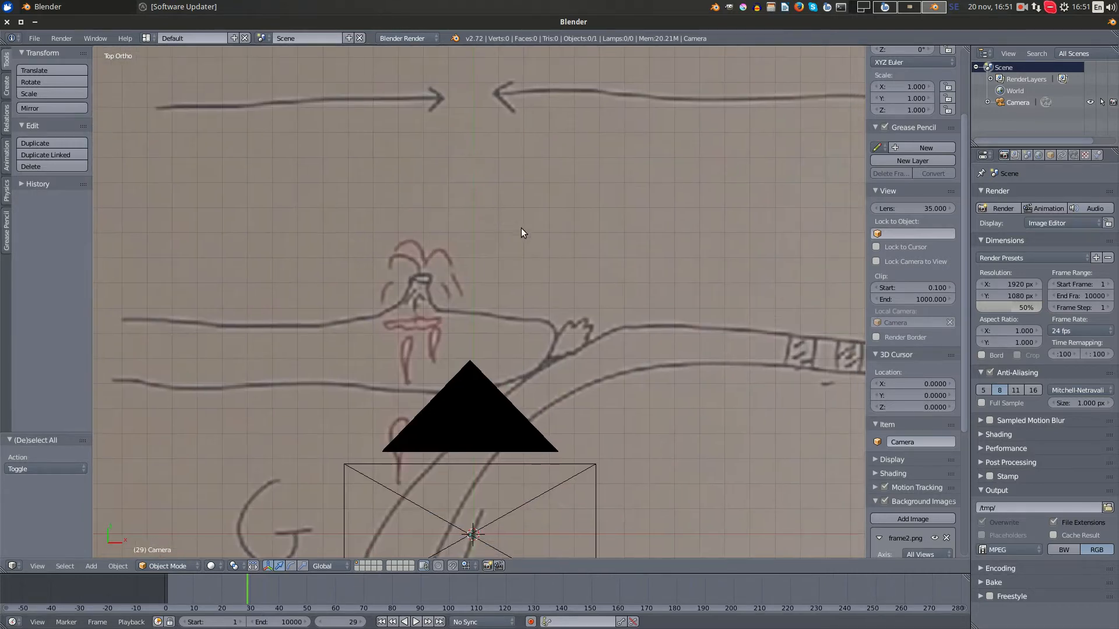
{"action": "scroll", "coordinate": [521, 229], "scroll_direction": "down", "scroll_amount": 2}
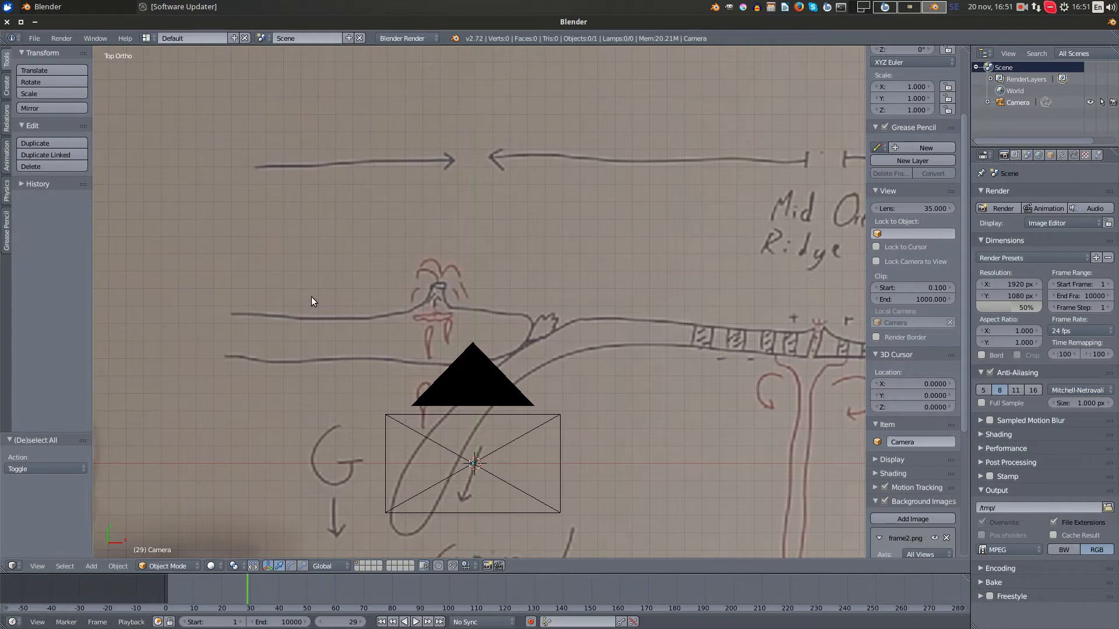
{"action": "scroll", "coordinate": [533, 278], "scroll_direction": "up", "scroll_amount": 3}
{"action": "middle_click_drag", "start_coordinate": [583, 305], "coordinate": [631, 232], "text": "shift"}
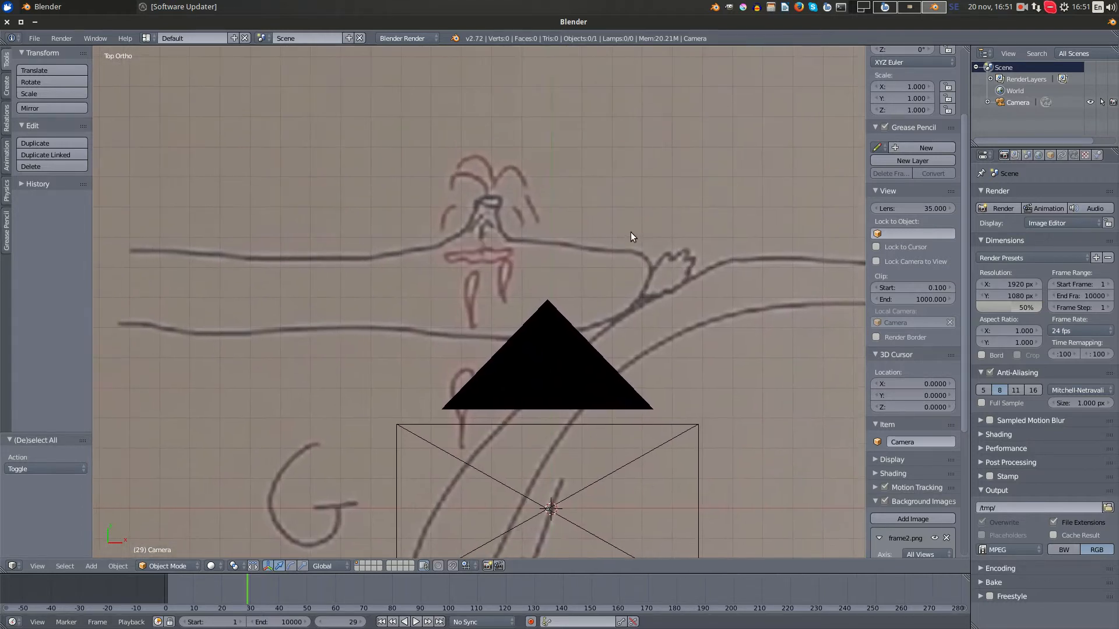
{"action": "scroll", "coordinate": [621, 227], "scroll_direction": "down", "scroll_amount": 3}
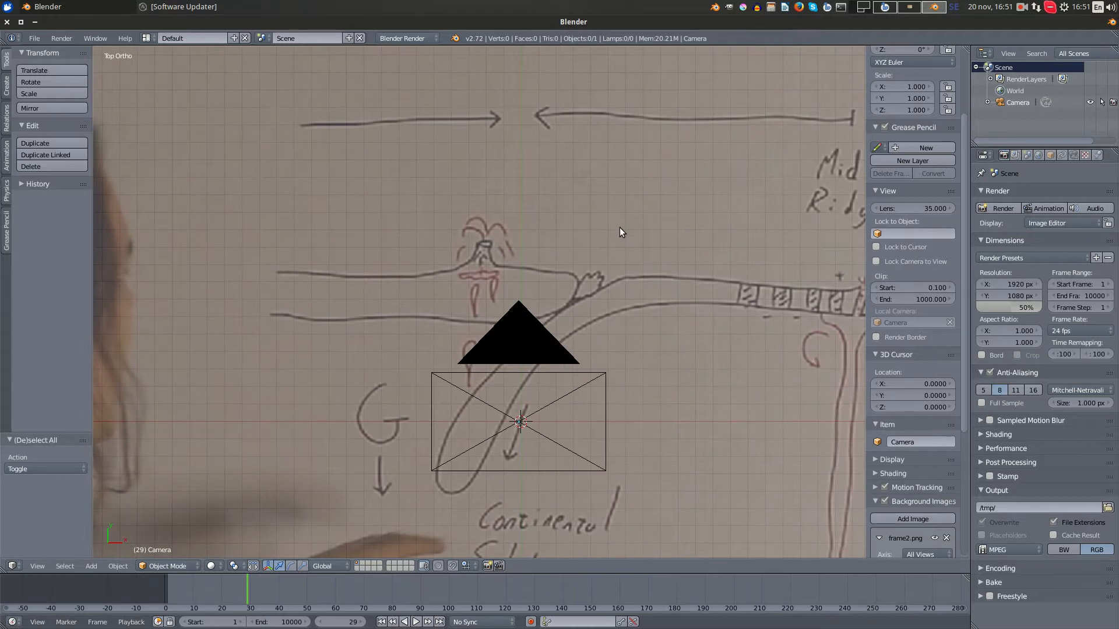
- Select the camera, look through it at the whiteboard drawing, and set the current frame to 23
{"action": "right_click", "coordinate": [533, 421]}
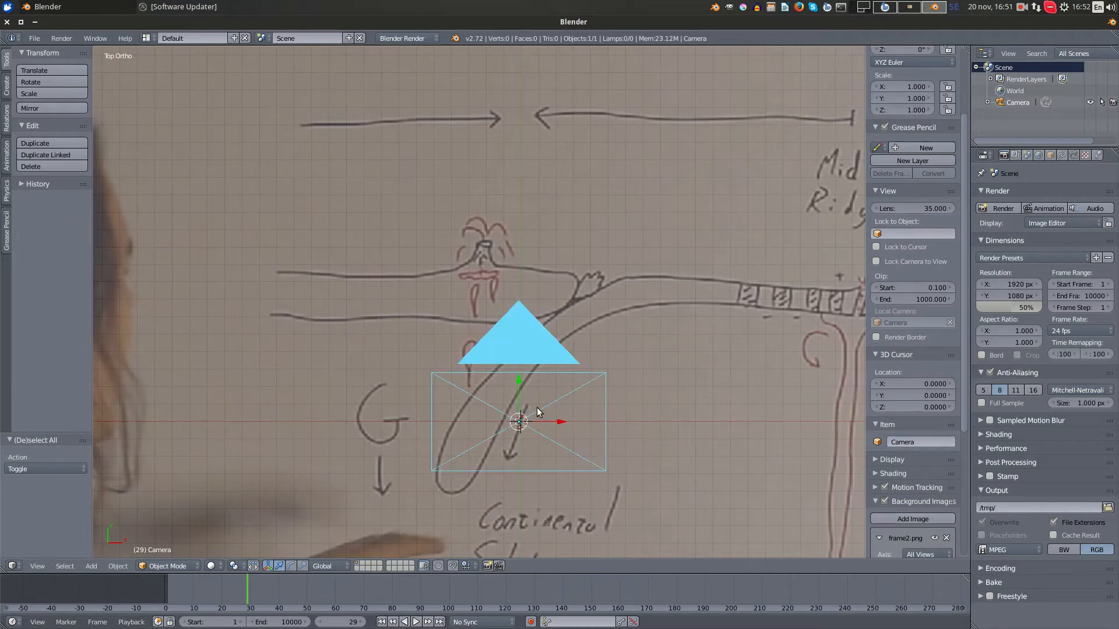
{"action": "key", "text": "KP_0"}
{"action": "scroll", "coordinate": [536, 291], "scroll_direction": "up", "scroll_amount": 4}
{"action": "scroll", "coordinate": [536, 288], "scroll_direction": "up", "scroll_amount": 1}
{"action": "mouse_move", "coordinate": [537, 288]}
{"action": "middle_mouse_down", "text": "shift"}
{"action": "mouse_move", "coordinate": [538, 324]}
{"action": "mouse_move", "coordinate": [562, 337]}
{"action": "middle_mouse_up", "text": "shift"}
{"action": "scroll", "coordinate": [428, 228], "scroll_direction": "up", "scroll_amount": 3}
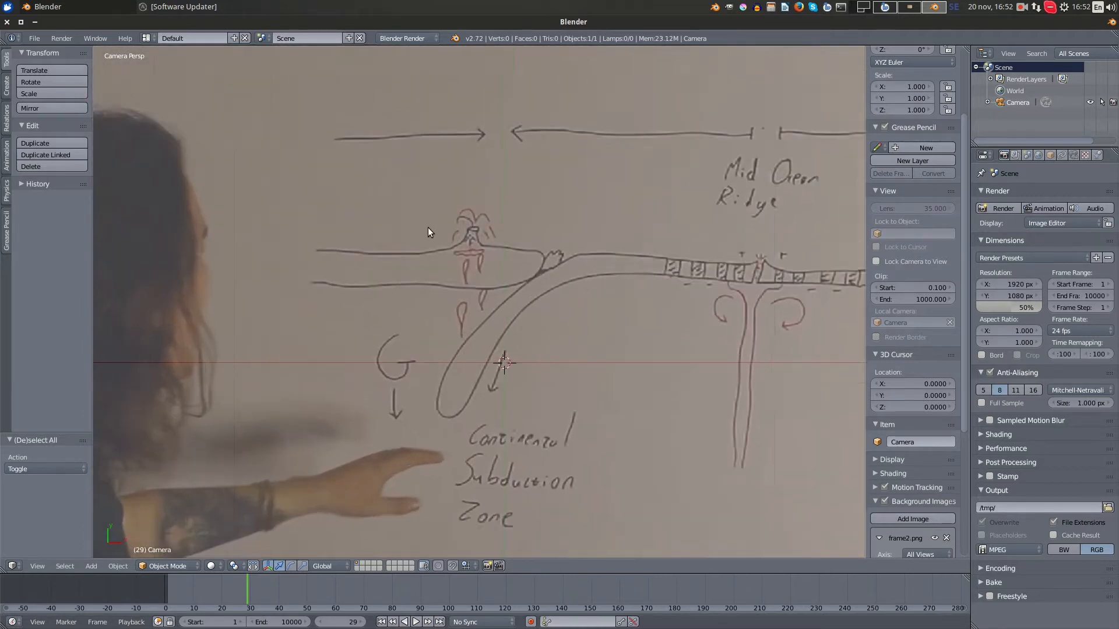
{"action": "mouse_move", "coordinate": [437, 224]}
{"action": "middle_mouse_down", "text": "shift"}
{"action": "mouse_move", "coordinate": [557, 267]}
{"action": "mouse_move", "coordinate": [561, 327]}
{"action": "middle_mouse_up", "text": "shift"}
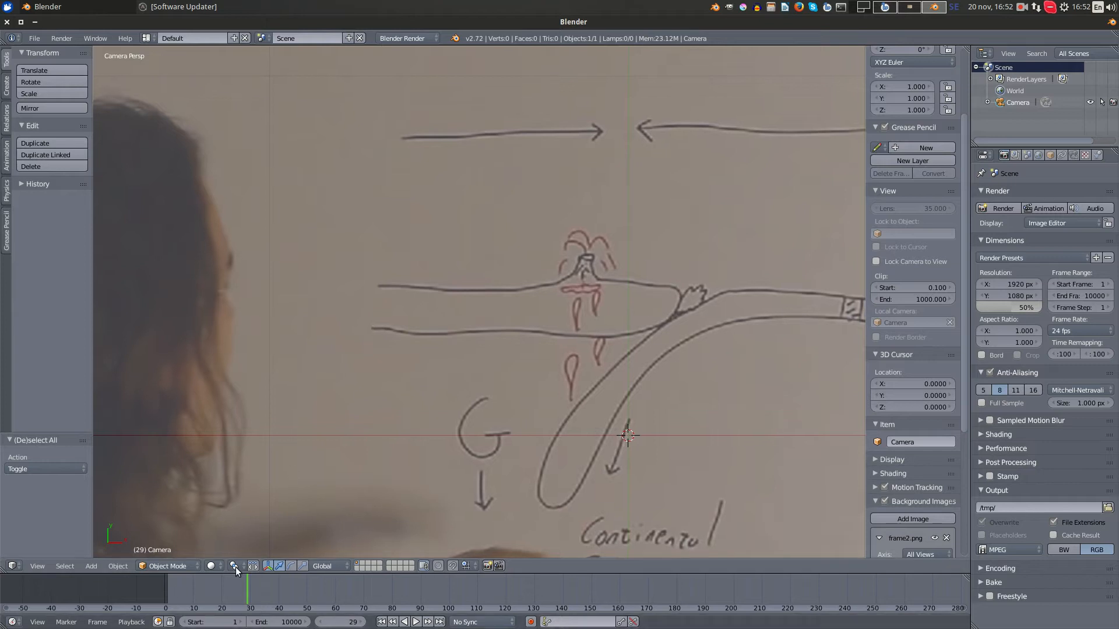
{"action": "left_click_drag", "start_coordinate": [239, 583], "coordinate": [252, 584]}
- Place the 3D cursor at the left end of the drawing's upper plate line and add a Bezier curve there
{"action": "scroll", "coordinate": [709, 268], "scroll_direction": "up", "scroll_amount": 2}
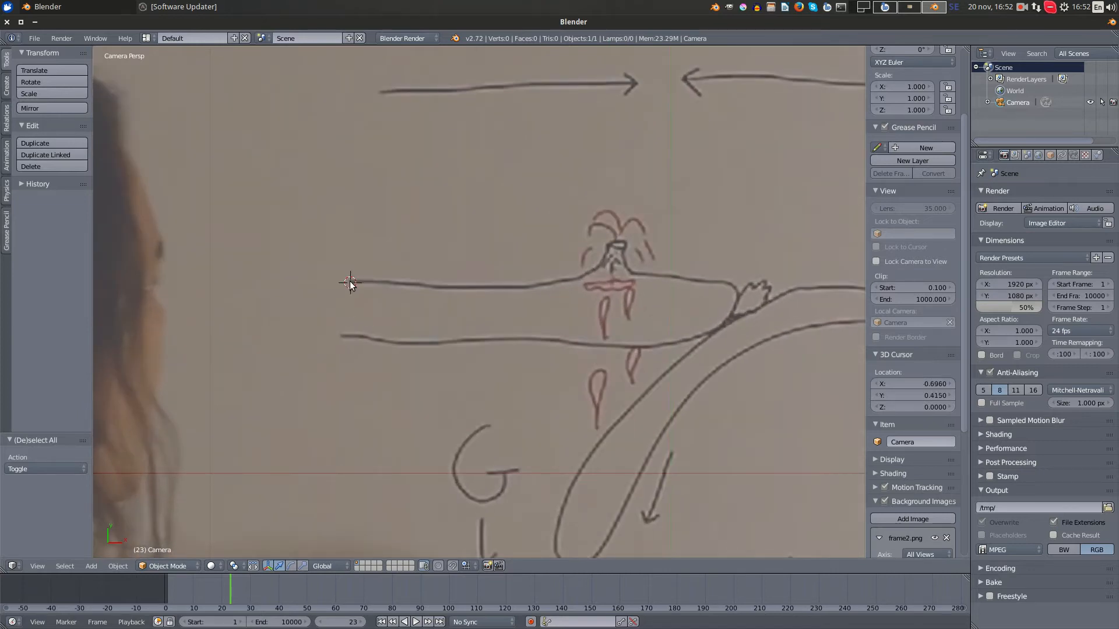
{"action": "key", "text": "shift+a"}
{"action": "mouse_move", "coordinate": [334, 296]}
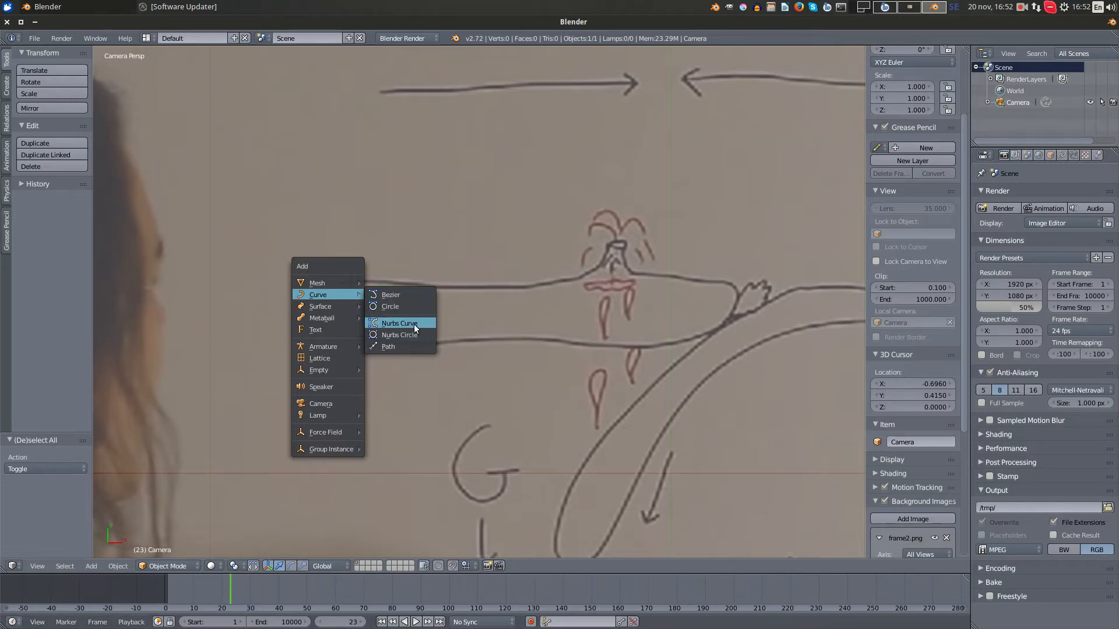
{"action": "left_click", "coordinate": [407, 295]}
{"action": "scroll", "coordinate": [545, 299], "scroll_direction": "down", "scroll_amount": 4}
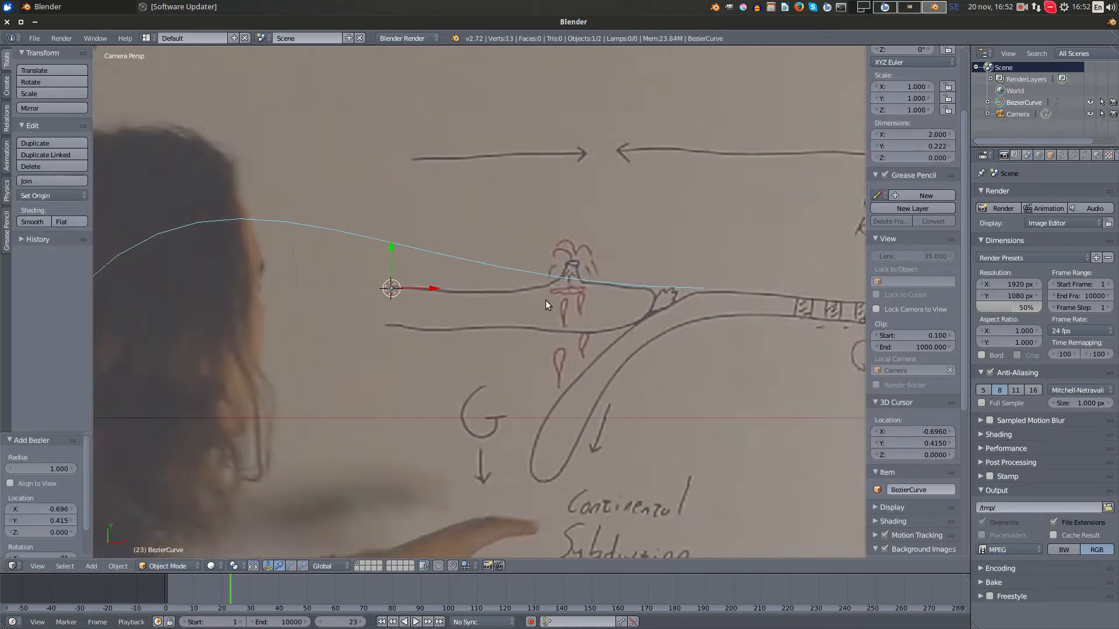
{"action": "scroll", "coordinate": [561, 303], "scroll_direction": "up", "scroll_amount": 1}
- Enter Edit Mode and scale the whole Bezier curve by about 0.233
{"action": "key", "text": "Tab"}
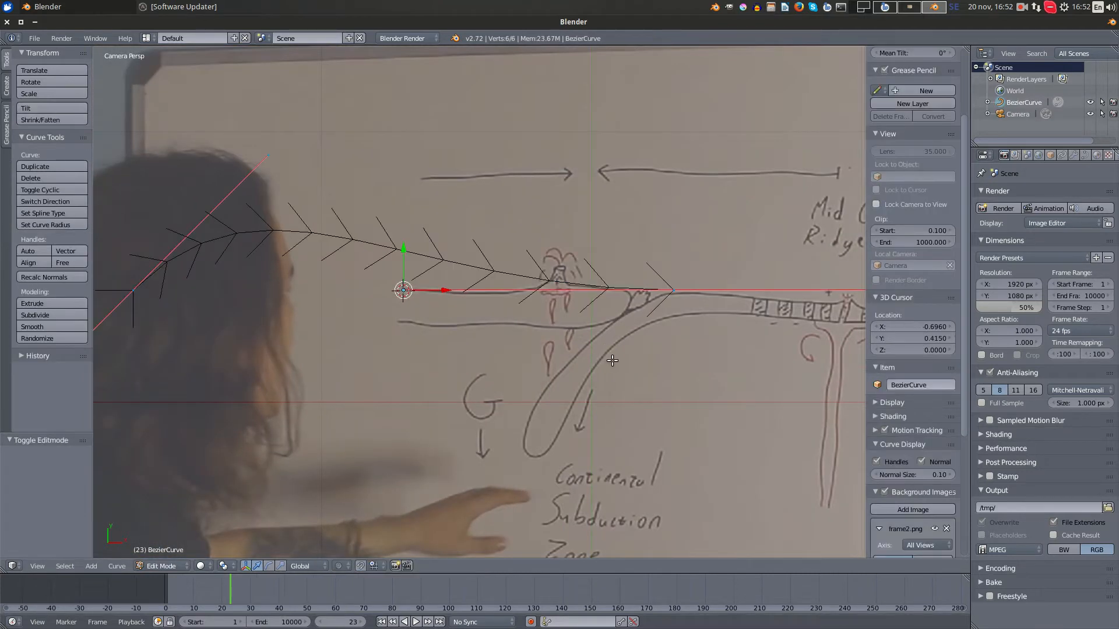
{"action": "key", "text": "a"}
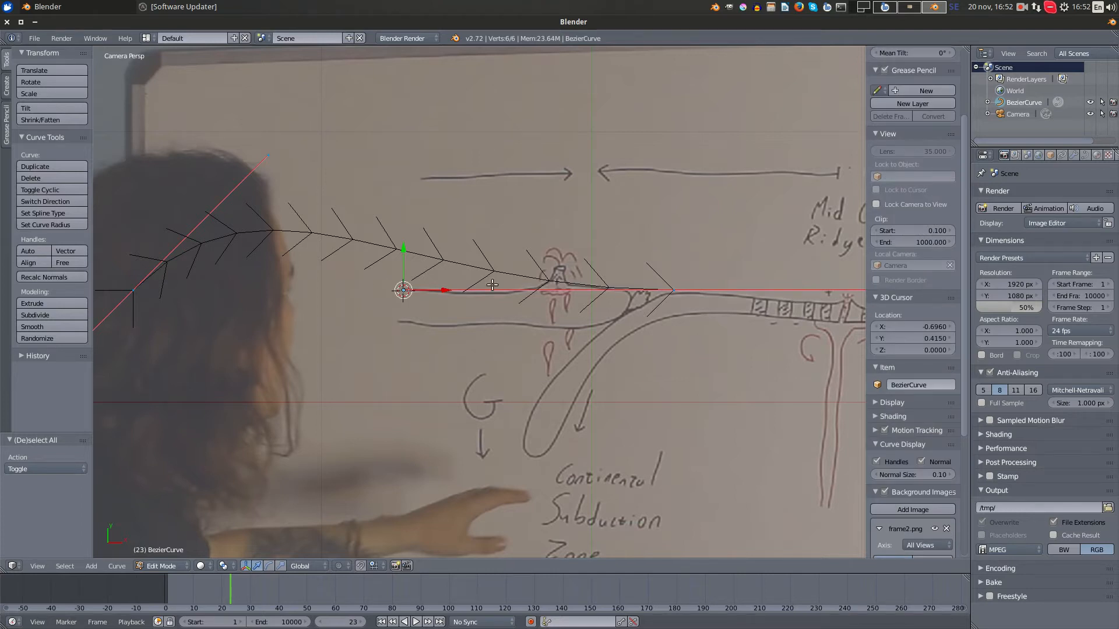
{"action": "key", "text": "s"}
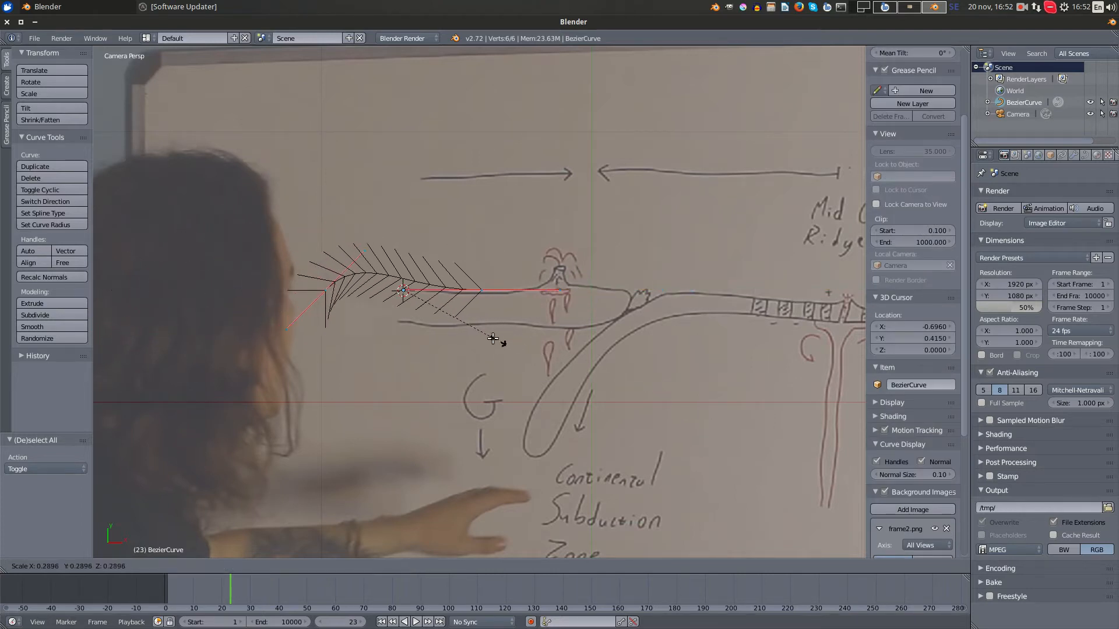
{"action": "left_click", "coordinate": [479, 329]}
- Move the curve's end point along the upper plate line to the volcano and its start point to the line's left end
{"action": "scroll", "coordinate": [479, 329], "scroll_direction": "up", "scroll_amount": 3}
{"action": "right_click", "coordinate": [456, 281]}
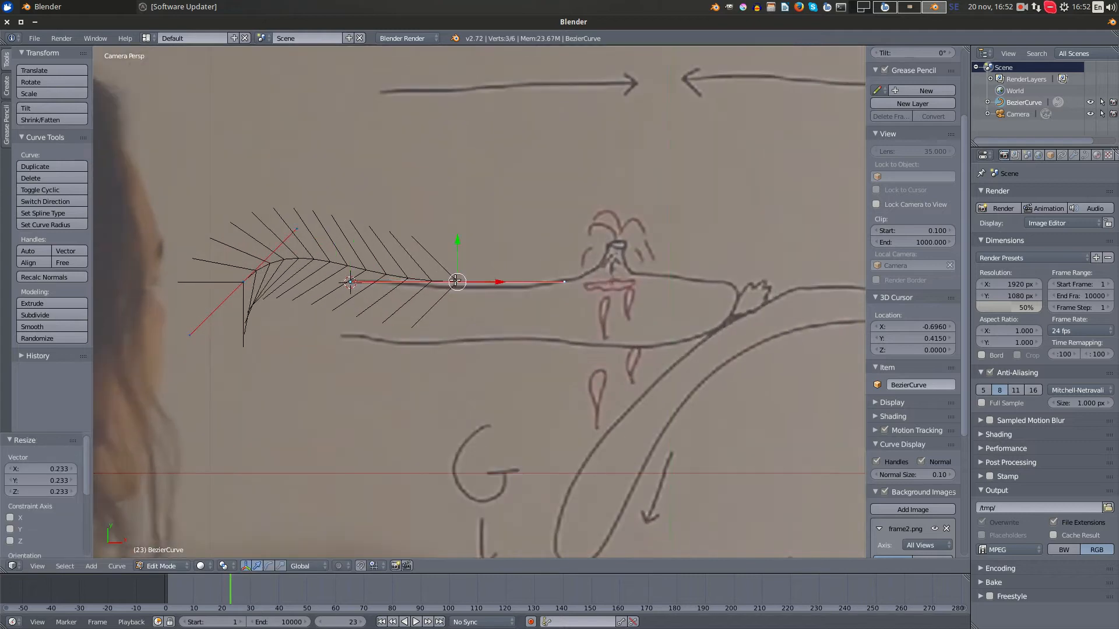
{"action": "key", "text": "g"}
{"action": "left_click", "coordinate": [635, 306]}
{"action": "right_click", "coordinate": [249, 280]}
{"action": "key", "text": "g"}
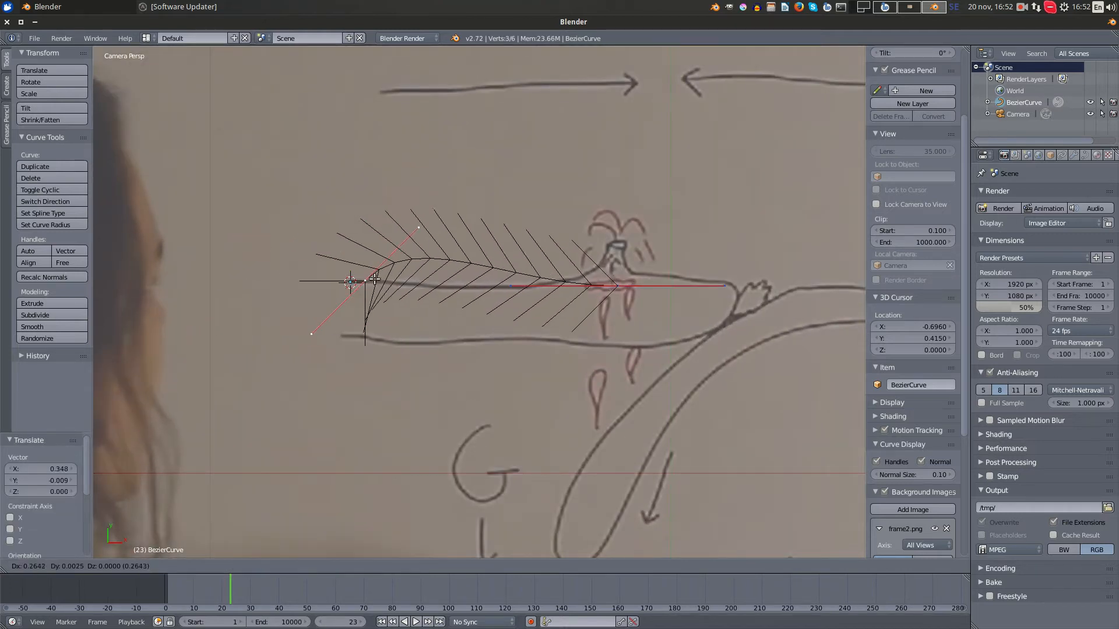
{"action": "left_click", "coordinate": [352, 281]}
{"action": "scroll", "coordinate": [356, 279], "scroll_direction": "up", "scroll_amount": 4}
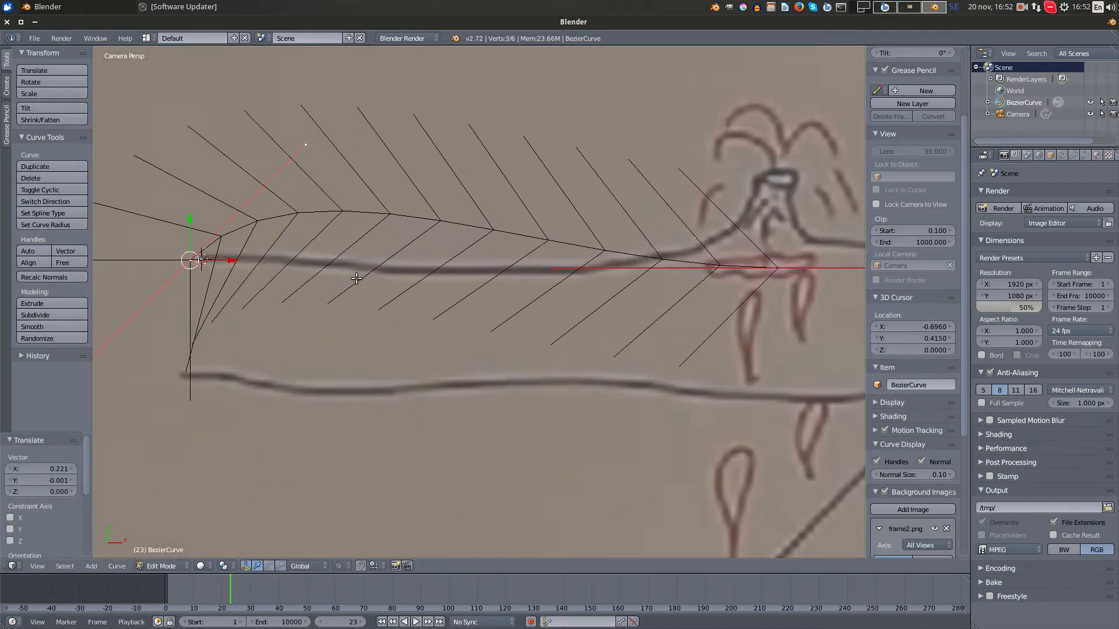
{"action": "key", "text": "g"}
{"action": "left_click", "coordinate": [375, 252]}
- Rotate the curve's start point about 43.4° to align with the plate line and scale its handles by about 0.306
{"action": "key", "text": "r"}
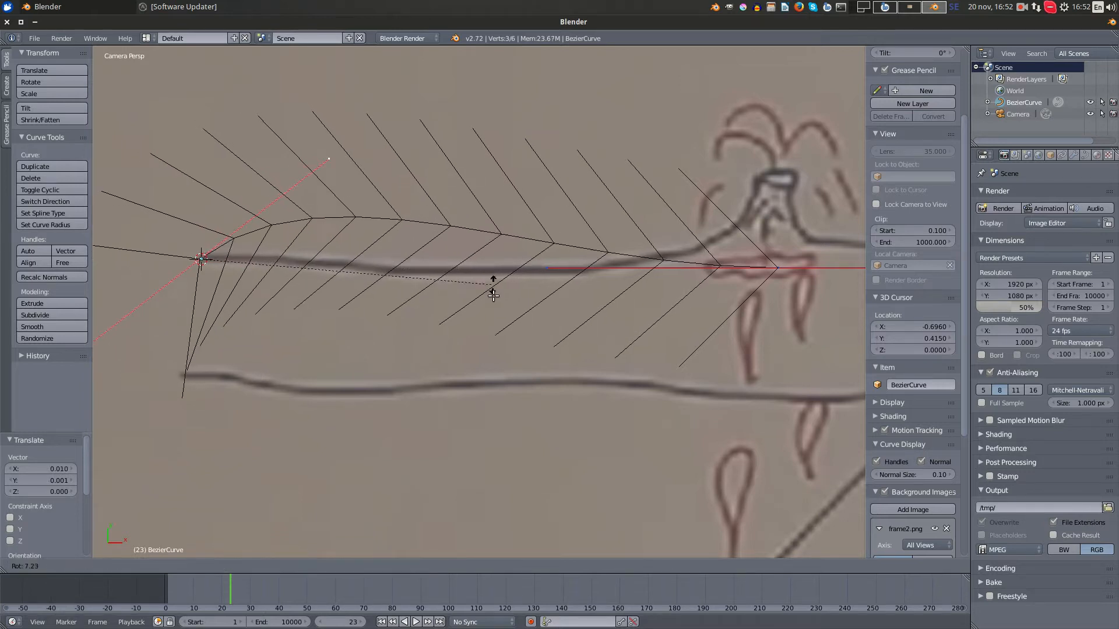
{"action": "left_click", "coordinate": [393, 430]}
{"action": "key", "text": "s"}
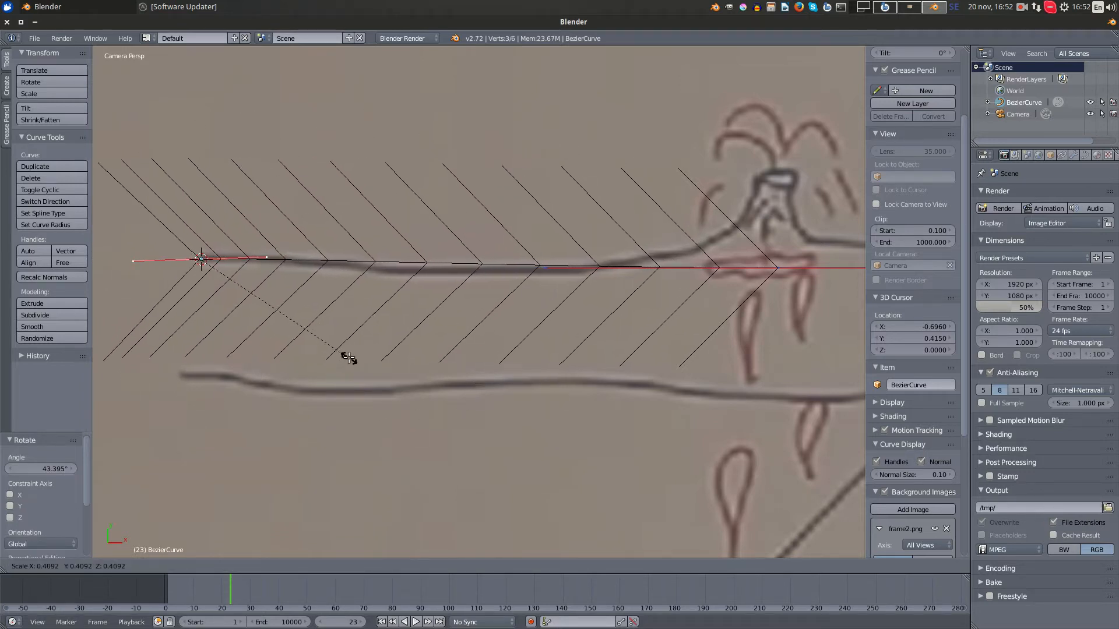
{"action": "left_click", "coordinate": [306, 341]}
{"action": "scroll", "coordinate": [377, 346], "scroll_direction": "down", "scroll_amount": 1}
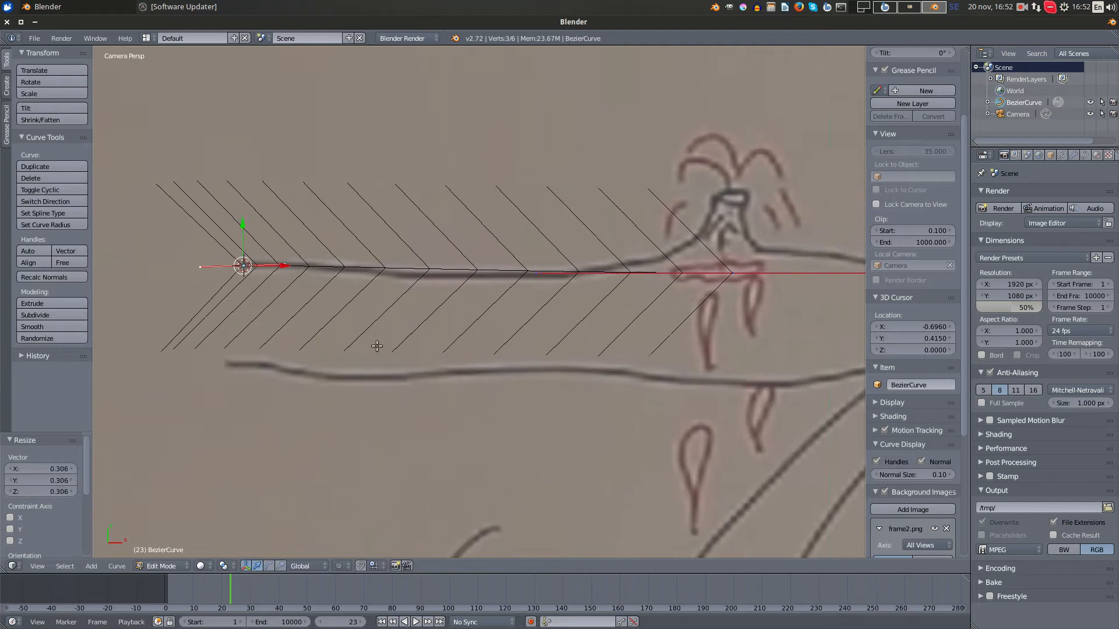
- Move the curve's end point back along the plate line, away from the volcano, and scale its handles by about 0.464
{"action": "middle_click_drag", "start_coordinate": [377, 346], "coordinate": [288, 349], "text": "shift"}
{"action": "right_click", "coordinate": [613, 280]}
{"action": "key", "text": "g"}
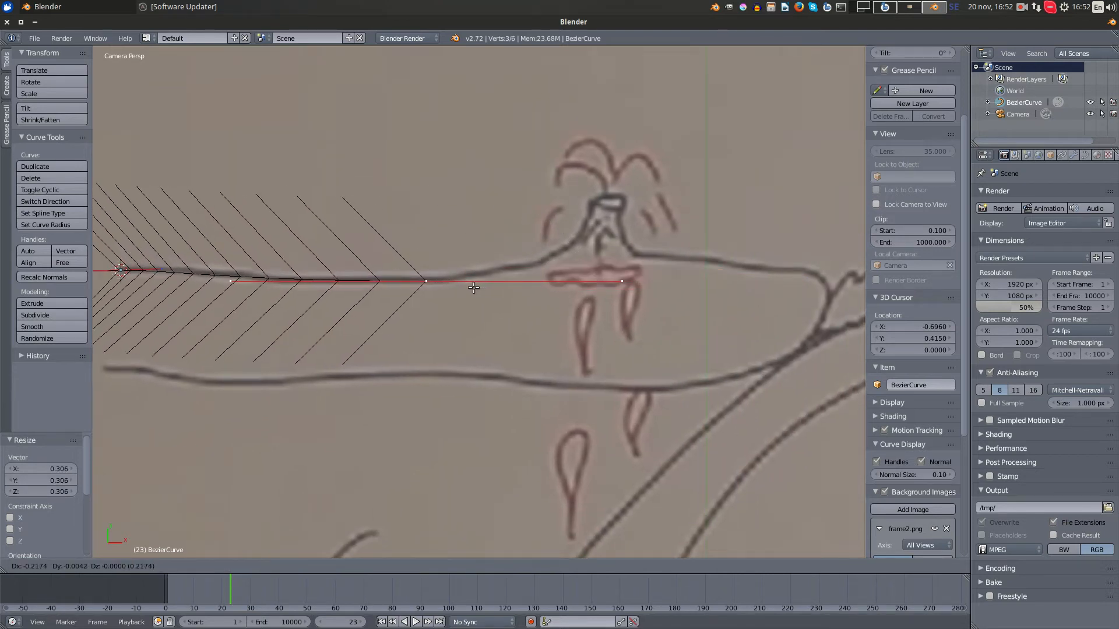
{"action": "left_click", "coordinate": [473, 288]}
{"action": "key", "text": "s"}
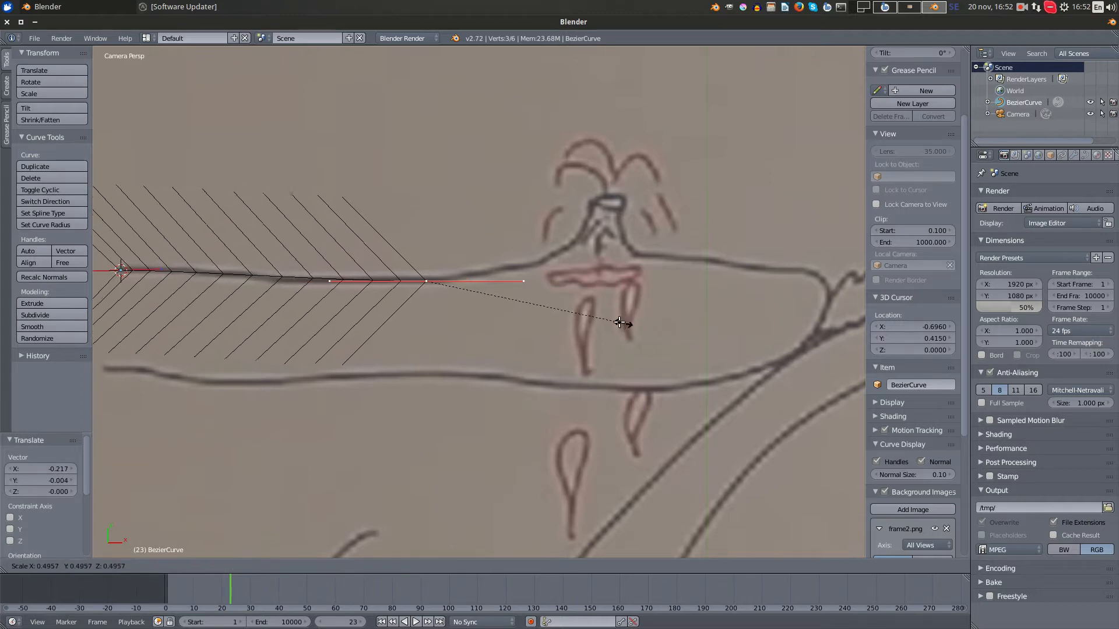
{"action": "left_click", "coordinate": [612, 319]}
{"action": "key", "text": "g"}
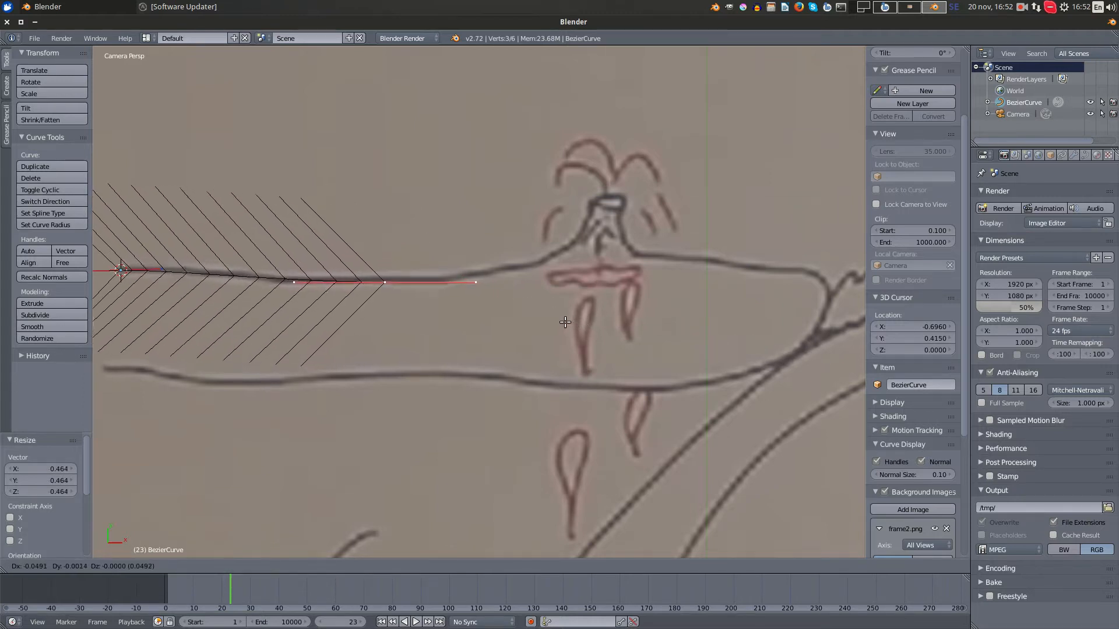
{"action": "left_click", "coordinate": [577, 323]}
- Extrude a new point from the curve's end toward the volcano's left foot, rotate it about -18.5° and move it onto the plate line
{"action": "scroll", "coordinate": [594, 338], "scroll_direction": "down", "scroll_amount": 5}
{"action": "middle_click_drag", "start_coordinate": [594, 338], "coordinate": [473, 320]}
{"action": "scroll", "coordinate": [477, 288], "scroll_direction": "down", "scroll_amount": 5}
{"action": "key", "text": "KP_0"}
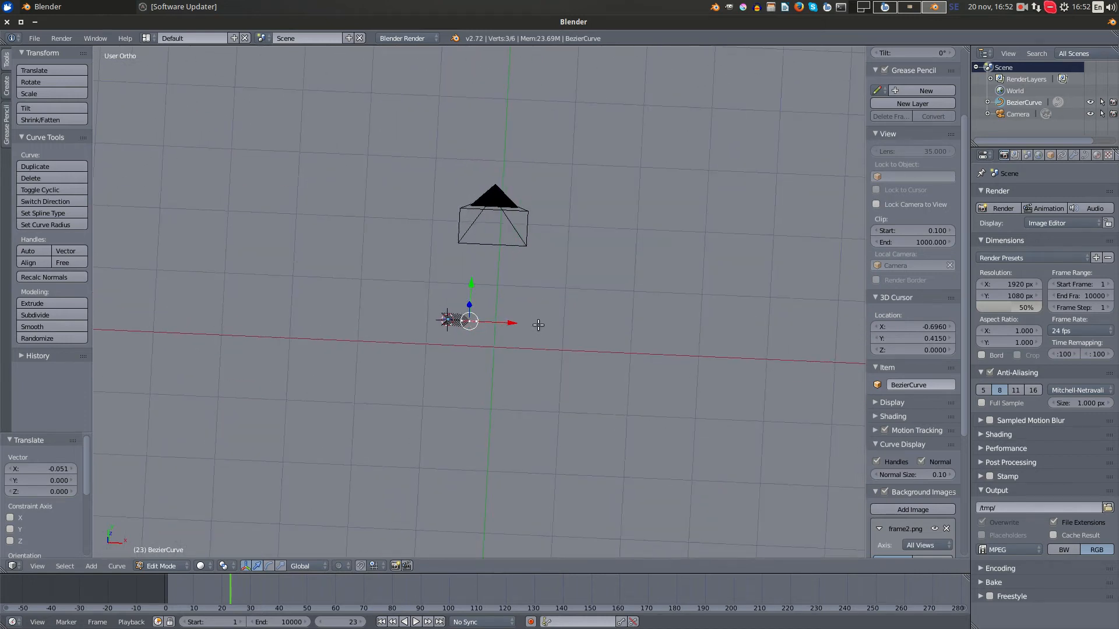
{"action": "scroll", "coordinate": [535, 325], "scroll_direction": "up", "scroll_amount": 3}
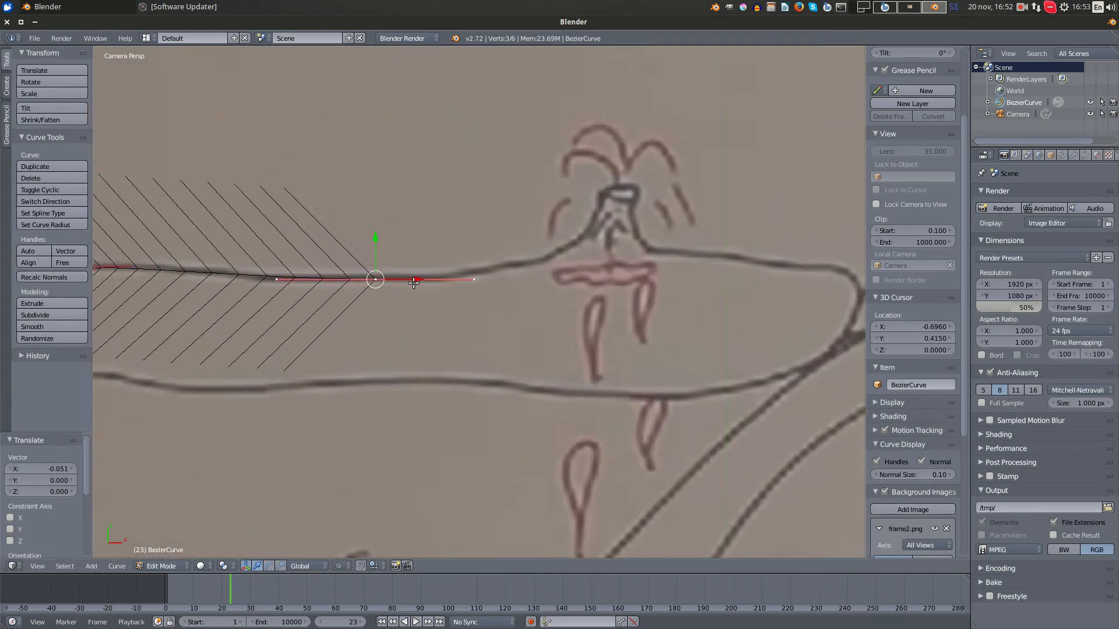
{"action": "key", "text": "e"}
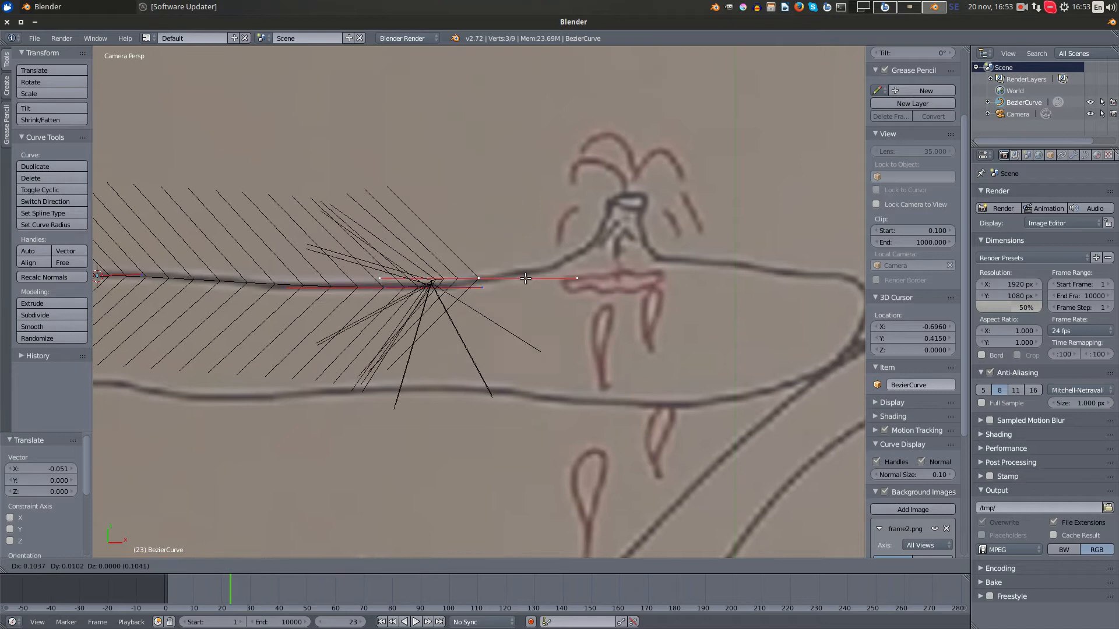
{"action": "left_click", "coordinate": [598, 256]}
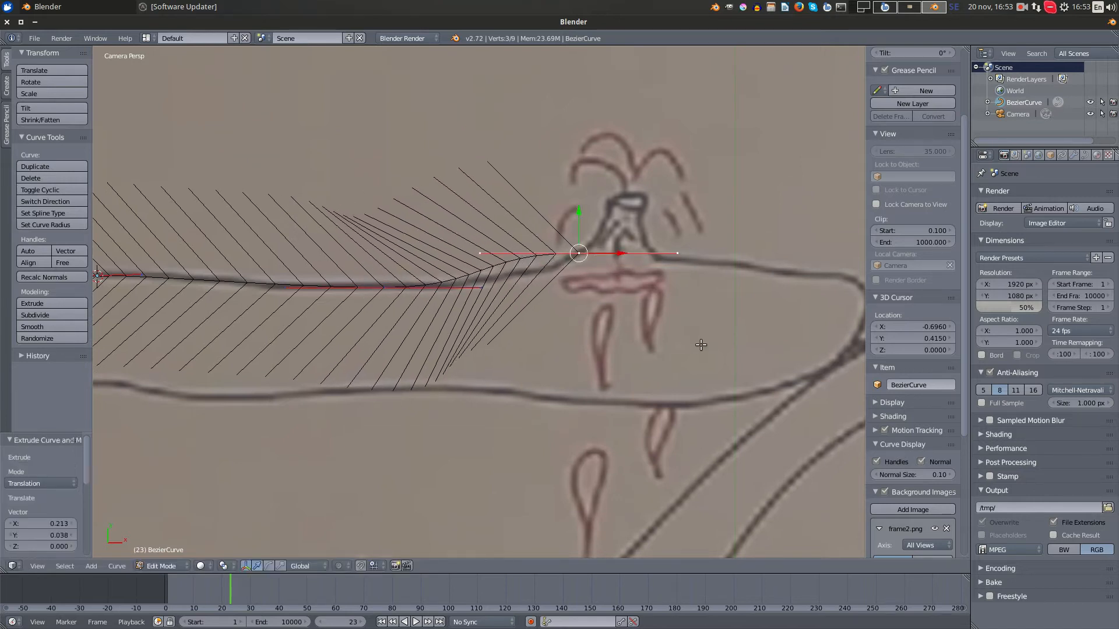
{"action": "key", "text": "r"}
{"action": "left_click", "coordinate": [676, 283]}
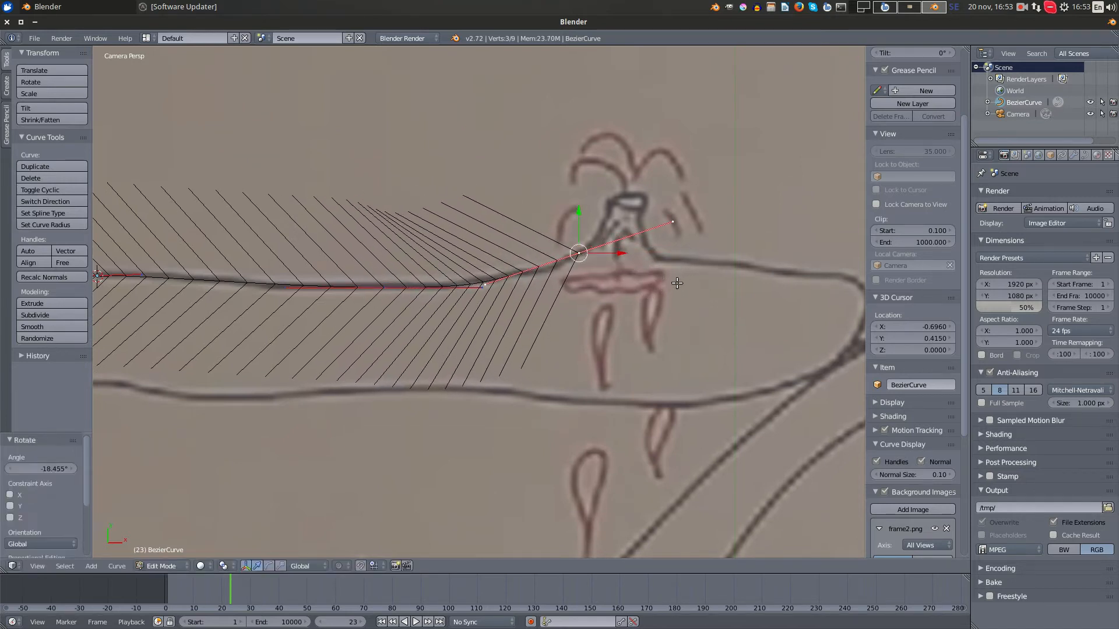
{"action": "key", "text": "g"}
{"action": "left_click", "coordinate": [614, 303]}
{"action": "scroll", "coordinate": [494, 294], "scroll_direction": "up", "scroll_amount": 2}
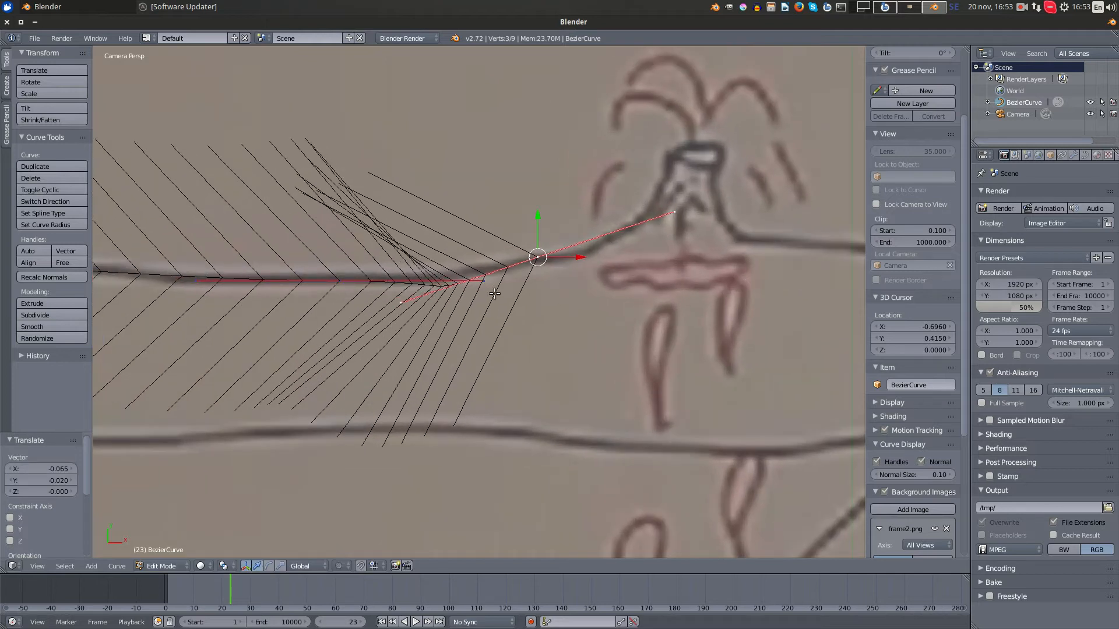
- Reposition the previous point's forward handle and both handles of the new end point so the curve follows the rising plate line
{"action": "right_click", "coordinate": [489, 284]}
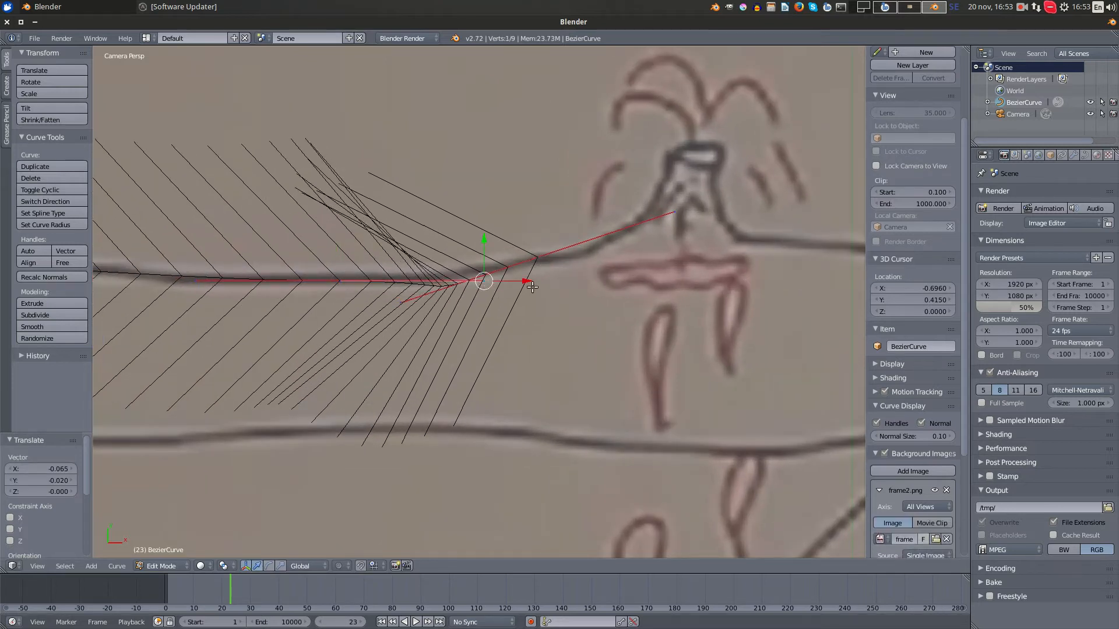
{"action": "key", "text": "g"}
{"action": "left_click", "coordinate": [600, 305]}
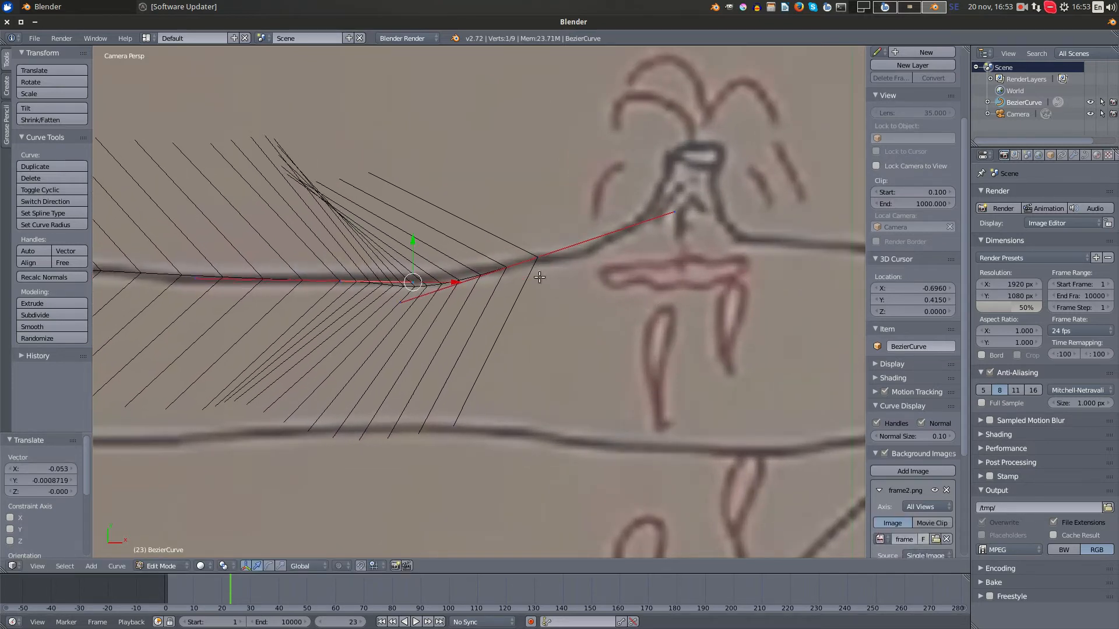
{"action": "right_click", "coordinate": [538, 258]}
{"action": "right_click", "coordinate": [411, 300]}
{"action": "key", "text": "g"}
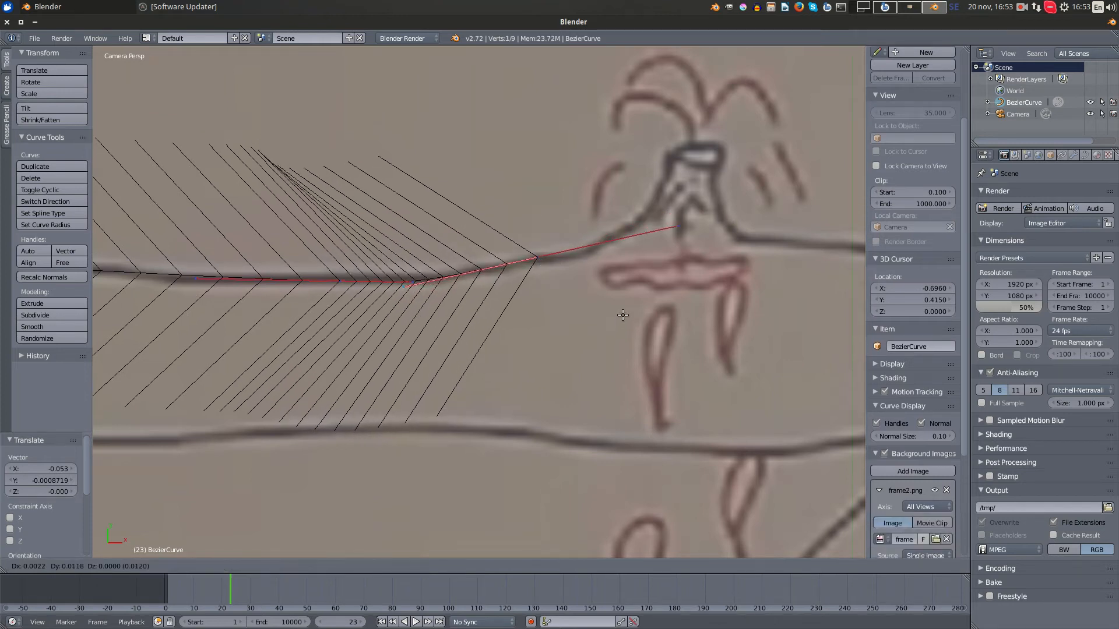
{"action": "left_click", "coordinate": [622, 308]}
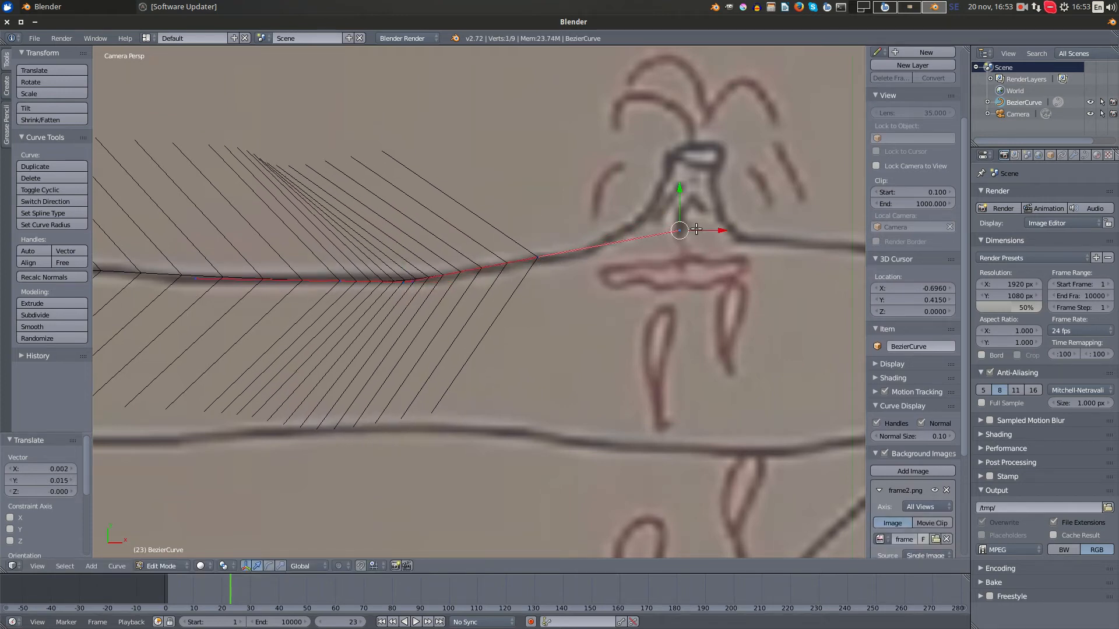
{"action": "key", "text": "g"}
{"action": "left_click", "coordinate": [631, 241]}
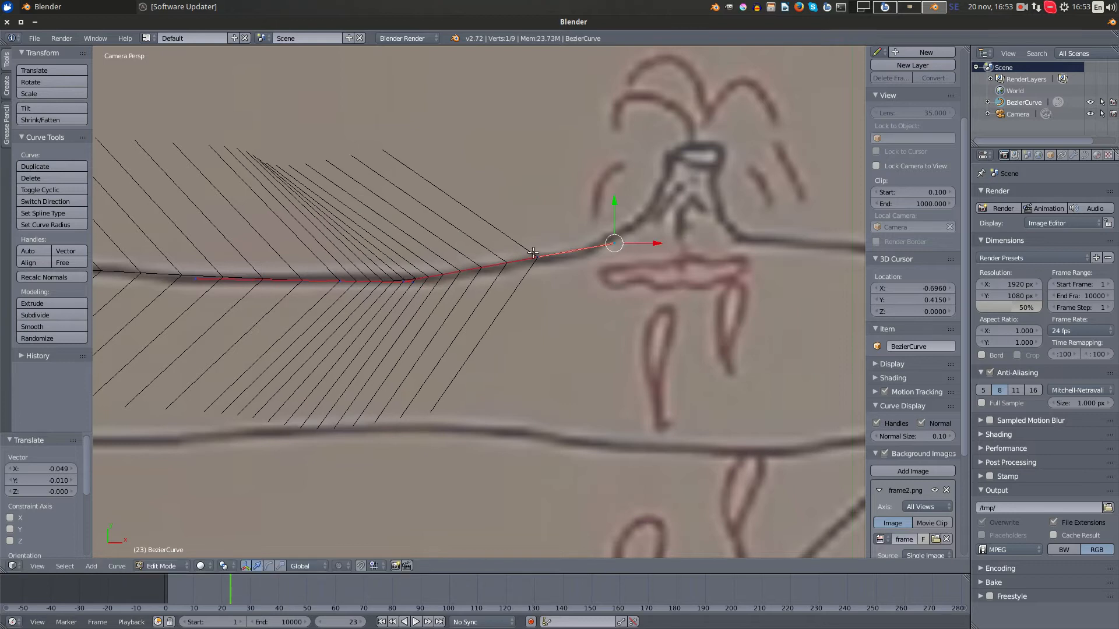
- Extrude a new point from the curve's end up the volcano's left slope to the crater and rotate it about -32°
{"action": "right_click", "coordinate": [535, 255]}
{"action": "middle_click_drag", "start_coordinate": [621, 328], "coordinate": [513, 418], "text": "shift"}
{"action": "key", "text": "e"}
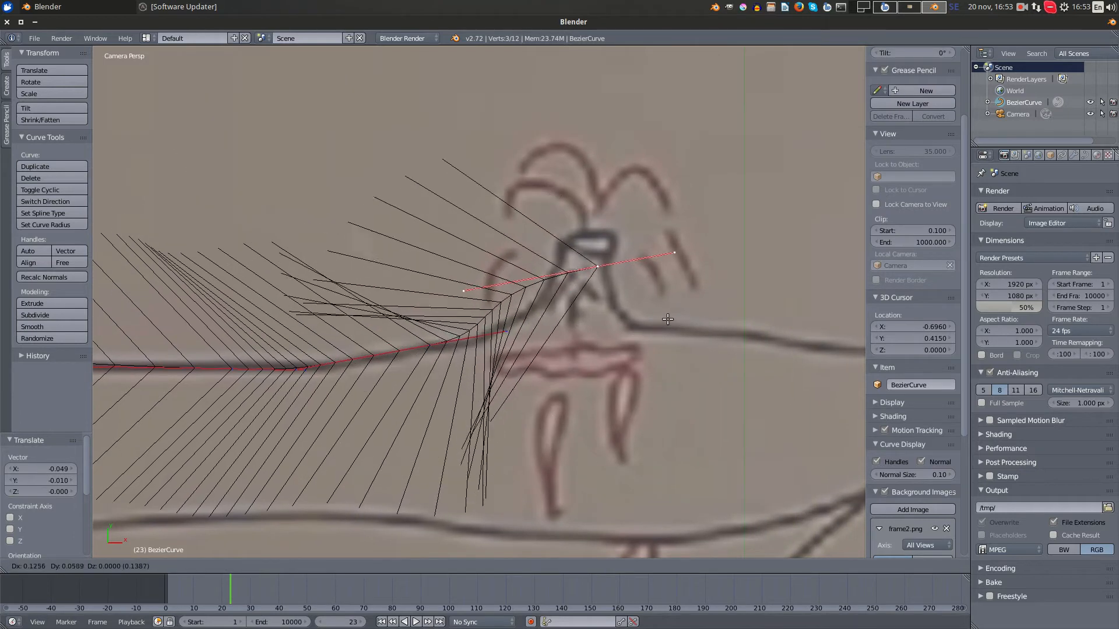
{"action": "left_click", "coordinate": [668, 316]}
{"action": "key", "text": "r"}
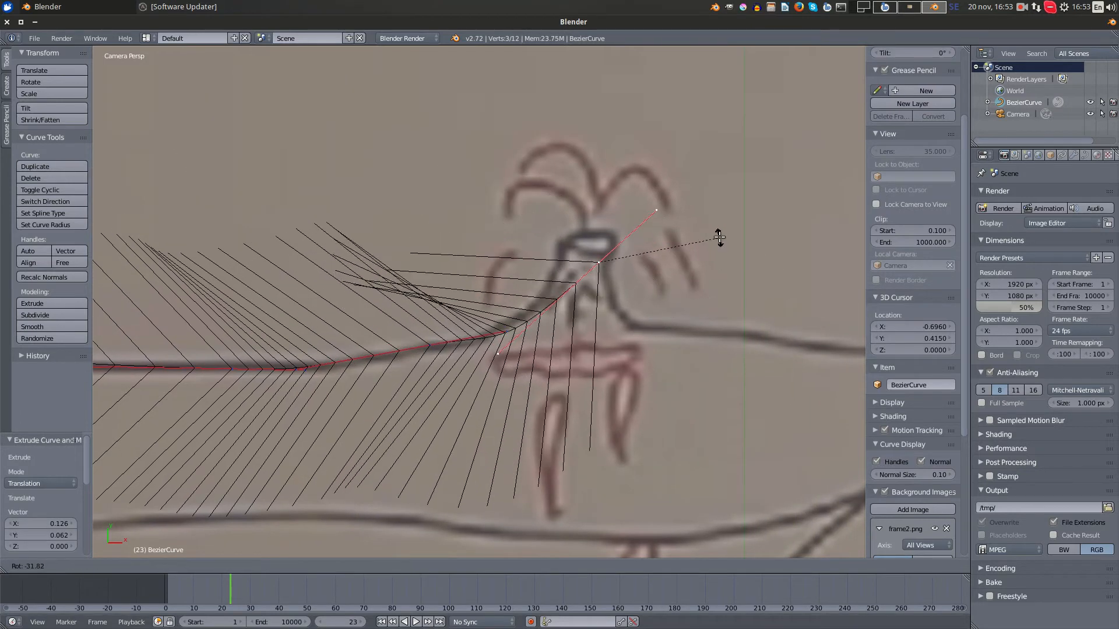
{"action": "left_click", "coordinate": [720, 237]}
{"action": "key", "text": "g"}
{"action": "left_click", "coordinate": [725, 240]}
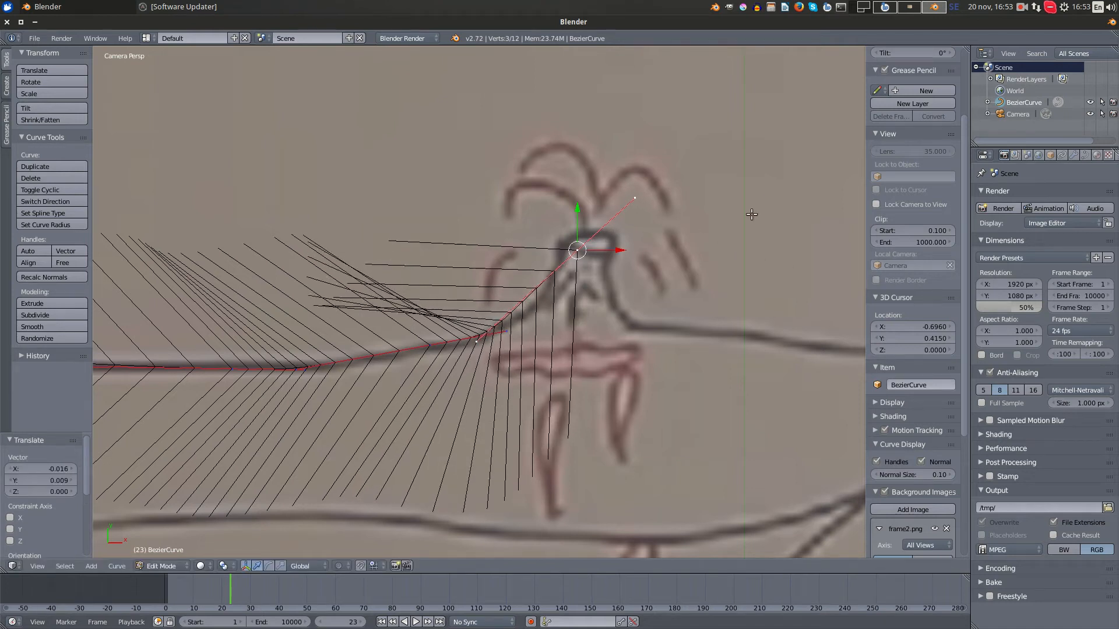
- Scale the crater point's handles by about 0.665, rotate it about -25.2° and move it to the crater's left rim
{"action": "key", "text": "s"}
{"action": "left_click", "coordinate": [705, 232]}
{"action": "key", "text": "g"}
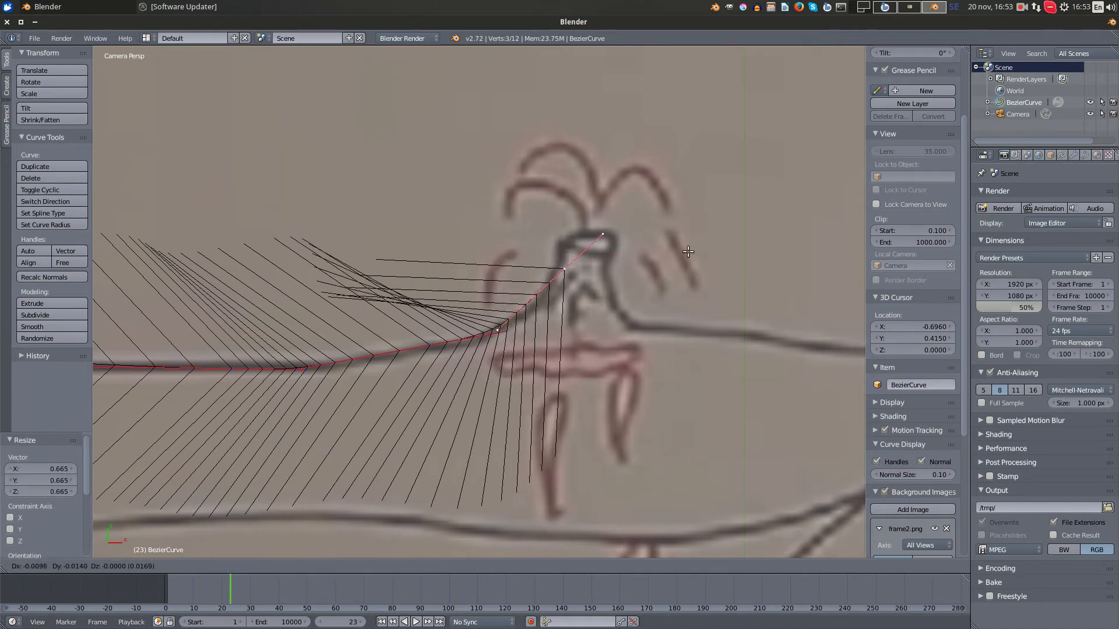
{"action": "left_click", "coordinate": [689, 251]}
{"action": "key", "text": "r"}
{"action": "left_click", "coordinate": [714, 191]}
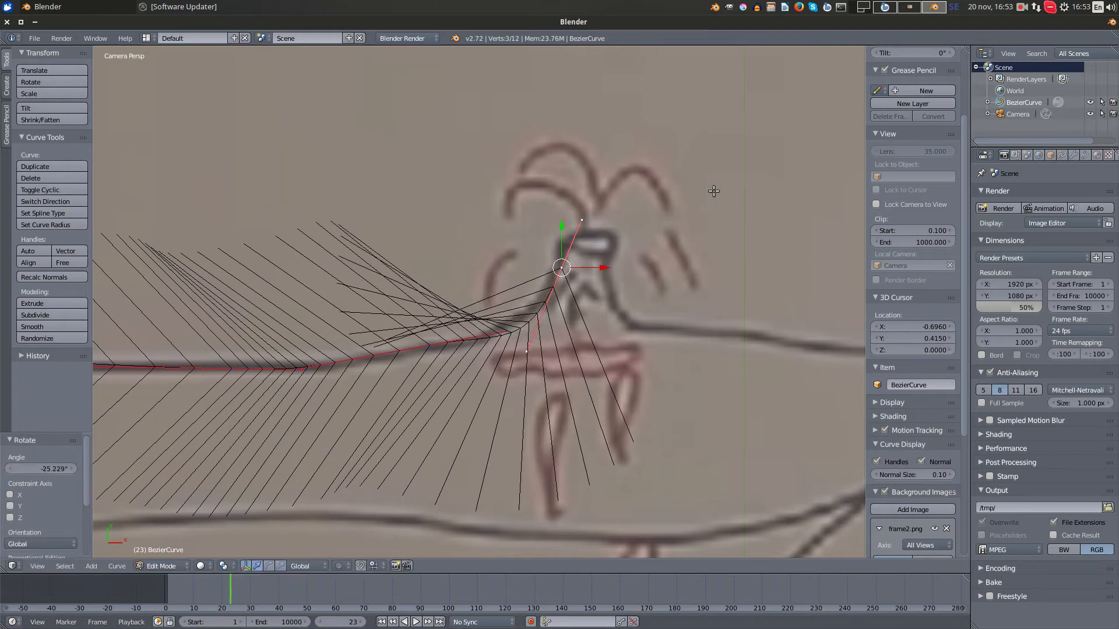
{"action": "key", "text": "g"}
{"action": "left_click", "coordinate": [718, 167]}
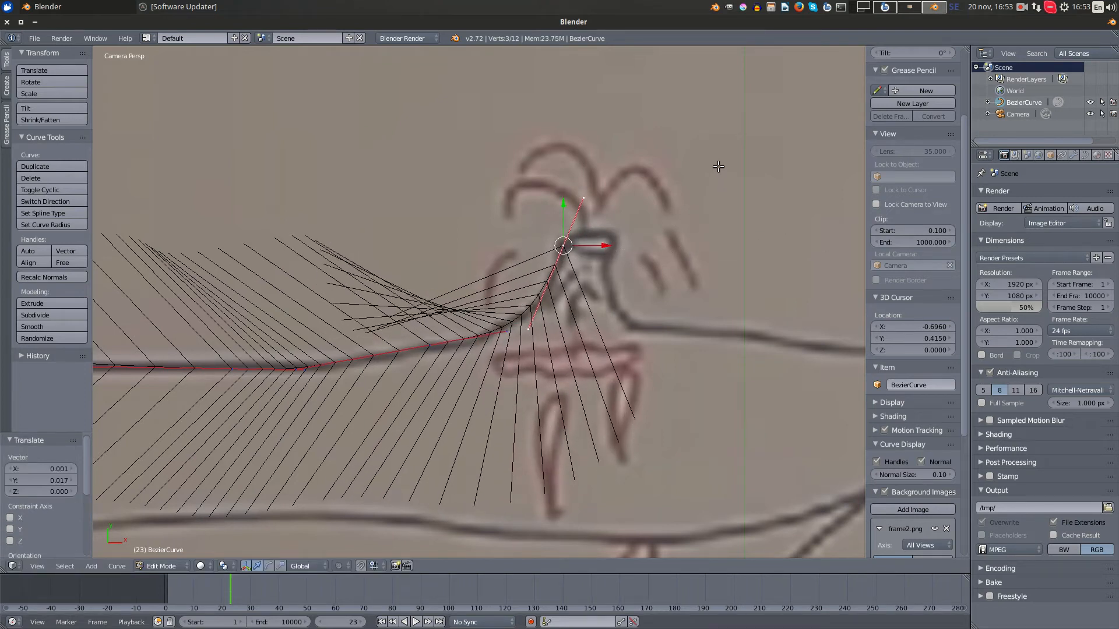
- Extrude a point across to the crater's right rim, rotate it about 162.4° and shrink its handles to about half
{"action": "key", "text": "e"}
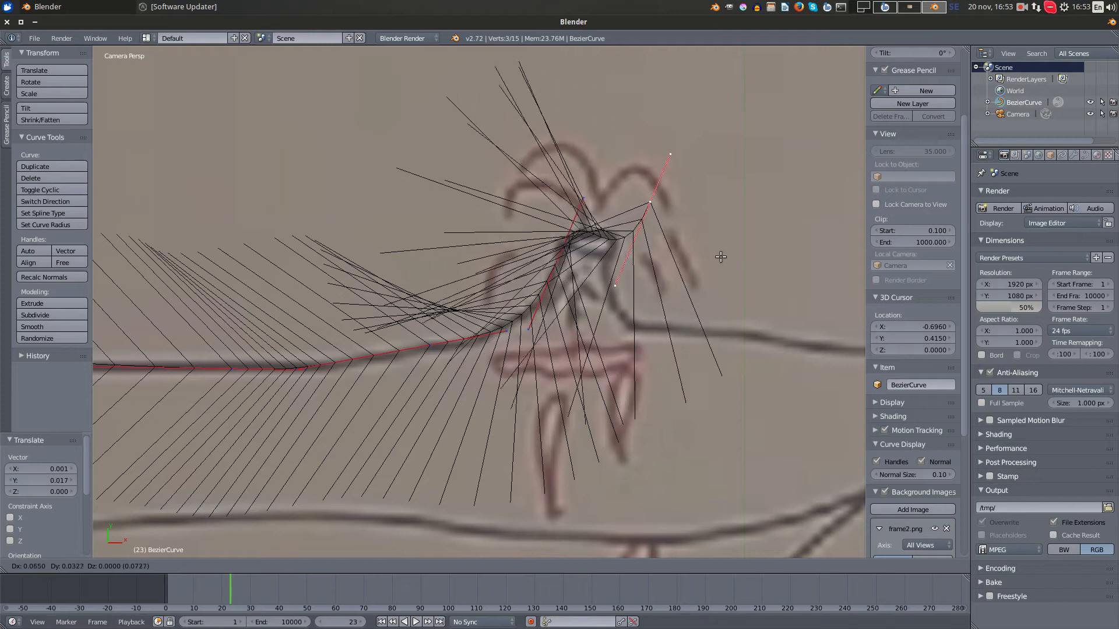
{"action": "left_click", "coordinate": [696, 284]}
{"action": "key", "text": "r"}
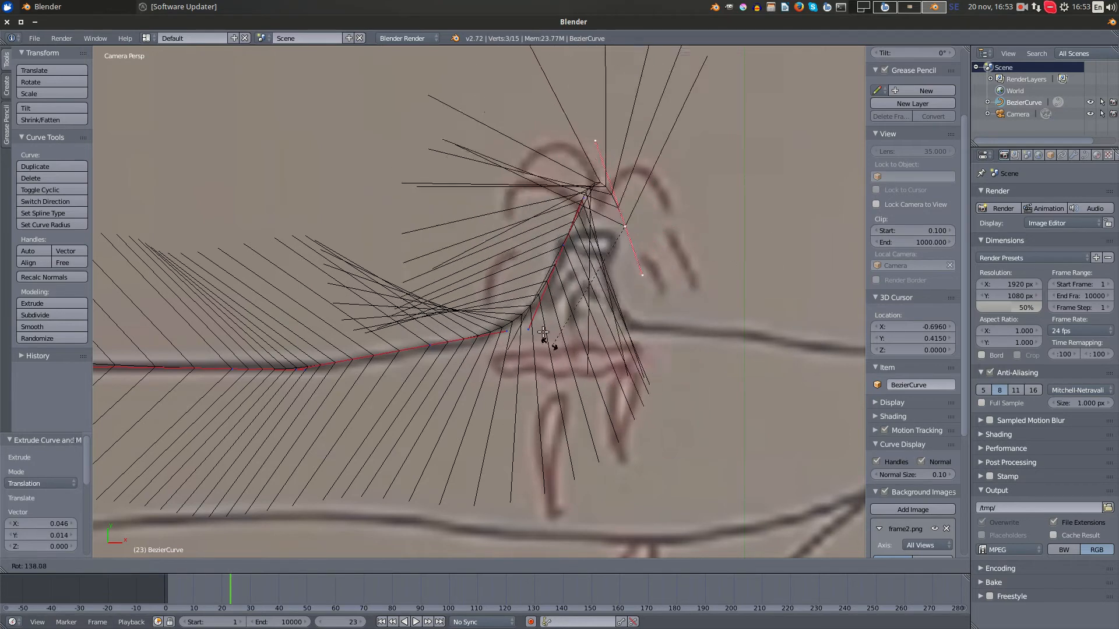
{"action": "left_click", "coordinate": [523, 295]}
{"action": "key", "text": "s"}
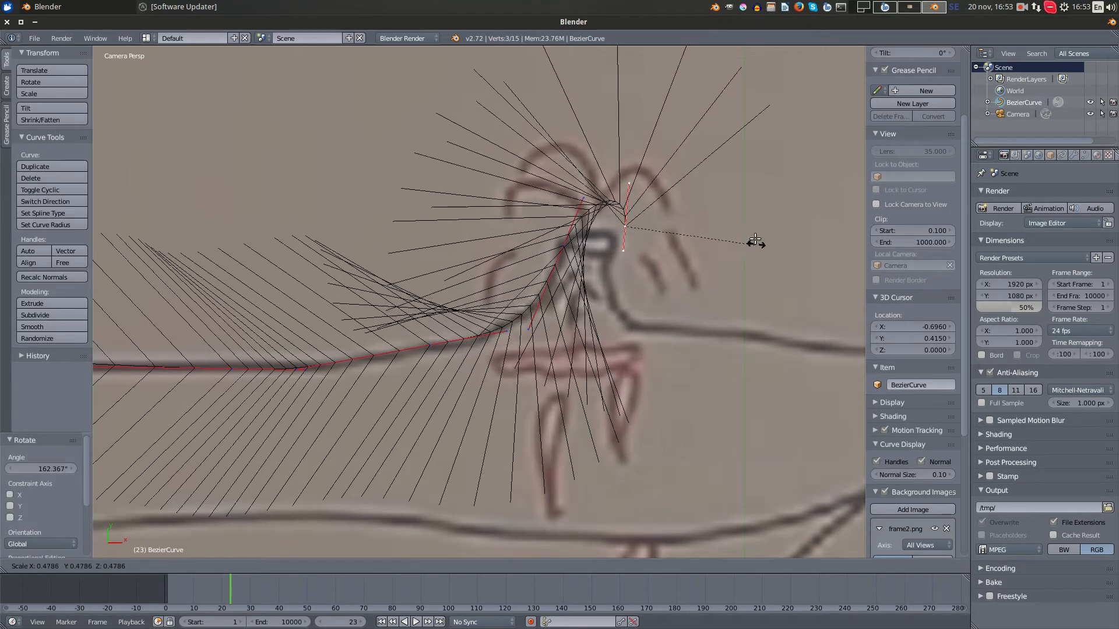
{"action": "left_click", "coordinate": [749, 242]}
{"action": "key", "text": "g"}
{"action": "left_click", "coordinate": [767, 257]}
{"action": "scroll", "coordinate": [767, 257], "scroll_direction": "up", "scroll_amount": 2}
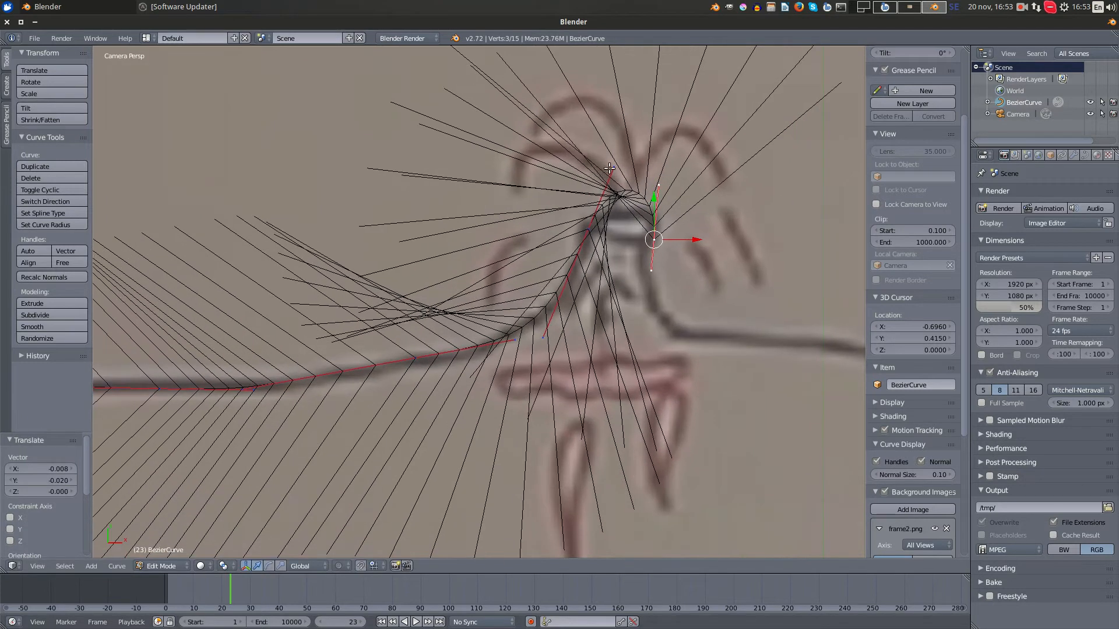
- Lower the left rim point's upper handle and nudge the right rim point so the curve fits the crater top
{"action": "right_click", "coordinate": [609, 168]}
{"action": "key", "text": "g"}
{"action": "left_click", "coordinate": [594, 207]}
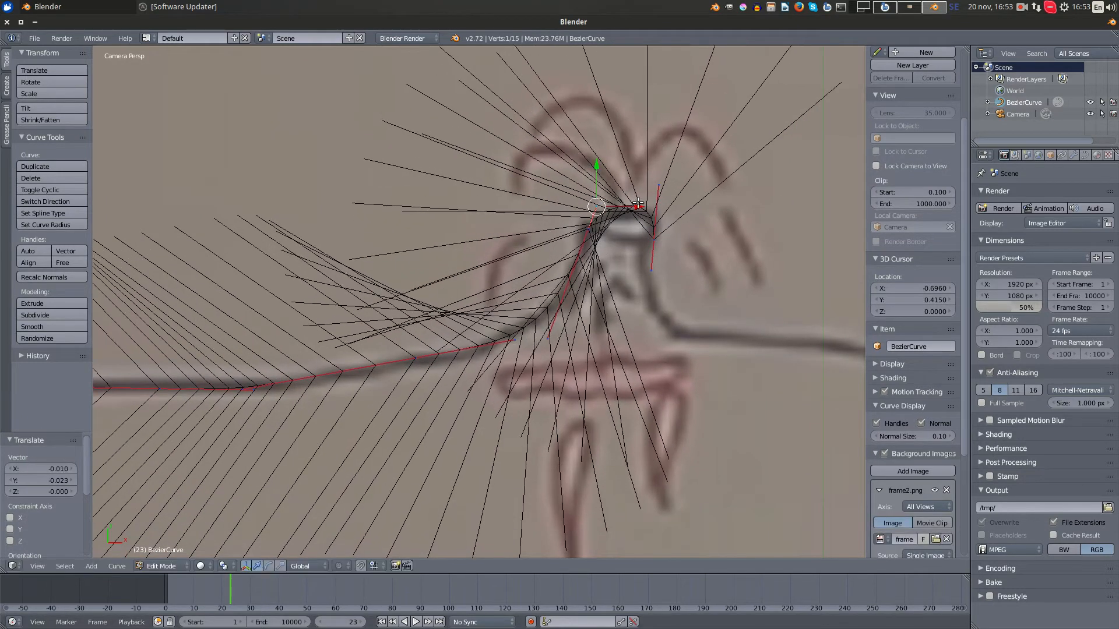
{"action": "right_click", "coordinate": [649, 239]}
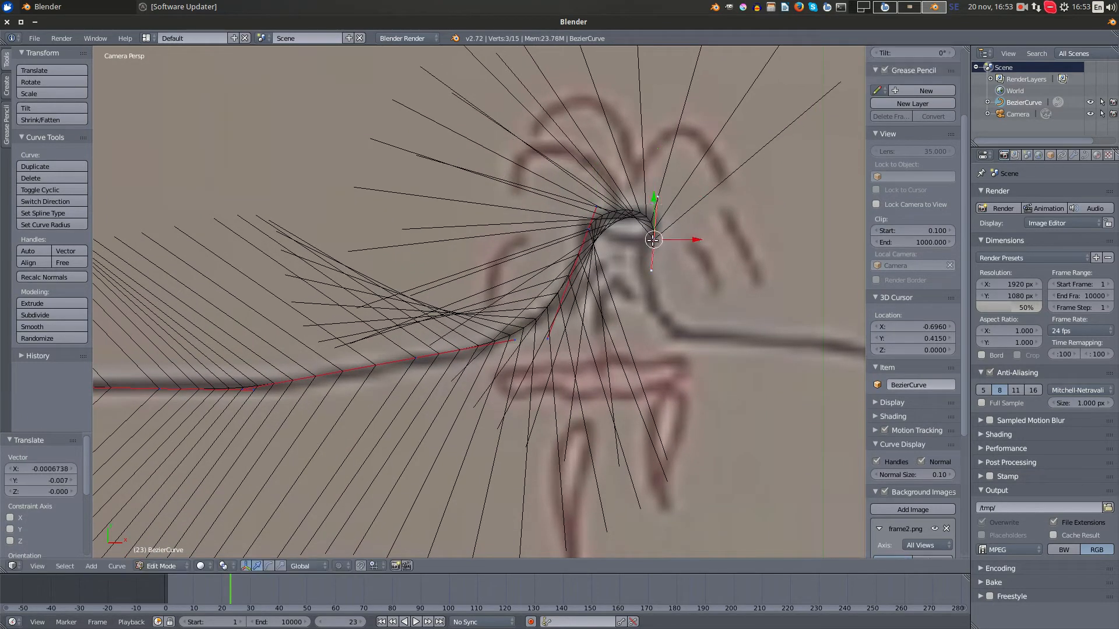
{"action": "key", "text": "g"}
{"action": "left_click", "coordinate": [648, 240]}
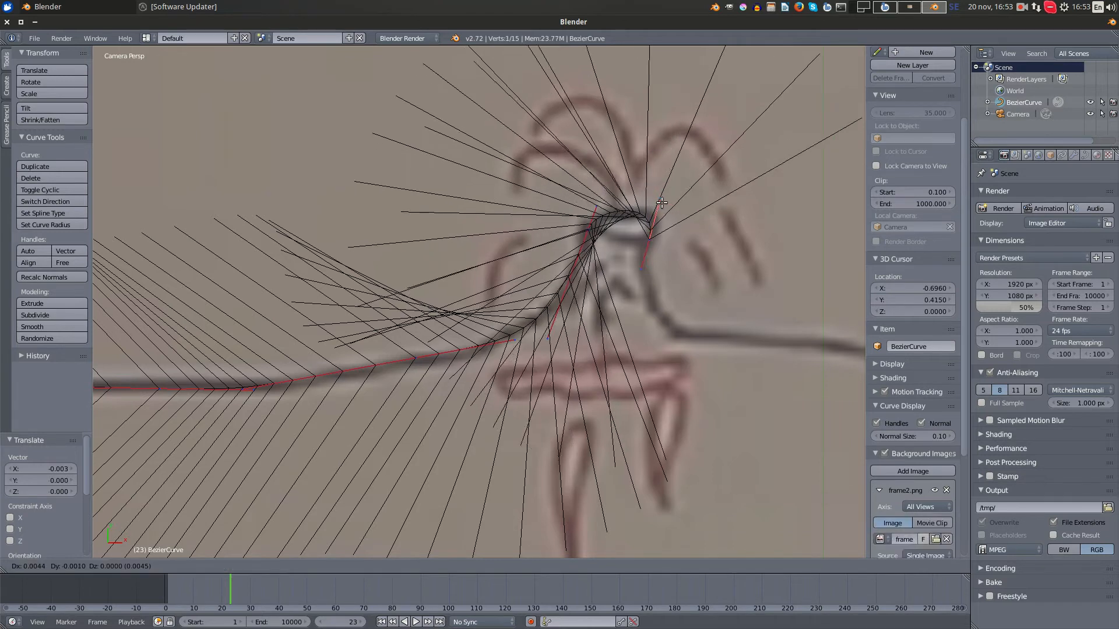
- Extrude a point down to the volcano's right foot, rotate it about -72° and move it onto the drawn line
{"action": "middle_click_drag", "start_coordinate": [653, 269], "coordinate": [597, 230], "text": "shift"}
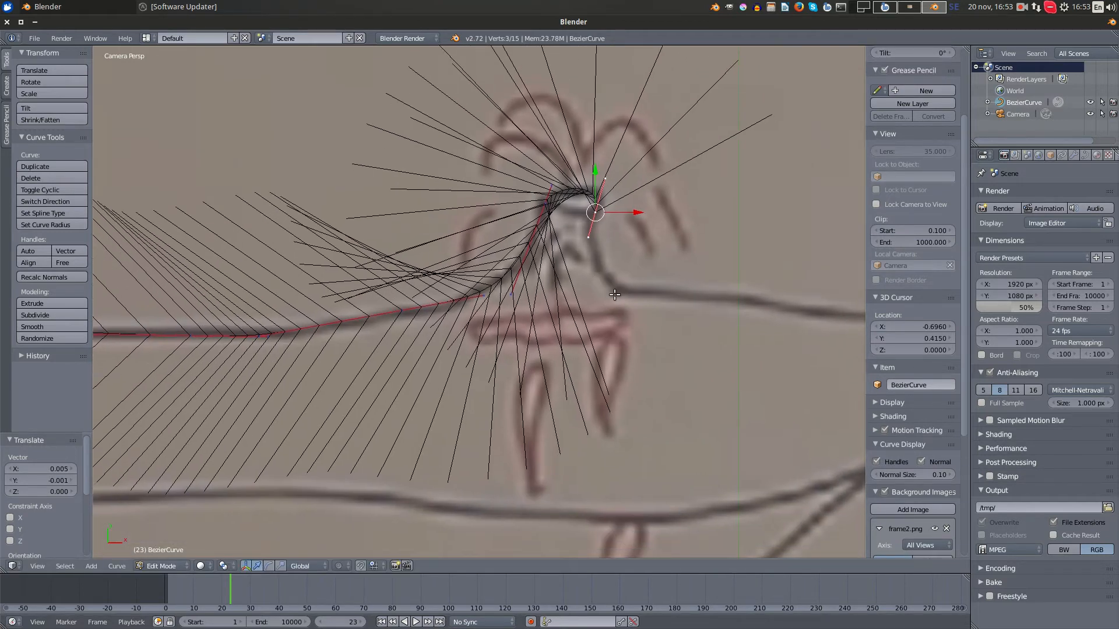
{"action": "key", "text": "e"}
{"action": "left_click", "coordinate": [646, 389]}
{"action": "key", "text": "r"}
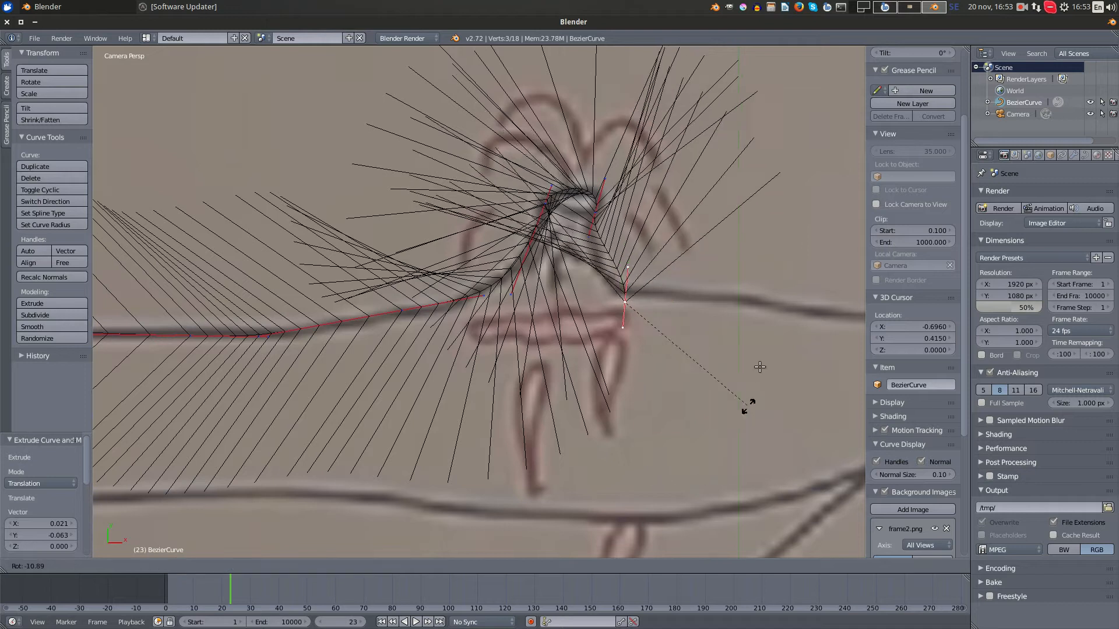
{"action": "left_click", "coordinate": [758, 251]}
{"action": "key", "text": "g"}
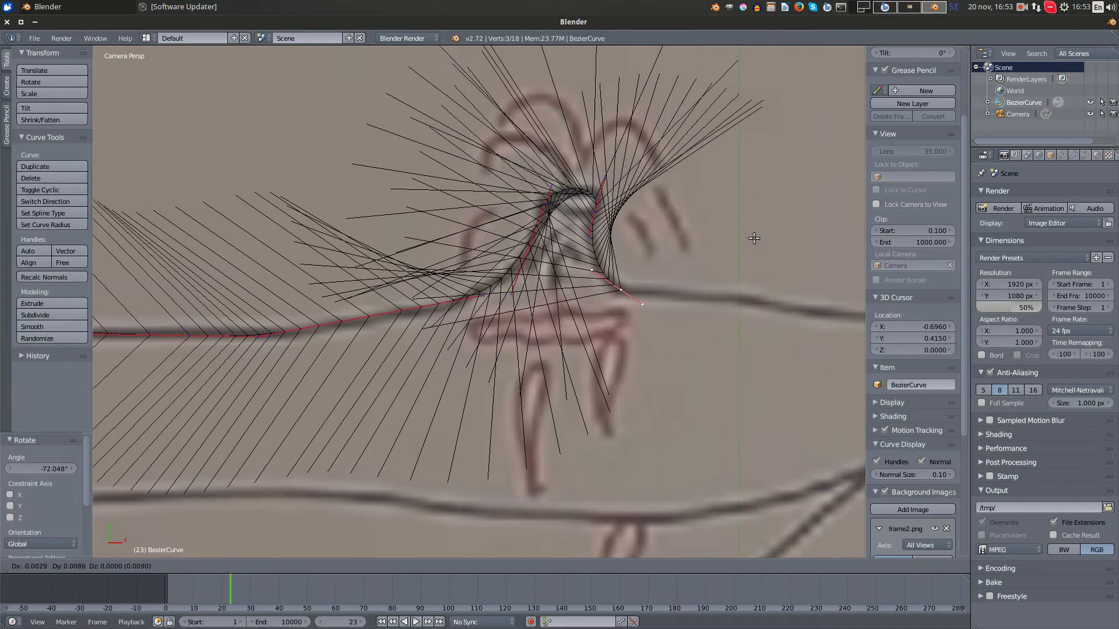
{"action": "left_click", "coordinate": [754, 239]}
- Extrude a point onto the plate line to the right of the volcano and rotate it about -12.2°
{"action": "scroll", "coordinate": [697, 318], "scroll_direction": "down", "scroll_amount": 2}
{"action": "middle_click_drag", "start_coordinate": [697, 318], "coordinate": [595, 315], "text": "shift"}
{"action": "key", "text": "e"}
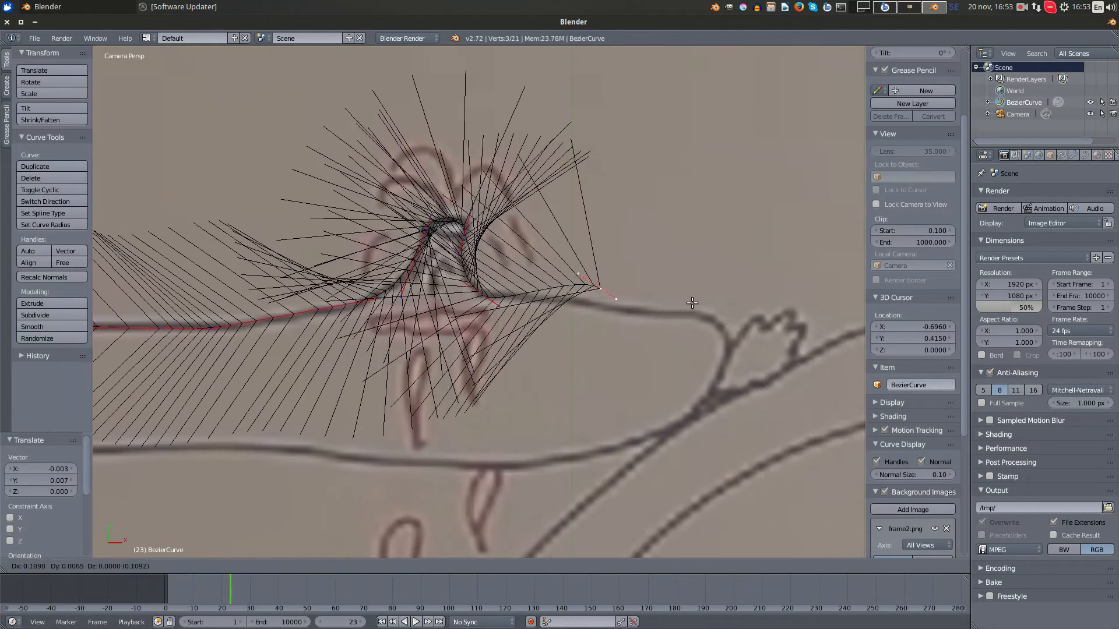
{"action": "left_click", "coordinate": [679, 322]}
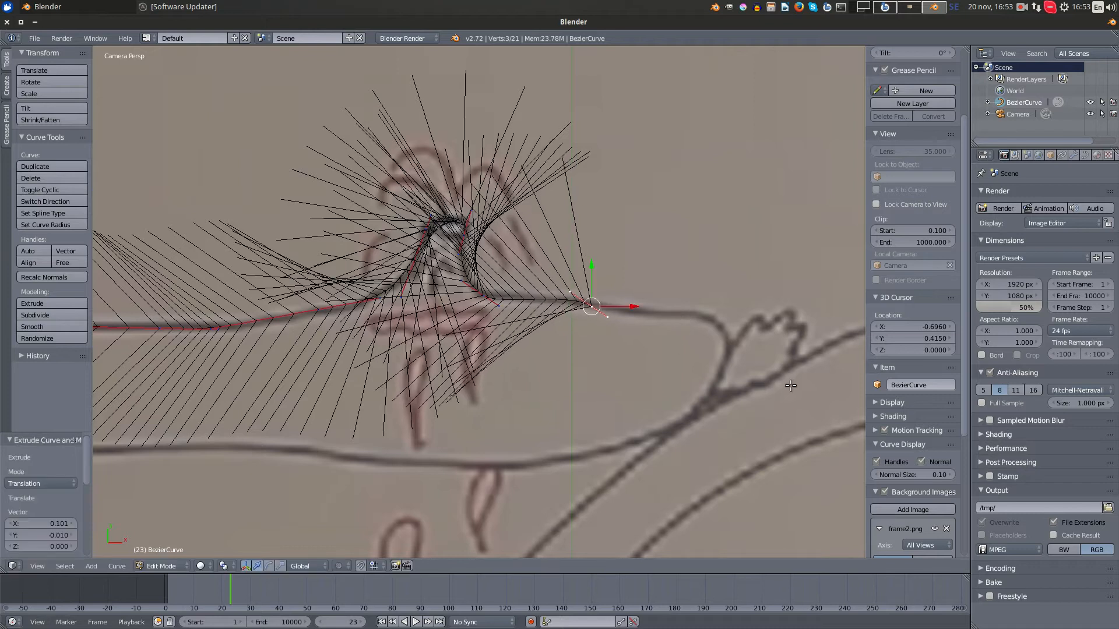
{"action": "key", "text": "r"}
{"action": "left_click", "coordinate": [790, 337]}
- Extrude a point to where the upper plate line starts bending down at its right end and scale its handles by about 3.023
{"action": "scroll", "coordinate": [647, 364], "scroll_direction": "down", "scroll_amount": 1}
{"action": "middle_click_drag", "start_coordinate": [615, 371], "coordinate": [570, 371], "text": "shift"}
{"action": "key", "text": "e"}
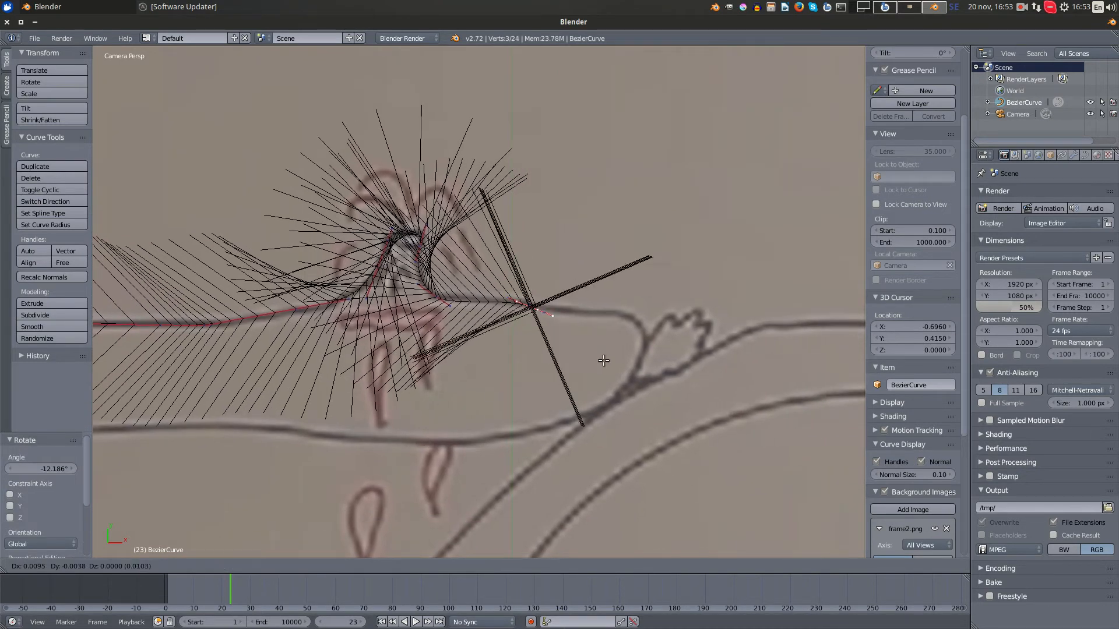
{"action": "left_click", "coordinate": [643, 329]}
{"action": "scroll", "coordinate": [724, 341], "scroll_direction": "up", "scroll_amount": 2}
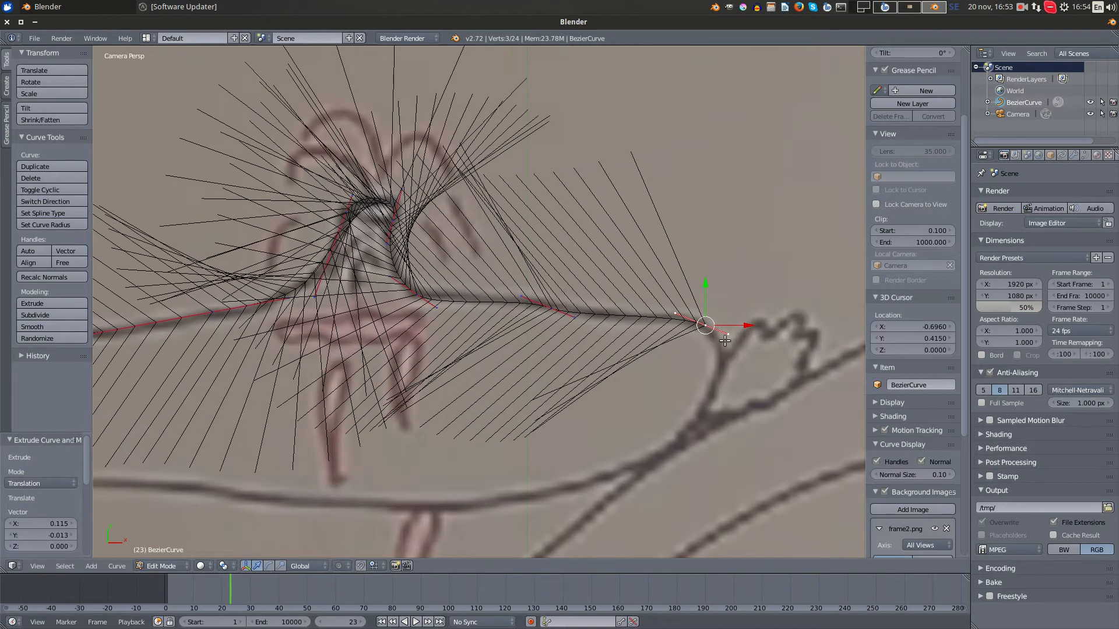
{"action": "key", "text": "s"}
{"action": "left_click", "coordinate": [811, 413]}
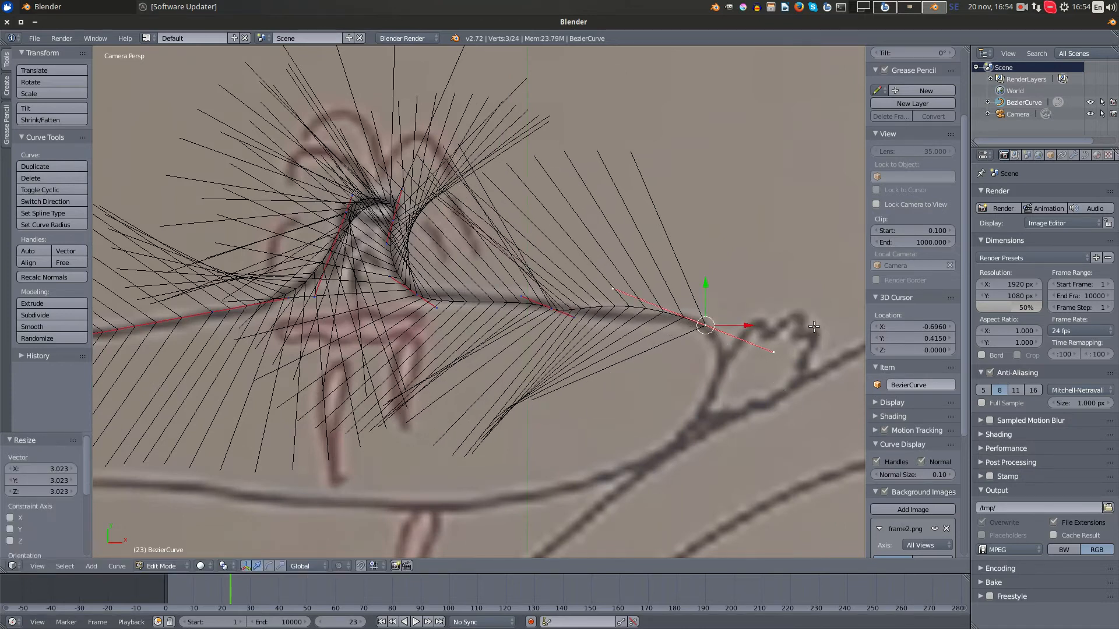
- Rotate the curve's end point about 26.6°, shorten its left handle and nudge the point onto the plate's bend
{"action": "key", "text": "r"}
{"action": "left_click", "coordinate": [831, 396]}
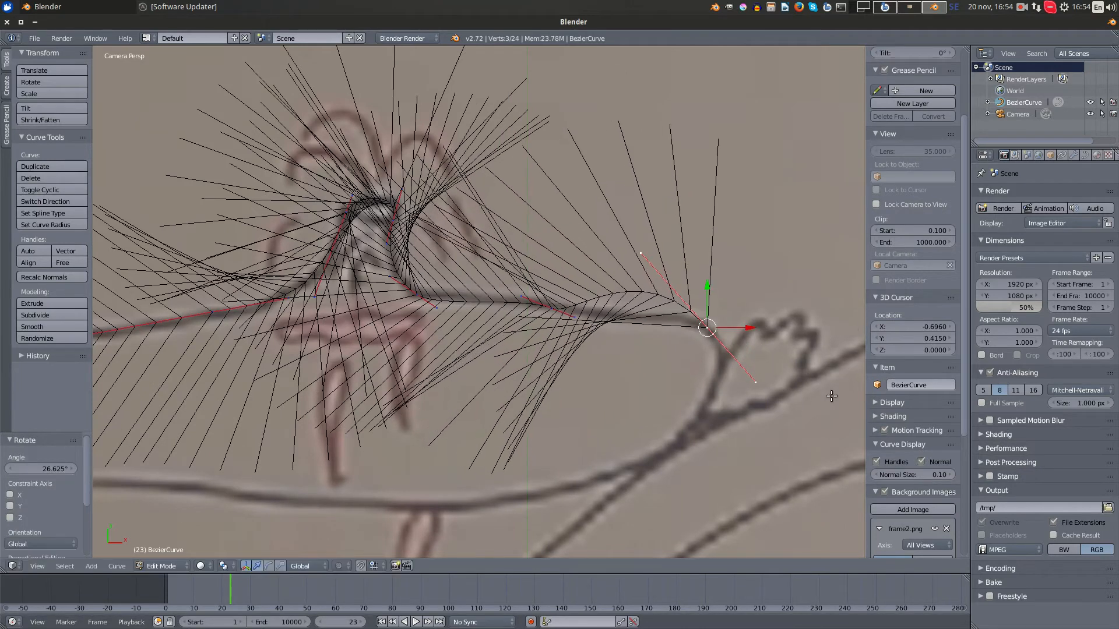
{"action": "key", "text": "g"}
{"action": "left_click", "coordinate": [821, 379]}
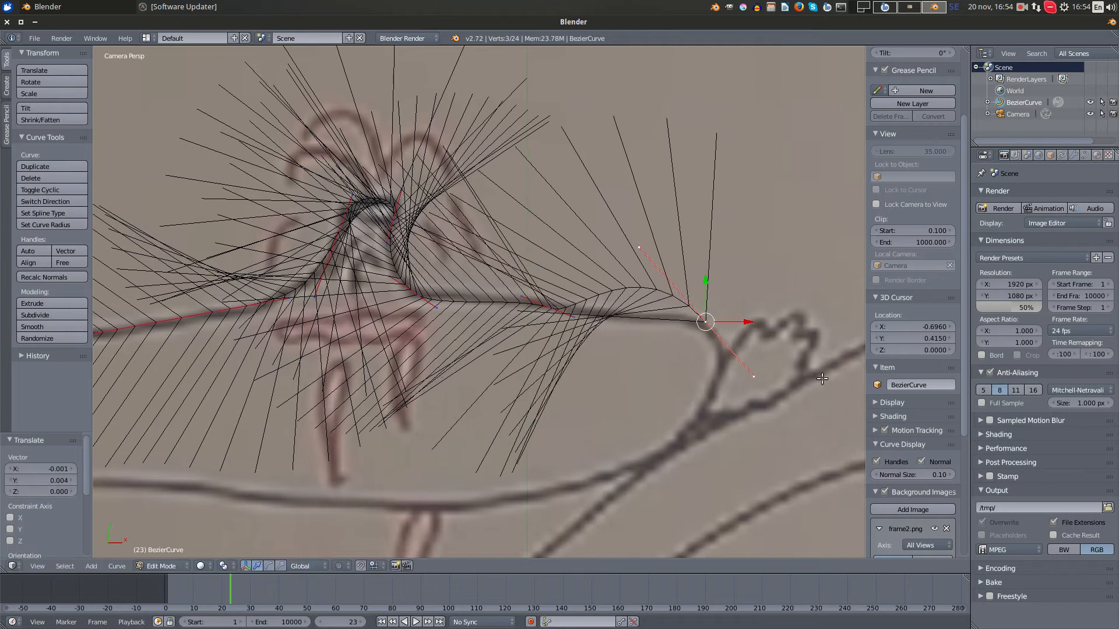
{"action": "right_click", "coordinate": [705, 322]}
{"action": "key", "text": "g"}
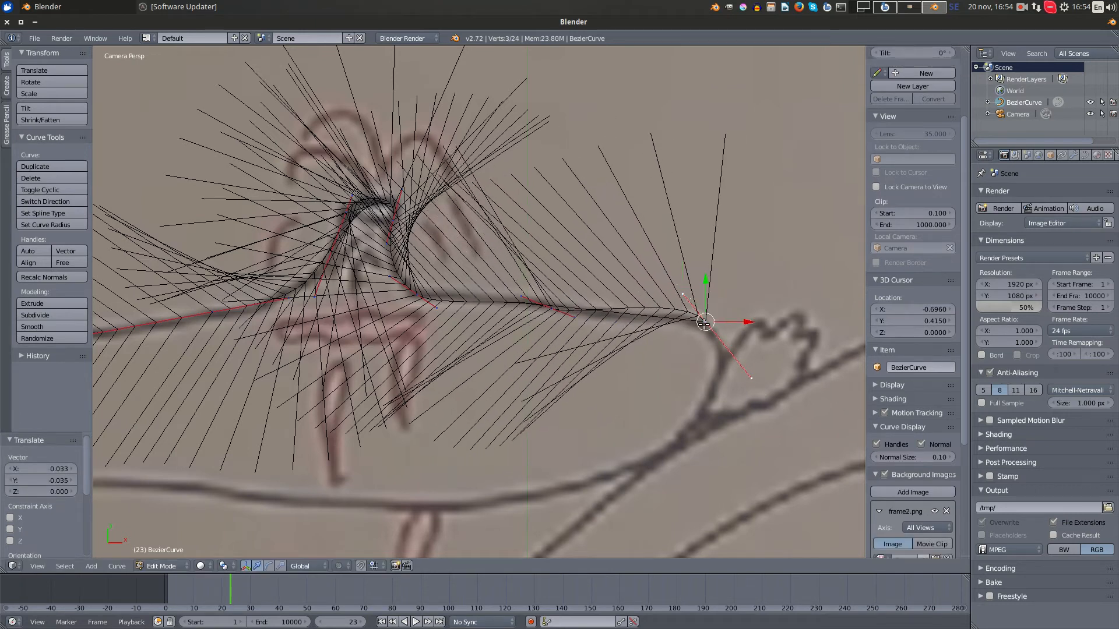
{"action": "left_click", "coordinate": [707, 337]}
- Extrude a point around the plate's right end onto its underside, rotate it about 108.4° and move it onto the drawn line
{"action": "scroll", "coordinate": [708, 335], "scroll_direction": "down", "scroll_amount": 1}
{"action": "scroll", "coordinate": [711, 329], "scroll_direction": "down", "scroll_amount": 3, "text": "shift"}
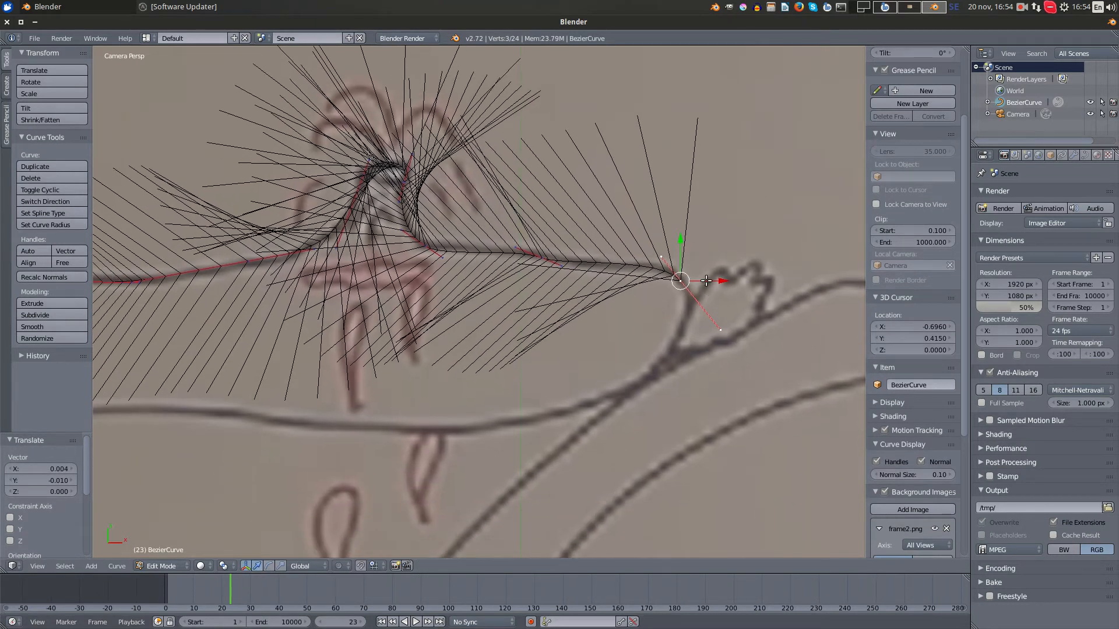
{"action": "key", "text": "e"}
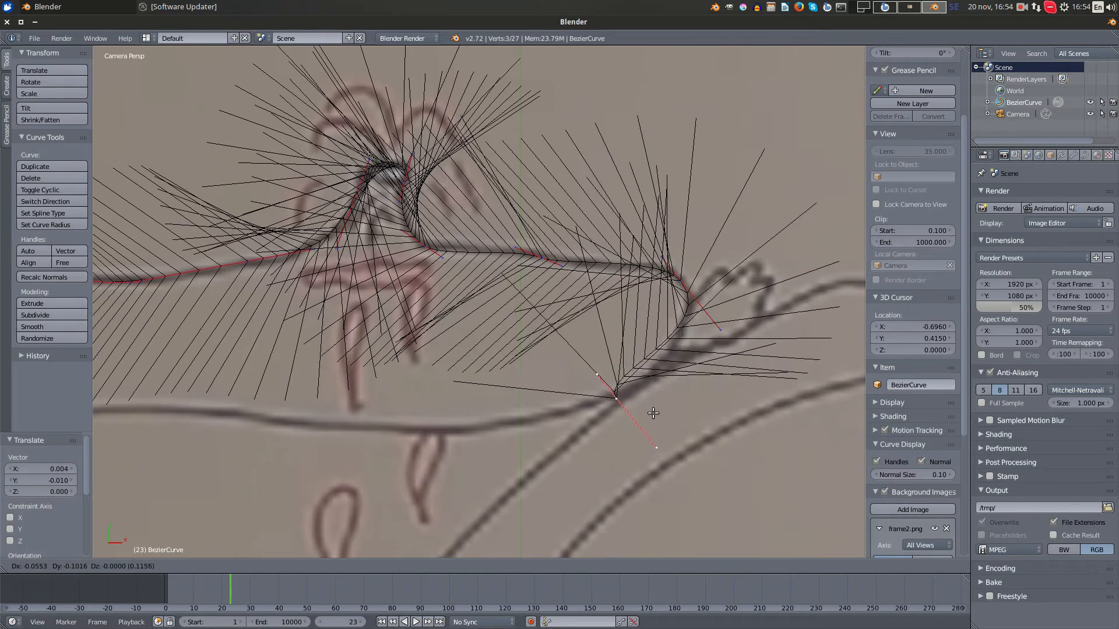
{"action": "left_click", "coordinate": [658, 444]}
{"action": "key", "text": "r"}
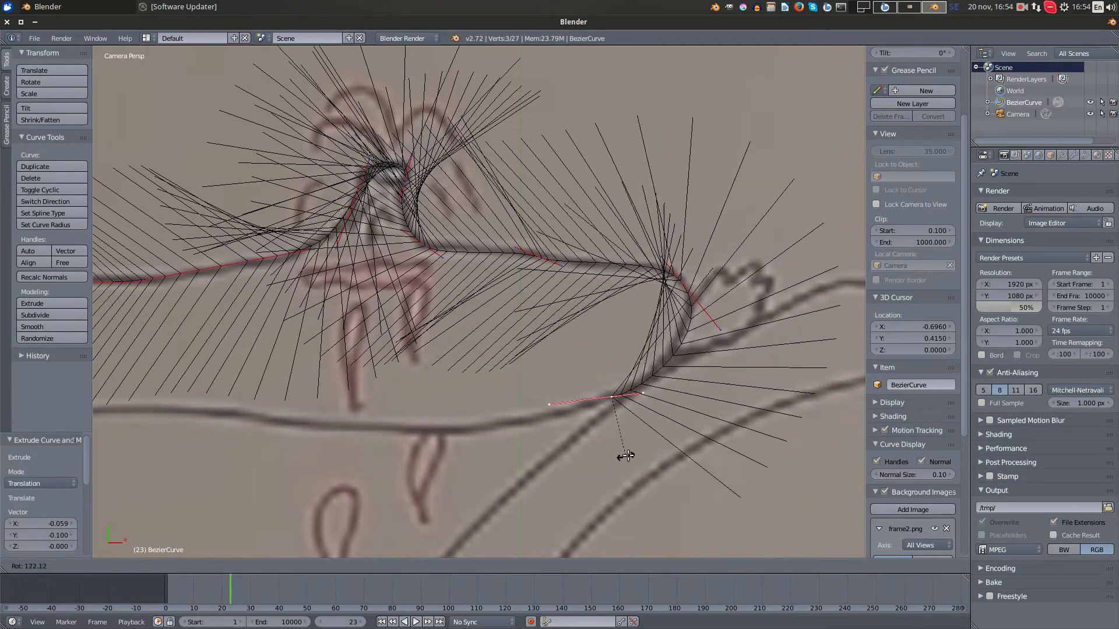
{"action": "left_click", "coordinate": [635, 448]}
{"action": "key", "text": "g"}
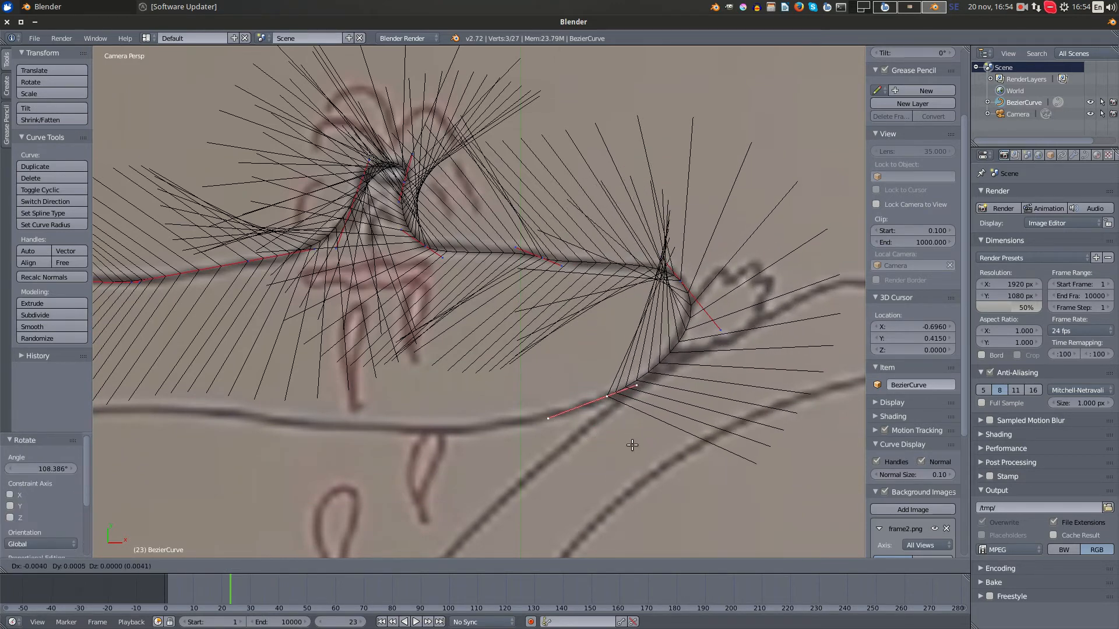
{"action": "left_click", "coordinate": [630, 446]}
- Extrude a point leftward along the lower plate line to above the red drop and rotate it about 32.7°
{"action": "middle_click_drag", "start_coordinate": [572, 402], "coordinate": [778, 307], "text": "shift"}
{"action": "scroll", "coordinate": [777, 307], "scroll_direction": "down", "scroll_amount": 3}
{"action": "key", "text": "e"}
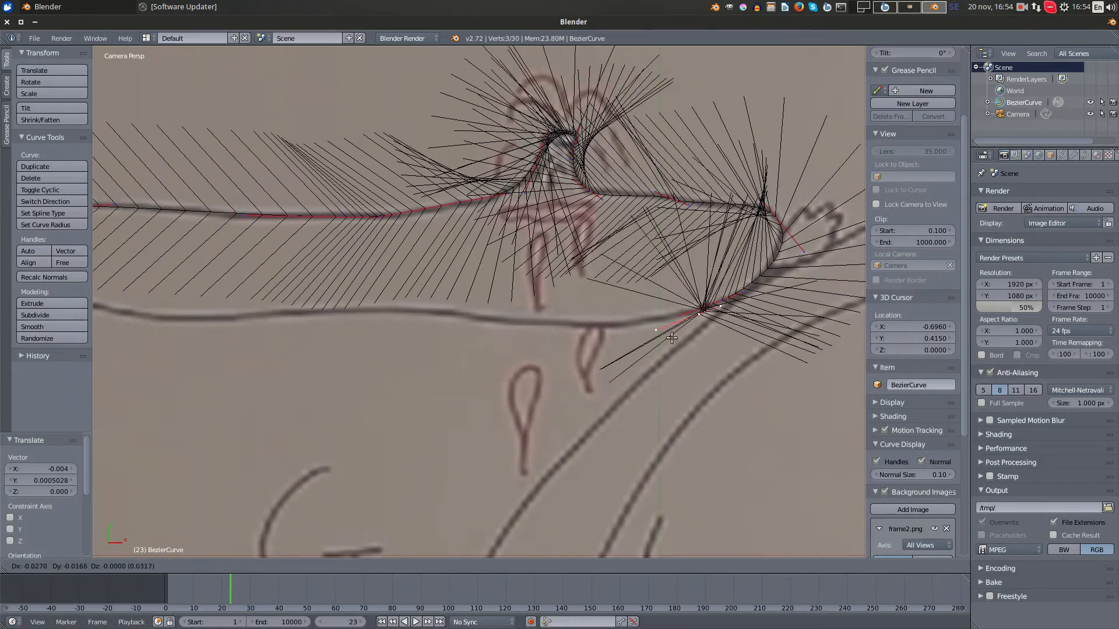
{"action": "left_click", "coordinate": [602, 320]}
{"action": "key", "text": "r"}
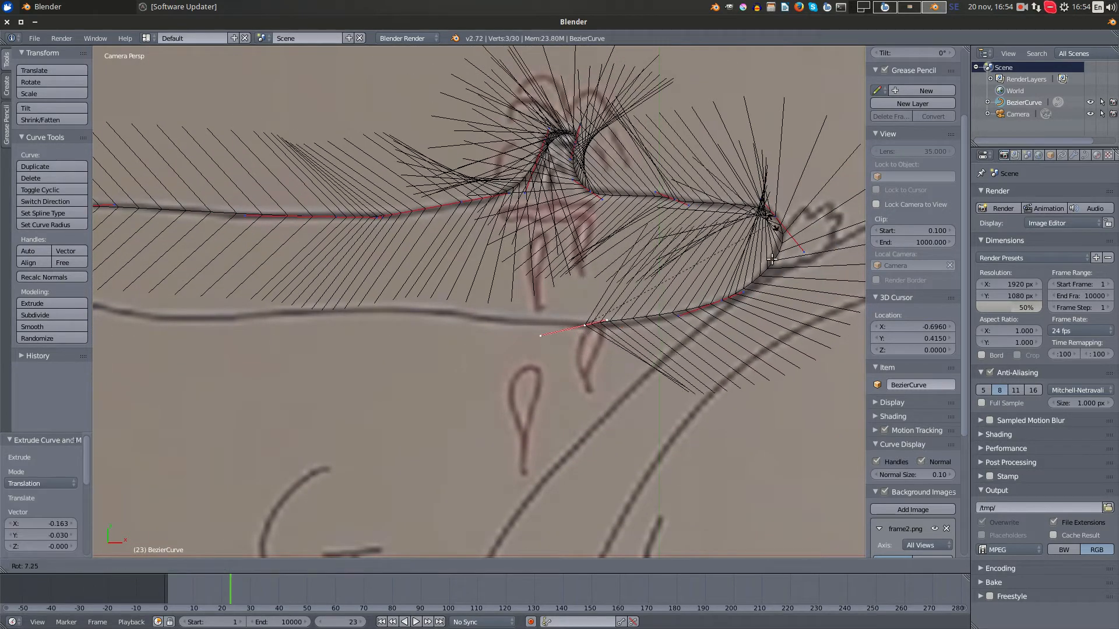
{"action": "left_click", "coordinate": [764, 304]}
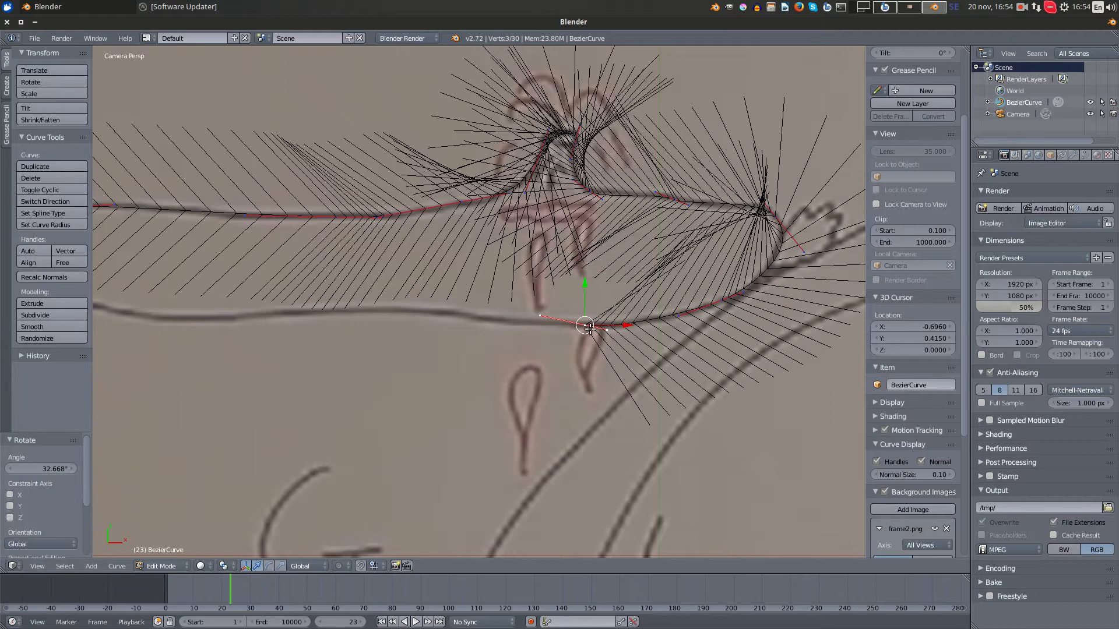
- Extrude another point about 0.168 leftward along the lower plate line and rotate it about 27.3°
{"action": "key", "text": "e"}
{"action": "left_click", "coordinate": [516, 254]}
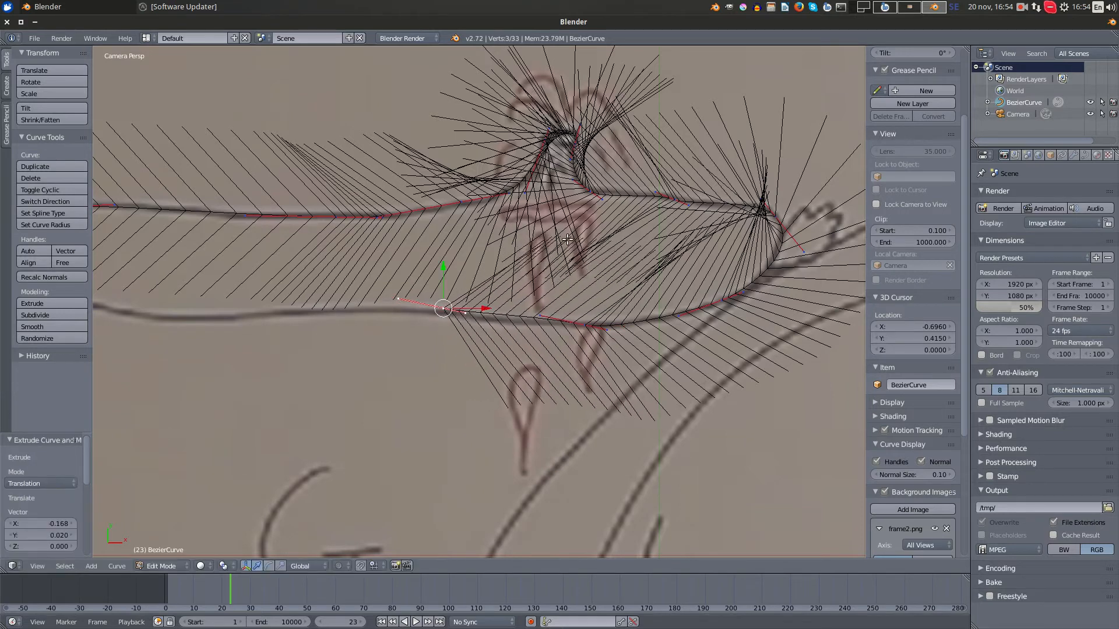
{"action": "key", "text": "r"}
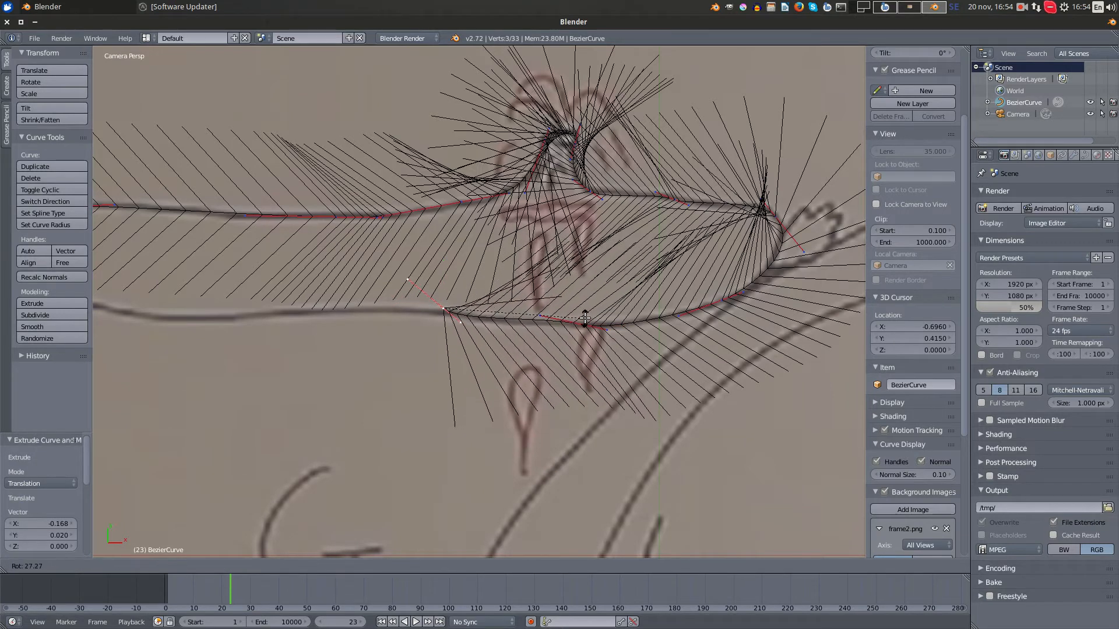
{"action": "left_click", "coordinate": [584, 319]}
- Lengthen the new point's right handle by about 0.044 and nudge the point onto the lower plate line
{"action": "right_click", "coordinate": [469, 327]}
{"action": "key", "text": "g"}
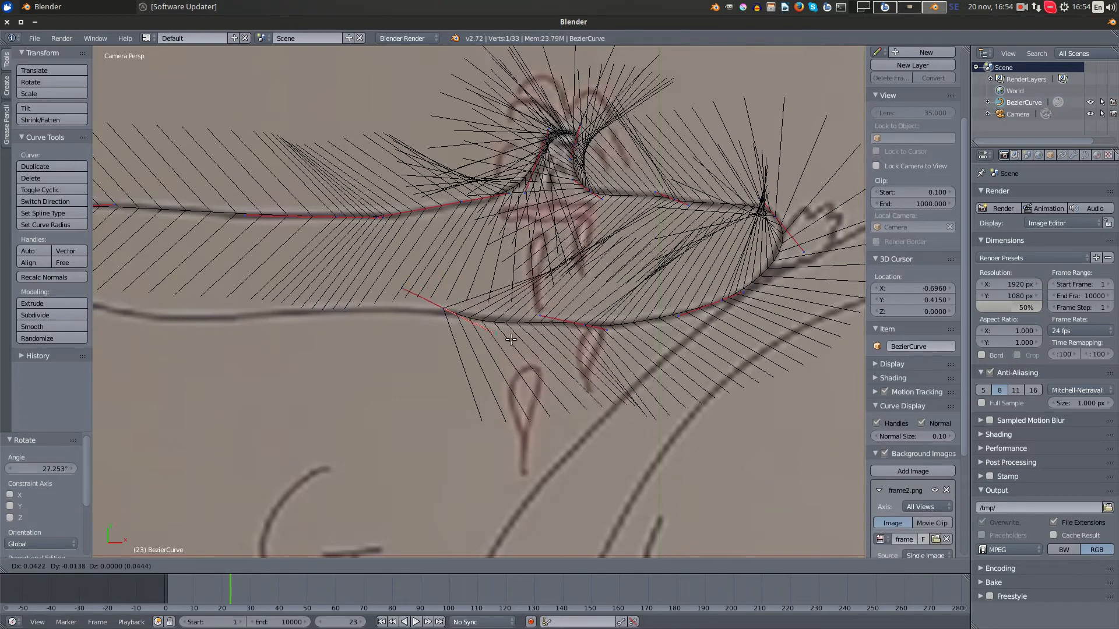
{"action": "left_click", "coordinate": [512, 336]}
{"action": "right_click", "coordinate": [444, 312]}
{"action": "key", "text": "g"}
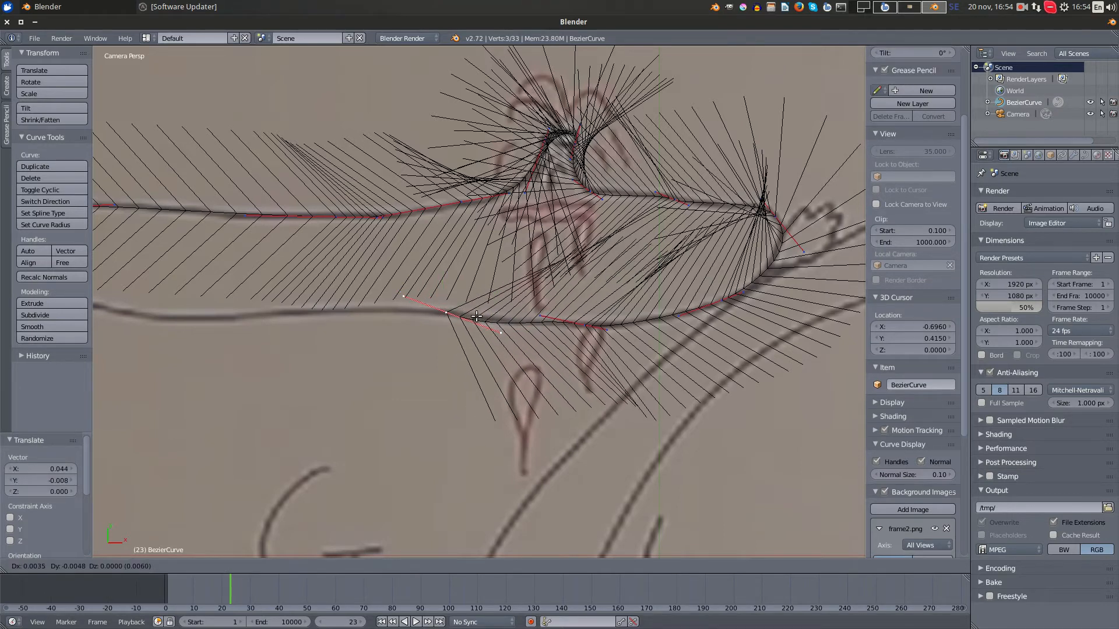
{"action": "left_click", "coordinate": [475, 315]}
- Extrude a point about 0.215 further left on the lower plate line, rotate it about -38.2° and move it toward the line
{"action": "scroll", "coordinate": [477, 312], "scroll_direction": "down", "scroll_amount": 3}
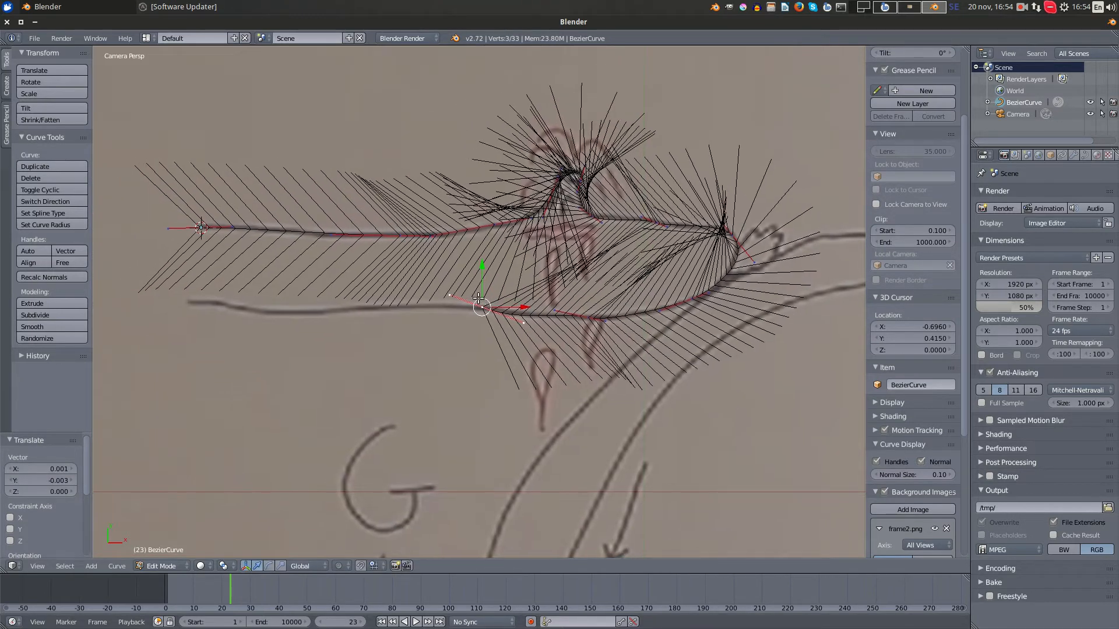
{"action": "key", "text": "e"}
{"action": "left_click", "coordinate": [367, 294]}
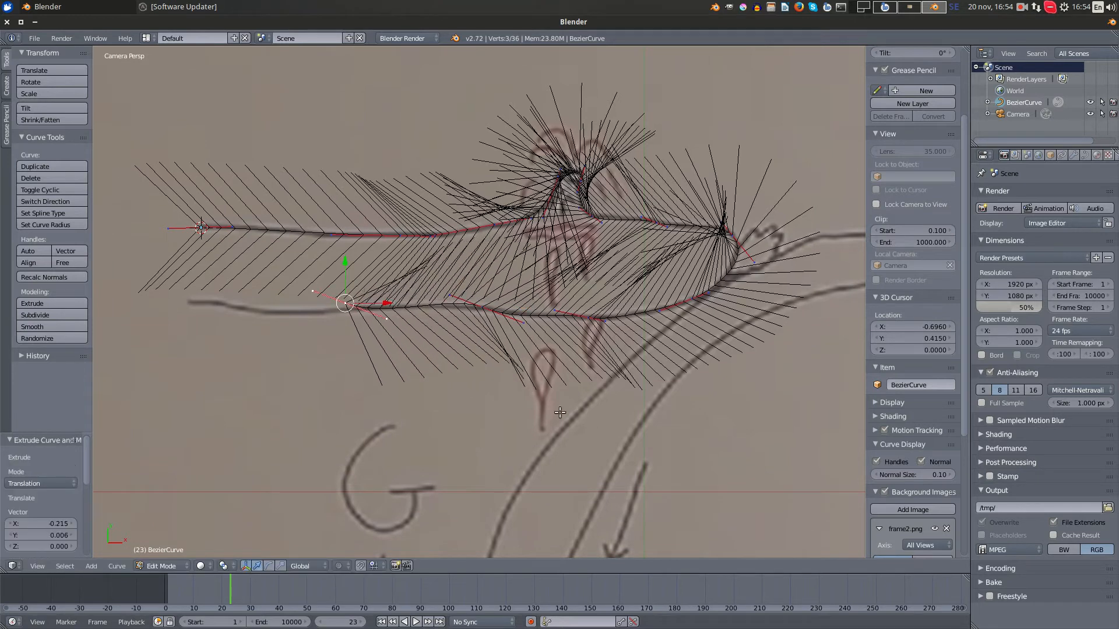
{"action": "key", "text": "r"}
{"action": "left_click", "coordinate": [520, 257]}
{"action": "key", "text": "g"}
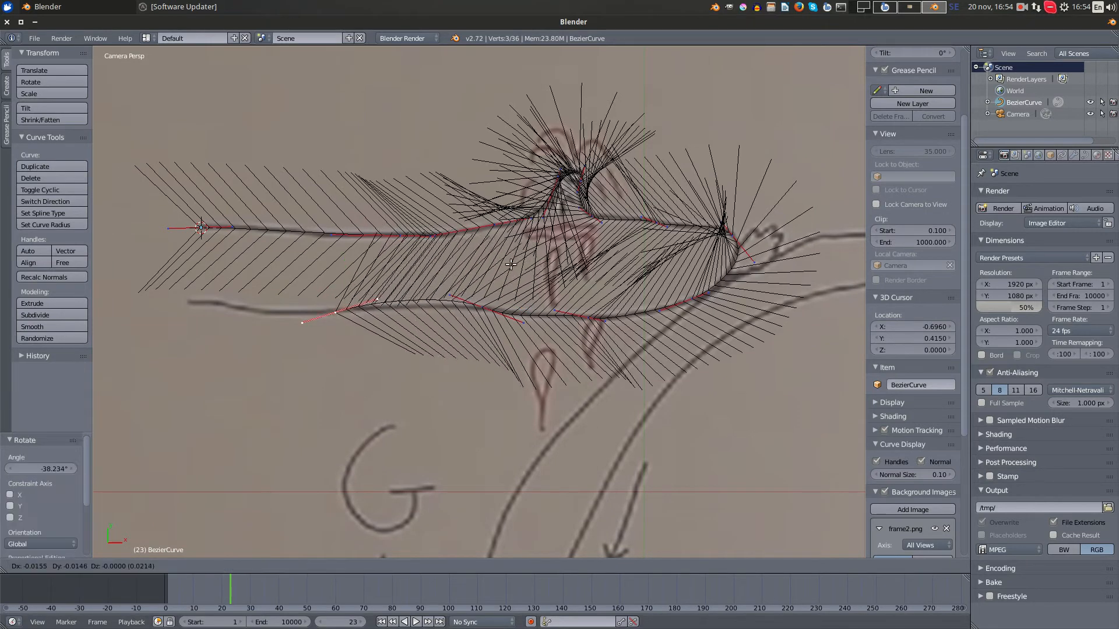
{"action": "left_click", "coordinate": [506, 270]}
- Rotate the end point about 12.7°, shift it onto the drawn line and lower the previous point's left handle
{"action": "key", "text": "r"}
{"action": "left_click", "coordinate": [531, 301]}
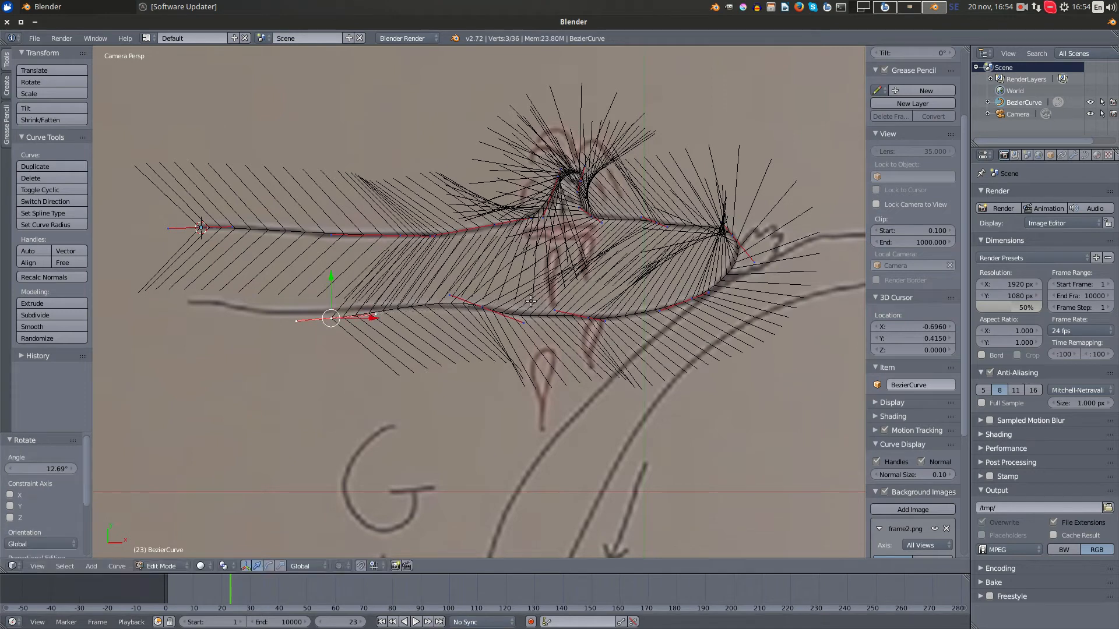
{"action": "key", "text": "g"}
{"action": "left_click", "coordinate": [529, 292]}
{"action": "right_click", "coordinate": [450, 299]}
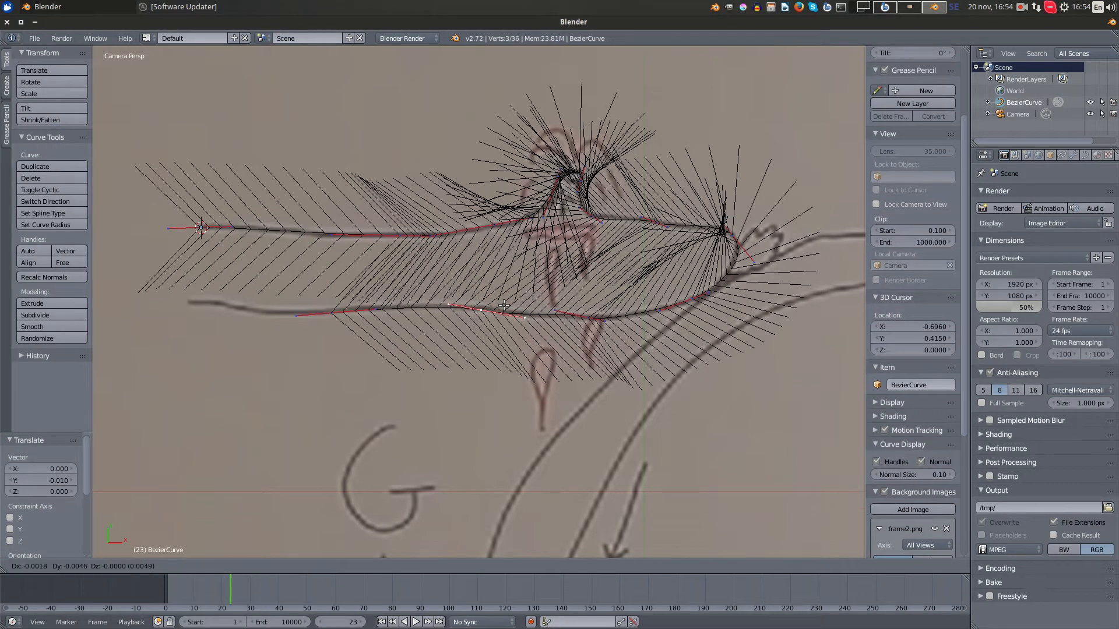
- Extrude the end point about 0.126 leftward, rotate the new point about 18.4° and move it onto the rising lower line
{"action": "right_click_drag", "start_coordinate": [333, 314], "coordinate": [337, 314]}
{"action": "key", "text": "e"}
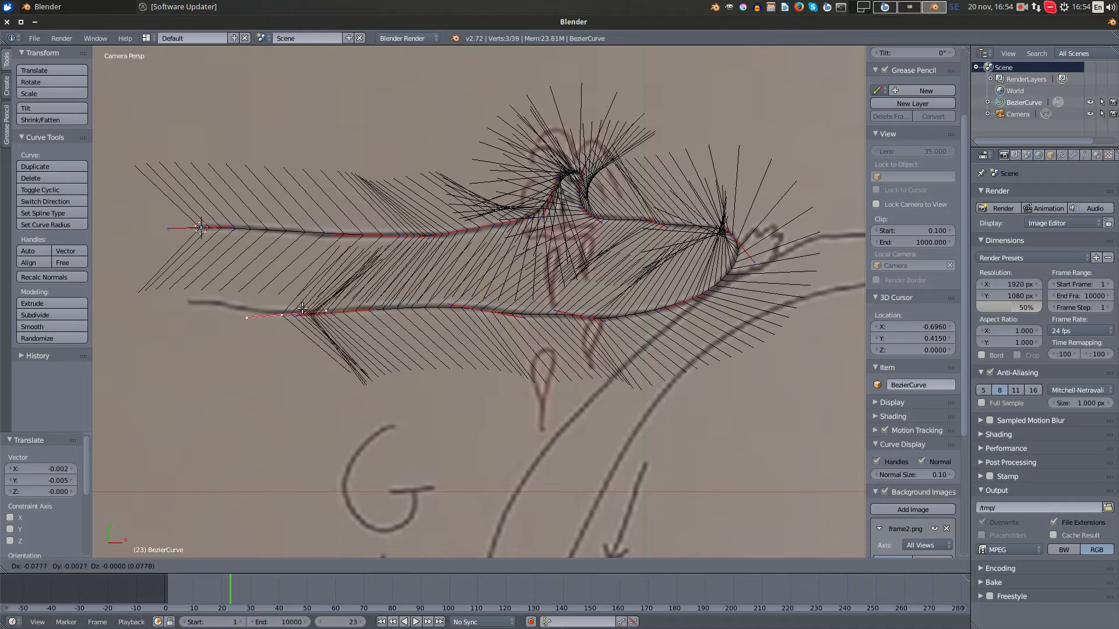
{"action": "left_click", "coordinate": [280, 306]}
{"action": "middle_click_drag", "start_coordinate": [207, 338], "coordinate": [411, 351], "text": "shift"}
{"action": "scroll", "coordinate": [411, 351], "scroll_direction": "up", "scroll_amount": 3}
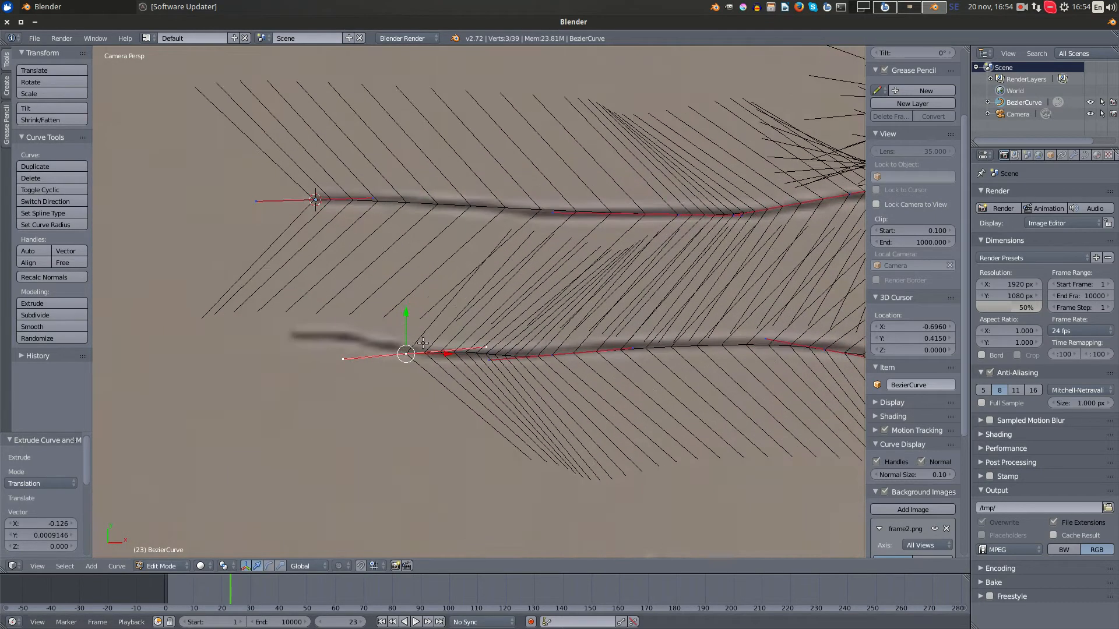
{"action": "key", "text": "r"}
{"action": "left_click", "coordinate": [527, 362]}
{"action": "key", "text": "g"}
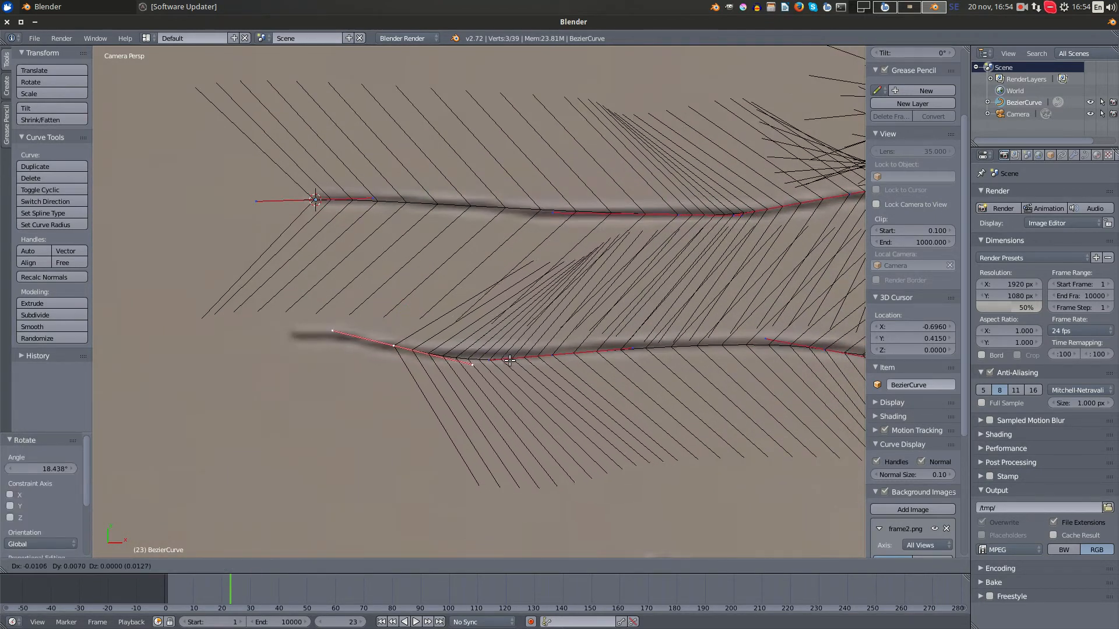
{"action": "left_click", "coordinate": [499, 357]}
- Rotate the end point about -7° and nudge it by about -0.003 in X and Y to fit the line
{"action": "key", "text": "r"}
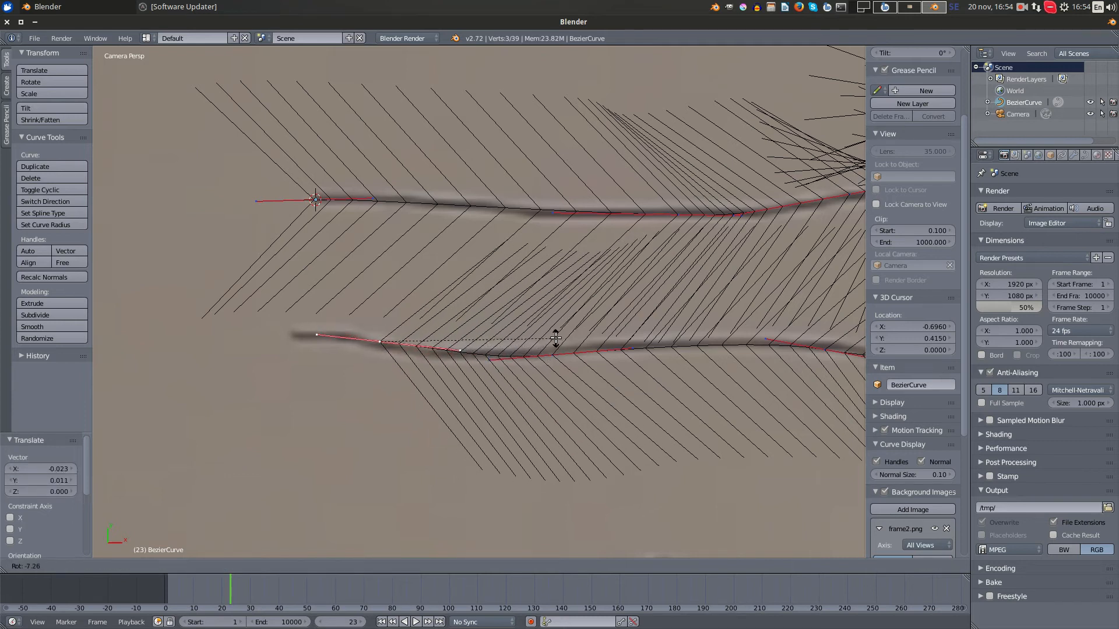
{"action": "left_click", "coordinate": [554, 339]}
{"action": "key", "text": "g"}
{"action": "left_click", "coordinate": [551, 343]}
- Extrude a final point to the left tip of the lower plate line and scale its handles by about 0.378
{"action": "key", "text": "e"}
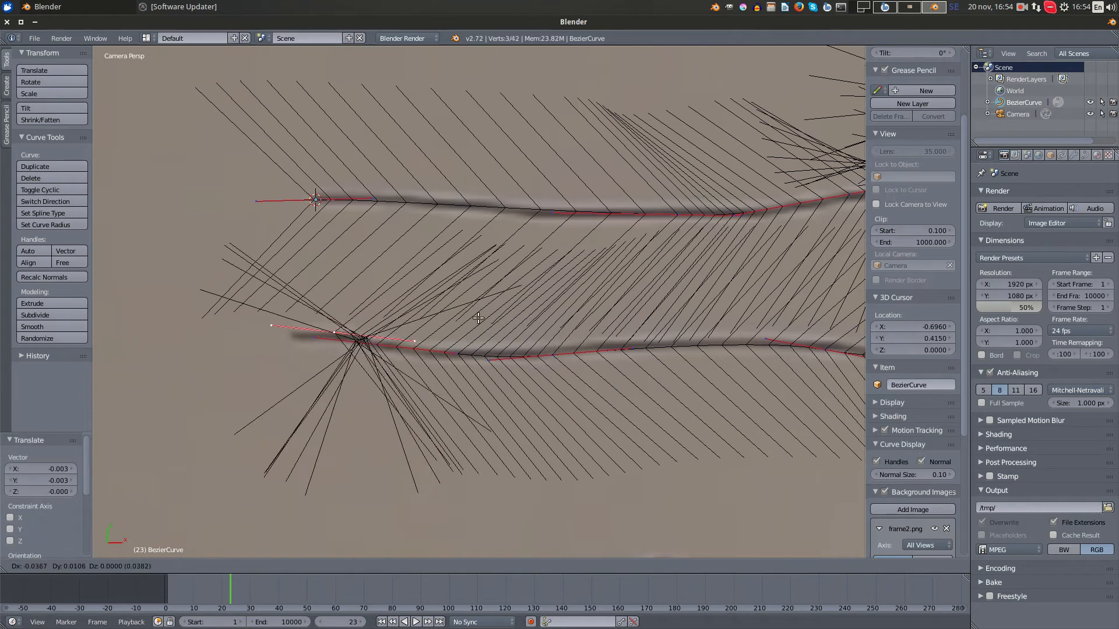
{"action": "left_click", "coordinate": [444, 323]}
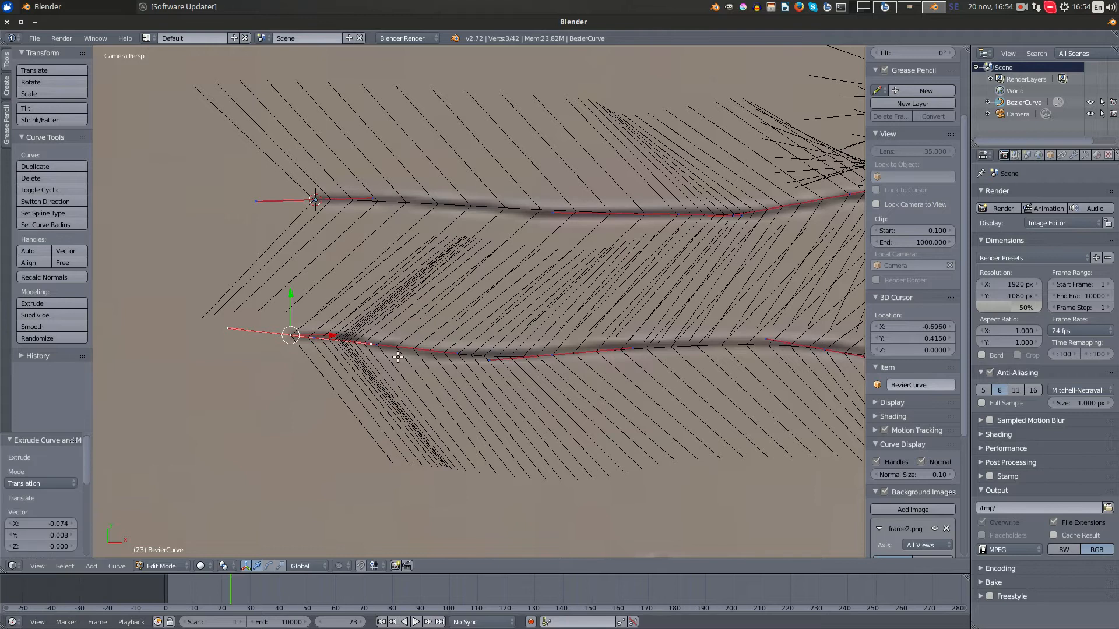
{"action": "key", "text": "s"}
{"action": "left_click", "coordinate": [444, 376]}
- Scale the handles of the second-to-last point on the lower plate line by about 0.519
{"action": "right_click", "coordinate": [382, 339]}
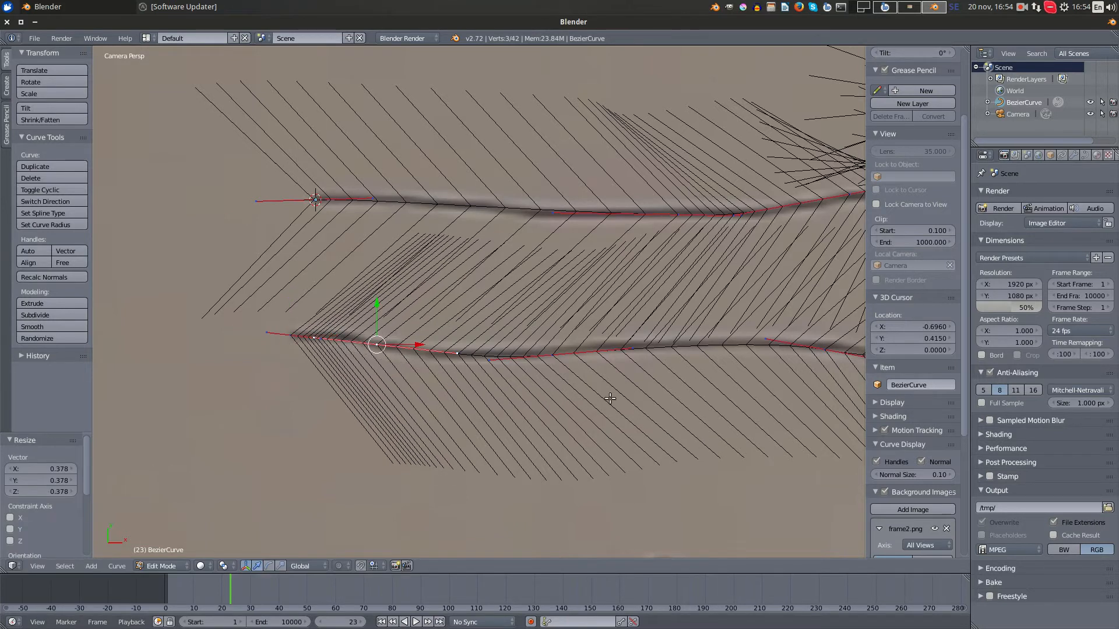
{"action": "key", "text": "s"}
{"action": "left_click", "coordinate": [502, 385]}
- Lower the right handle of the second-to-last point by about 0.006
{"action": "scroll", "coordinate": [428, 366], "scroll_direction": "up", "scroll_amount": 2}
{"action": "right_click", "coordinate": [406, 363]}
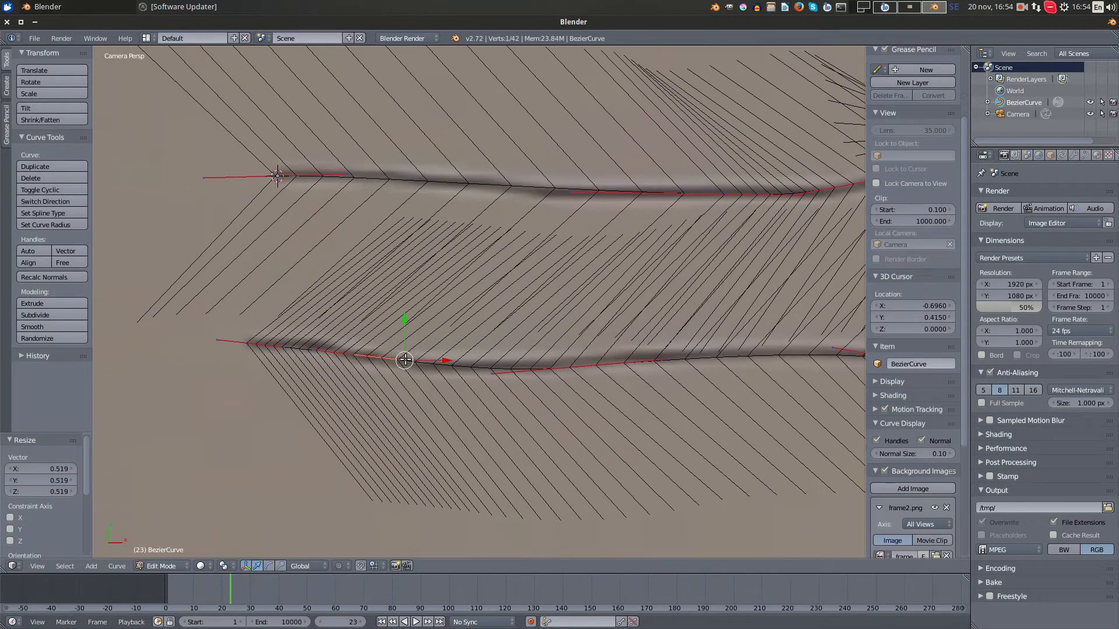
{"action": "key", "text": "f"}
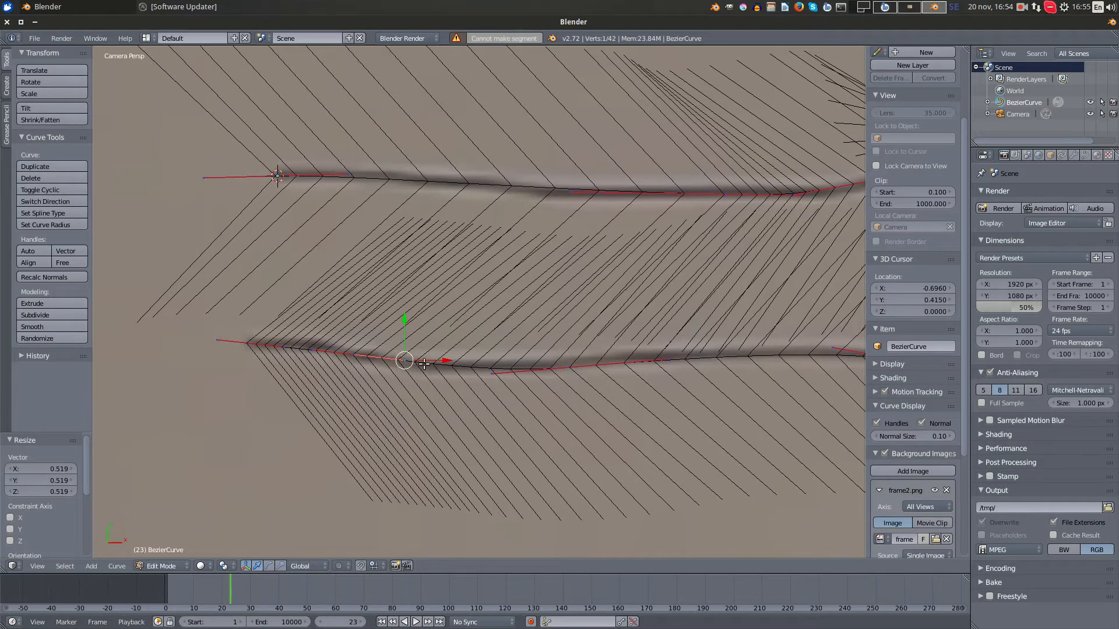
{"action": "key", "text": "g"}
{"action": "left_click", "coordinate": [424, 373]}
- Fine-tune the handles near the lower line's left tip with a slight rotation and return to Object Mode
{"action": "right_click", "coordinate": [256, 345]}
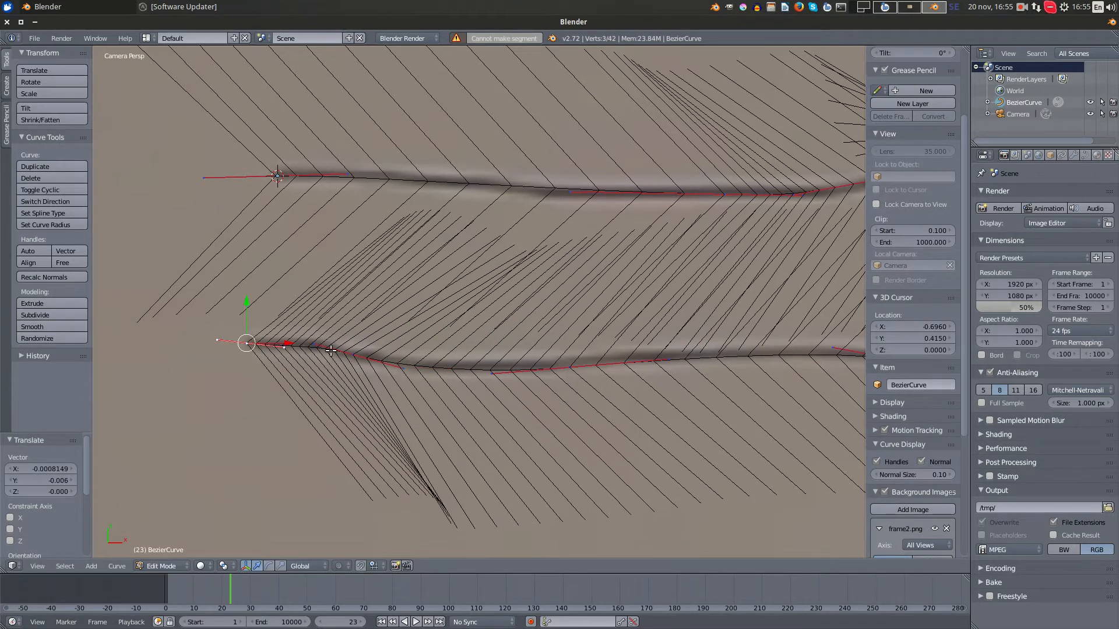
{"action": "right_click", "coordinate": [285, 347]}
{"action": "key", "text": "r"}
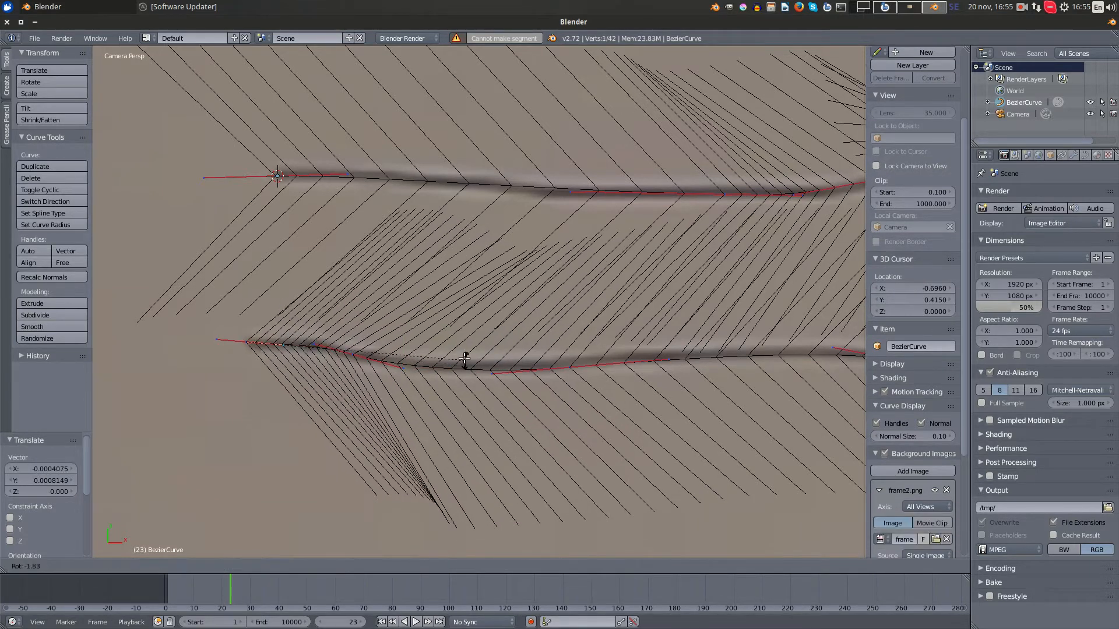
{"action": "left_click", "coordinate": [463, 355]}
{"action": "key", "text": "Tab"}
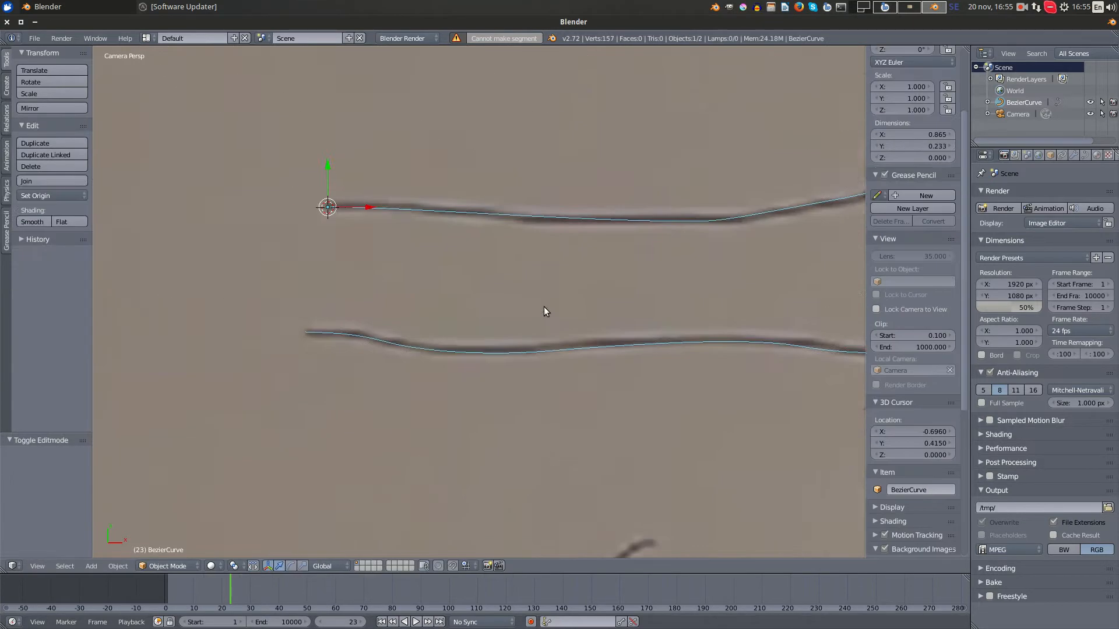
- Set the bevel depth of the left plate's outline curve to 0.003
{"action": "scroll", "coordinate": [544, 306], "scroll_direction": "down", "scroll_amount": 4}
{"action": "middle_click_drag", "start_coordinate": [757, 323], "coordinate": [644, 315], "text": "shift"}
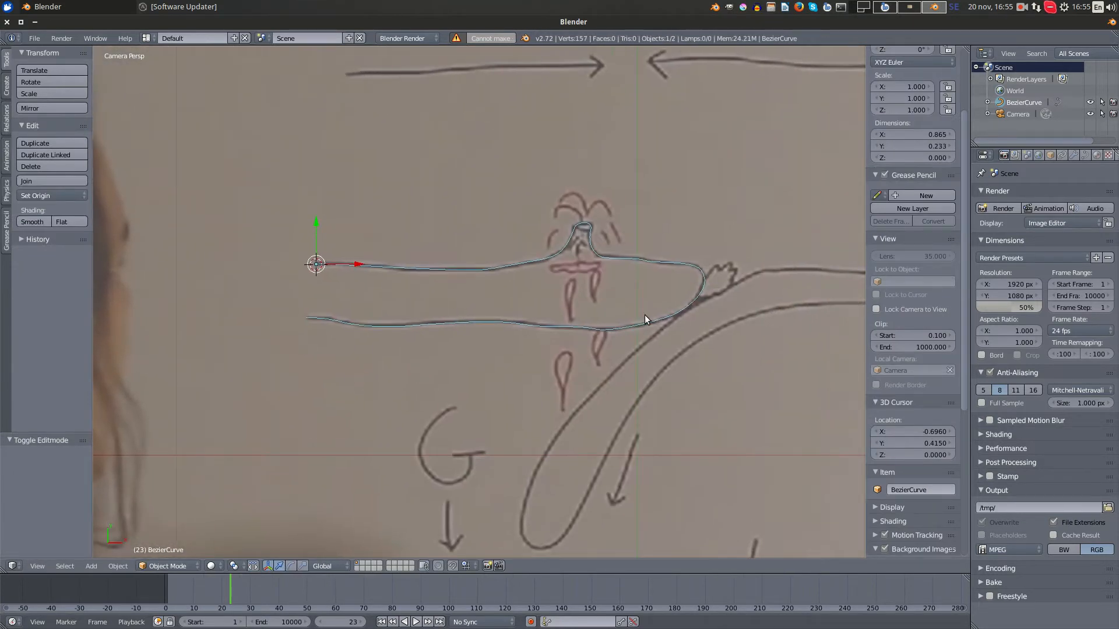
{"action": "scroll", "coordinate": [644, 314], "scroll_direction": "up", "scroll_amount": 2}
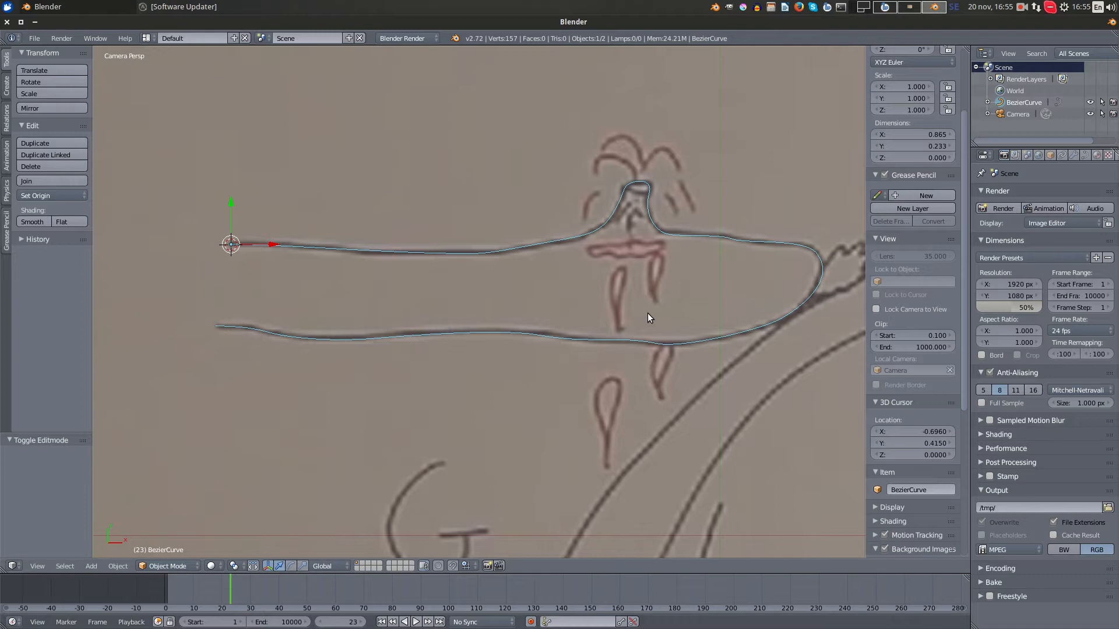
{"action": "middle_click_drag", "start_coordinate": [746, 286], "coordinate": [648, 318], "text": "shift"}
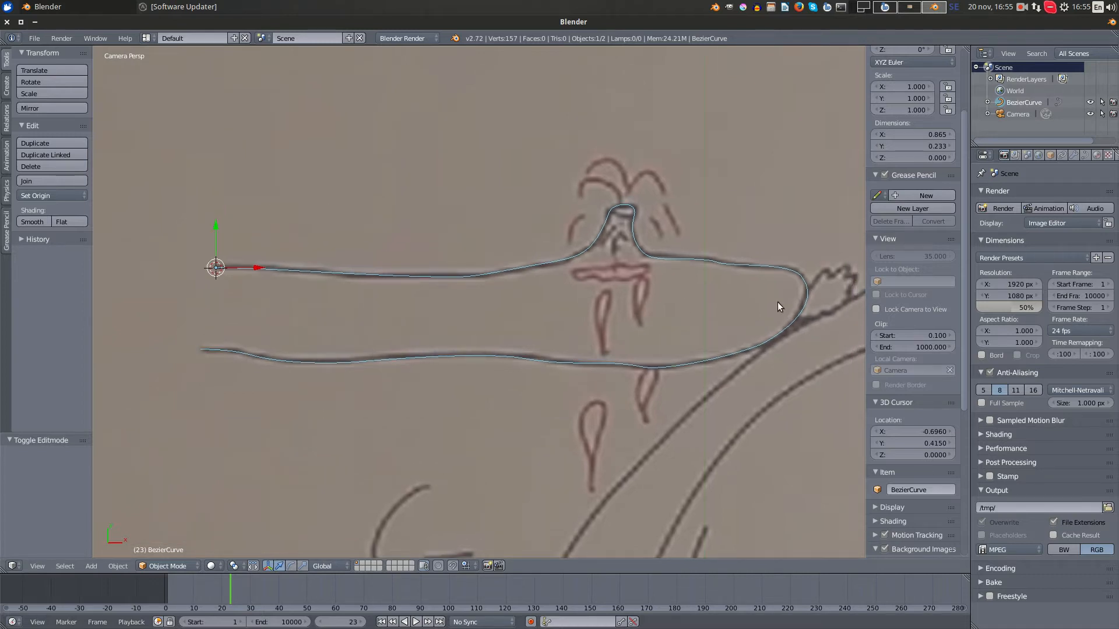
{"action": "left_click", "coordinate": [1085, 154]}
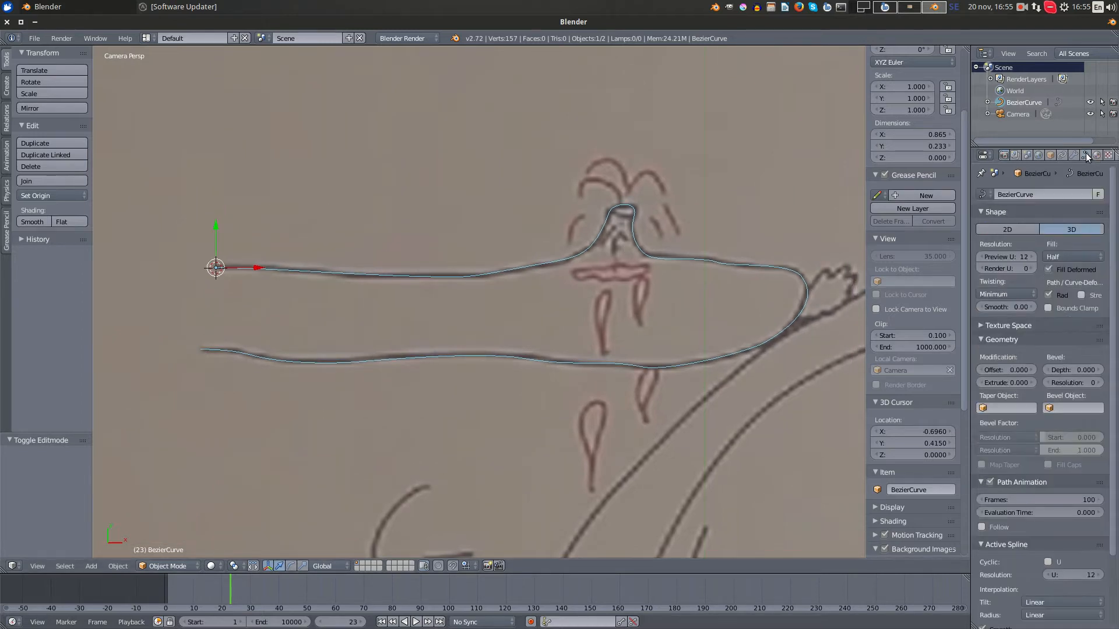
{"action": "left_click", "coordinate": [1098, 371]}
{"action": "left_click", "coordinate": [1099, 371]}
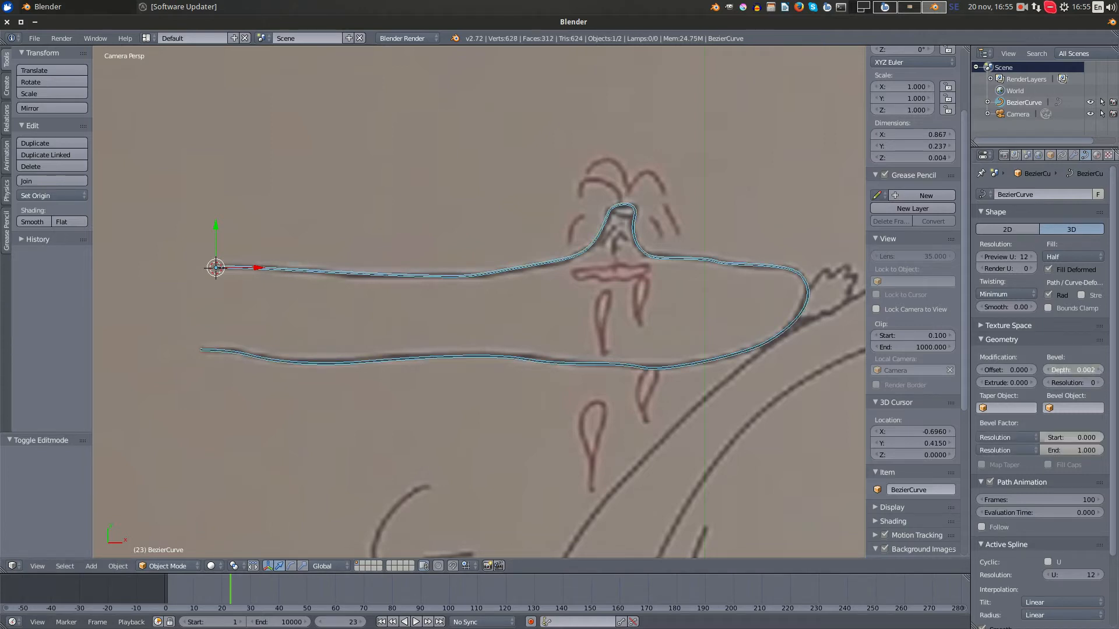
{"action": "left_click", "coordinate": [1099, 370]}
- Set the plate outline curve's bevel resolution to 3 and its extrude value to 0.004
{"action": "scroll", "coordinate": [565, 352], "scroll_direction": "up", "scroll_amount": 3}
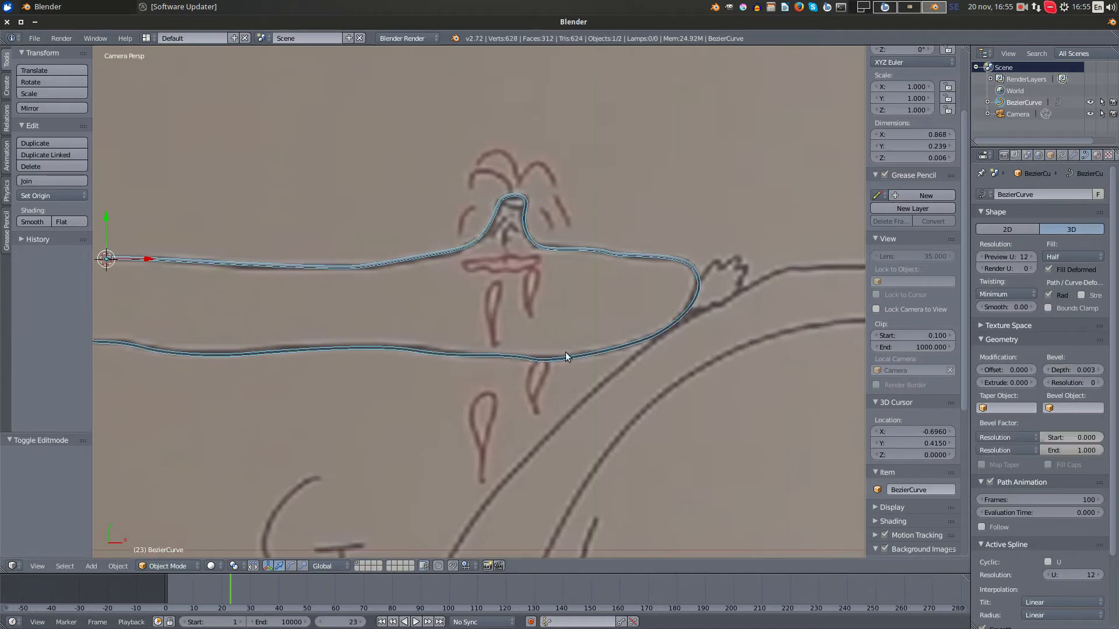
{"action": "scroll", "coordinate": [491, 228], "scroll_direction": "up", "scroll_amount": 3}
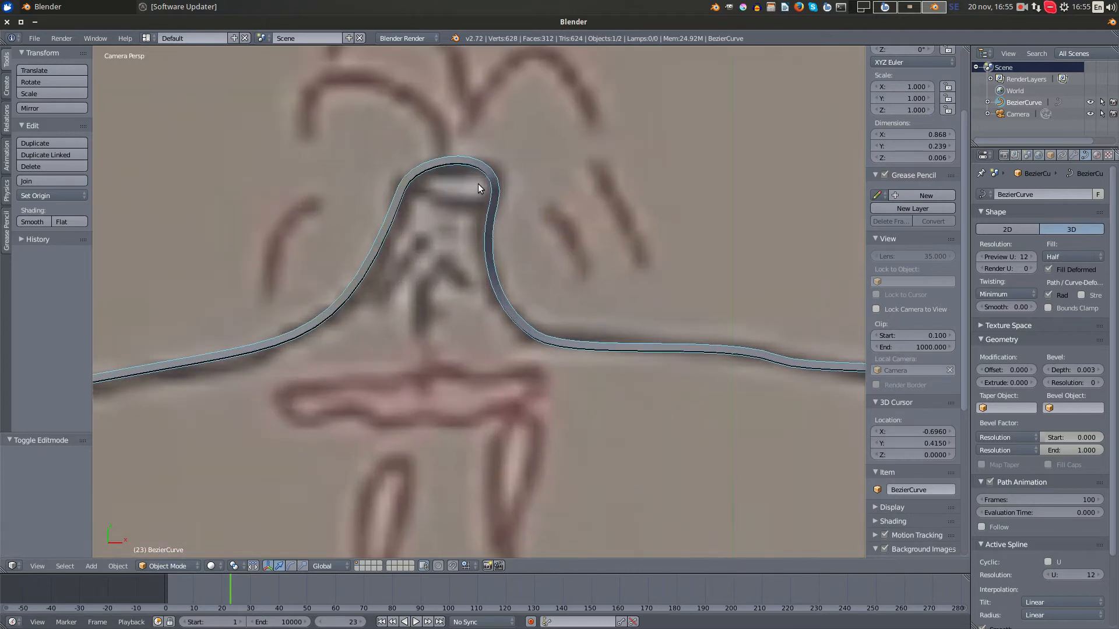
{"action": "scroll", "coordinate": [718, 320], "scroll_direction": "down", "scroll_amount": 5}
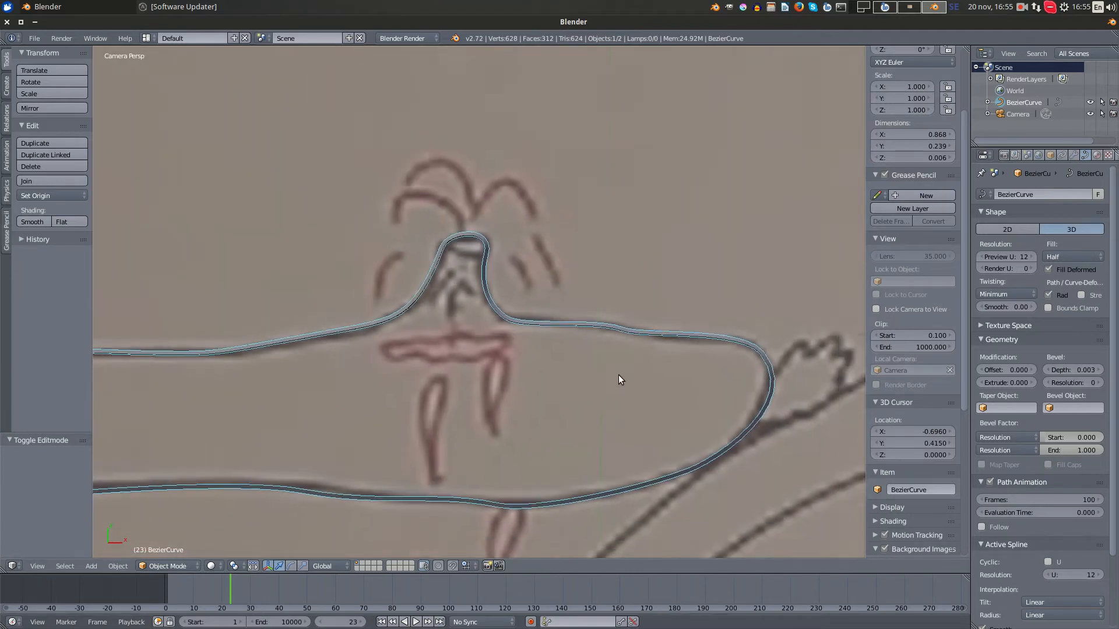
{"action": "scroll", "coordinate": [544, 289], "scroll_direction": "down", "scroll_amount": 4}
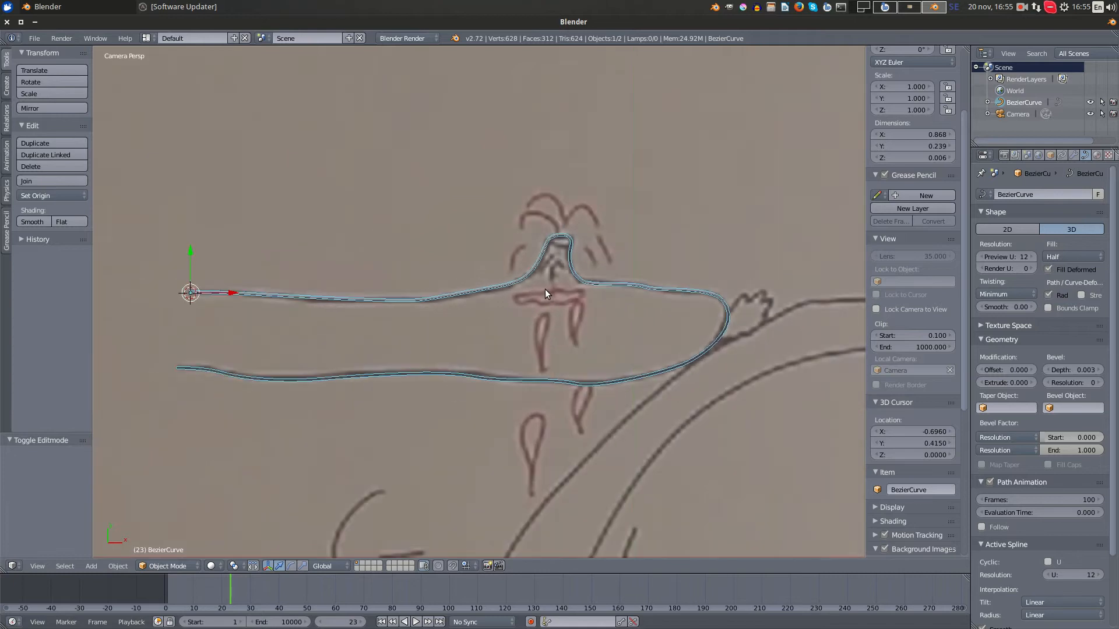
{"action": "scroll", "coordinate": [545, 289], "scroll_direction": "up", "scroll_amount": 1}
{"action": "scroll", "coordinate": [545, 289], "scroll_direction": "up", "scroll_amount": 1}
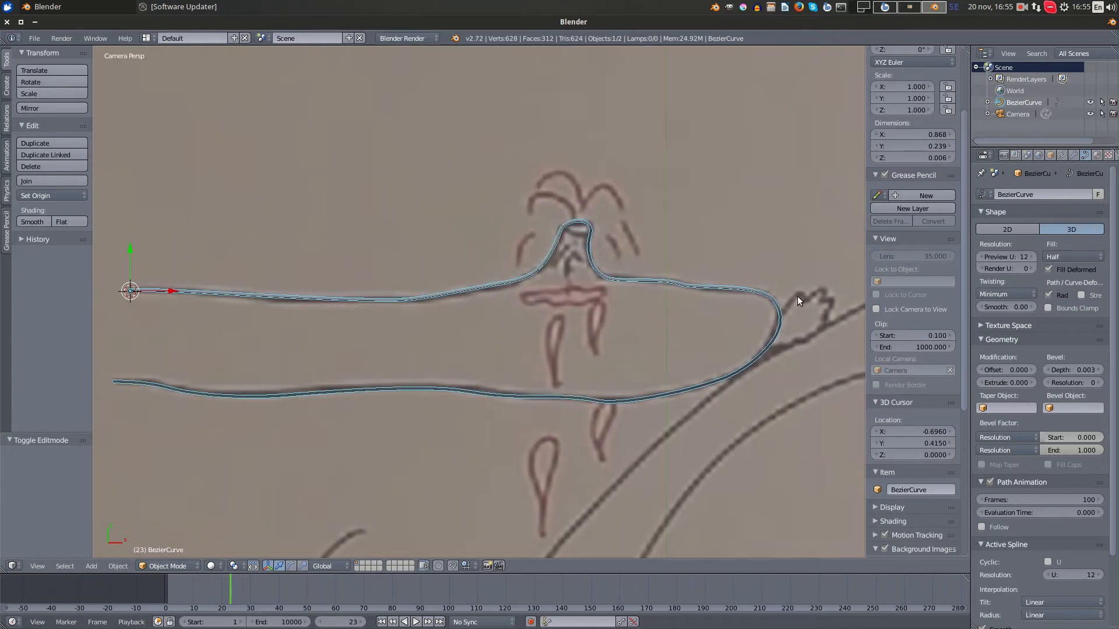
{"action": "left_click", "coordinate": [1099, 384]}
{"action": "left_click", "coordinate": [1099, 384]}
{"action": "left_click", "coordinate": [1099, 383]}
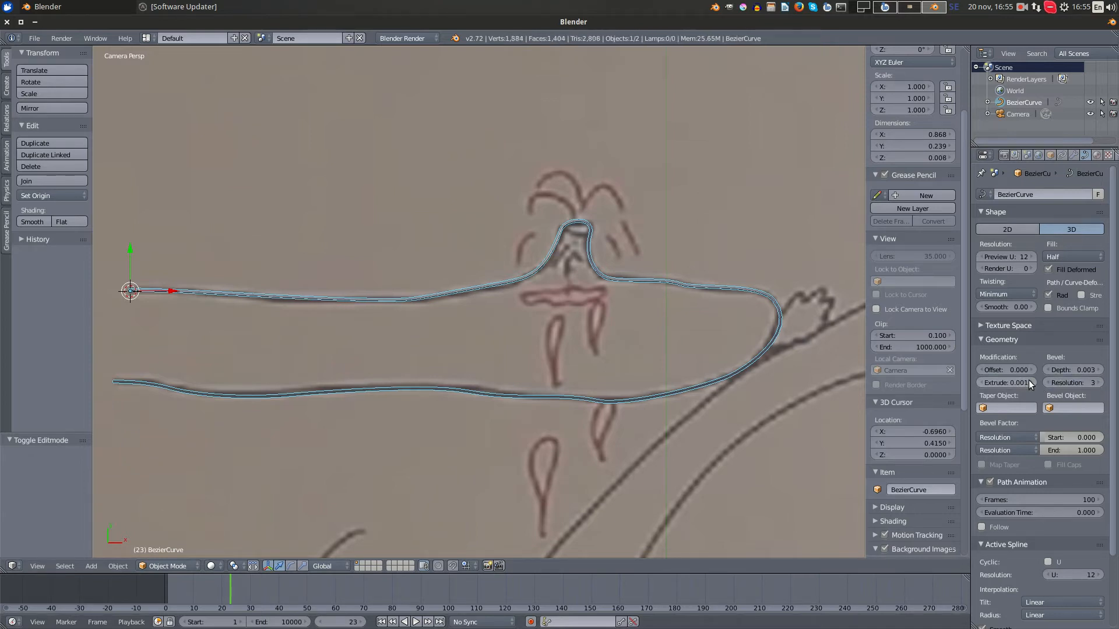
{"action": "left_click", "coordinate": [1030, 380]}
- Examine the thickened outline around the volcano and along both plate lines against the whiteboard drawing
{"action": "scroll", "coordinate": [593, 347], "scroll_direction": "up", "scroll_amount": 4}
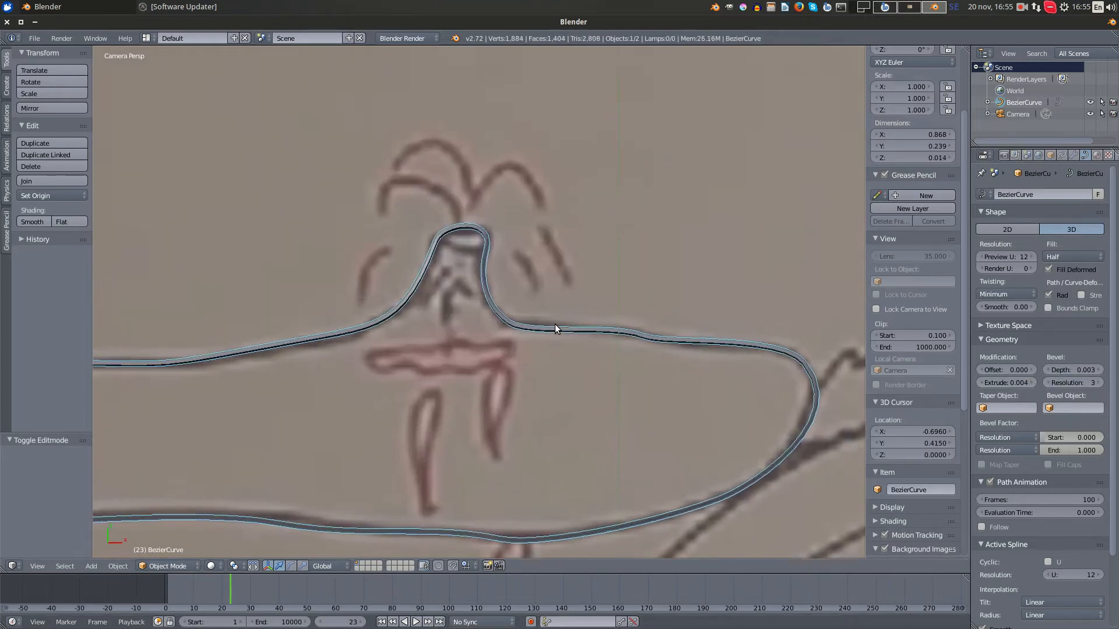
{"action": "scroll", "coordinate": [554, 320], "scroll_direction": "up", "scroll_amount": 2}
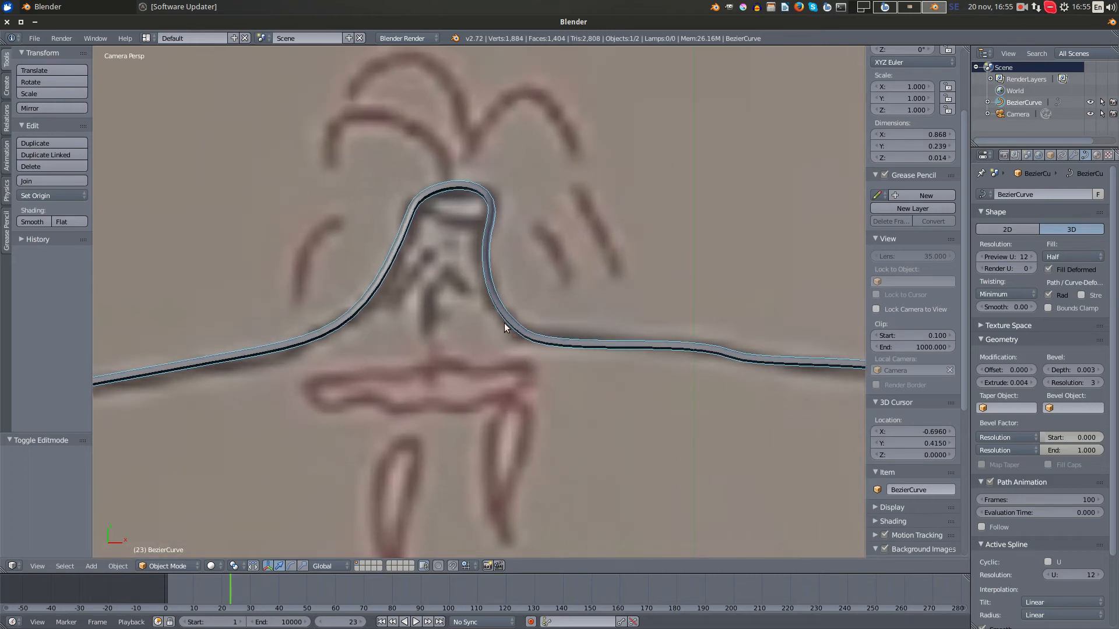
{"action": "scroll", "coordinate": [791, 367], "scroll_direction": "down", "scroll_amount": 6}
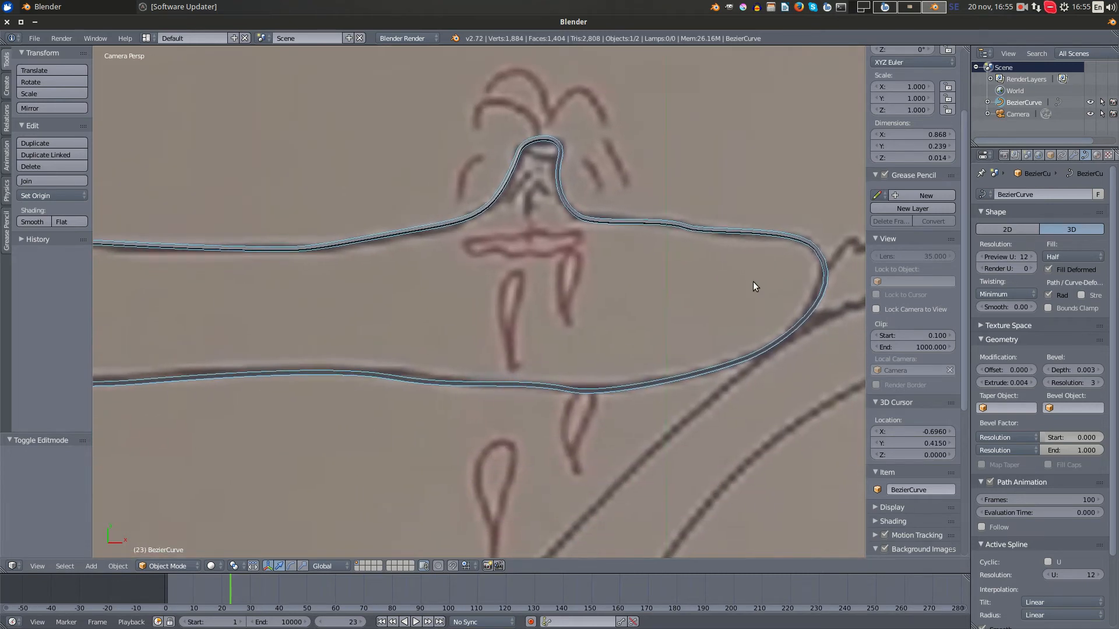
{"action": "scroll", "coordinate": [597, 358], "scroll_direction": "down", "scroll_amount": 1}
{"action": "scroll", "coordinate": [586, 355], "scroll_direction": "up", "scroll_amount": 3}
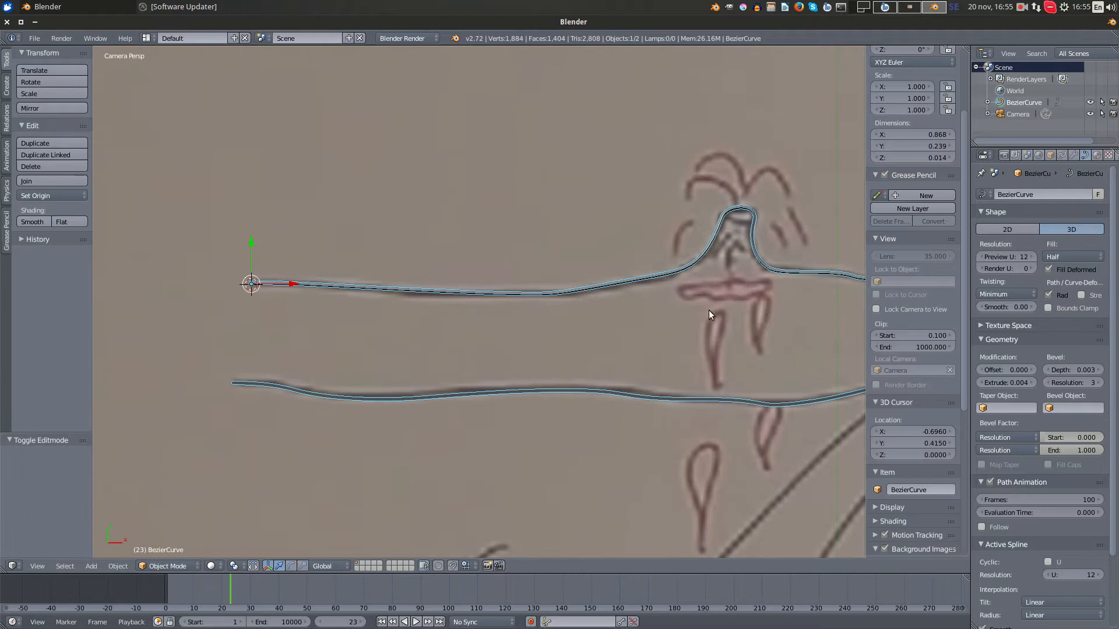
{"action": "middle_click_drag", "start_coordinate": [709, 310], "coordinate": [543, 332], "text": "shift"}
{"action": "middle_click_drag", "start_coordinate": [457, 341], "coordinate": [589, 340], "text": "shift"}
{"action": "scroll", "coordinate": [592, 337], "scroll_direction": "down", "scroll_amount": 3}
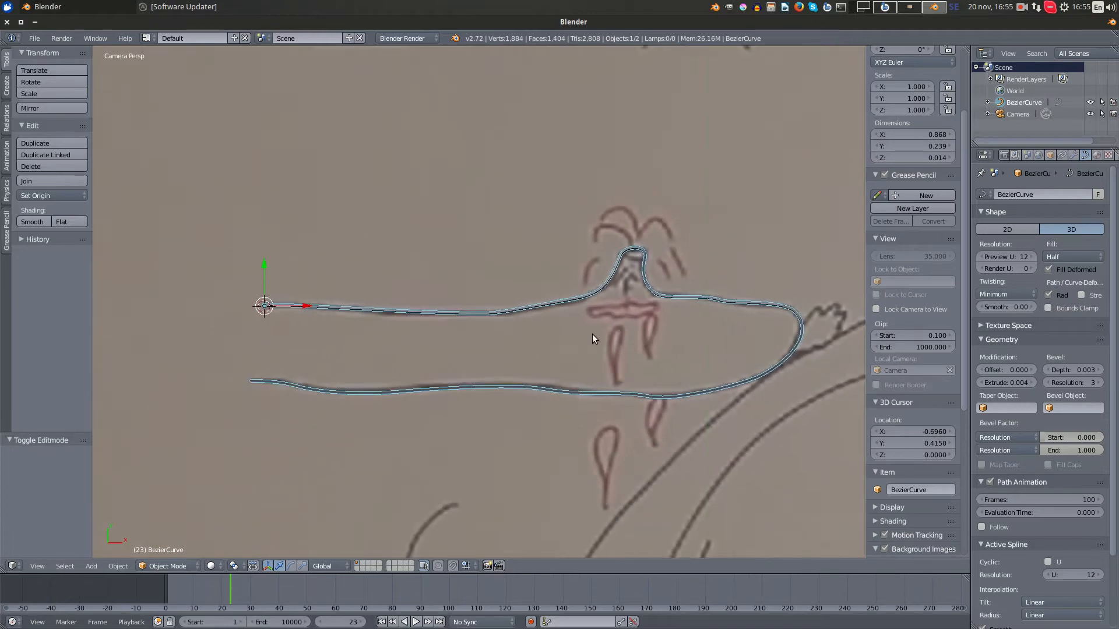
{"action": "scroll", "coordinate": [592, 336], "scroll_direction": "up", "scroll_amount": 2}
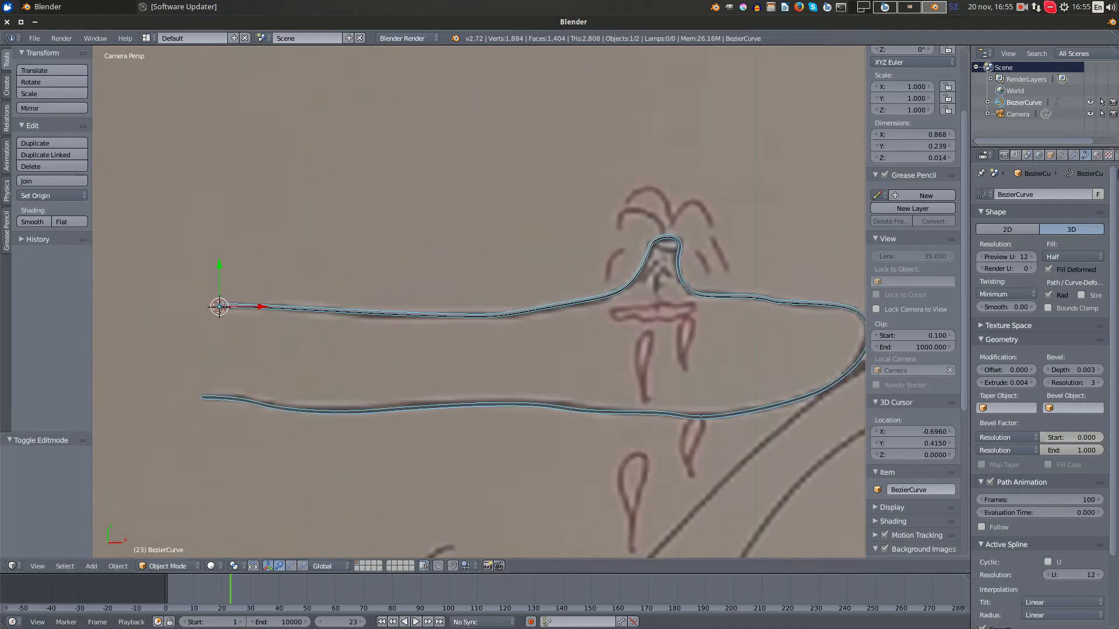
- Add a new material to the plate outline curve and name it "spline"
{"action": "left_click", "coordinate": [1095, 156]}
{"action": "left_click", "coordinate": [1017, 233]}
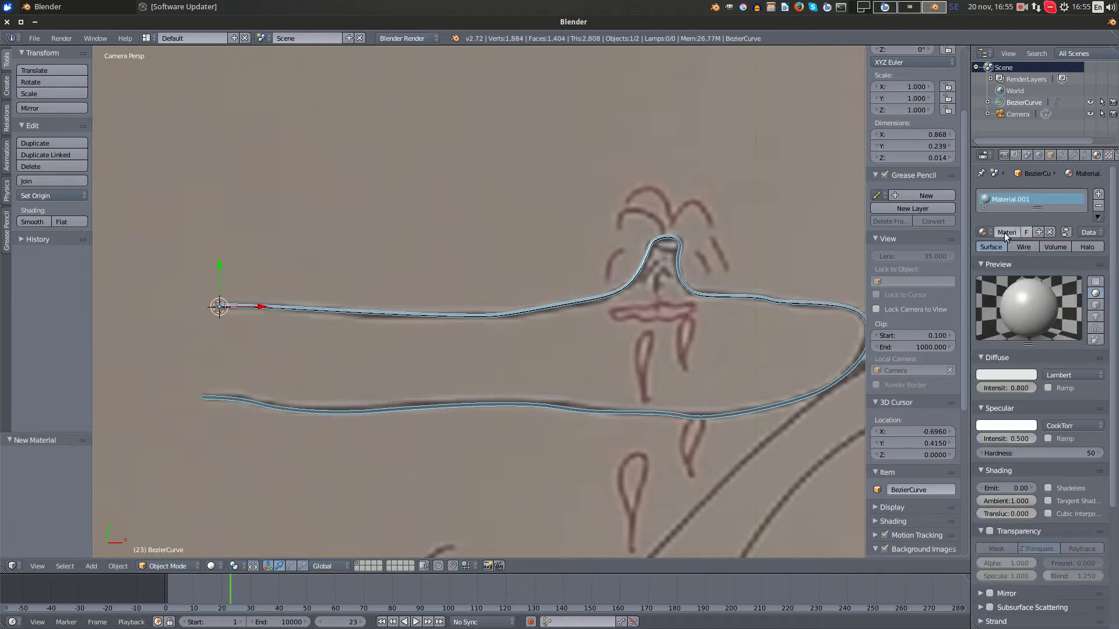
{"action": "type", "text": "spline"}
{"action": "key", "text": "Return"}
- Make the spline material's diffuse color black and set its specular intensity to 0
{"action": "left_click", "coordinate": [1008, 375]}
{"action": "left_click_drag", "start_coordinate": [1029, 272], "coordinate": [1031, 307]}
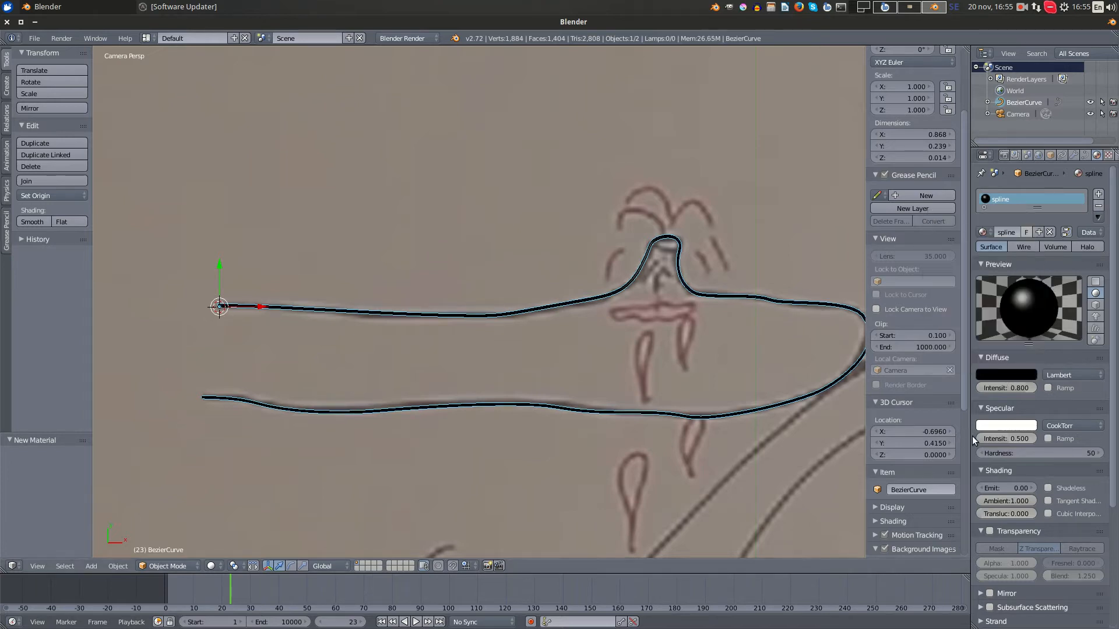
{"action": "left_click_drag", "start_coordinate": [1009, 439], "coordinate": [985, 438]}
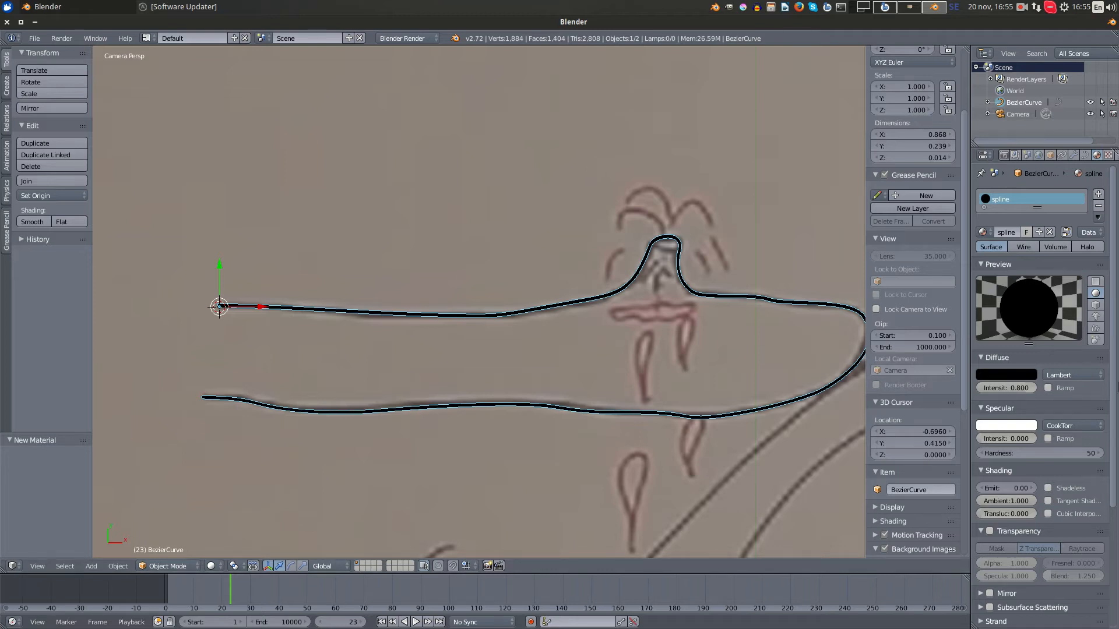
- Set the plate outline curve's bevel depth to 0.004 and deselect the curve
{"action": "key", "text": "a"}
{"action": "scroll", "coordinate": [668, 317], "scroll_direction": "down", "scroll_amount": 4}
{"action": "scroll", "coordinate": [672, 317], "scroll_direction": "up", "scroll_amount": 6}
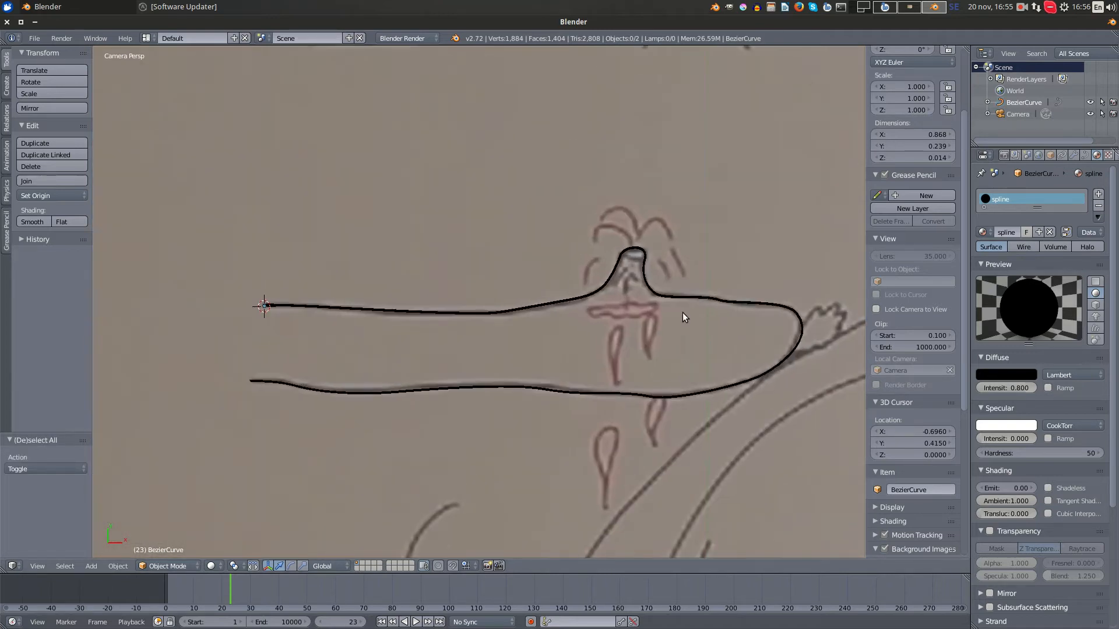
{"action": "right_click", "coordinate": [590, 330]}
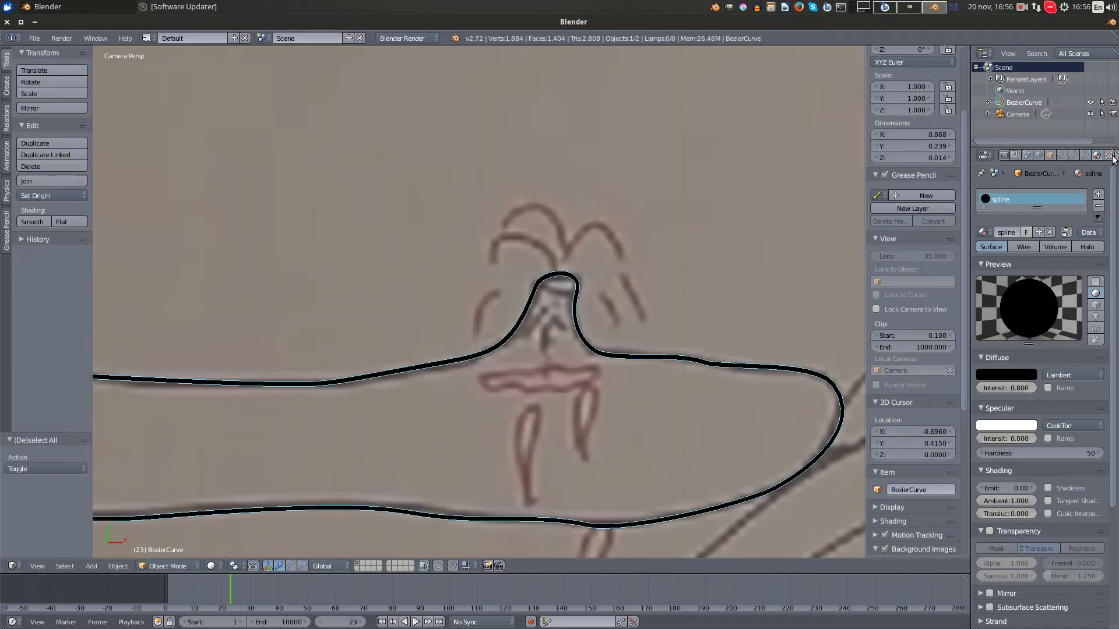
{"action": "left_click", "coordinate": [1085, 155]}
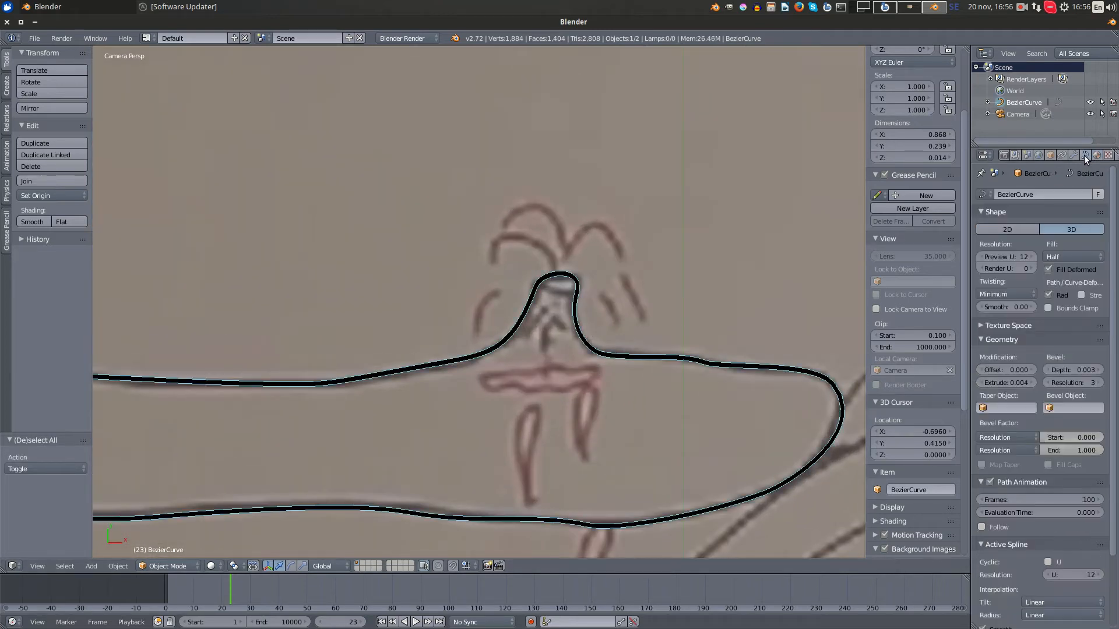
{"action": "left_click", "coordinate": [1099, 370]}
{"action": "left_click", "coordinate": [1100, 370]}
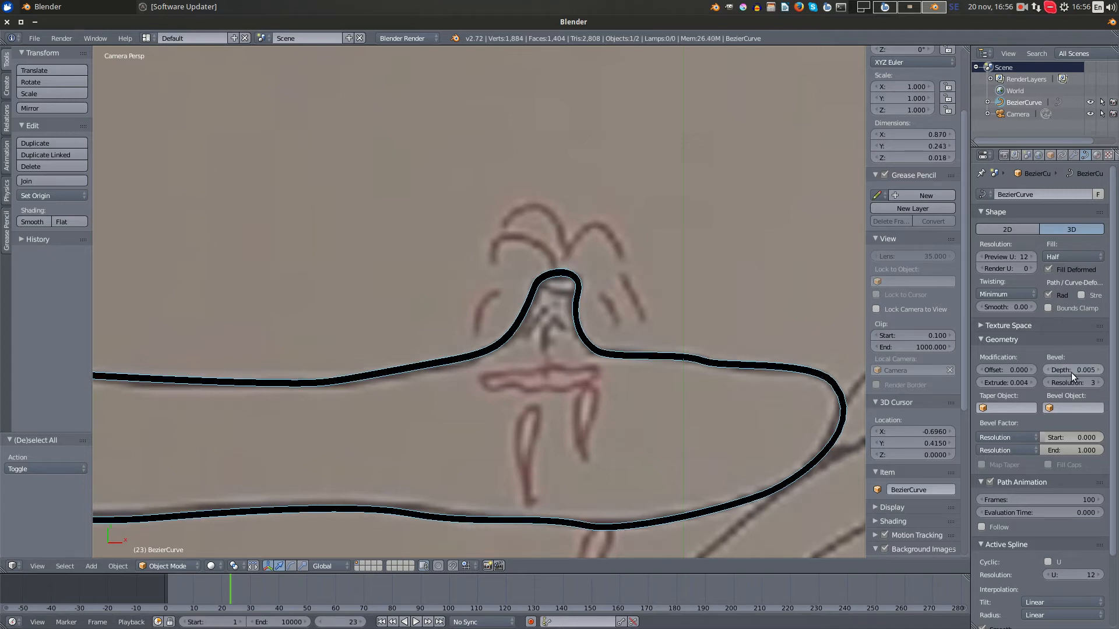
{"action": "left_click", "coordinate": [1046, 371]}
{"action": "scroll", "coordinate": [677, 367], "scroll_direction": "down", "scroll_amount": 3}
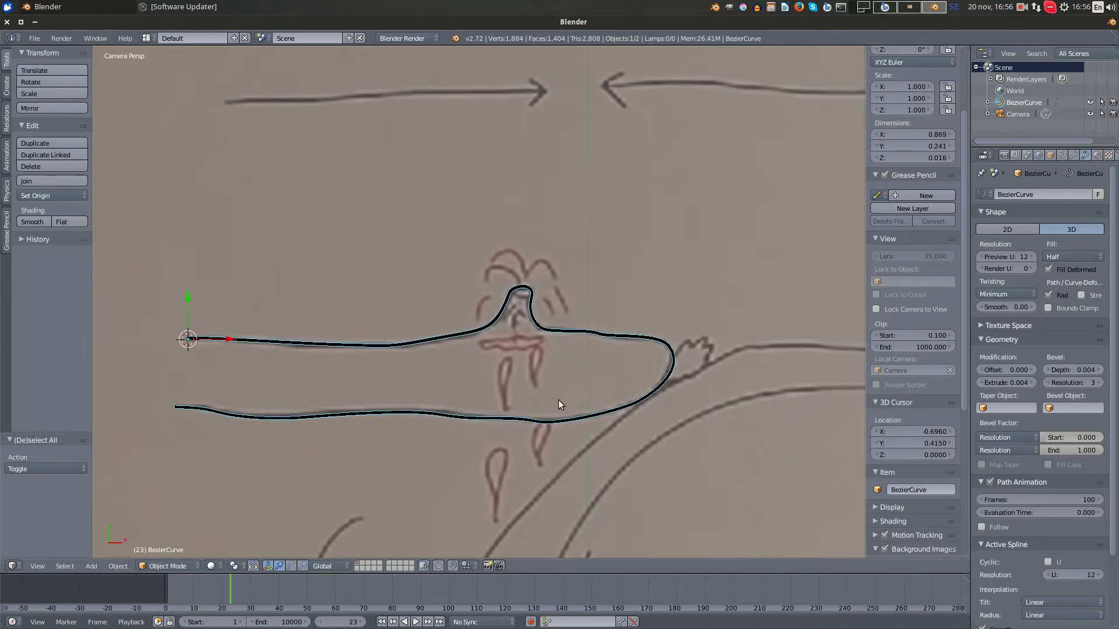
{"action": "middle_click_drag", "start_coordinate": [558, 400], "coordinate": [652, 313], "text": "shift"}
{"action": "key", "text": "a"}
{"action": "scroll", "coordinate": [639, 305], "scroll_direction": "down", "scroll_amount": 10}
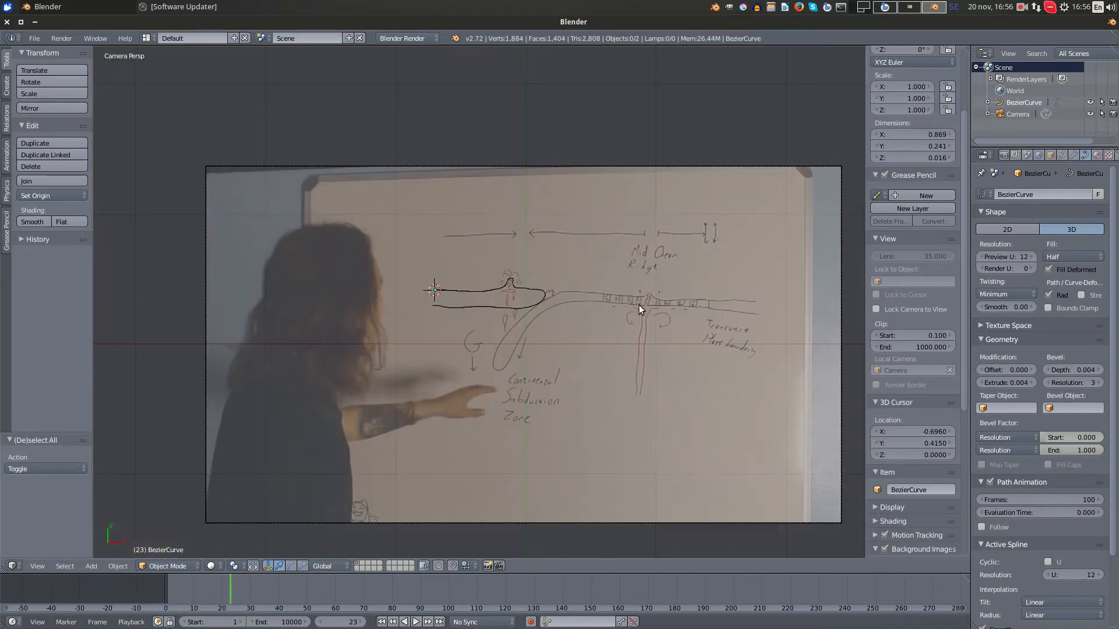
{"action": "scroll", "coordinate": [639, 306], "scroll_direction": "up", "scroll_amount": 5}
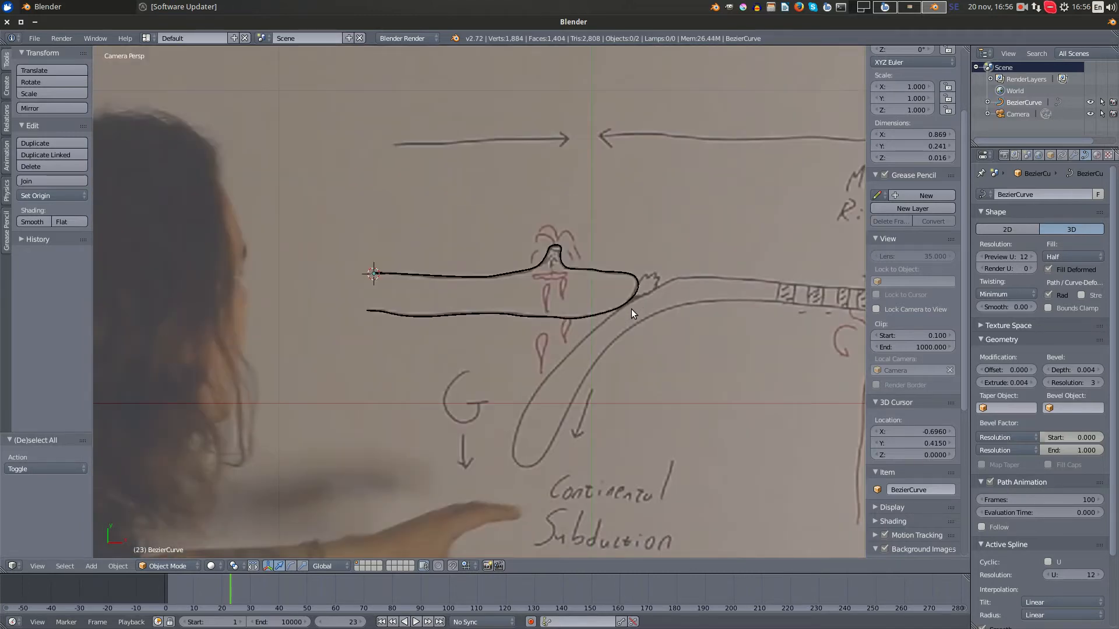
{"action": "key", "text": "KP_3"}
{"action": "middle_click_drag", "start_coordinate": [692, 403], "coordinate": [440, 168], "text": "shift"}
{"action": "key", "text": "shift+a"}
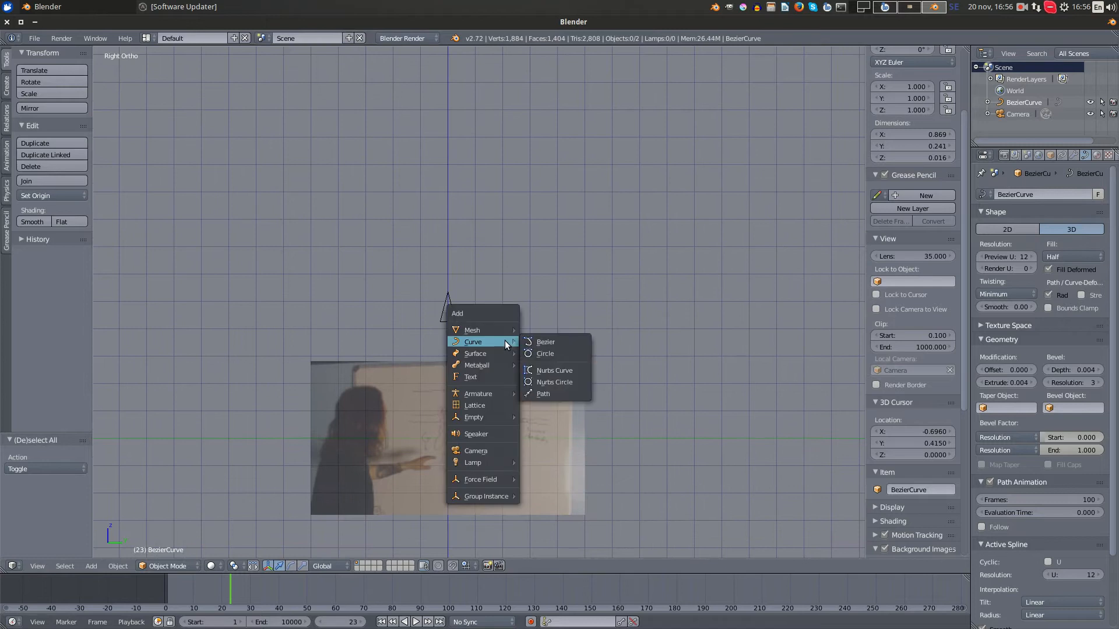
- Turn on environment lighting in the world settings
{"action": "left_click", "coordinate": [1015, 155]}
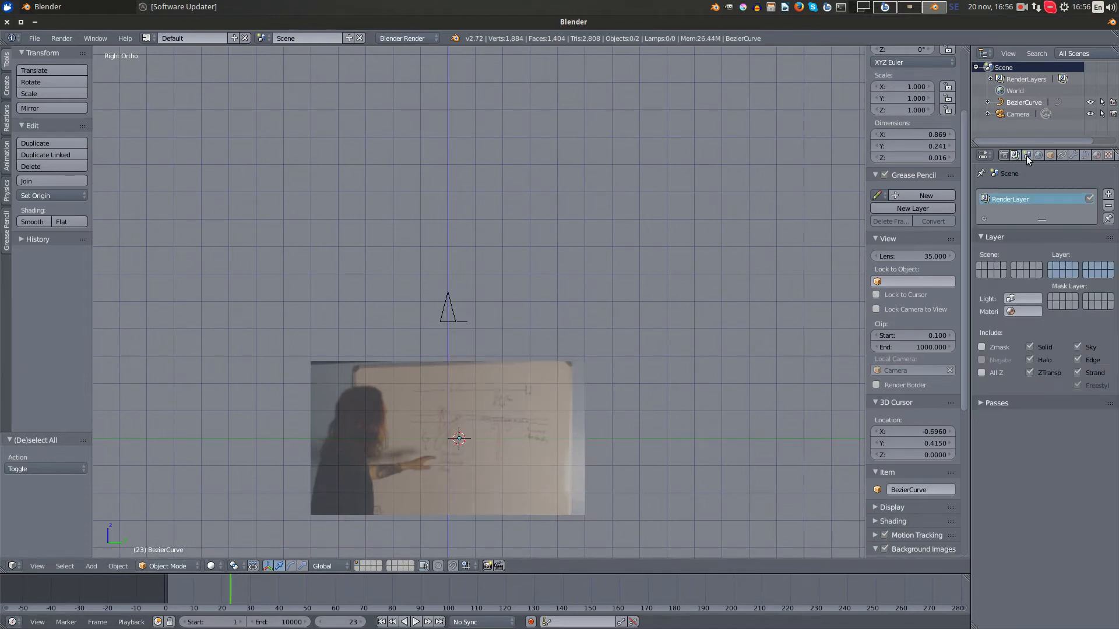
{"action": "left_click", "coordinate": [1026, 156]}
{"action": "left_click", "coordinate": [1035, 156]}
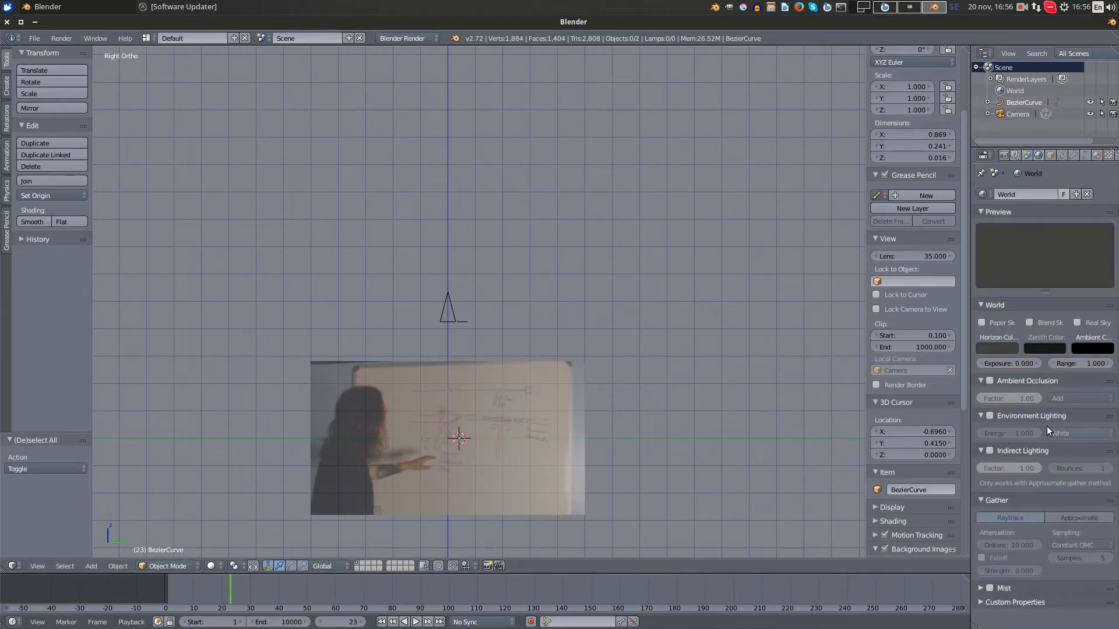
{"action": "left_click", "coordinate": [990, 416]}
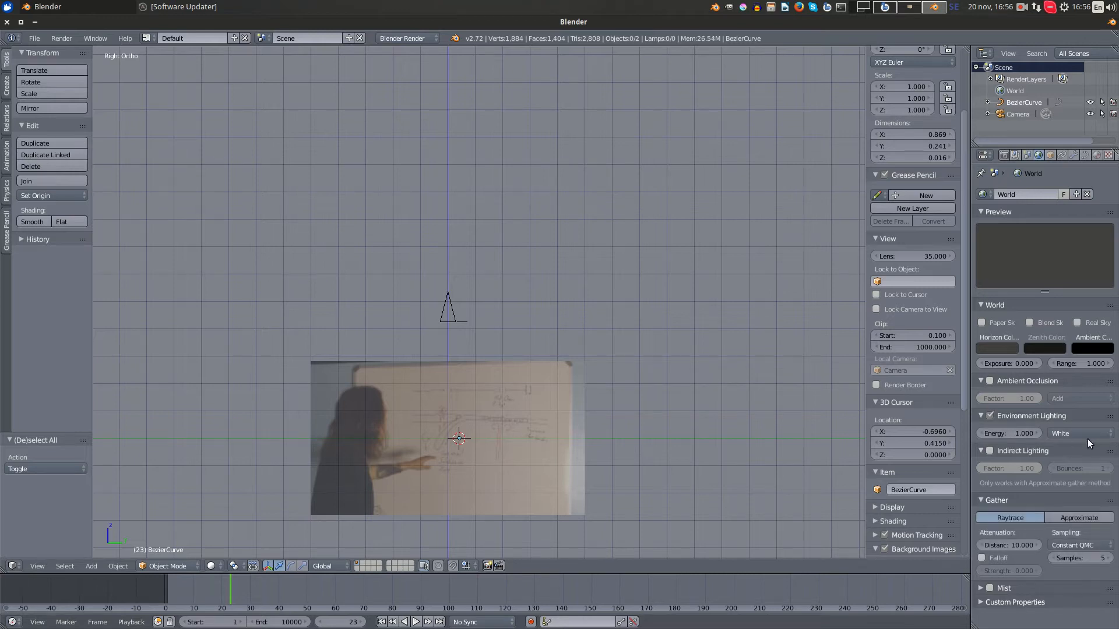
- Render a test image from the camera, inspect the plate outline up close, and return to the 3D view
{"action": "scroll", "coordinate": [520, 382], "scroll_direction": "up", "scroll_amount": 3}
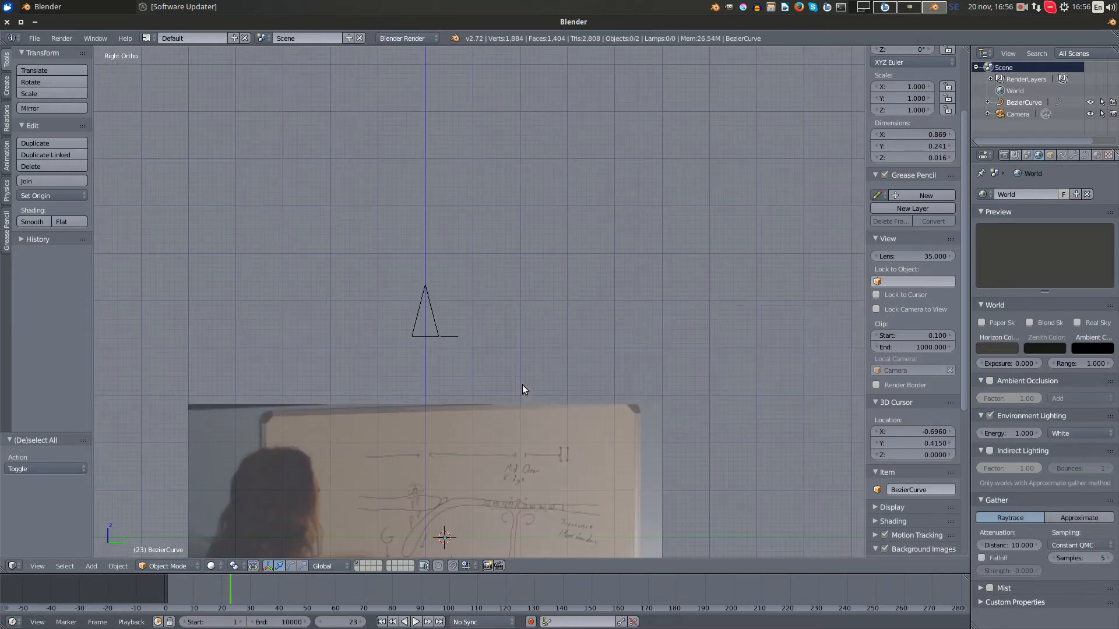
{"action": "key", "text": "KP_0"}
{"action": "key", "text": "F12"}
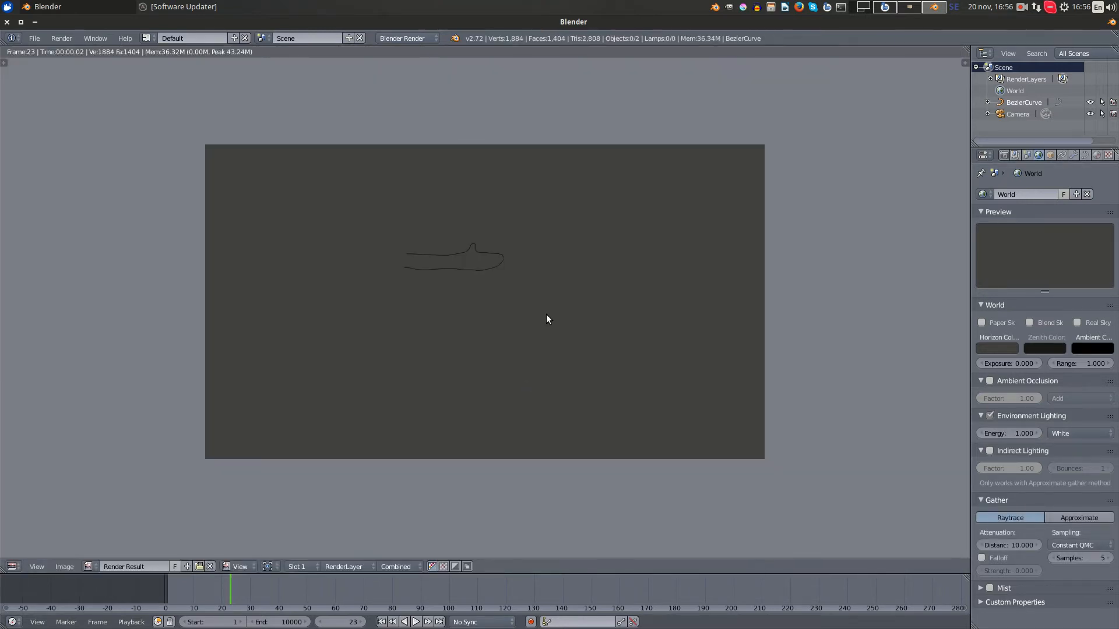
{"action": "scroll", "coordinate": [546, 313], "scroll_direction": "up", "scroll_amount": 6}
{"action": "middle_click_drag", "start_coordinate": [604, 186], "coordinate": [645, 290]}
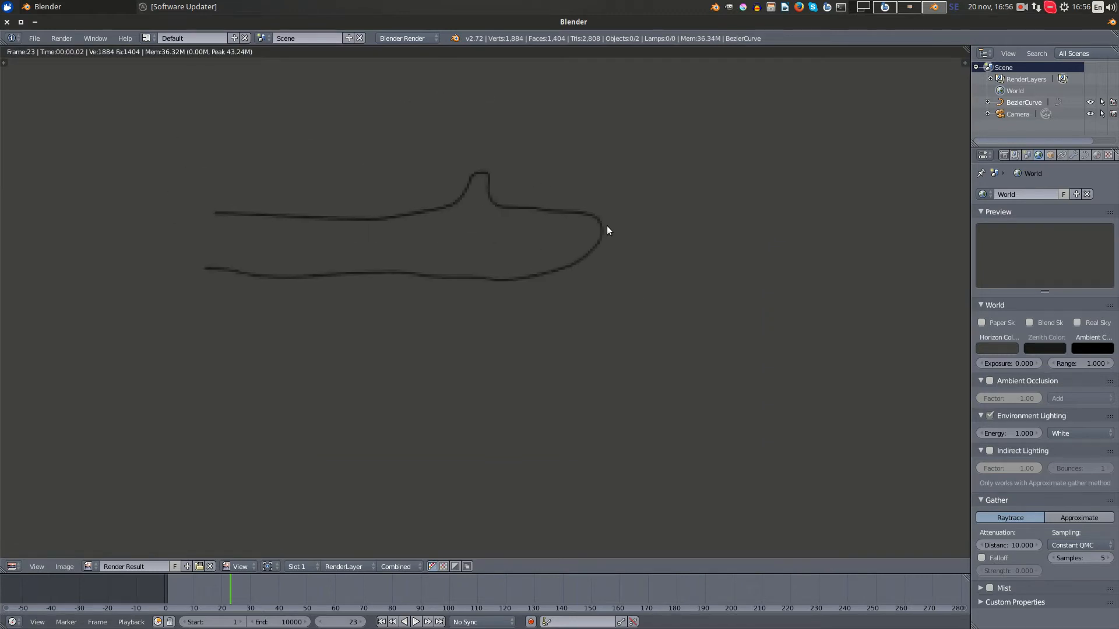
{"action": "scroll", "coordinate": [603, 245], "scroll_direction": "down", "scroll_amount": 6}
{"action": "scroll", "coordinate": [600, 261], "scroll_direction": "up", "scroll_amount": 1}
{"action": "key", "text": "Escape"}
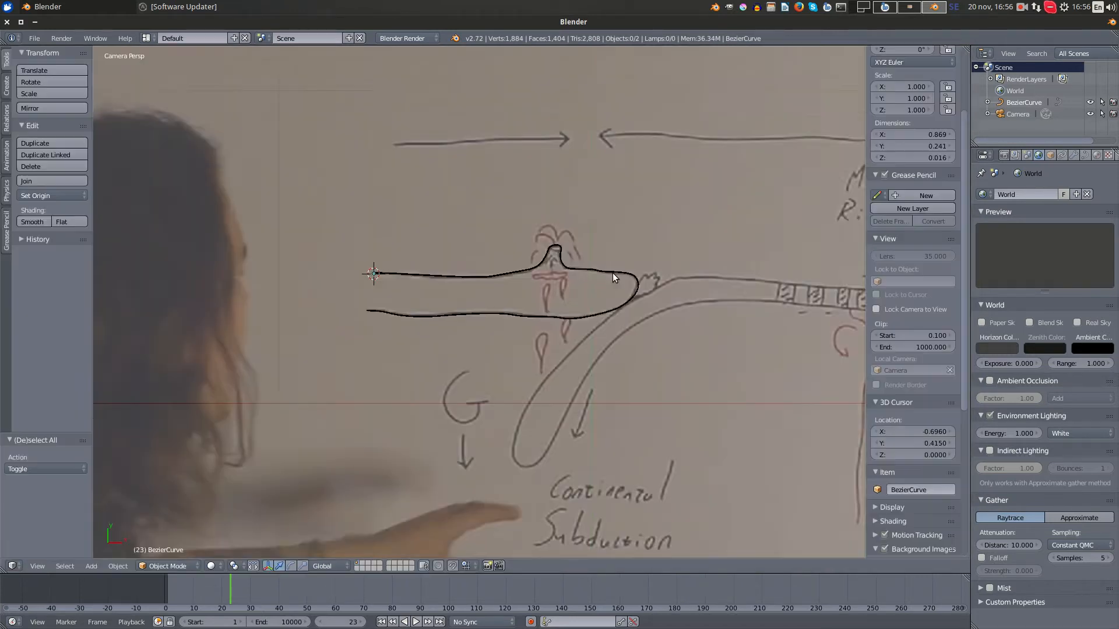
- Select the left plate's outline curve and add a Basis shape key to it
{"action": "scroll", "coordinate": [613, 273], "scroll_direction": "up", "scroll_amount": 5}
{"action": "middle_click_drag", "start_coordinate": [610, 274], "coordinate": [523, 236], "text": "shift"}
{"action": "scroll", "coordinate": [523, 235], "scroll_direction": "up", "scroll_amount": 1}
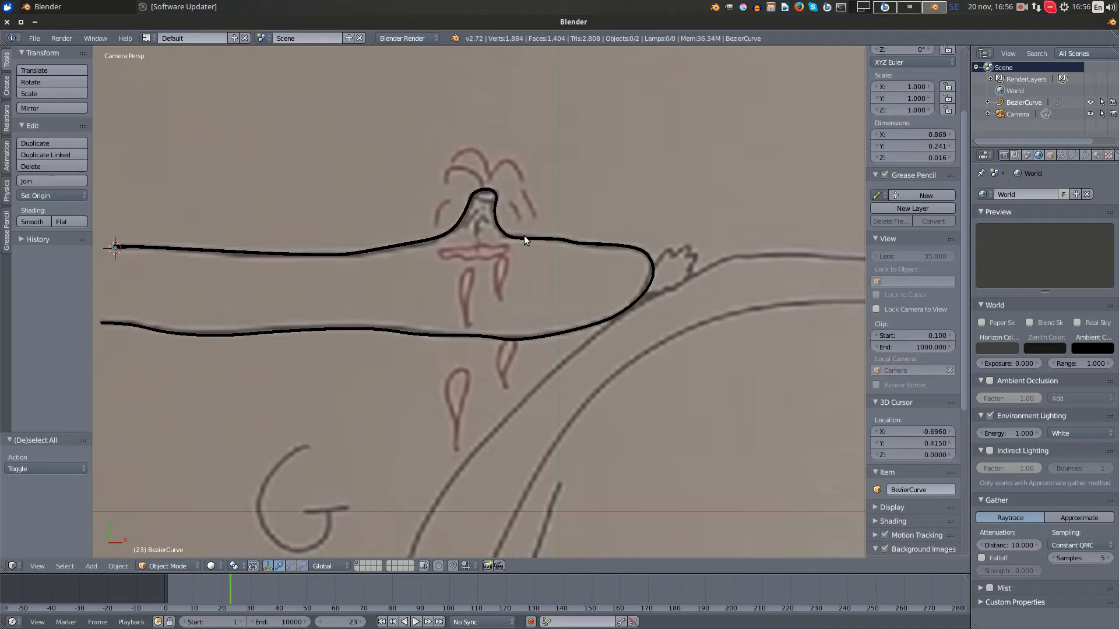
{"action": "right_click", "coordinate": [490, 232]}
{"action": "scroll", "coordinate": [466, 295], "scroll_direction": "down", "scroll_amount": 5}
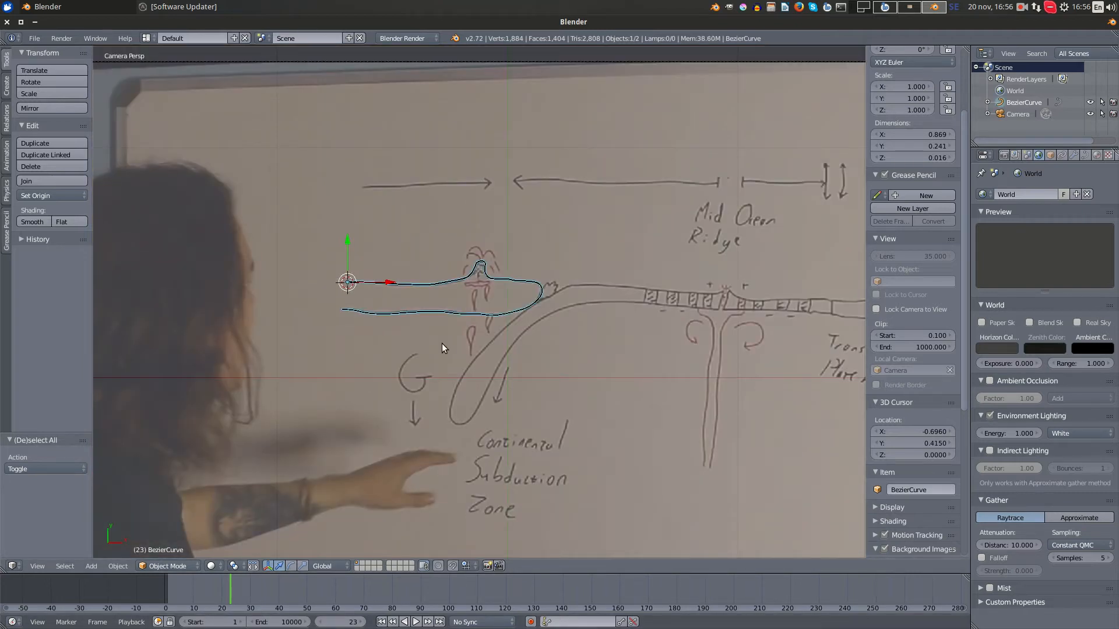
{"action": "scroll", "coordinate": [523, 406], "scroll_direction": "down", "scroll_amount": 4}
{"action": "scroll", "coordinate": [558, 396], "scroll_direction": "up", "scroll_amount": 7}
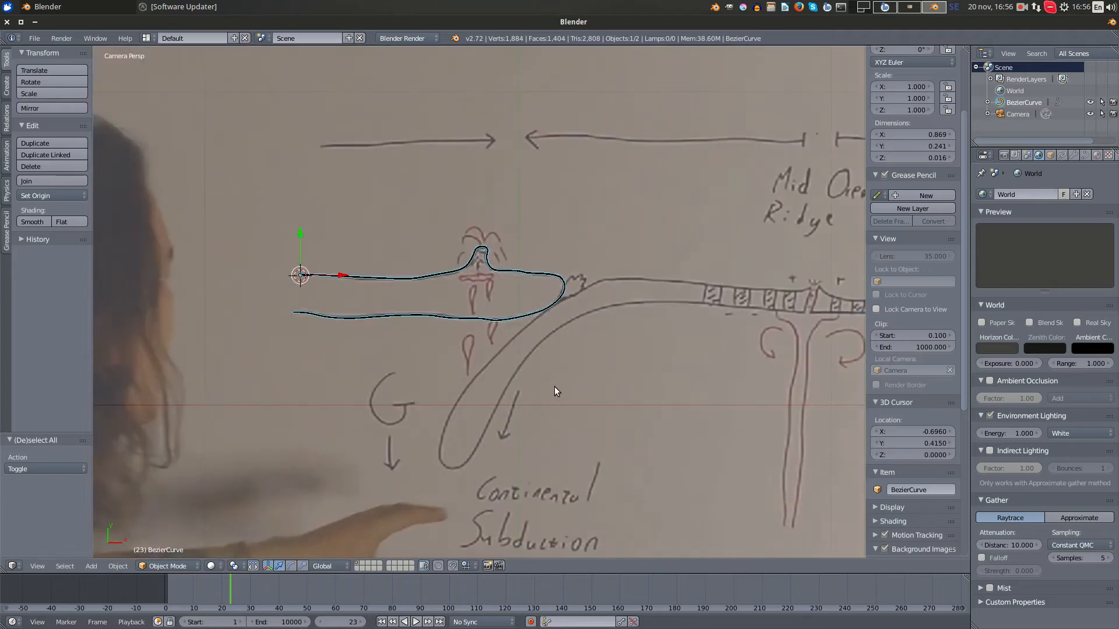
{"action": "scroll", "coordinate": [550, 397], "scroll_direction": "down", "scroll_amount": 2}
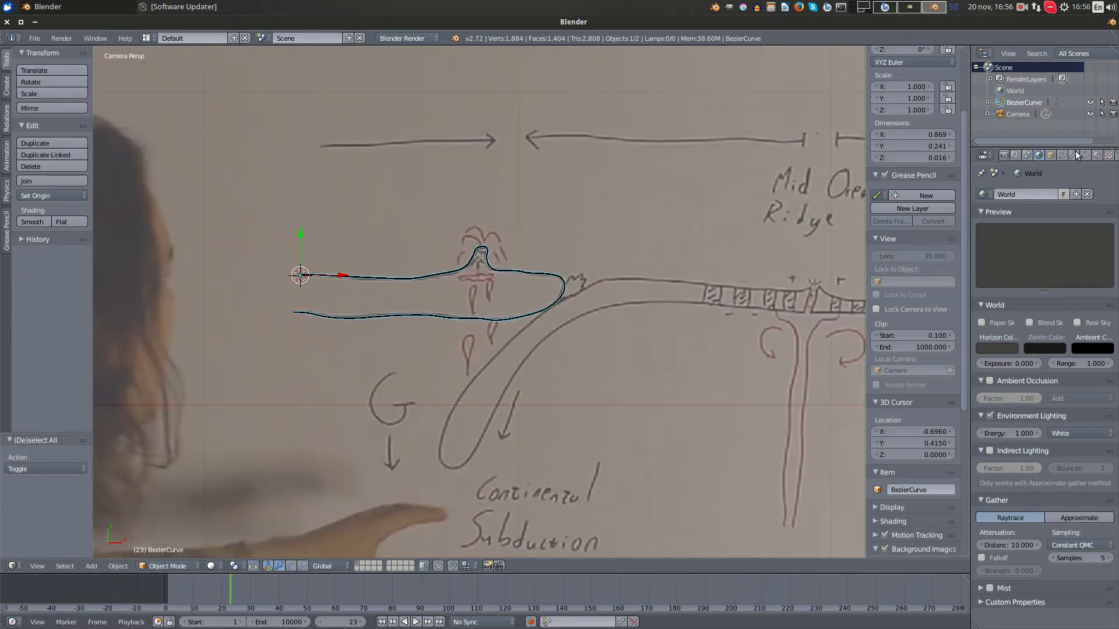
{"action": "left_click", "coordinate": [1084, 155]}
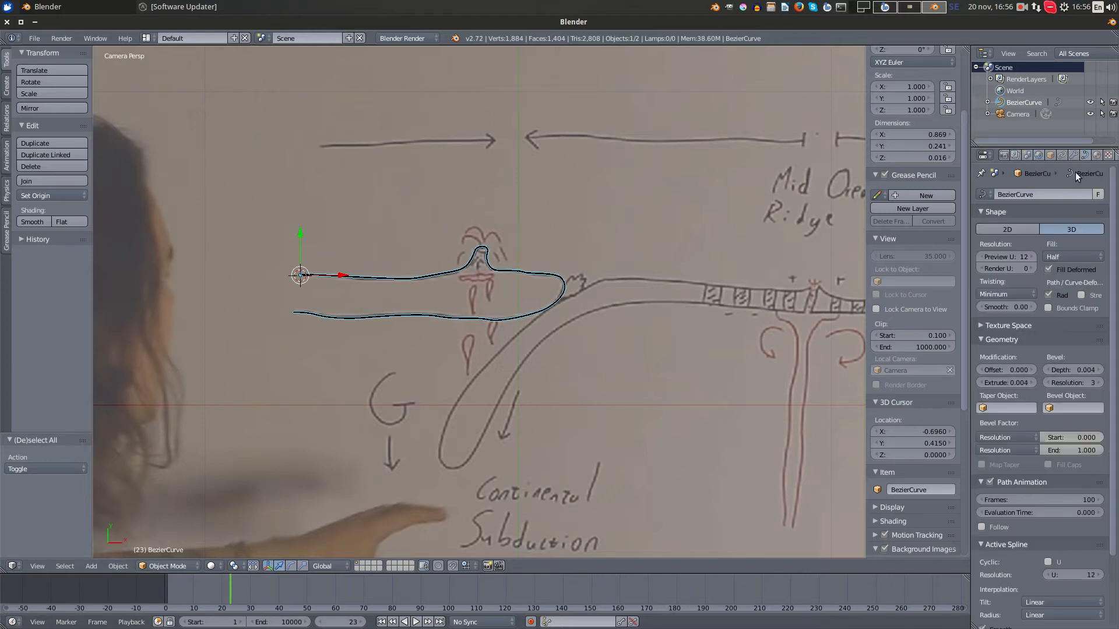
{"action": "scroll", "coordinate": [1032, 437], "scroll_direction": "down", "scroll_amount": 3}
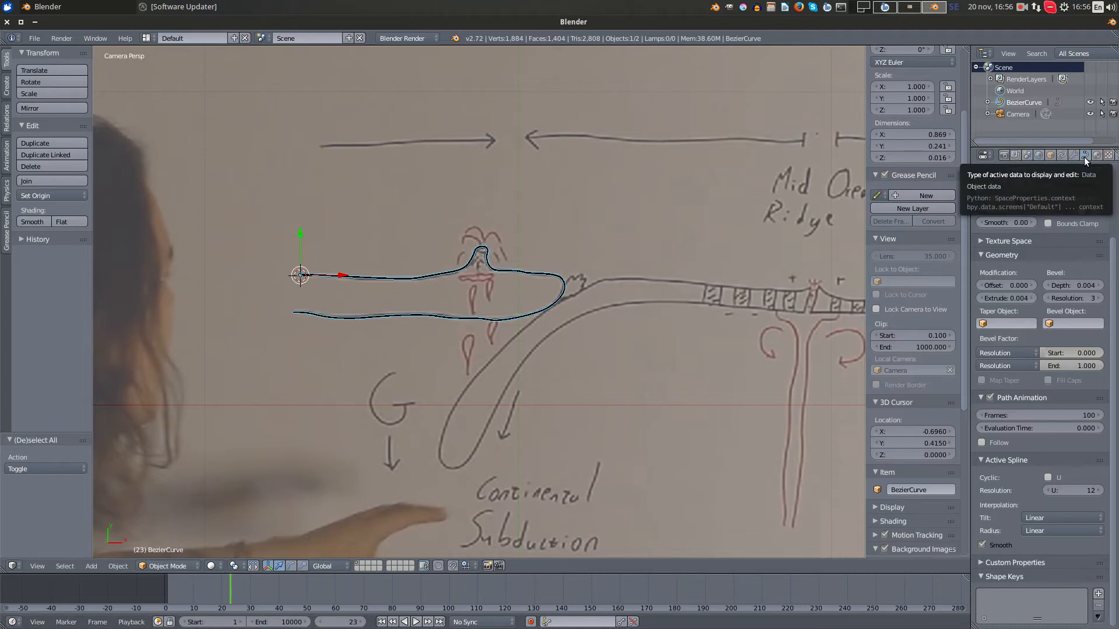
{"action": "left_click", "coordinate": [1099, 594]}
- Add a second shape key to the outline curve and set its value to 1.000
{"action": "scroll", "coordinate": [1114, 415], "scroll_direction": "down", "scroll_amount": 3}
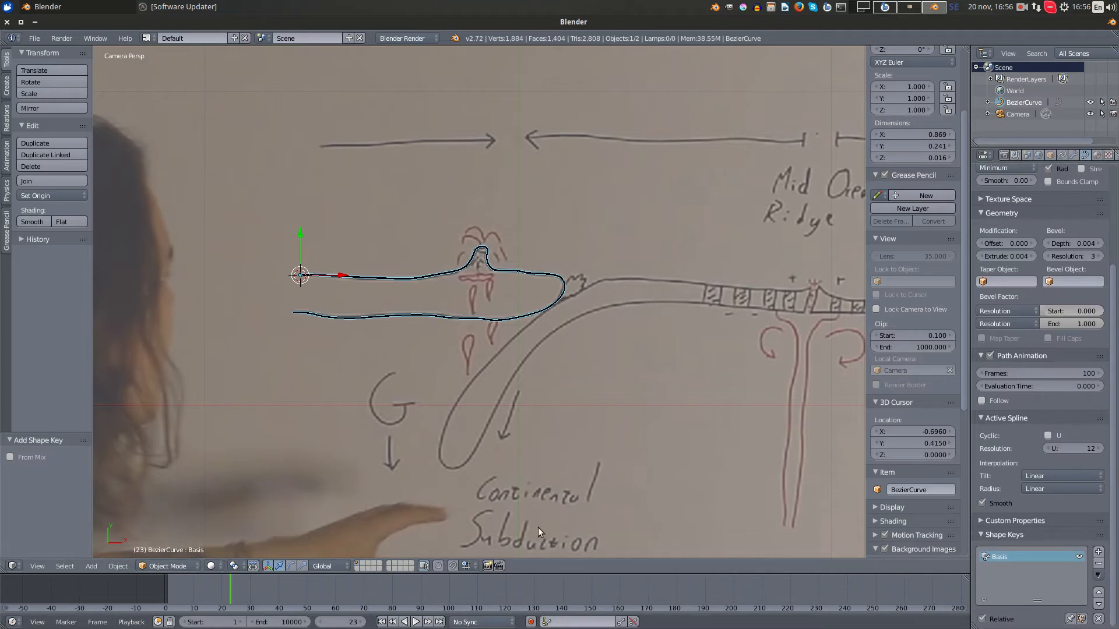
{"action": "left_click", "coordinate": [1098, 553]}
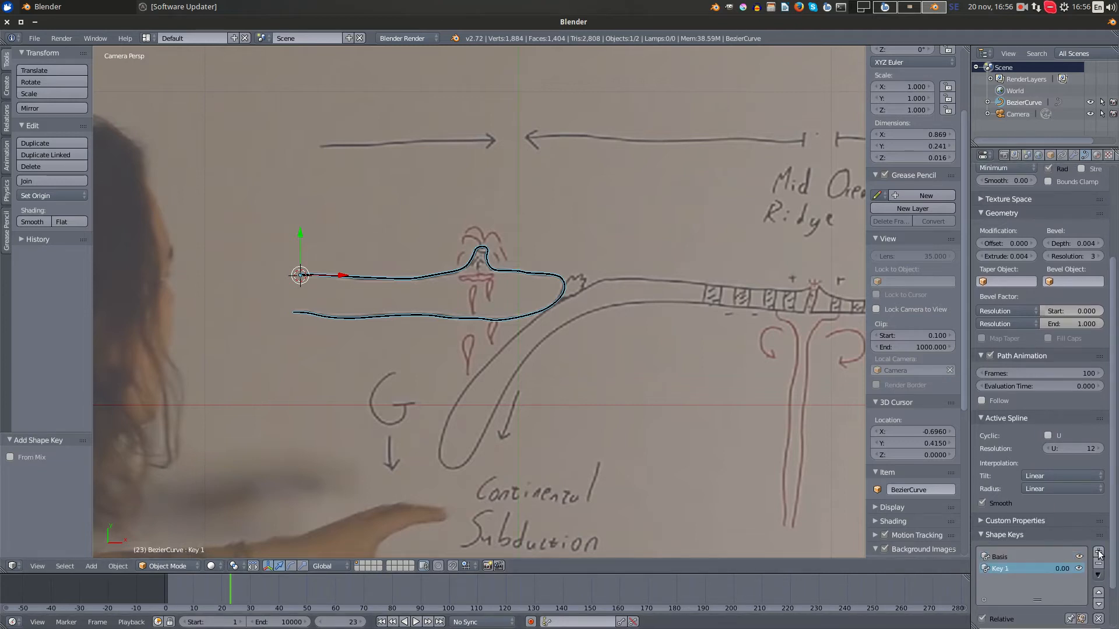
{"action": "scroll", "coordinate": [1044, 523], "scroll_direction": "down", "scroll_amount": 3}
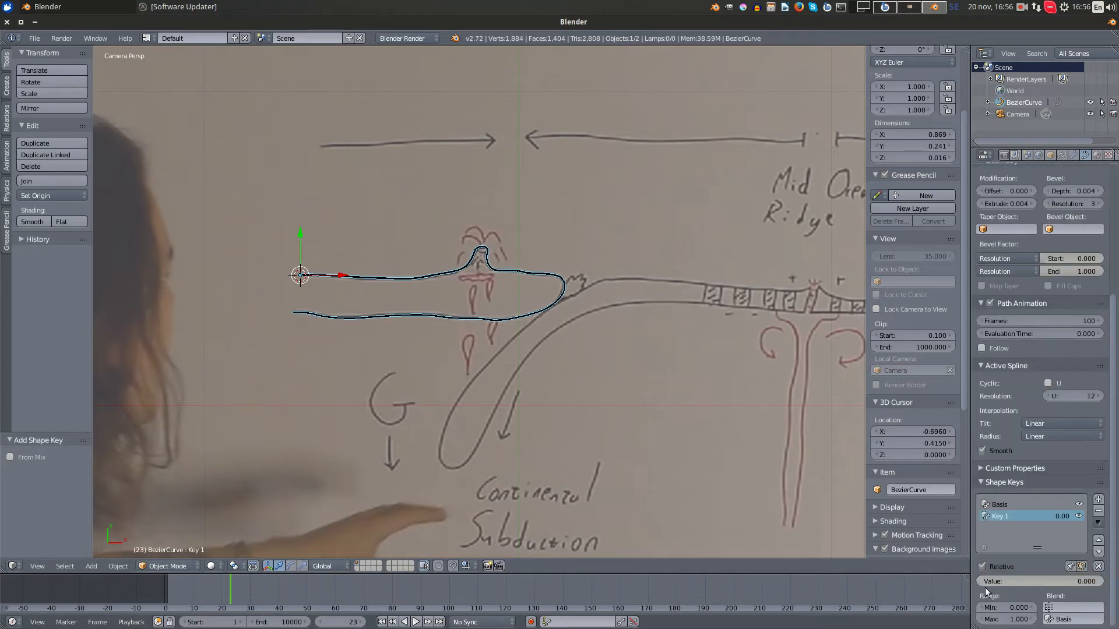
{"action": "left_click_drag", "start_coordinate": [985, 588], "coordinate": [1102, 588]}
- With the second shape key active, raise a handle on the outline's upper edge by about 0.072 in Edit Mode, and return to Object Mode
{"action": "scroll", "coordinate": [616, 357], "scroll_direction": "up", "scroll_amount": 3}
{"action": "middle_click_drag", "start_coordinate": [489, 285], "coordinate": [585, 389], "text": "shift"}
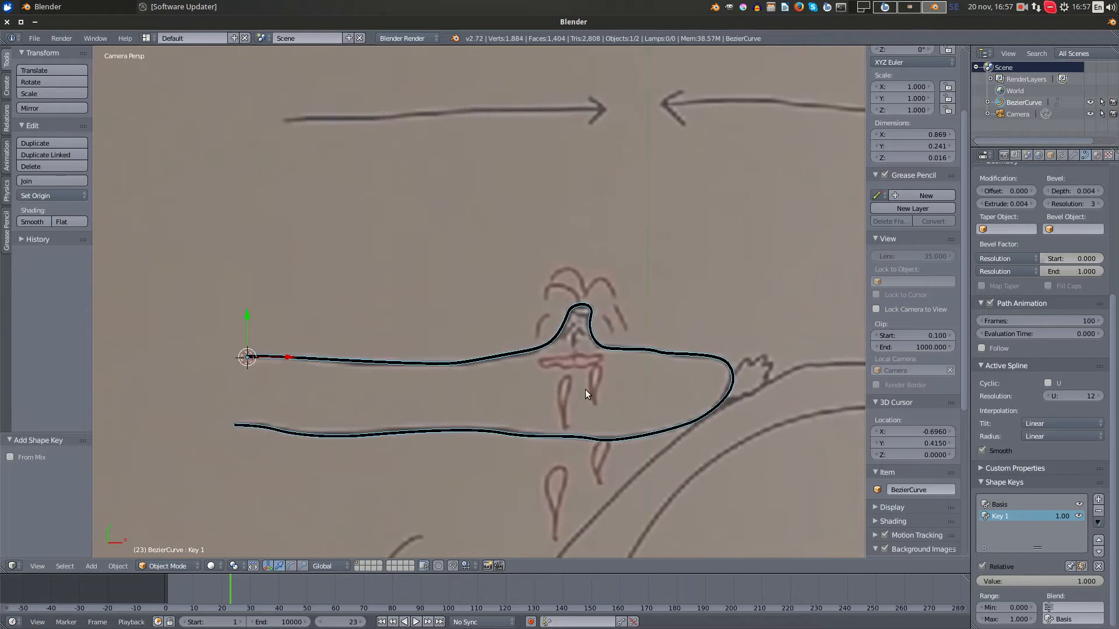
{"action": "key", "text": "Tab"}
{"action": "scroll", "coordinate": [641, 349], "scroll_direction": "up", "scroll_amount": 3}
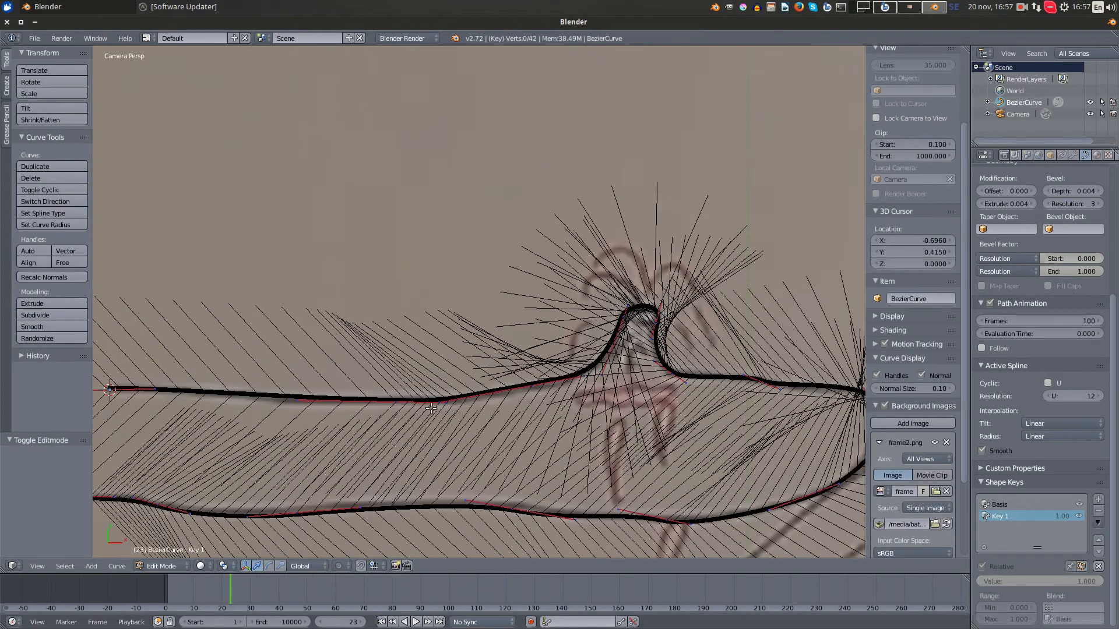
{"action": "right_click", "coordinate": [436, 403]}
{"action": "key", "text": "g"}
{"action": "left_click", "coordinate": [515, 341]}
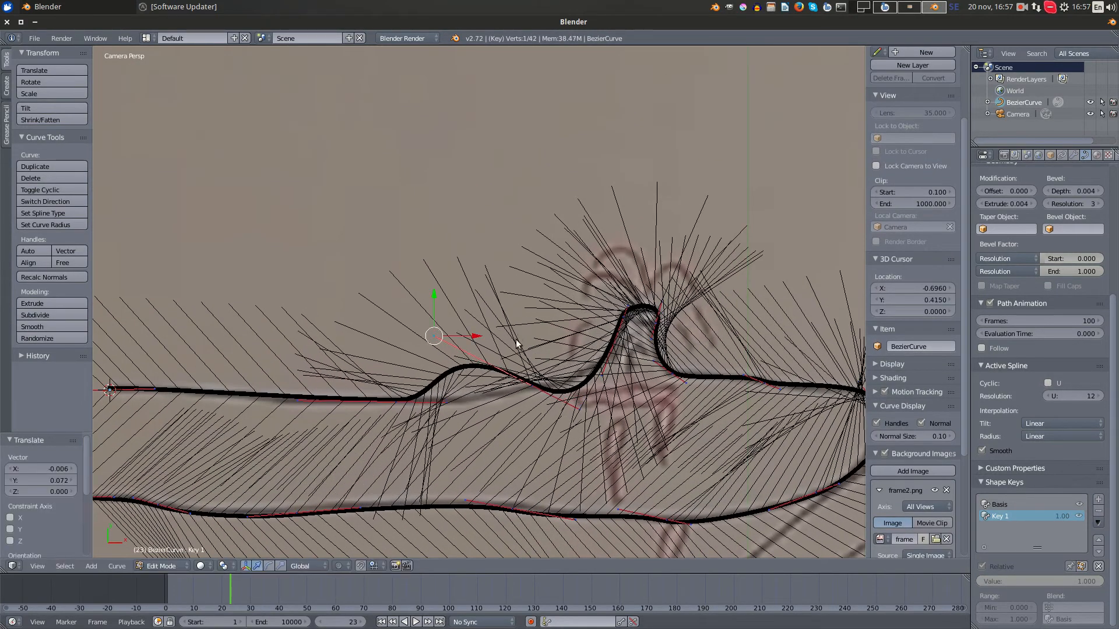
{"action": "key", "text": "Tab"}
- Vary the second shape key's value to preview the blend between both shapes, leaving it at 1.000
{"action": "mouse_move", "coordinate": [1082, 582]}
{"action": "left_mouse_down"}
{"action": "mouse_move", "coordinate": [958, 582]}
{"action": "mouse_move", "coordinate": [1083, 582]}
{"action": "left_mouse_up"}
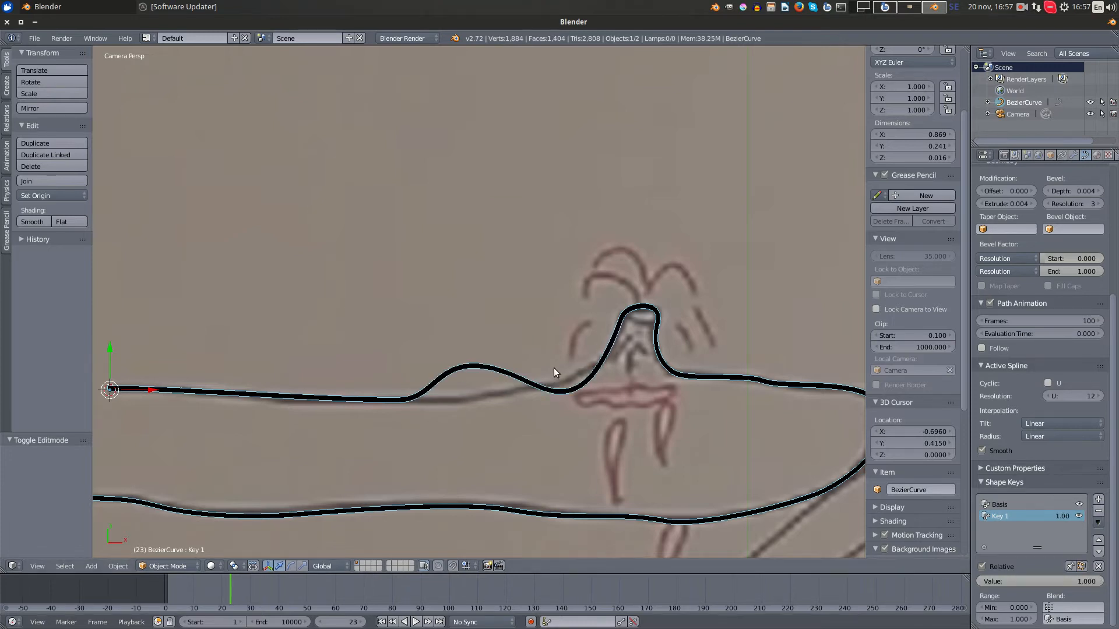
{"action": "scroll", "coordinate": [541, 363], "scroll_direction": "down", "scroll_amount": 2}
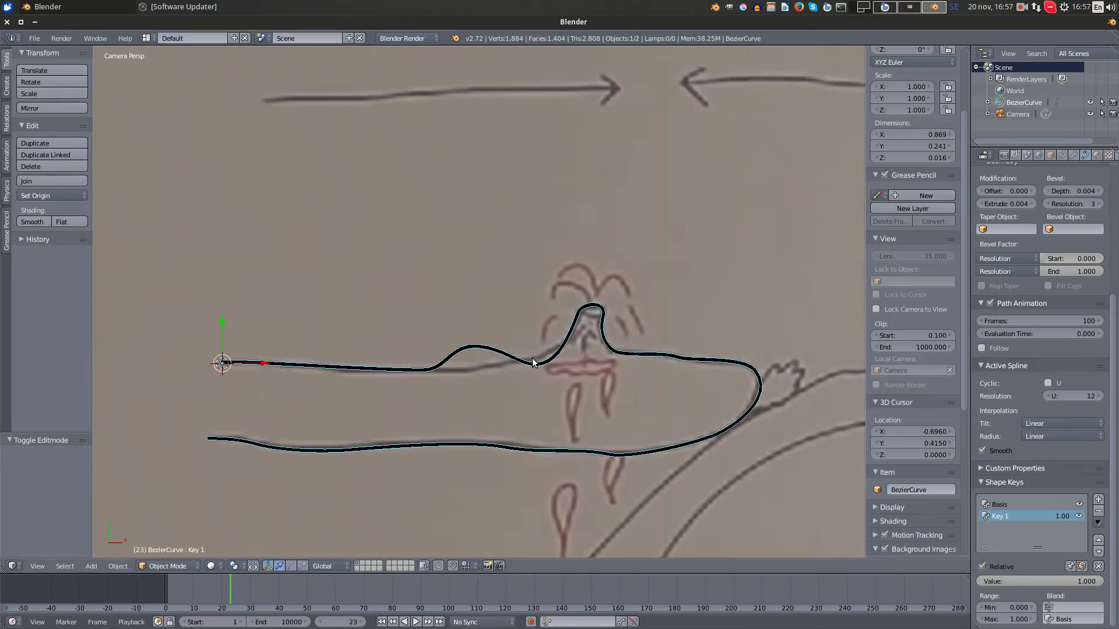
{"action": "scroll", "coordinate": [533, 363], "scroll_direction": "down", "scroll_amount": 2}
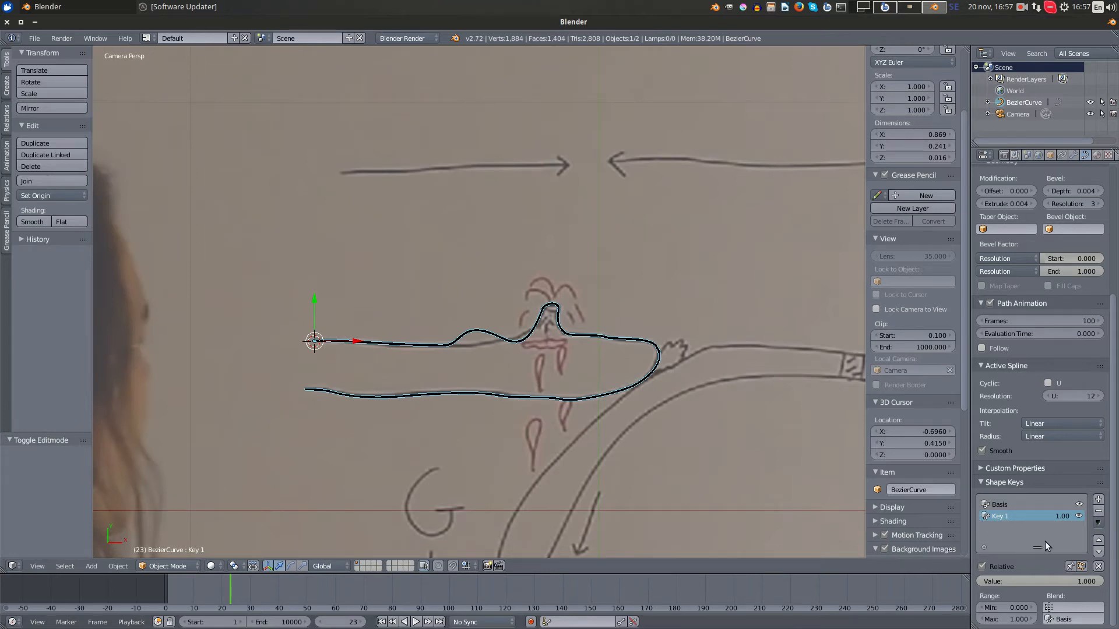
{"action": "mouse_move", "coordinate": [1083, 581]}
{"action": "left_mouse_down"}
{"action": "mouse_move", "coordinate": [1044, 581]}
{"action": "mouse_move", "coordinate": [1085, 582]}
{"action": "left_mouse_up"}
- Replace the viewport's background image with frame1.png from the spline_tutorial folder
{"action": "scroll", "coordinate": [922, 310], "scroll_direction": "down", "scroll_amount": 10}
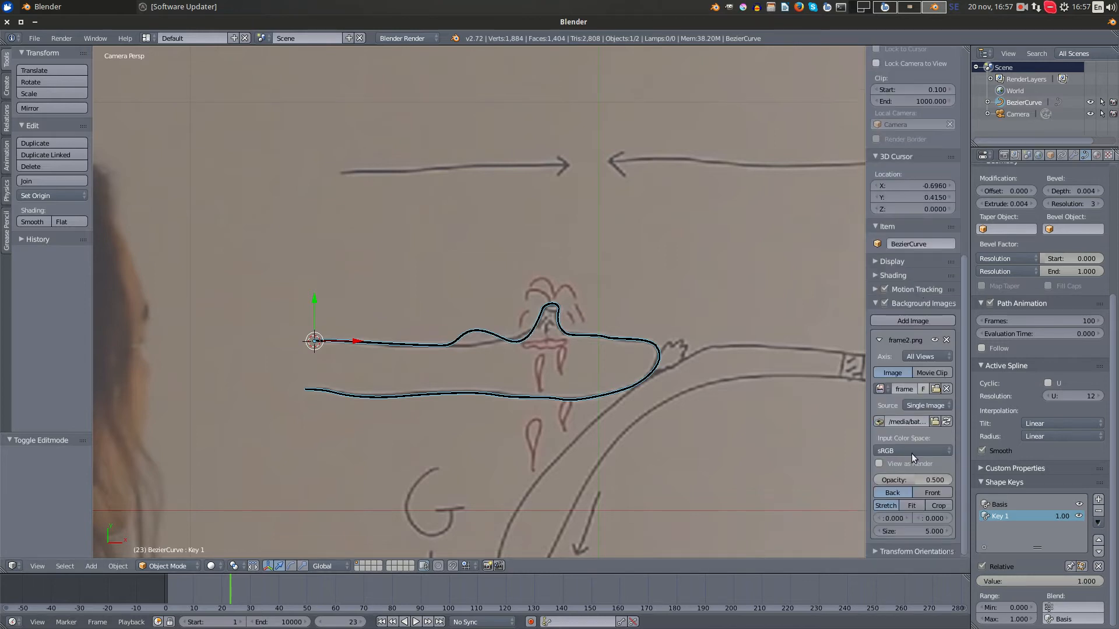
{"action": "left_click", "coordinate": [934, 389]}
{"action": "left_click", "coordinate": [172, 108]}
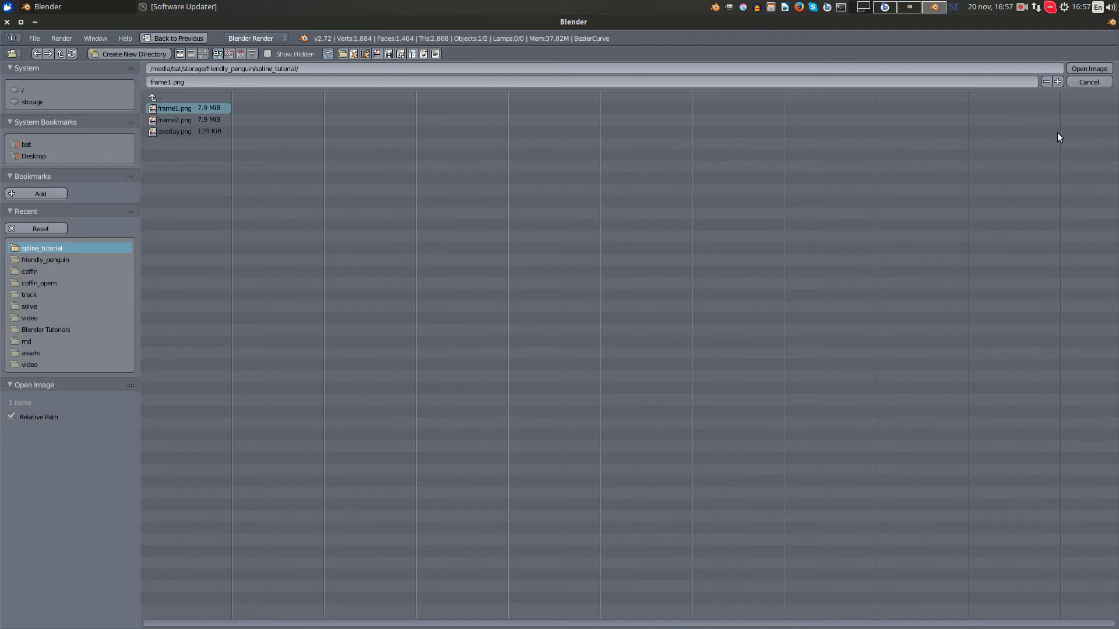
{"action": "left_click", "coordinate": [1084, 67]}
- In Edit Mode, move the outline's entire set of control points down about 0.224 onto the left crust slab drawing
{"action": "scroll", "coordinate": [459, 317], "scroll_direction": "down", "scroll_amount": 3}
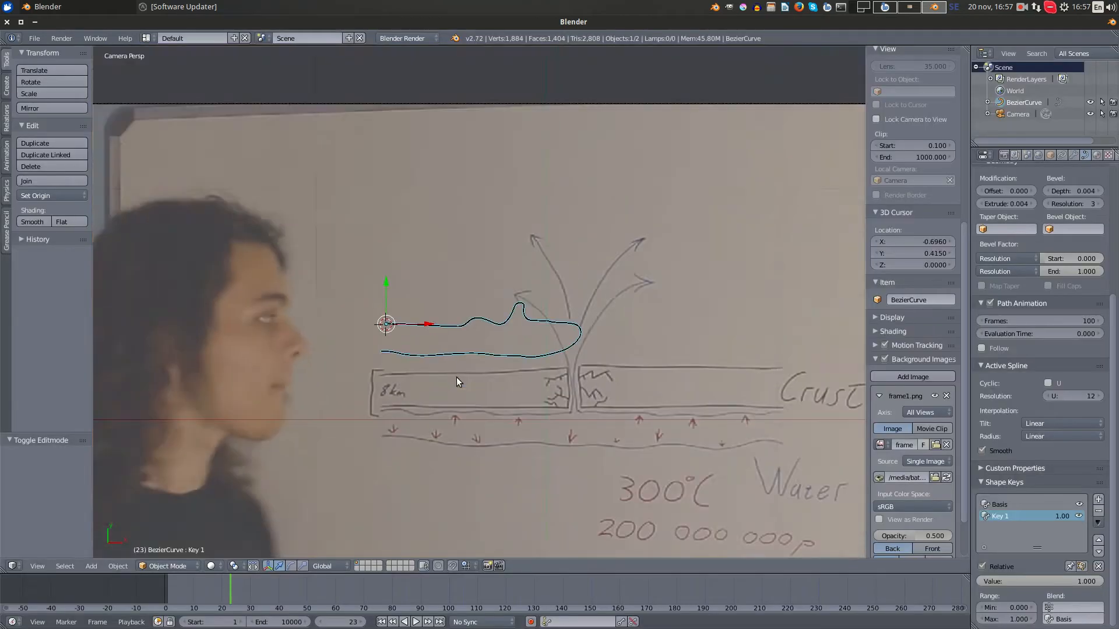
{"action": "scroll", "coordinate": [456, 376], "scroll_direction": "up", "scroll_amount": 3}
{"action": "middle_click_drag", "start_coordinate": [538, 407], "coordinate": [435, 162], "text": "shift"}
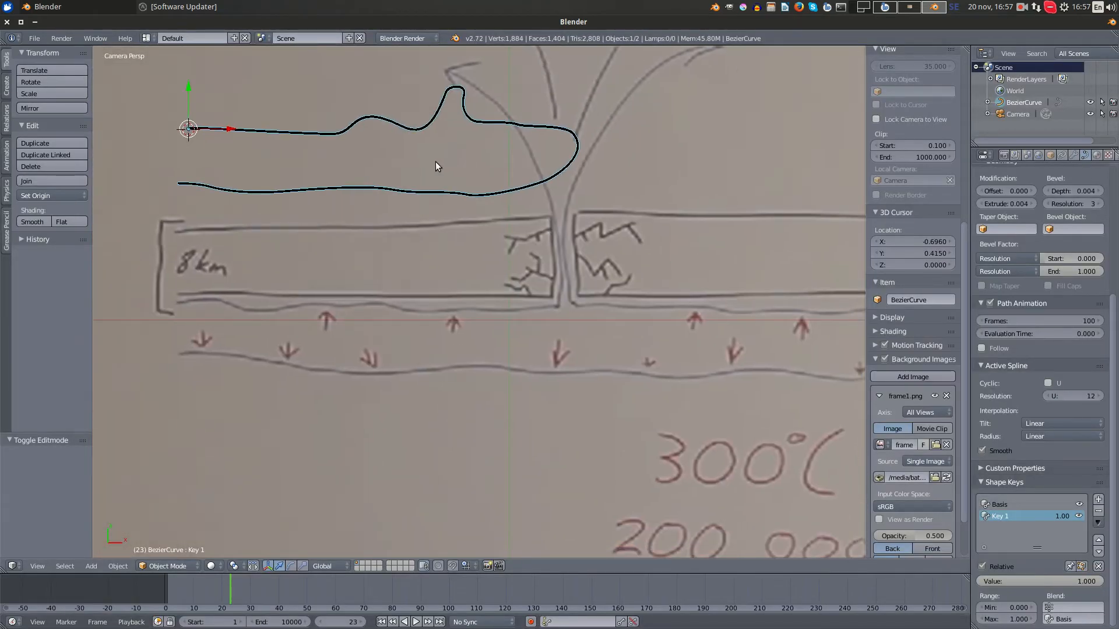
{"action": "key", "text": "Tab"}
{"action": "scroll", "coordinate": [397, 128], "scroll_direction": "up", "scroll_amount": 1}
{"action": "scroll", "coordinate": [490, 148], "scroll_direction": "down", "scroll_amount": 3}
{"action": "key", "text": "a"}
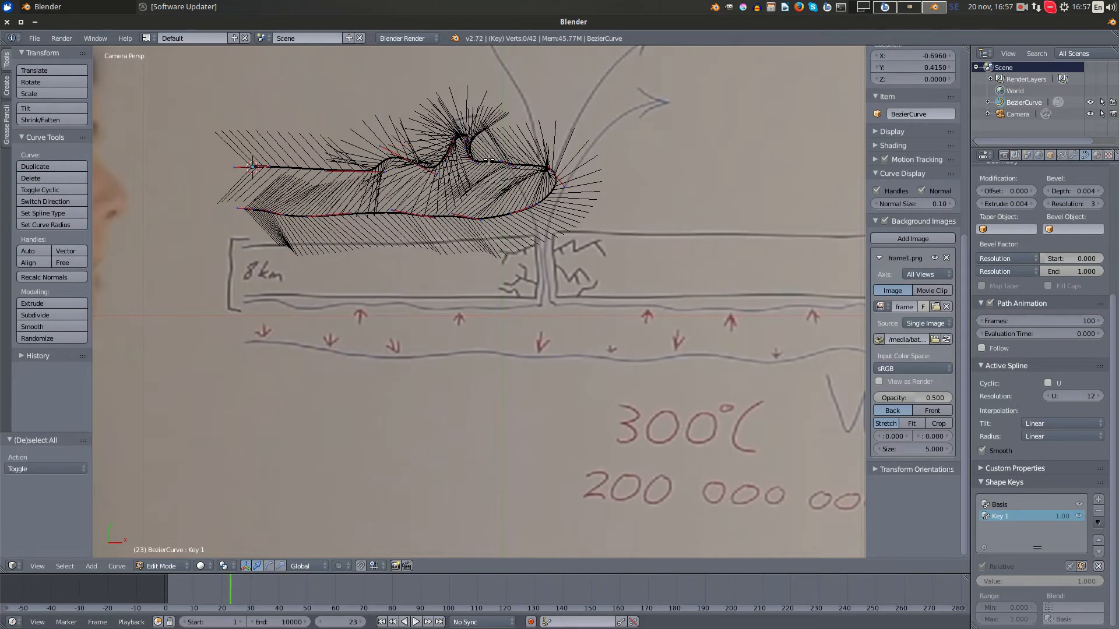
{"action": "key", "text": "a"}
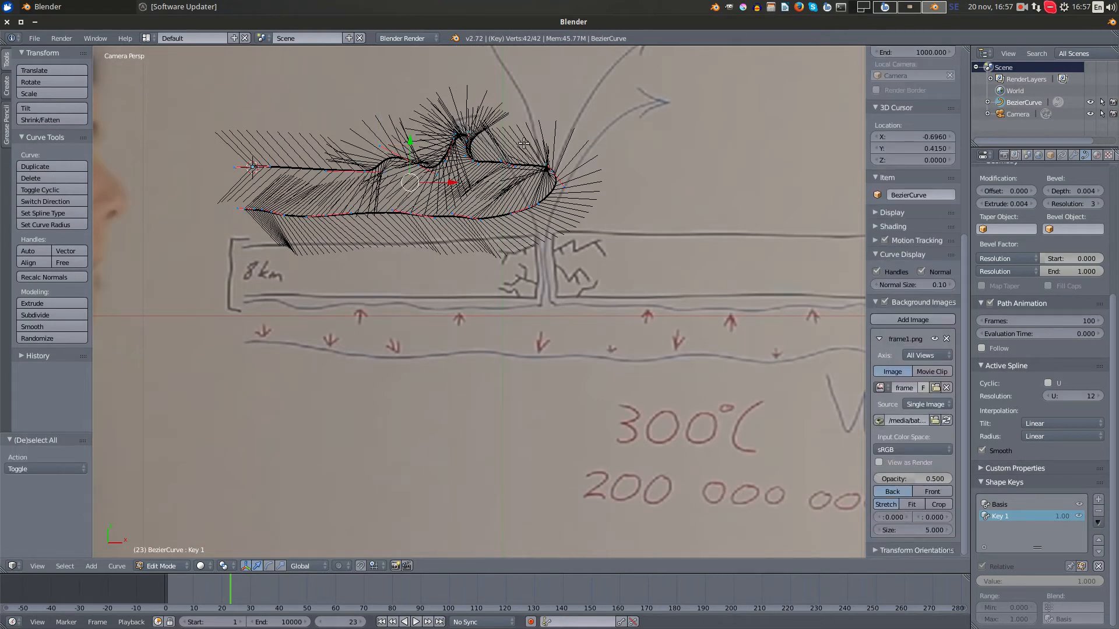
{"action": "key", "text": "g"}
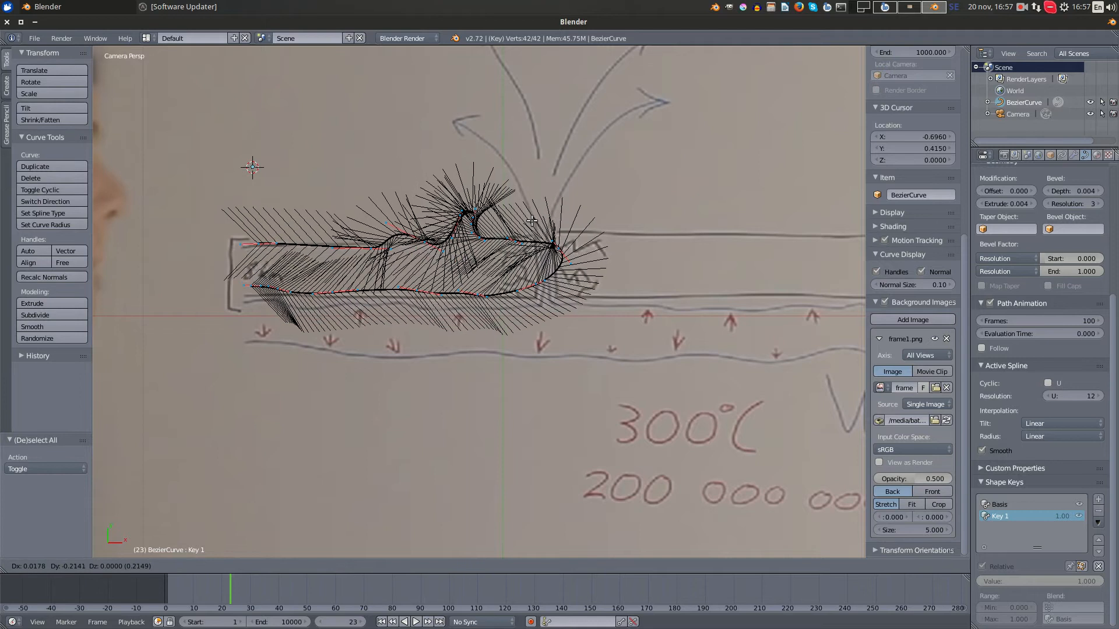
{"action": "left_click", "coordinate": [528, 228]}
- Move the upper edge's left end point about 0.028 left to the start of the slab's top line
{"action": "scroll", "coordinate": [529, 227], "scroll_direction": "up", "scroll_amount": 5}
{"action": "middle_click_drag", "start_coordinate": [238, 232], "coordinate": [670, 294], "text": "shift"}
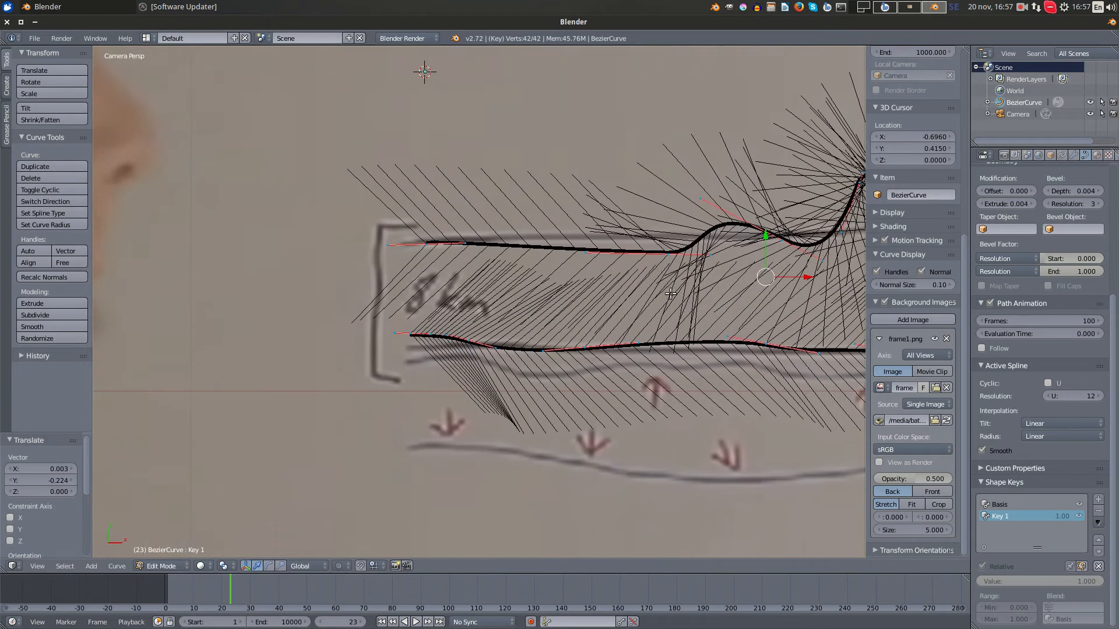
{"action": "scroll", "coordinate": [671, 294], "scroll_direction": "up", "scroll_amount": 3}
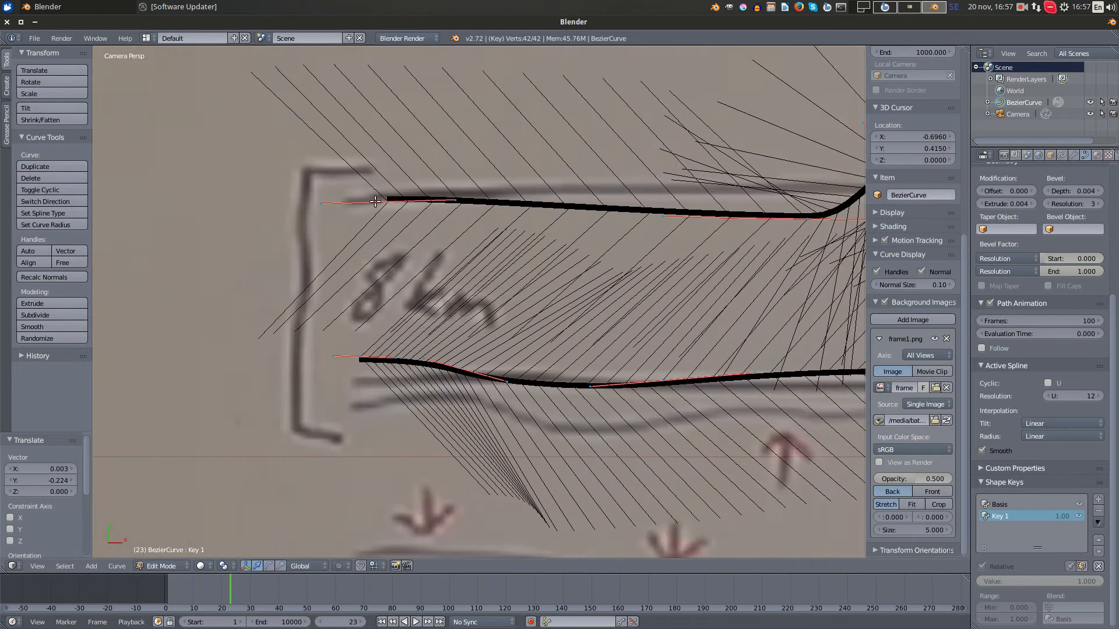
{"action": "right_click", "coordinate": [388, 202]}
{"action": "key", "text": "g"}
{"action": "left_click", "coordinate": [428, 205]}
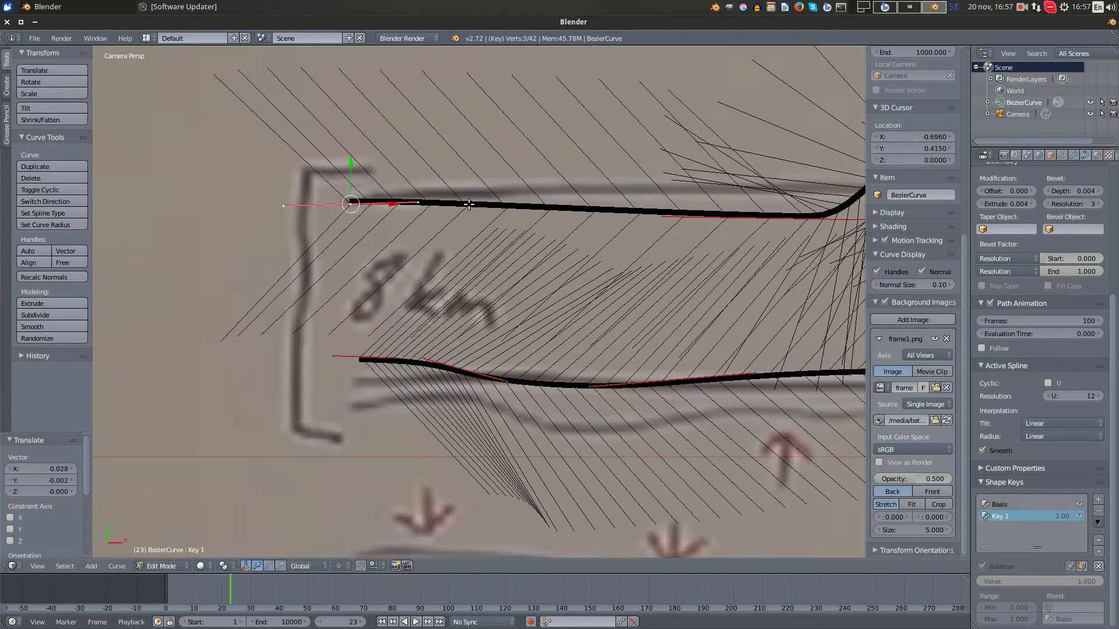
- Move the control point before the upper edge's small bump about 0.042 left and 0.020 up onto the slab's top line
{"action": "scroll", "coordinate": [663, 260], "scroll_direction": "down", "scroll_amount": 2}
{"action": "middle_click_drag", "start_coordinate": [662, 260], "coordinate": [511, 266], "text": "shift"}
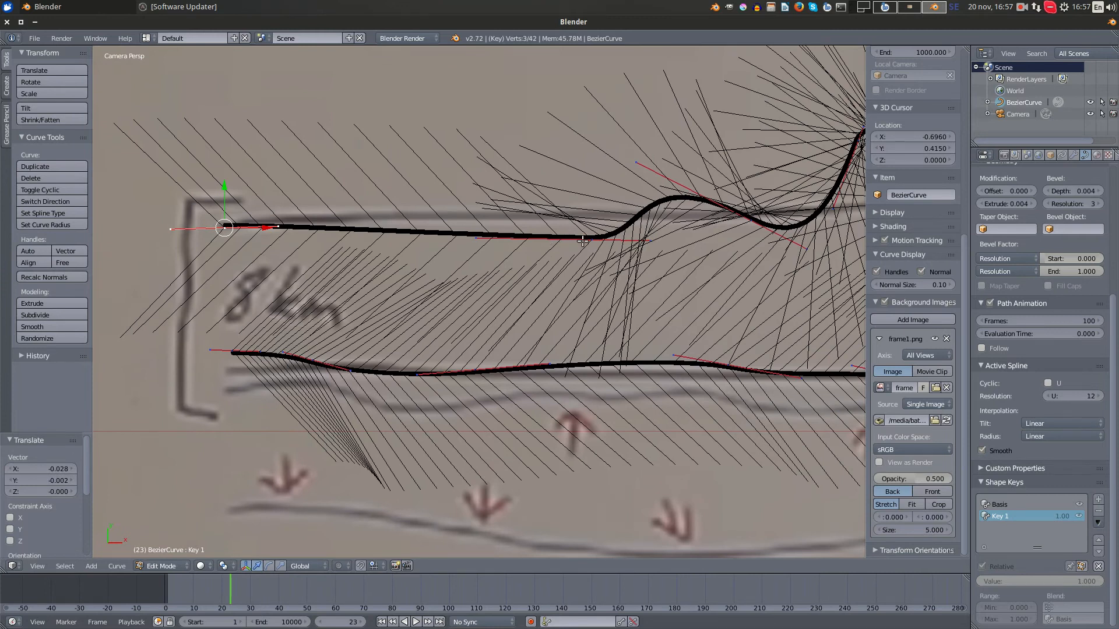
{"action": "right_click", "coordinate": [583, 241]}
{"action": "key", "text": "g"}
{"action": "left_click", "coordinate": [697, 206]}
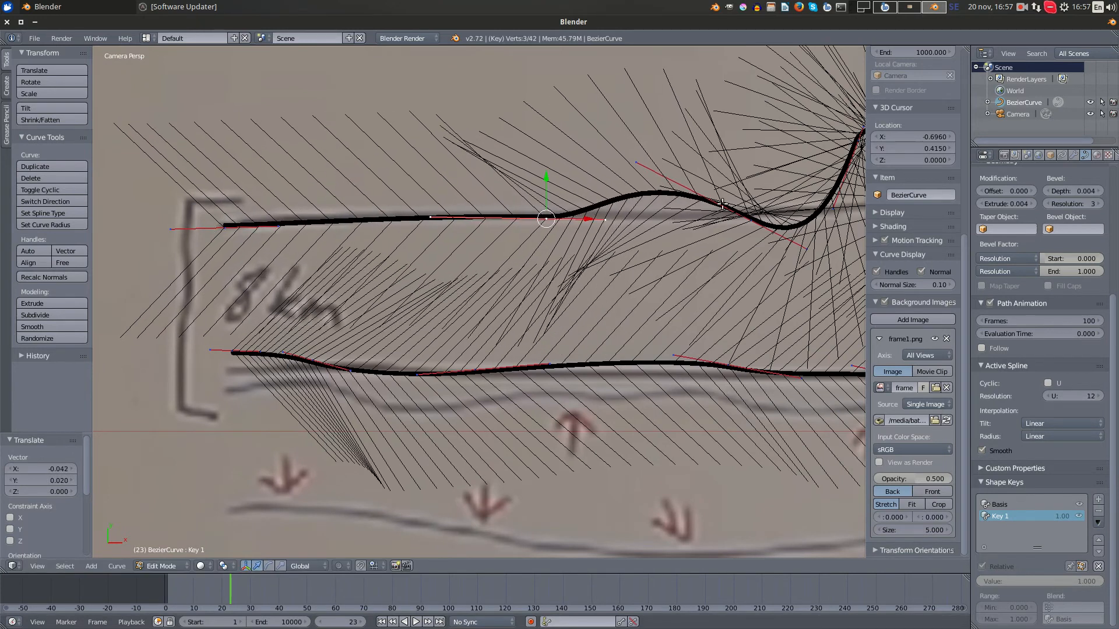
- Flatten the small bump by scaling its right-hand control point to about 0.66, rotating it about -28.9°, and raising it about 0.005
{"action": "right_click", "coordinate": [733, 211]}
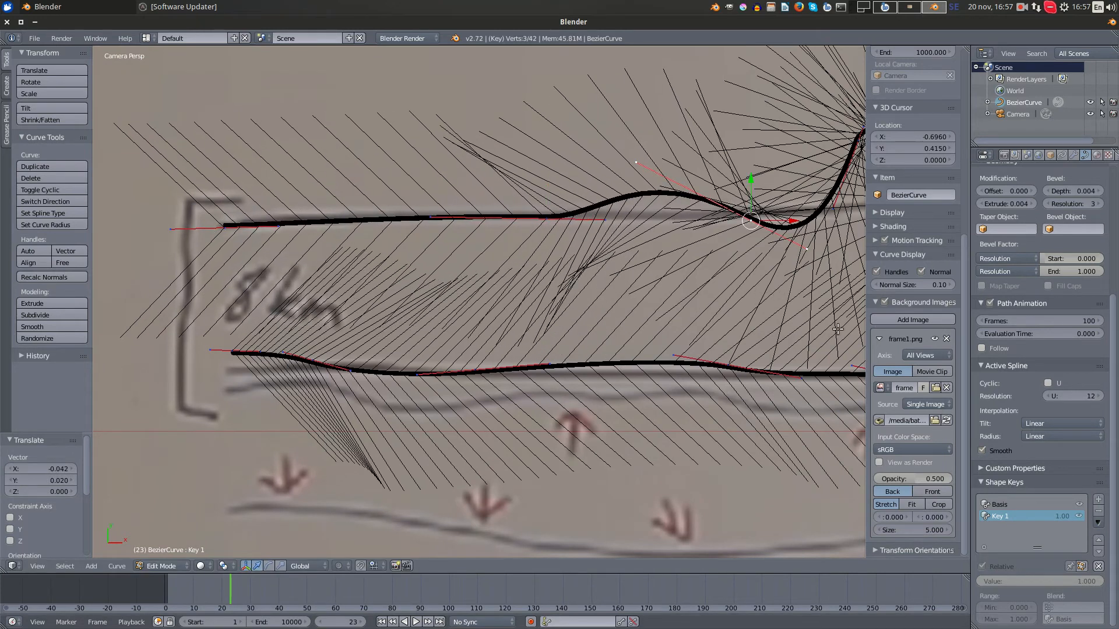
{"action": "key", "text": "s"}
{"action": "left_click", "coordinate": [802, 299]}
{"action": "key", "text": "r"}
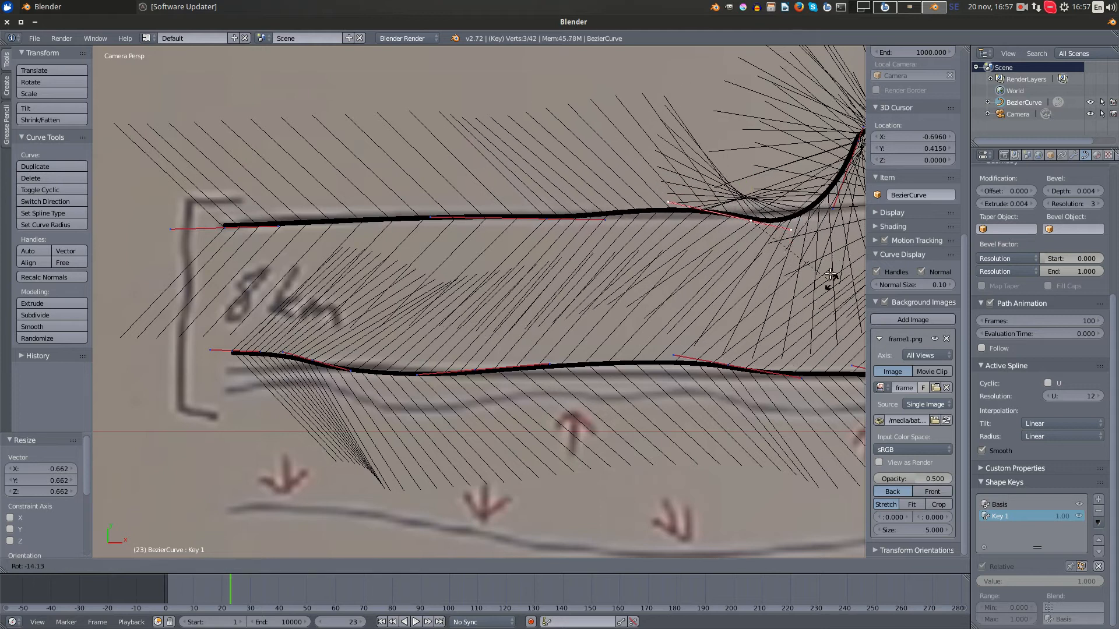
{"action": "left_click", "coordinate": [819, 249]}
{"action": "key", "text": "g"}
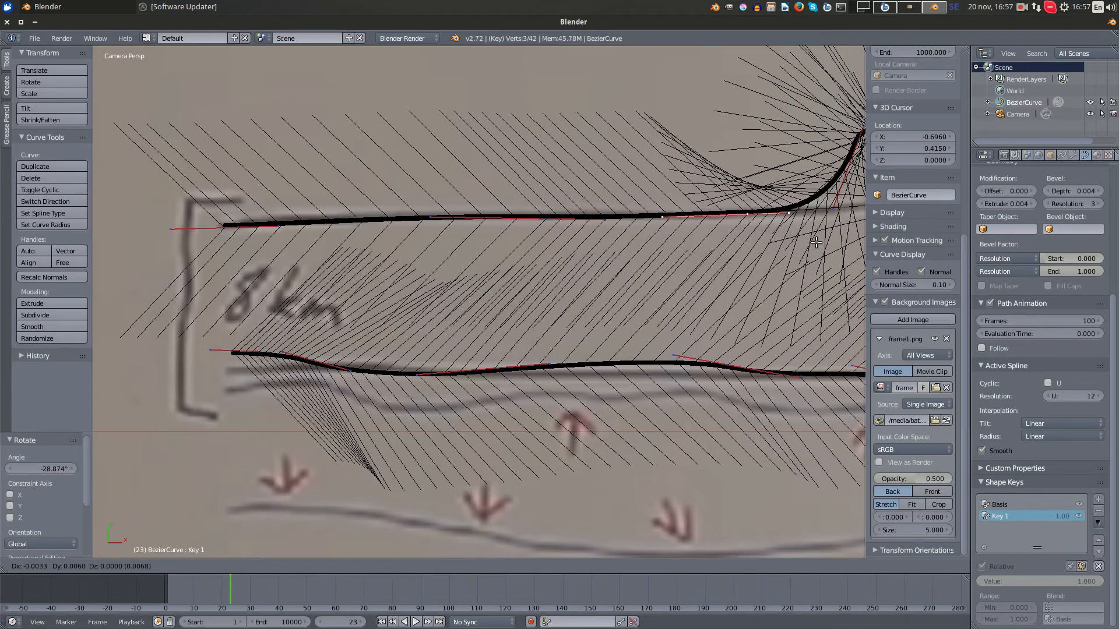
{"action": "left_click", "coordinate": [817, 244]}
- Move the lower edge's left end point about 0.007 left and 0.017 down toward the slab's bottom line
{"action": "scroll", "coordinate": [810, 246], "scroll_direction": "down", "scroll_amount": 3}
{"action": "middle_click_drag", "start_coordinate": [707, 271], "coordinate": [383, 273], "text": "shift"}
{"action": "scroll", "coordinate": [534, 210], "scroll_direction": "up", "scroll_amount": 4}
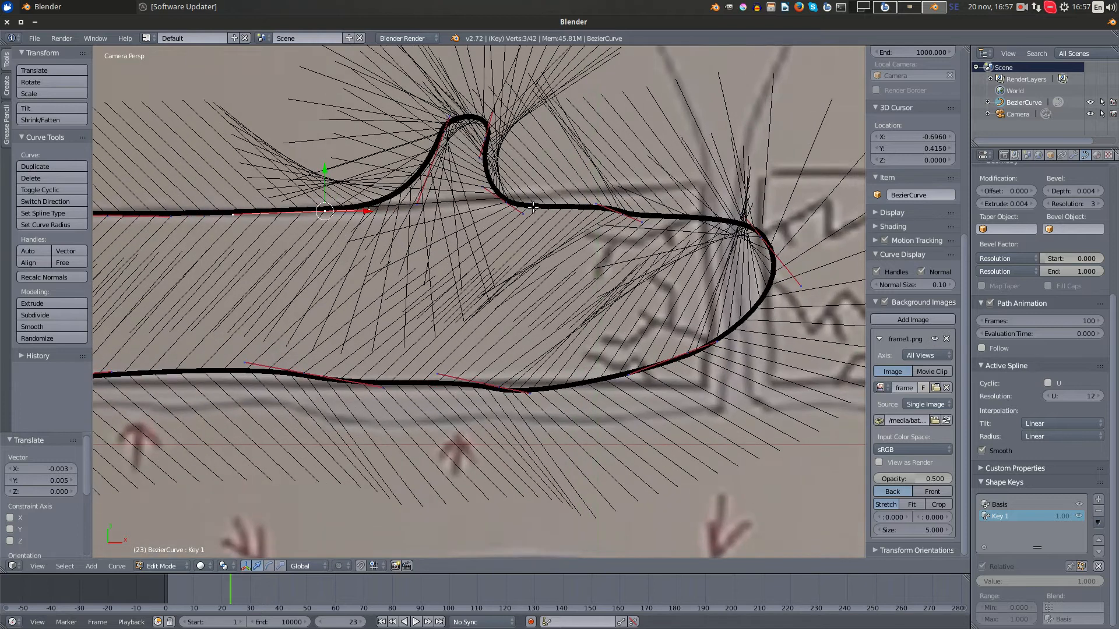
{"action": "scroll", "coordinate": [586, 233], "scroll_direction": "down", "scroll_amount": 5}
{"action": "scroll", "coordinate": [617, 318], "scroll_direction": "down", "scroll_amount": 2}
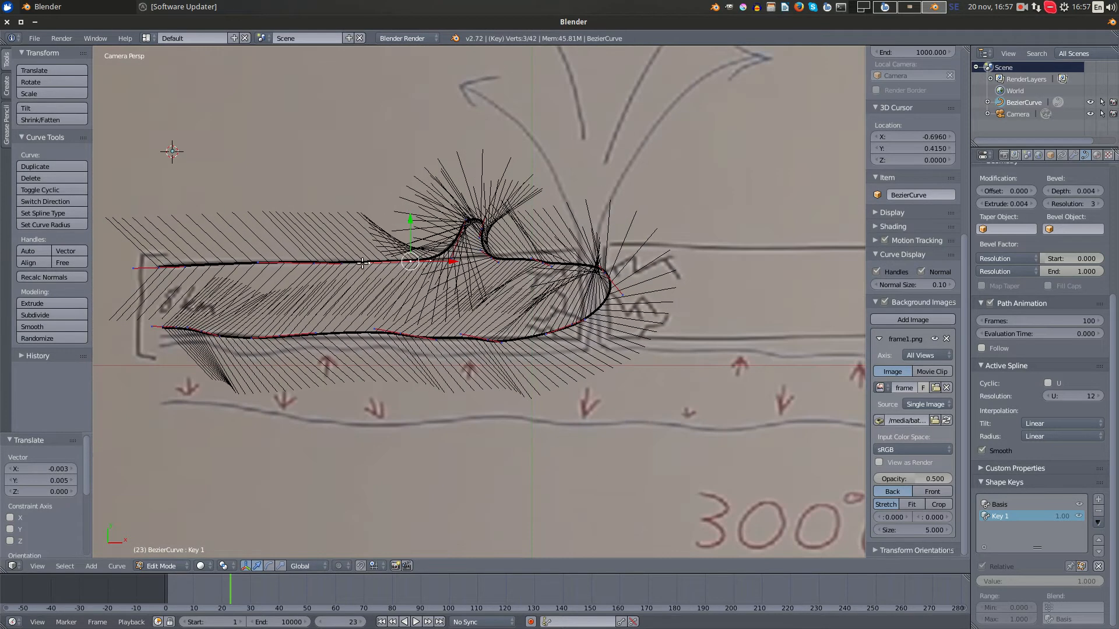
{"action": "scroll", "coordinate": [257, 322], "scroll_direction": "up", "scroll_amount": 2}
{"action": "middle_click_drag", "start_coordinate": [128, 339], "coordinate": [542, 309], "text": "shift"}
{"action": "scroll", "coordinate": [533, 318], "scroll_direction": "up", "scroll_amount": 3}
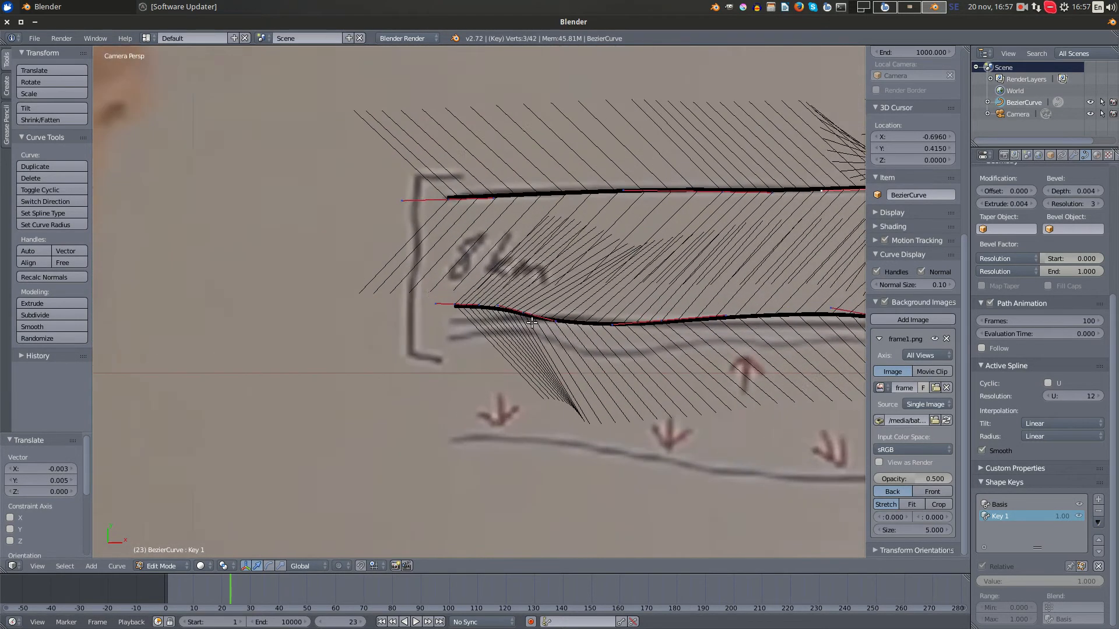
{"action": "right_click", "coordinate": [456, 302]}
{"action": "key", "text": "g"}
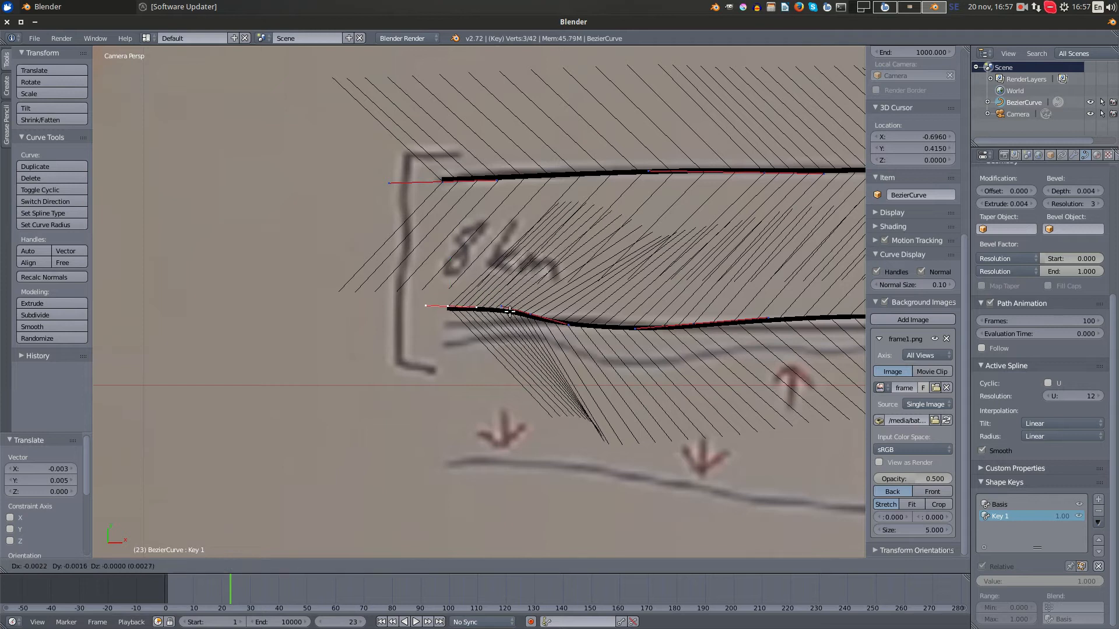
{"action": "left_click", "coordinate": [504, 325]}
- Rotate the lower edge's second control point about -18.4° and lower it about 0.005 to follow the slab's bottom line
{"action": "right_click", "coordinate": [530, 315]}
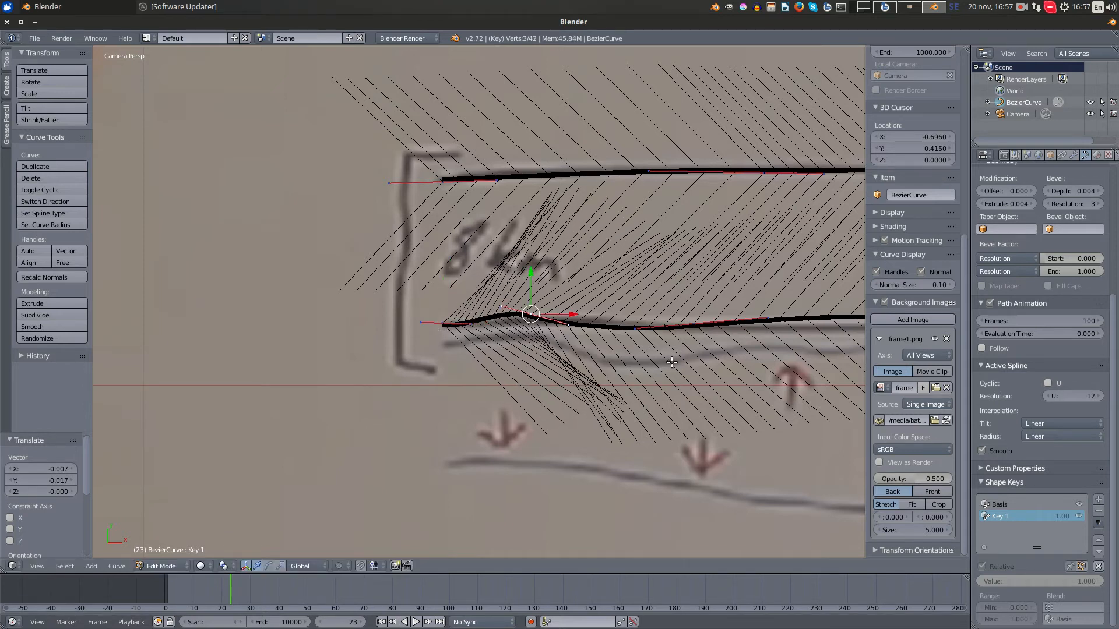
{"action": "key", "text": "r"}
{"action": "left_click", "coordinate": [689, 312]}
{"action": "key", "text": "g"}
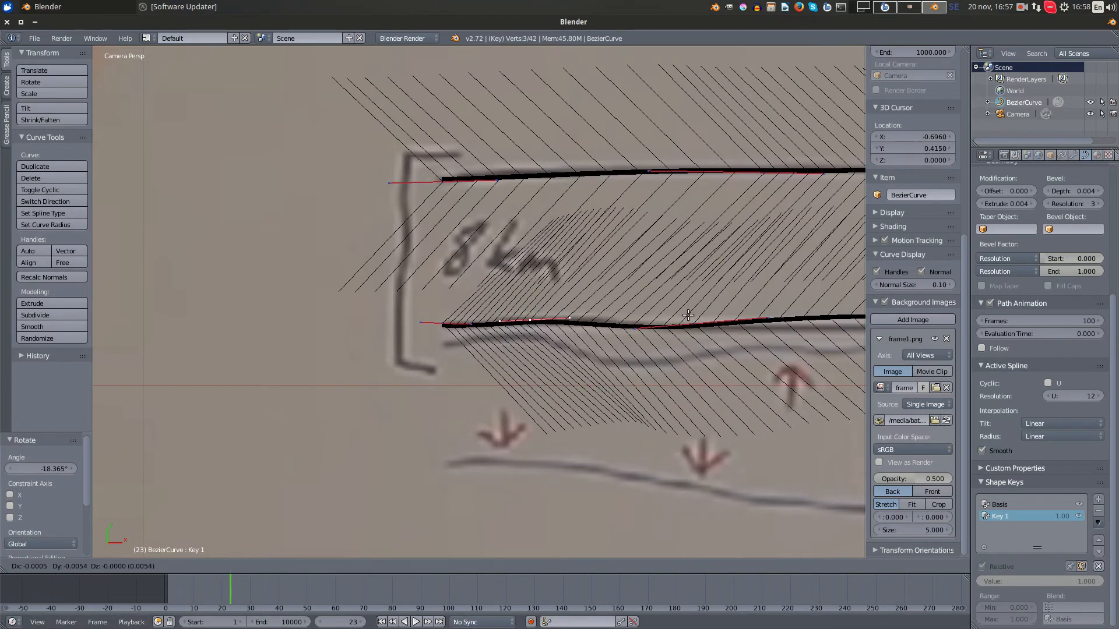
{"action": "left_click", "coordinate": [688, 315]}
- Rotate the lower edge's third control point about 7.5° to level the curve there
{"action": "right_click", "coordinate": [694, 324]}
{"action": "key", "text": "r"}
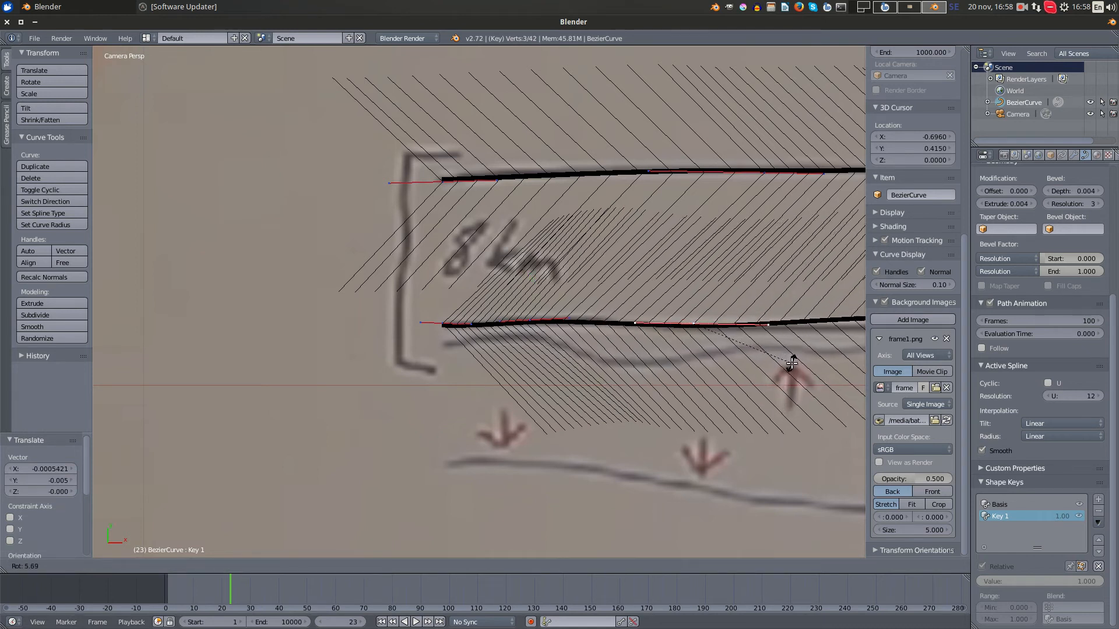
{"action": "left_click", "coordinate": [790, 366]}
- Rotate the lower edge's fourth control point about -10.7° and move it about 0.005 left and 0.004 down
{"action": "middle_click_drag", "start_coordinate": [763, 383], "coordinate": [380, 413], "text": "shift"}
{"action": "right_click", "coordinate": [560, 350]}
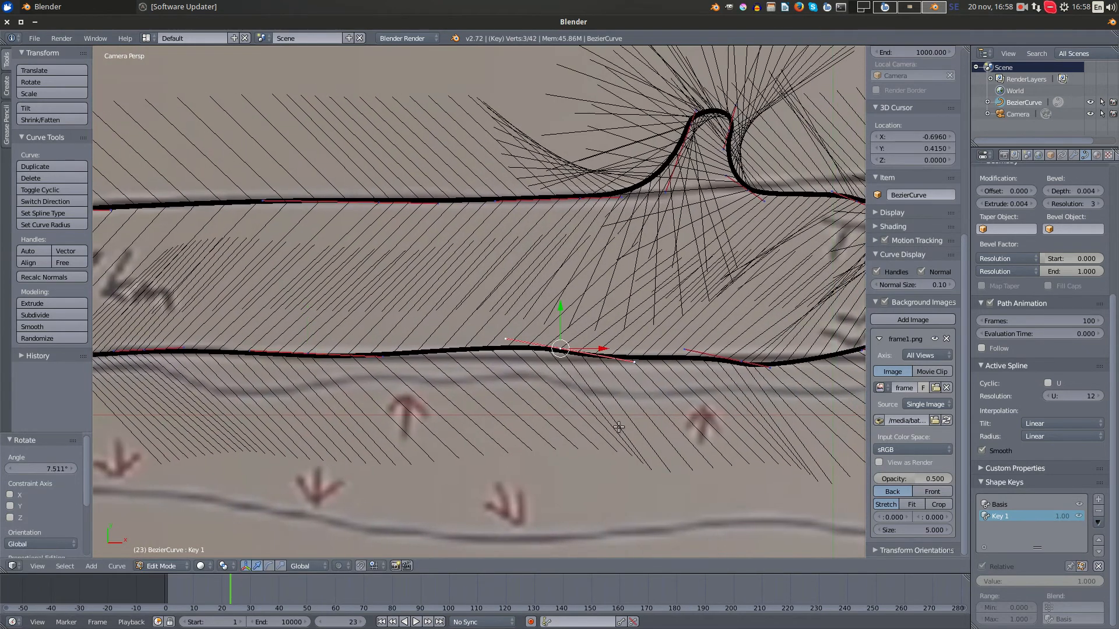
{"action": "key", "text": "r"}
{"action": "left_click", "coordinate": [698, 430]}
{"action": "key", "text": "g"}
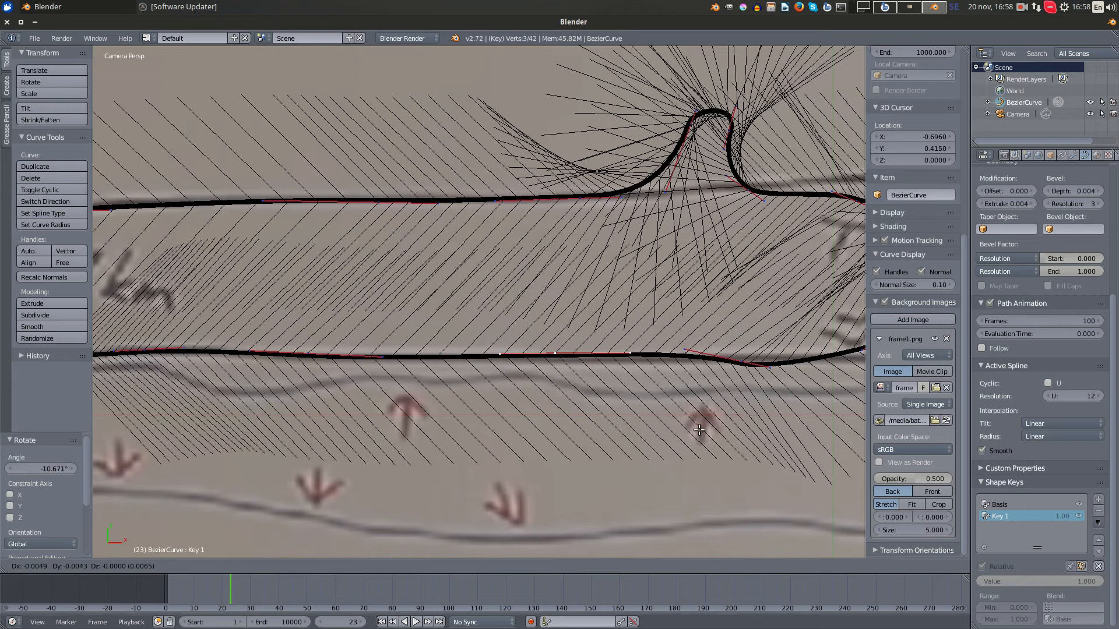
{"action": "left_click", "coordinate": [699, 429]}
- Rotate the lower edge's fifth control point about -9.1° and raise it about 0.005 to straighten the bottom line
{"action": "middle_click_drag", "start_coordinate": [700, 430], "coordinate": [519, 464], "text": "shift"}
{"action": "right_click", "coordinate": [572, 395]}
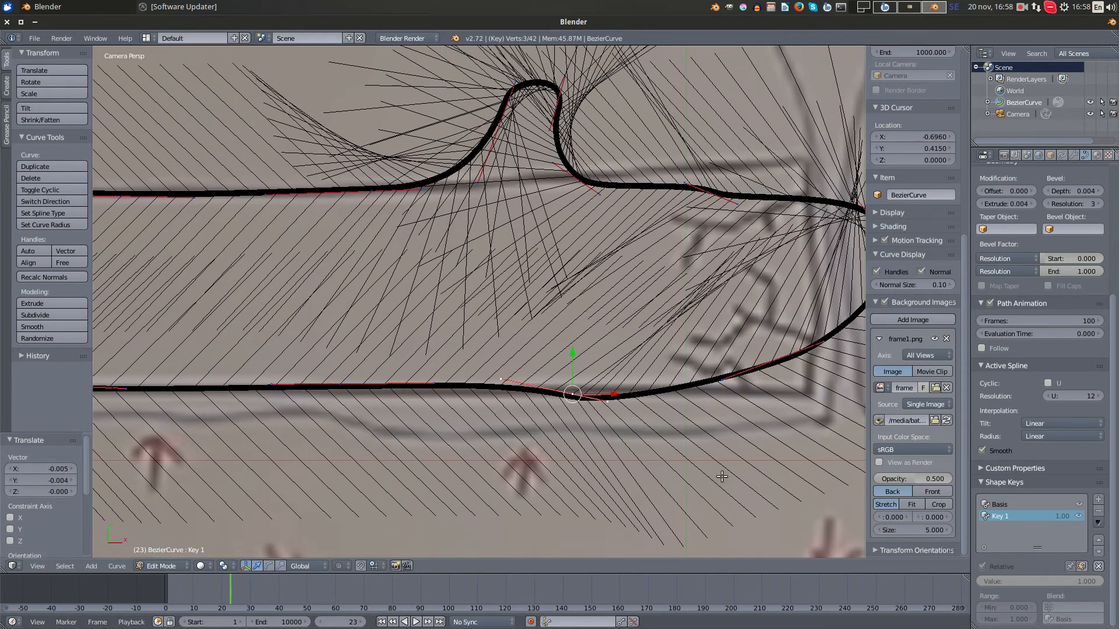
{"action": "key", "text": "r"}
{"action": "left_click", "coordinate": [723, 446]}
{"action": "key", "text": "g"}
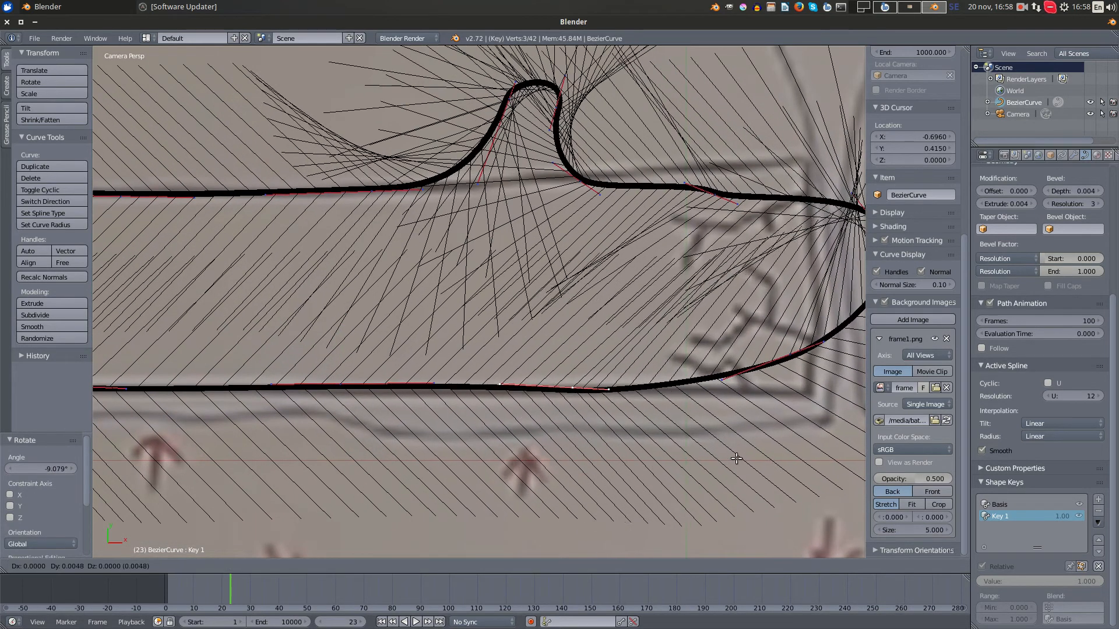
{"action": "left_click", "coordinate": [739, 459]}
- Move the next lower control point about 0.012 right and 0.025 down to the slab's lower corner, scaling it by about 0.23 and 0.83
{"action": "middle_click_drag", "start_coordinate": [790, 394], "coordinate": [551, 386], "text": "shift"}
{"action": "right_click", "coordinate": [556, 348]}
{"action": "key", "text": "g"}
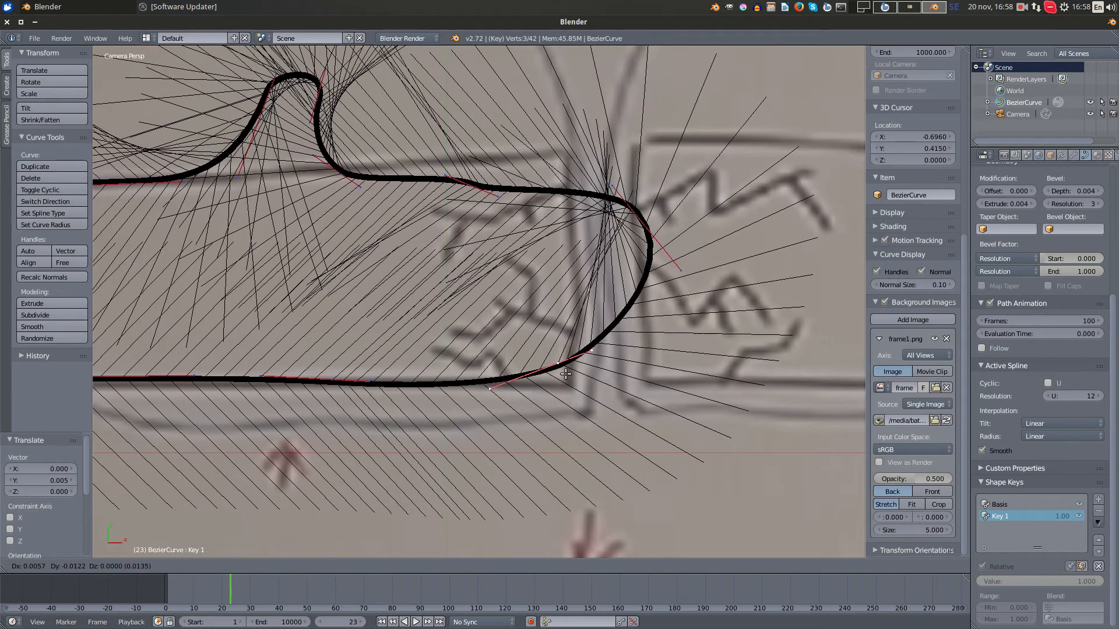
{"action": "left_click", "coordinate": [569, 379]}
{"action": "key", "text": "s"}
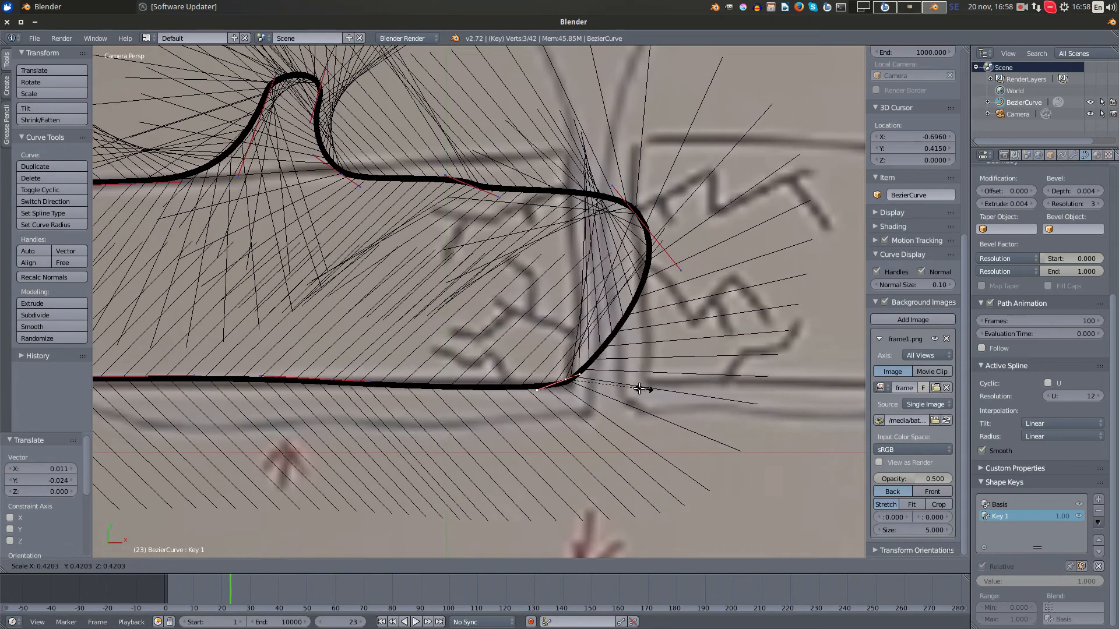
{"action": "left_click", "coordinate": [599, 389]}
{"action": "key", "text": "g"}
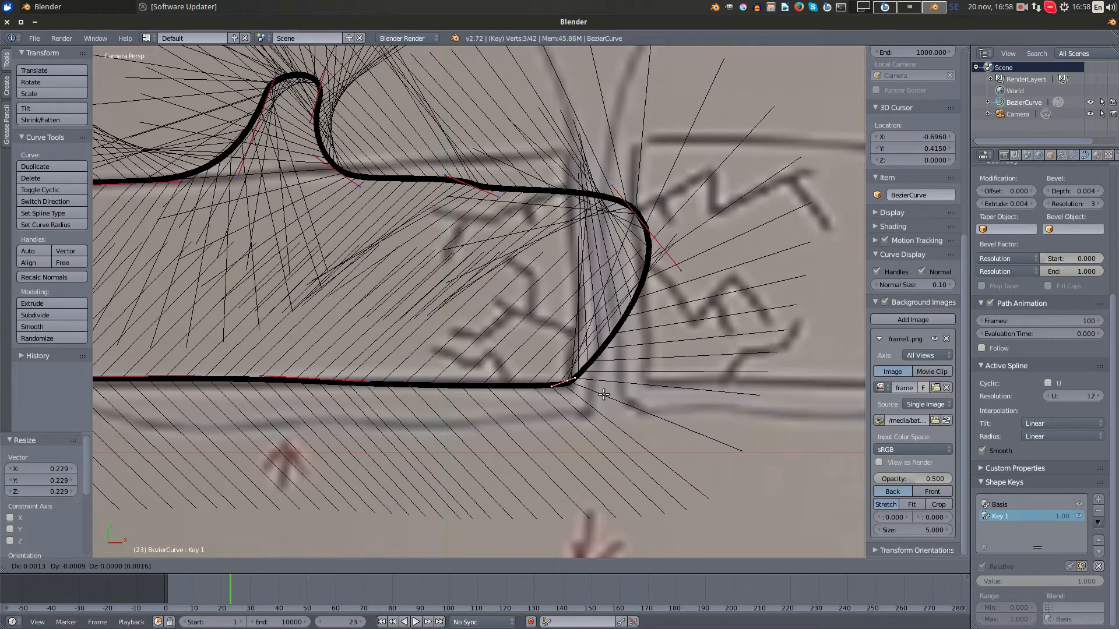
{"action": "left_click", "coordinate": [604, 394]}
{"action": "scroll", "coordinate": [701, 409], "scroll_direction": "up", "scroll_amount": 4}
{"action": "key", "text": "s"}
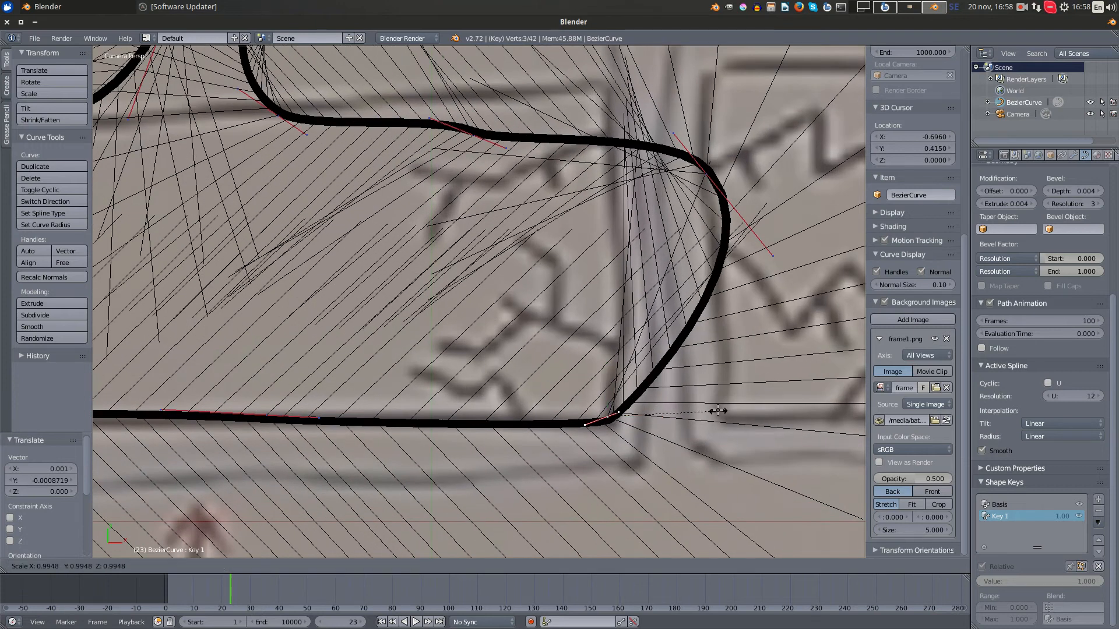
{"action": "left_click", "coordinate": [693, 407]}
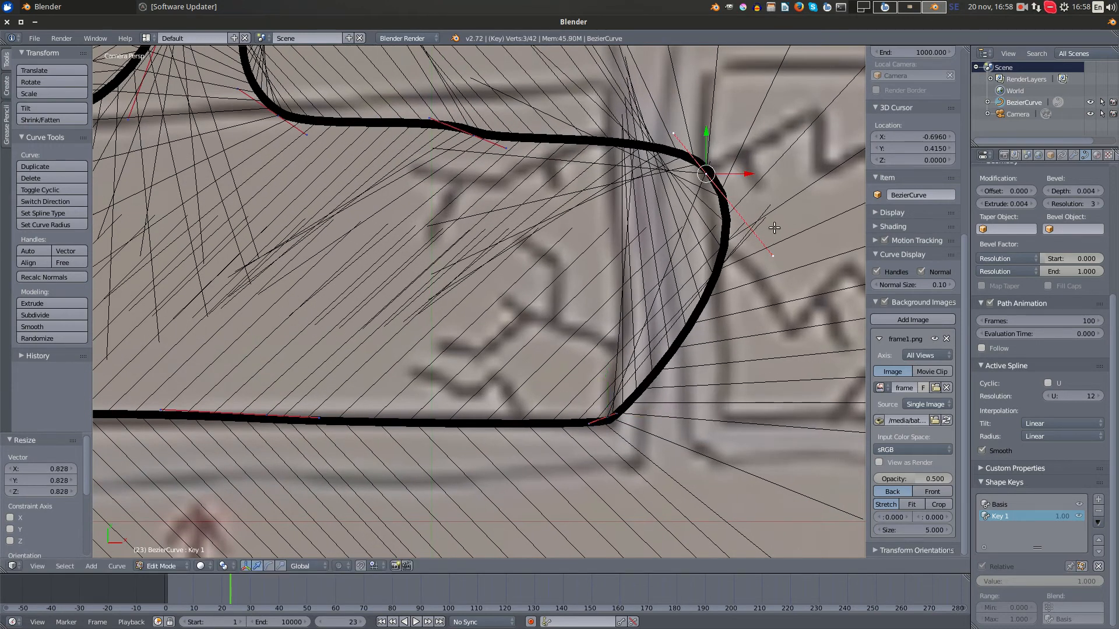
- Straighten the slab's right side by moving its upper control point about 0.052 left and 0.006 up and rotating it about 32.8°
{"action": "key", "text": "g"}
{"action": "left_click", "coordinate": [677, 239]}
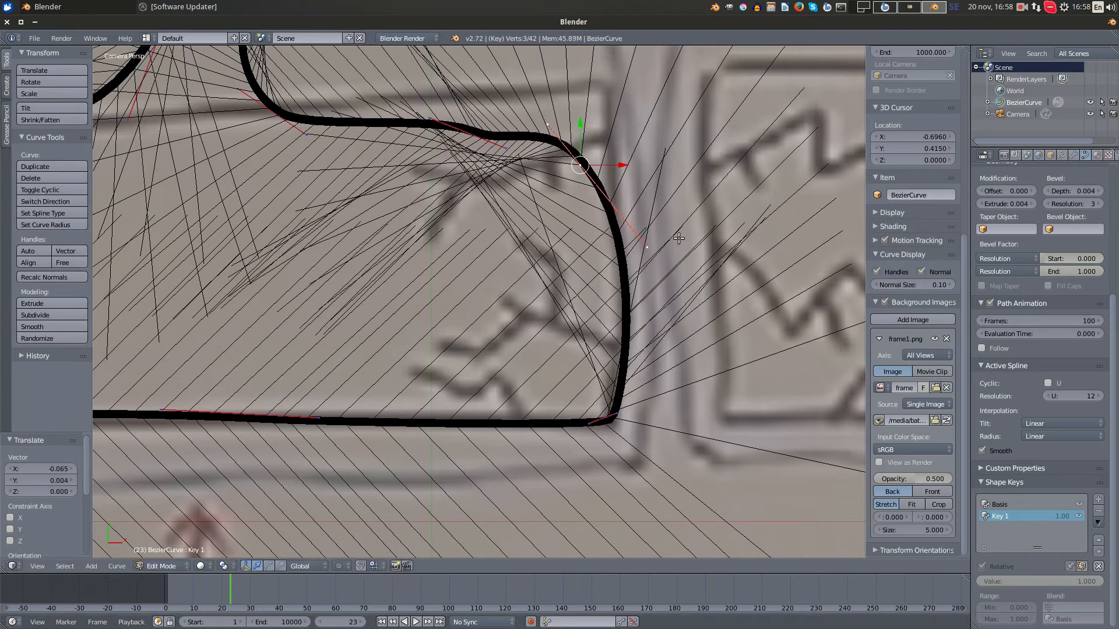
{"action": "key", "text": "r"}
{"action": "left_click", "coordinate": [676, 307]}
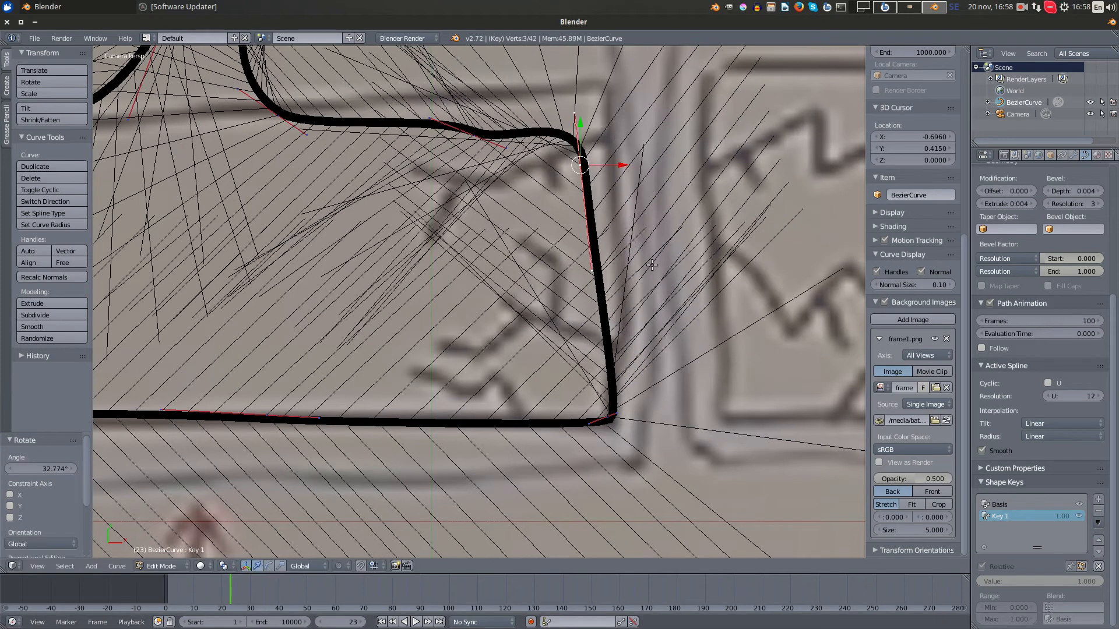
{"action": "key", "text": "g"}
{"action": "left_click", "coordinate": [677, 262]}
- Form the slab's upper right corner by moving the neighbouring top point about 0.062 right and 0.024 up and scaling it to about 0.218
{"action": "middle_click_drag", "start_coordinate": [686, 166], "coordinate": [657, 353], "text": "shift"}
{"action": "right_click", "coordinate": [446, 323]}
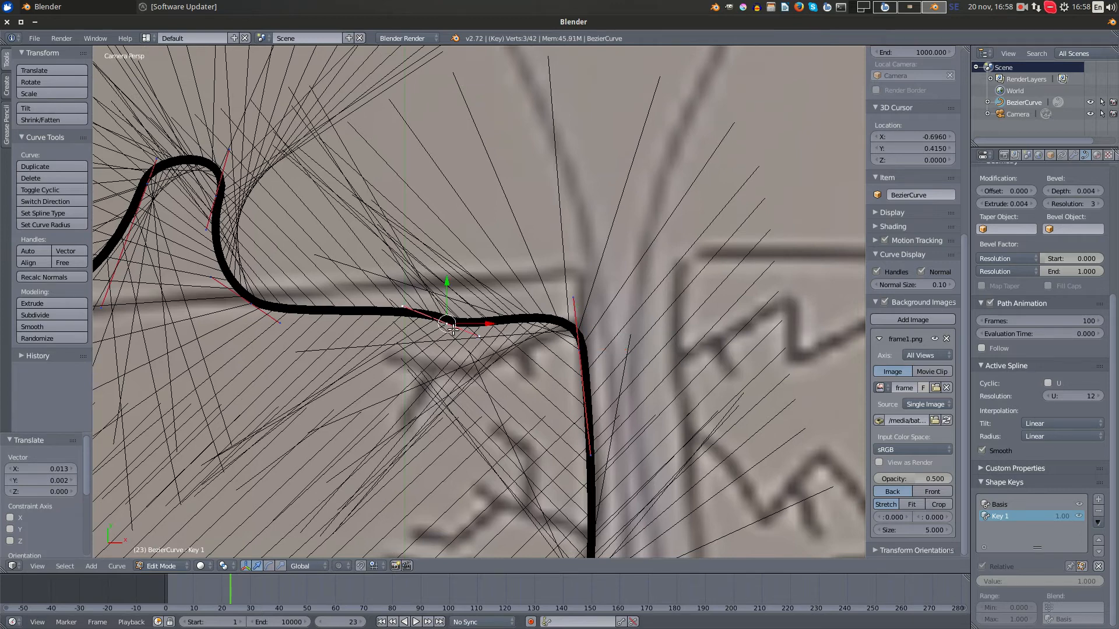
{"action": "key", "text": "g"}
{"action": "left_click", "coordinate": [573, 277]}
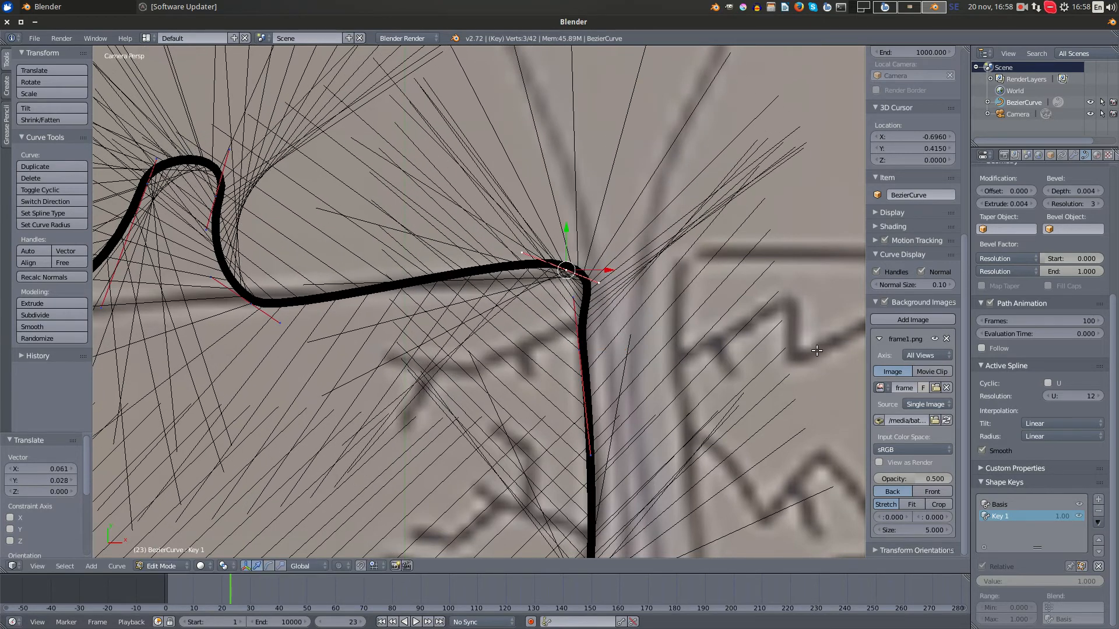
{"action": "key", "text": "s"}
{"action": "left_click", "coordinate": [629, 267]}
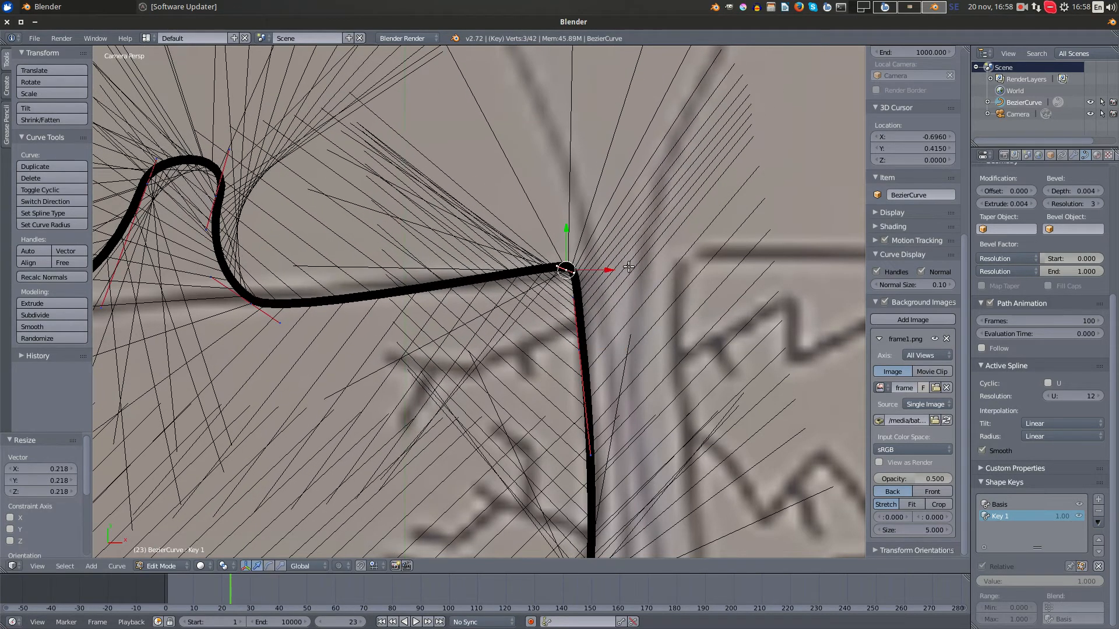
{"action": "scroll", "coordinate": [629, 267], "scroll_direction": "up", "scroll_amount": 2}
{"action": "key", "text": "g"}
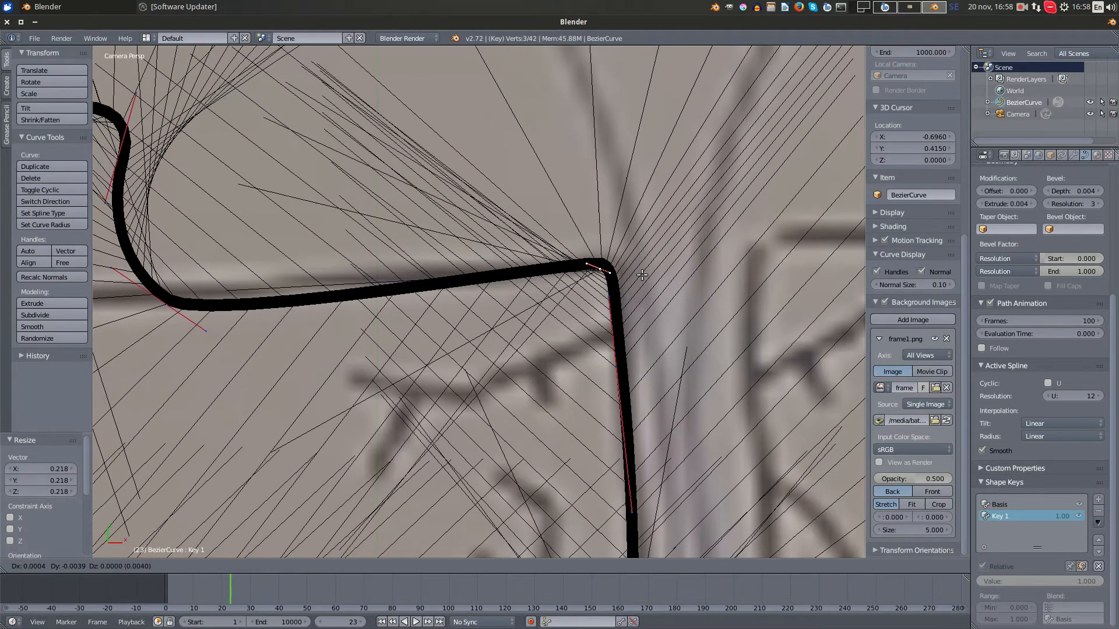
{"action": "left_click", "coordinate": [644, 276]}
- Align the control point at the bump's right base with the slab's top line, rotating it about -37.8° and moving it about 0.021 right
{"action": "scroll", "coordinate": [643, 275], "scroll_direction": "down", "scroll_amount": 2}
{"action": "middle_click_drag", "start_coordinate": [644, 275], "coordinate": [850, 280], "text": "shift"}
{"action": "right_click", "coordinate": [437, 311]}
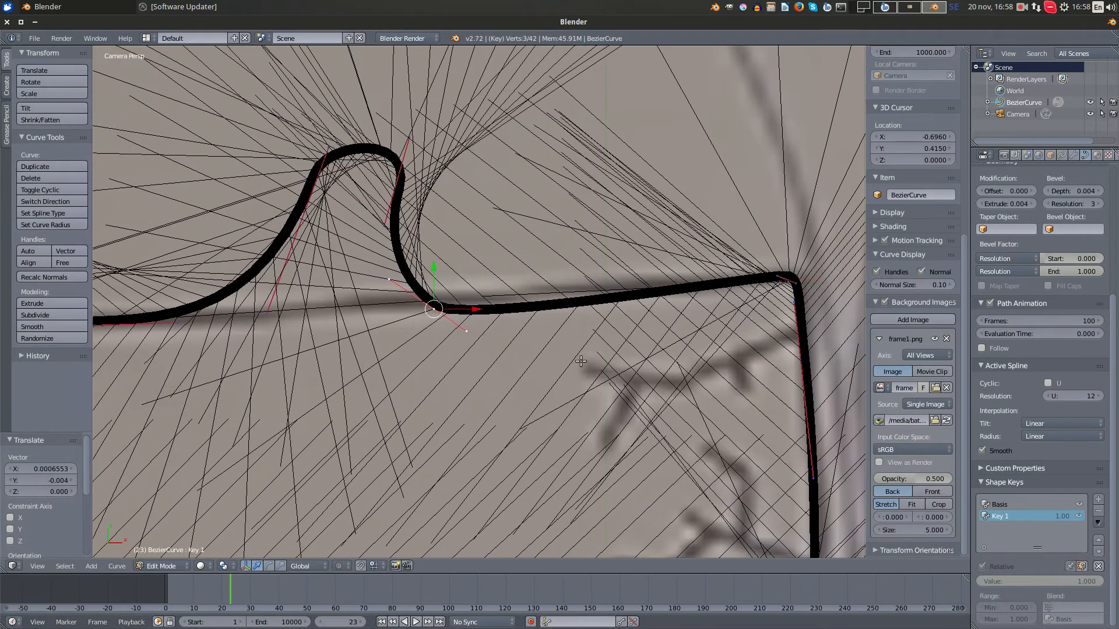
{"action": "key", "text": "g"}
{"action": "left_click", "coordinate": [623, 367]}
{"action": "key", "text": "r"}
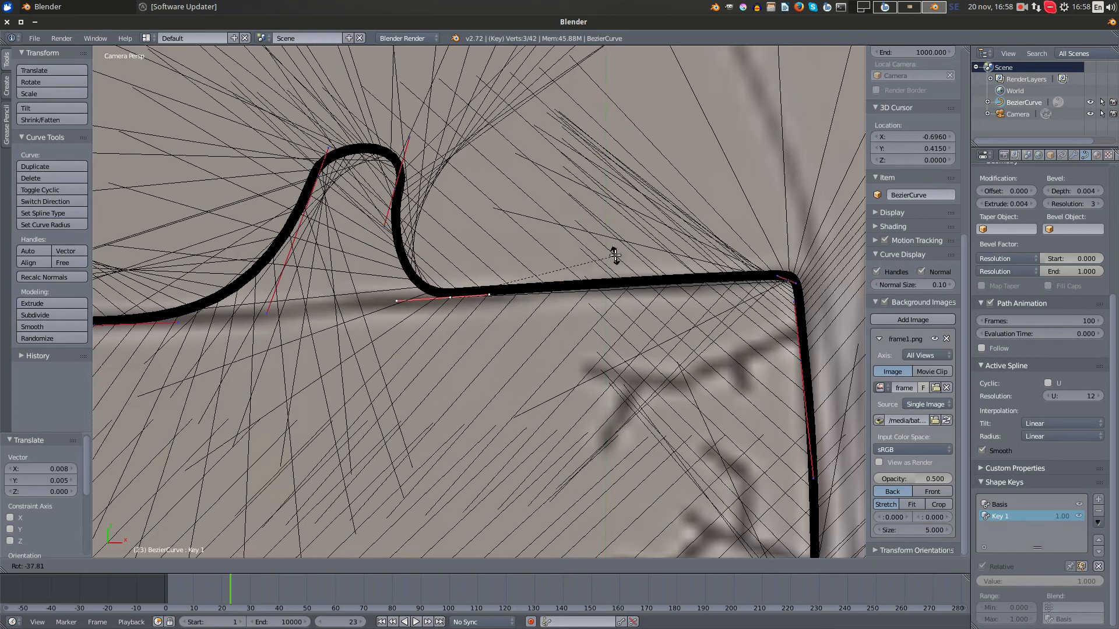
{"action": "left_click", "coordinate": [615, 255]}
{"action": "key", "text": "g"}
{"action": "left_click", "coordinate": [638, 267]}
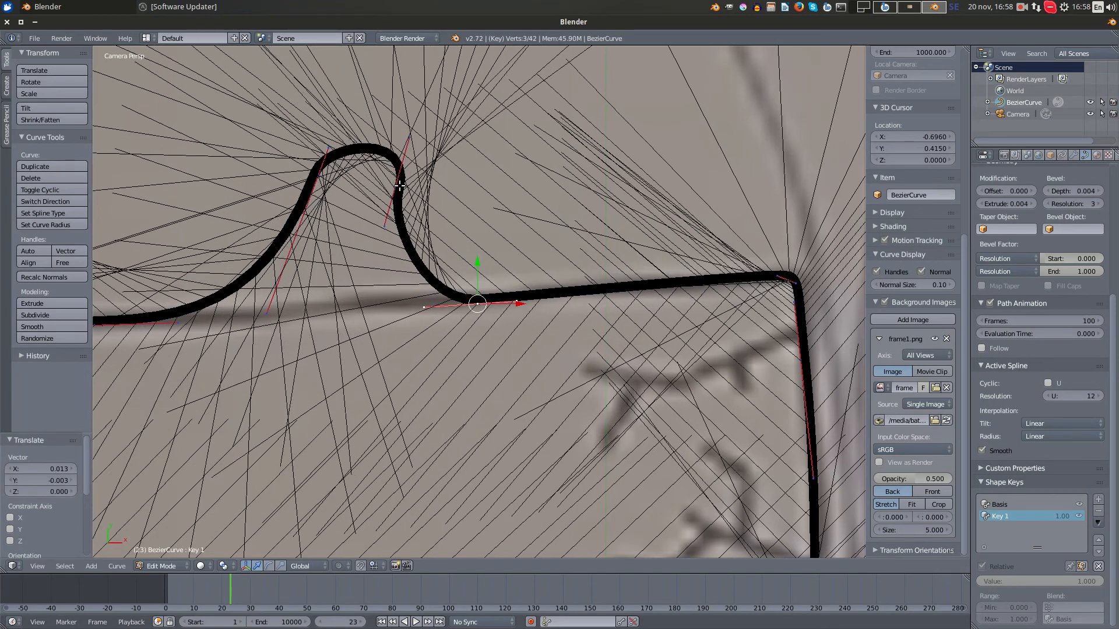
- Rotate the control point on the bump's right side about -105° and move it about 0.015 left and 0.054 down onto the top line
{"action": "key", "text": "r"}
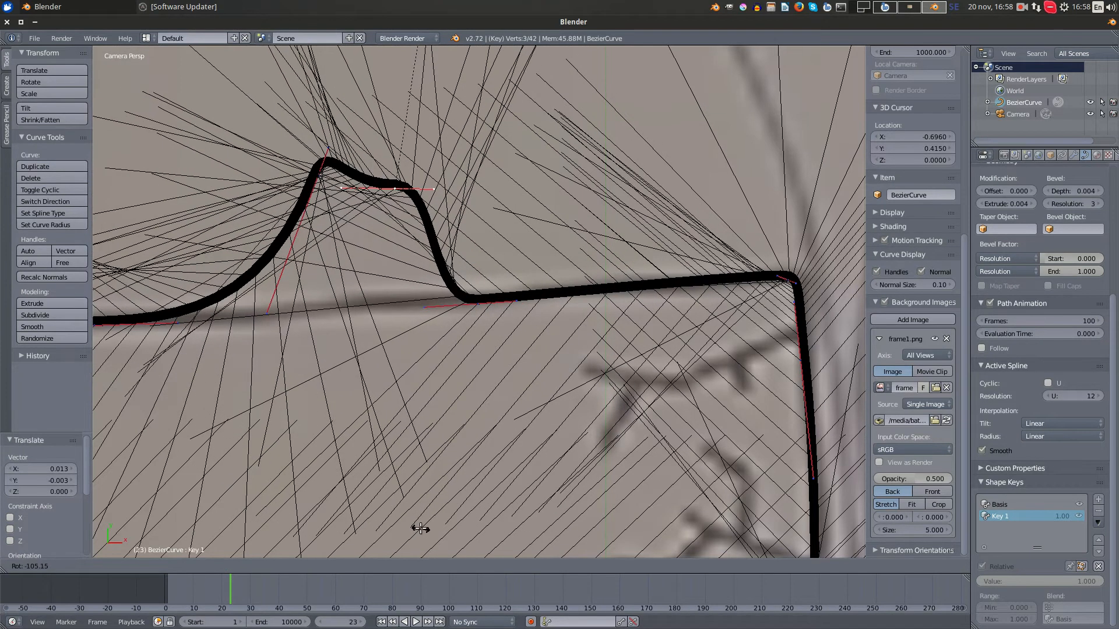
{"action": "left_click", "coordinate": [419, 526]}
{"action": "key", "text": "g"}
{"action": "left_click", "coordinate": [480, 359]}
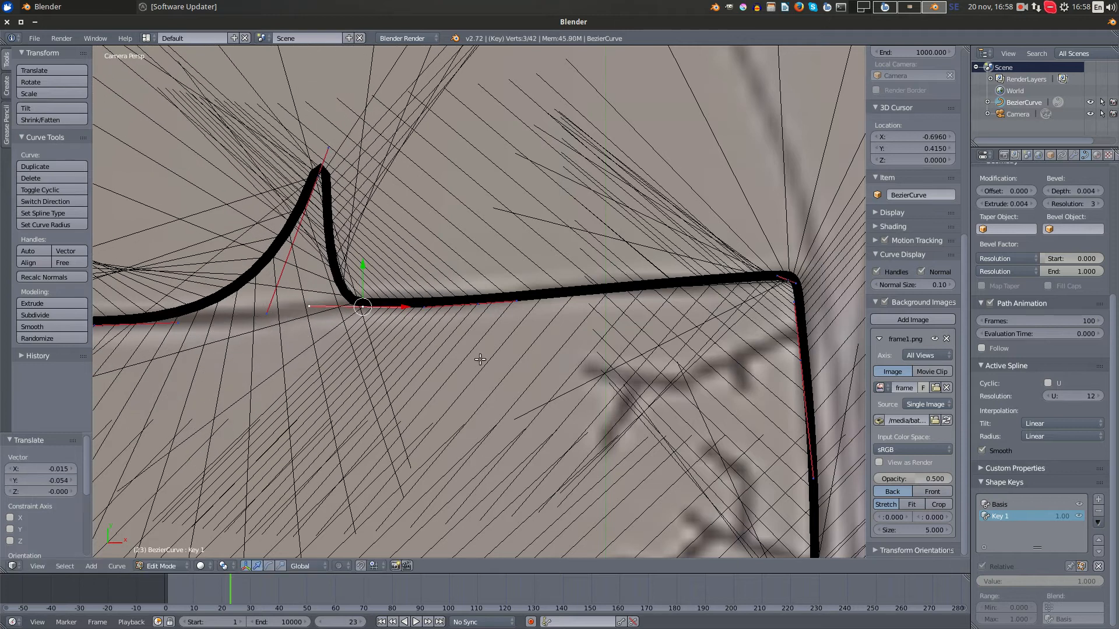
- Spread the two flattened points along the top line, moving the right one about 0.069 right and the left one about 0.013 right
{"action": "right_click", "coordinate": [474, 306]}
{"action": "key", "text": "g"}
{"action": "left_click", "coordinate": [623, 294]}
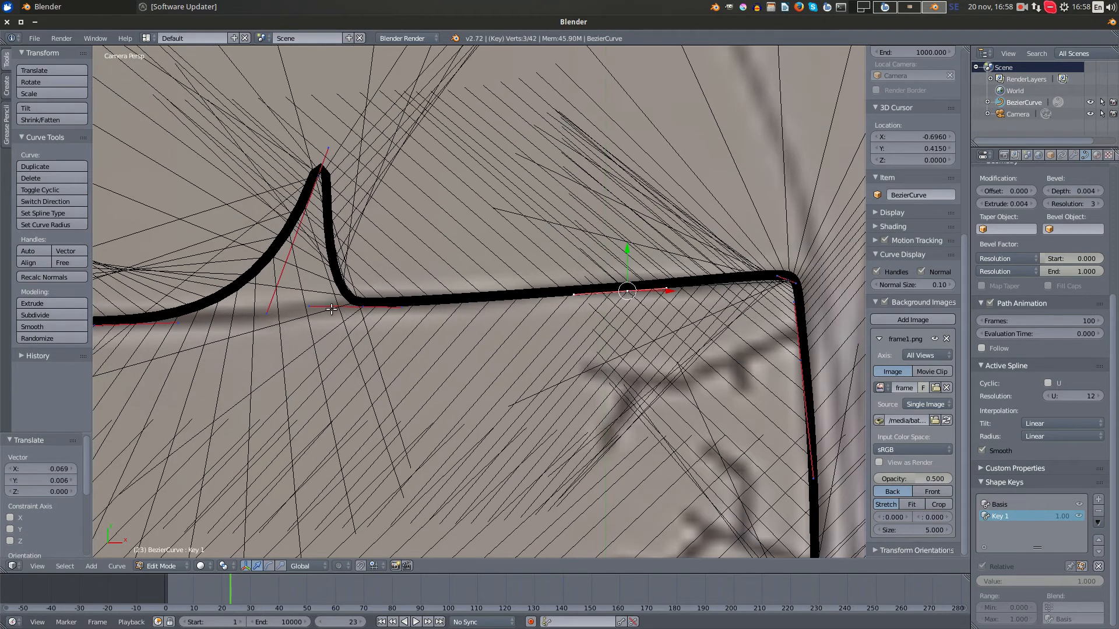
{"action": "right_click", "coordinate": [368, 307]}
{"action": "key", "text": "g"}
{"action": "left_click", "coordinate": [386, 305]}
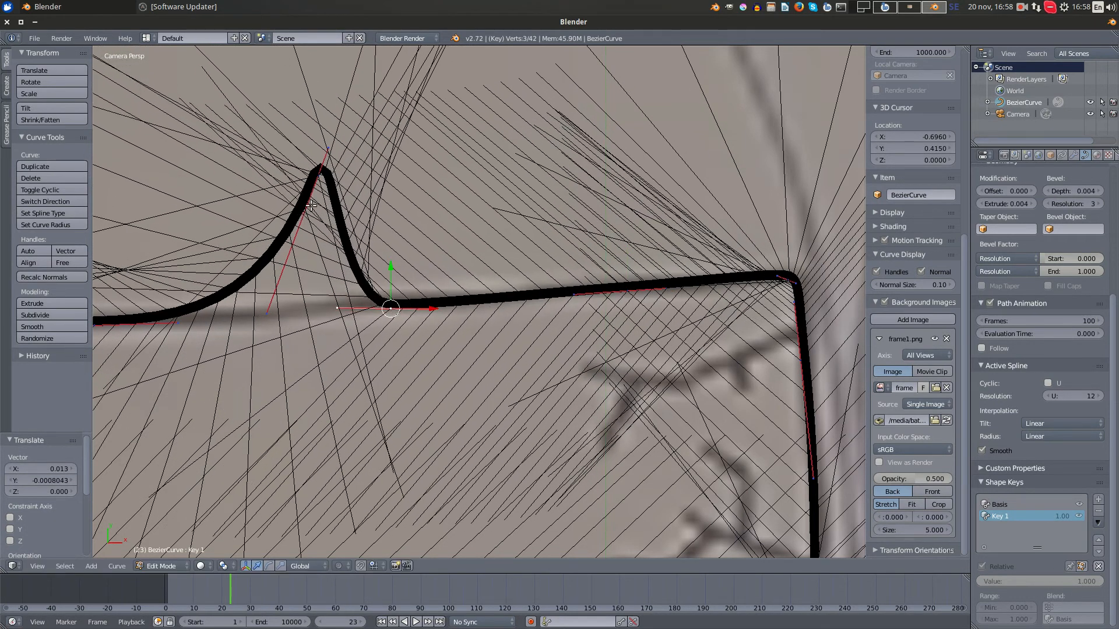
- Shorten the lower handle of the bump's peak point by moving its end about 0.019 right and 0.050 up
{"action": "right_click", "coordinate": [319, 176]}
{"action": "right_click", "coordinate": [284, 311]}
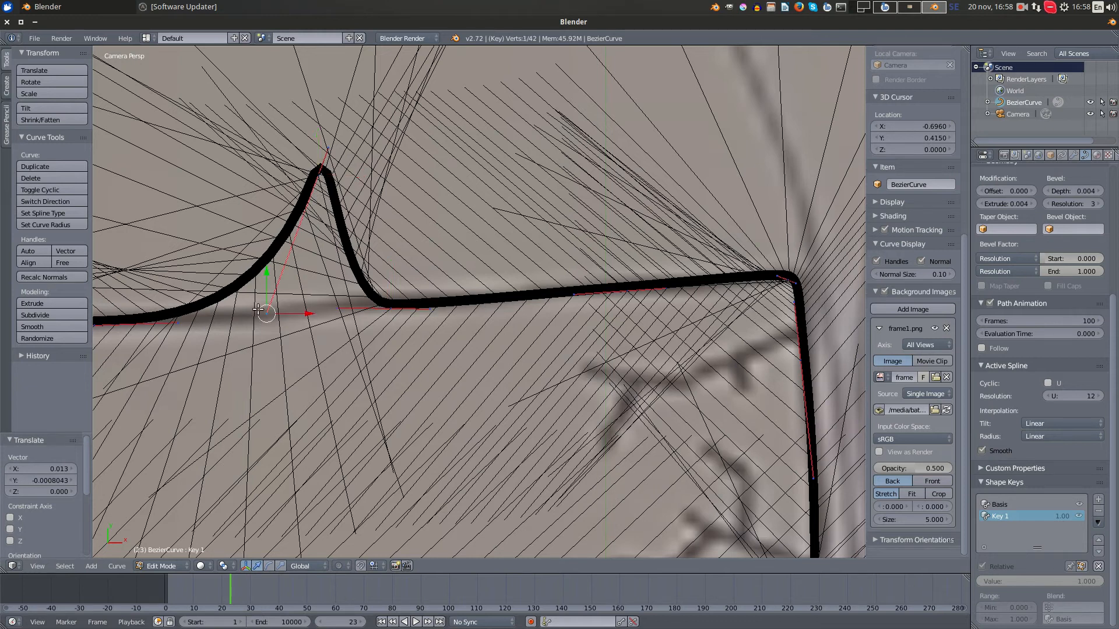
{"action": "key", "text": "g"}
{"action": "left_click", "coordinate": [430, 235]}
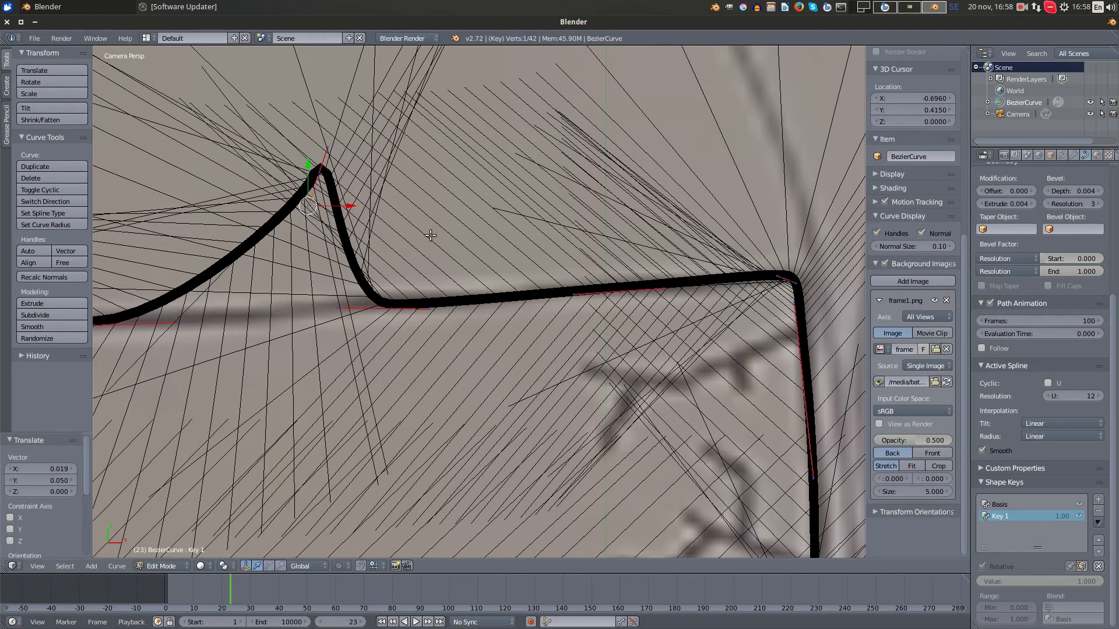
- Lower the bump's peak point about 0.066 and 0.026 left onto the top line, rotating it about 67.5° to lie flat
{"action": "right_click", "coordinate": [317, 170]}
{"action": "key", "text": "g"}
{"action": "left_click", "coordinate": [468, 353]}
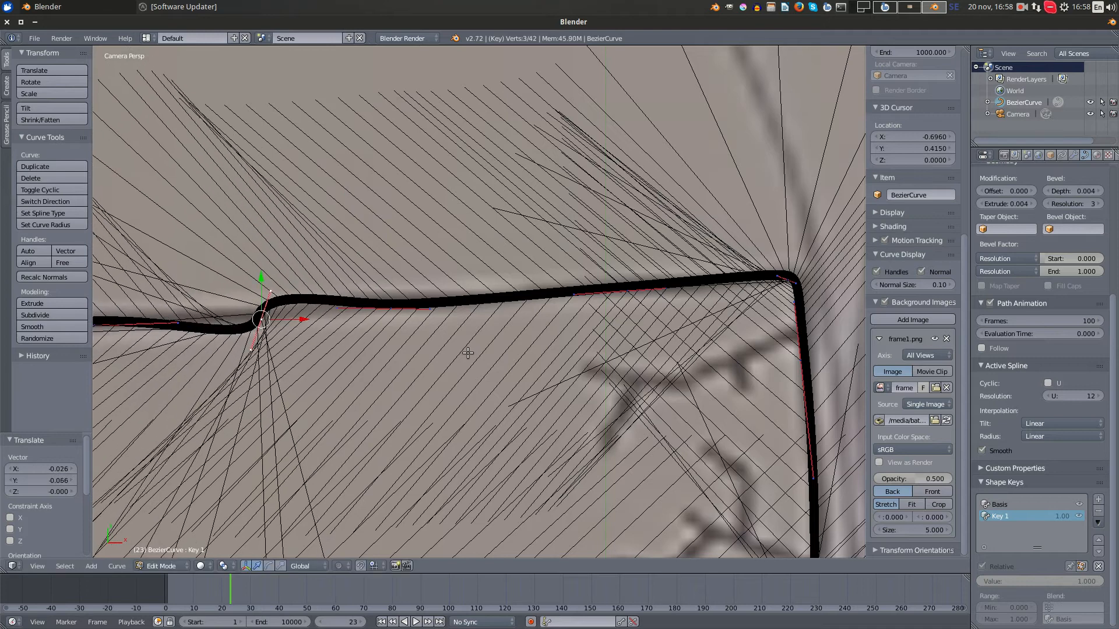
{"action": "key", "text": "r"}
{"action": "left_click", "coordinate": [373, 425]}
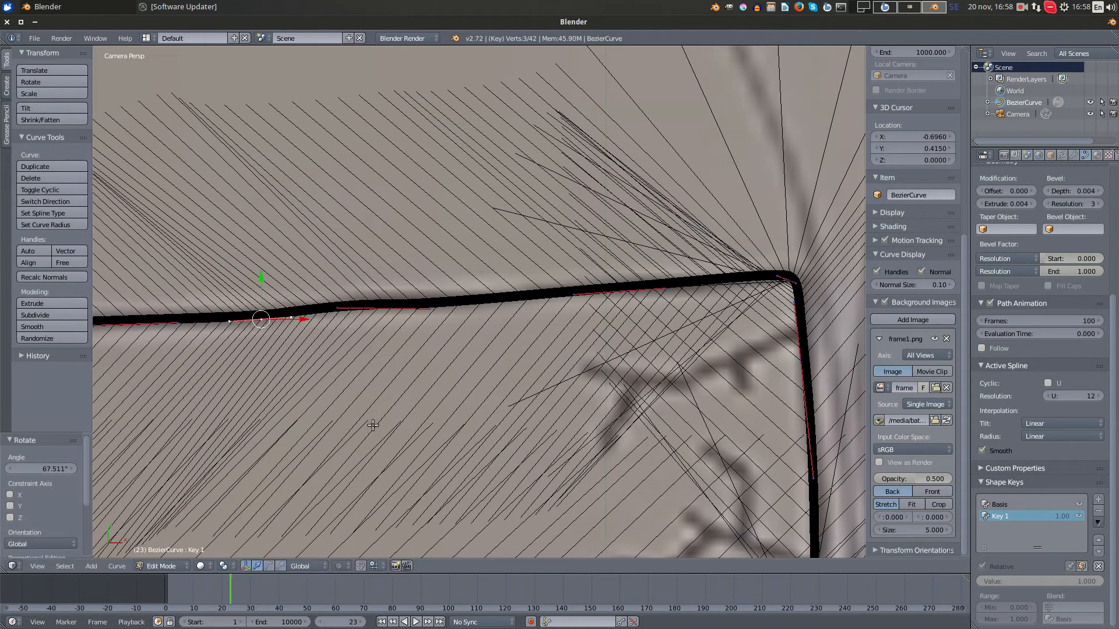
- Deselect all control points and leave curve editing, with the whole slab in view
{"action": "scroll", "coordinate": [373, 425], "scroll_direction": "down", "scroll_amount": 6}
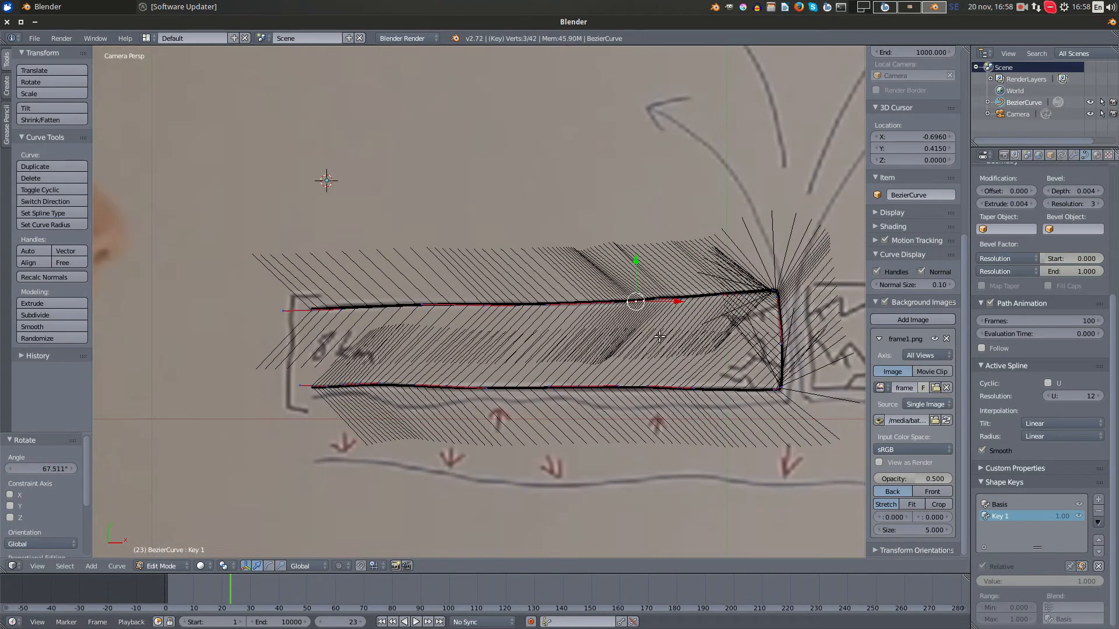
{"action": "key", "text": "a"}
{"action": "key", "text": "Tab"}
{"action": "scroll", "coordinate": [674, 348], "scroll_direction": "down", "scroll_amount": 3}
{"action": "middle_click_drag", "start_coordinate": [680, 377], "coordinate": [754, 447], "text": "shift"}
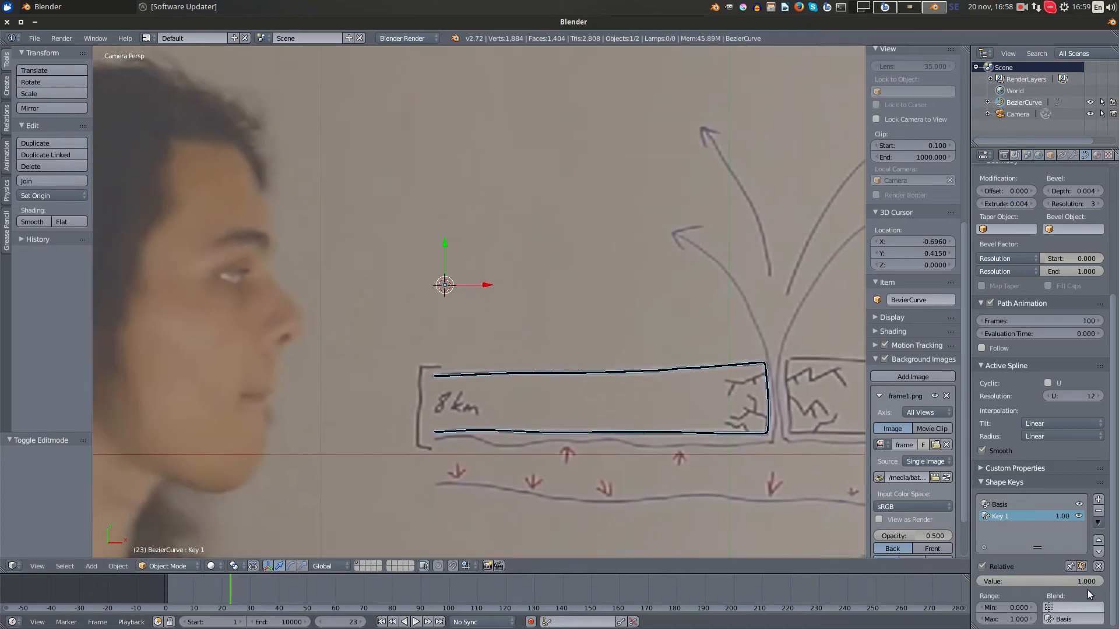
- Test Key 1 at a value of 1.000, render the current frame to check the outline, and close the render
{"action": "mouse_move", "coordinate": [1075, 581]}
{"action": "left_mouse_down"}
{"action": "mouse_move", "coordinate": [991, 581]}
{"action": "mouse_move", "coordinate": [1090, 581]}
{"action": "mouse_move", "coordinate": [985, 581]}
{"action": "mouse_move", "coordinate": [1095, 581]}
{"action": "left_mouse_up"}
{"action": "key", "text": "F12"}
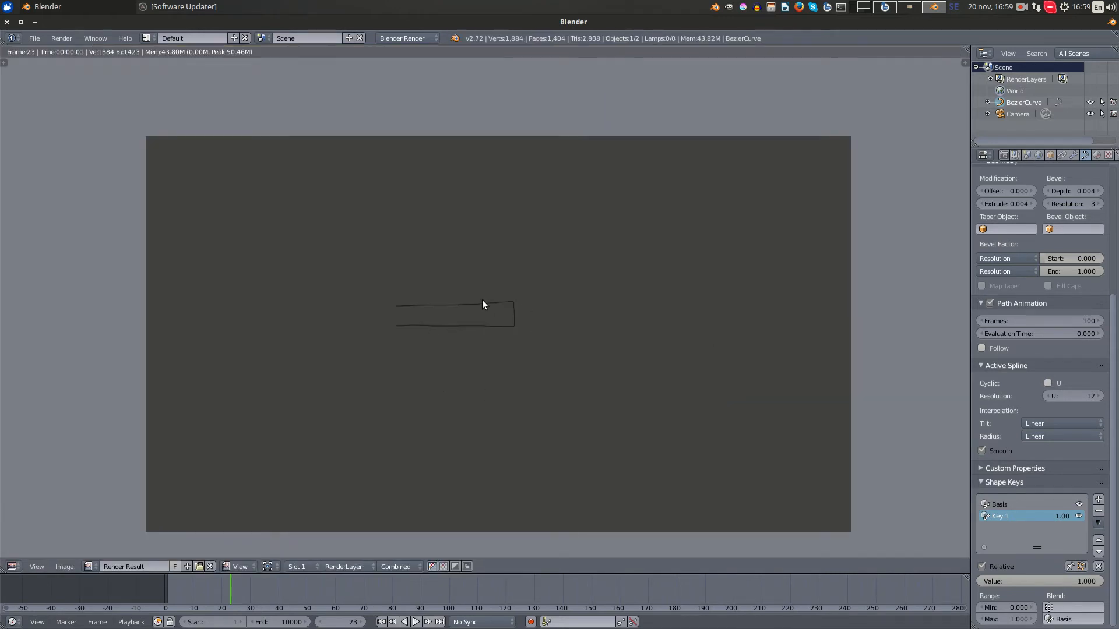
{"action": "key", "text": "Escape"}
- Go to frame 24 and insert a keyframe on Key 1's value at 1.000
{"action": "mouse_move", "coordinate": [236, 598]}
{"action": "left_mouse_down"}
{"action": "mouse_move", "coordinate": [171, 598]}
{"action": "mouse_move", "coordinate": [215, 600]}
{"action": "left_mouse_up"}
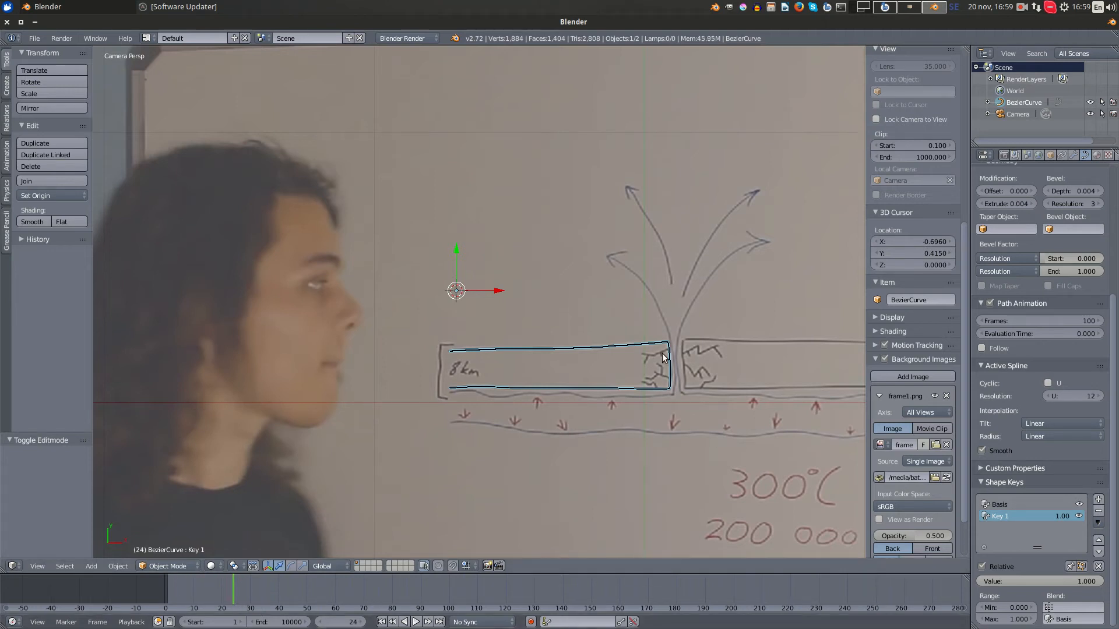
{"action": "middle_click_drag", "start_coordinate": [664, 358], "coordinate": [547, 312], "text": "shift"}
{"action": "scroll", "coordinate": [483, 313], "scroll_direction": "up", "scroll_amount": 3}
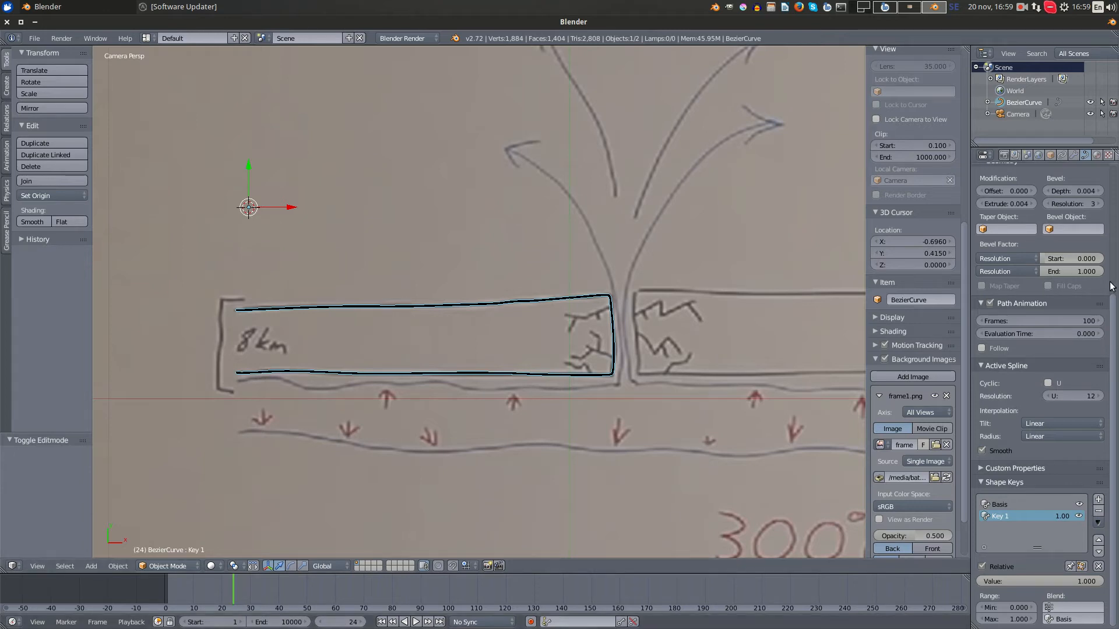
{"action": "scroll", "coordinate": [1109, 284], "scroll_direction": "up", "scroll_amount": 4}
{"action": "scroll", "coordinate": [1110, 280], "scroll_direction": "down", "scroll_amount": 4}
{"action": "left_click_drag", "start_coordinate": [1017, 577], "coordinate": [1096, 582]}
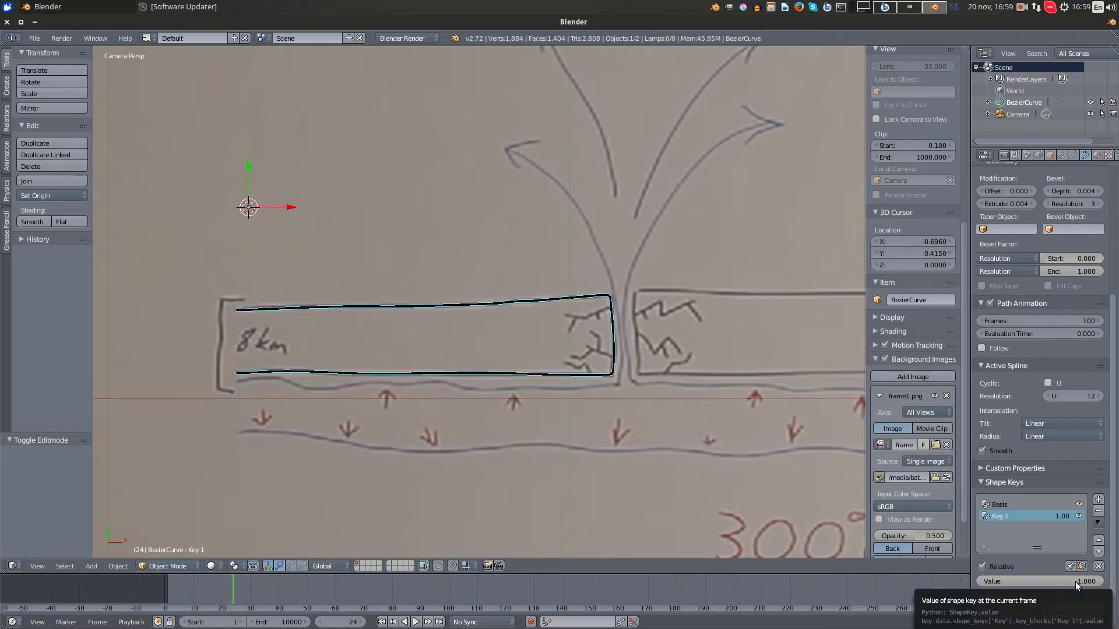
{"action": "key", "text": "i"}
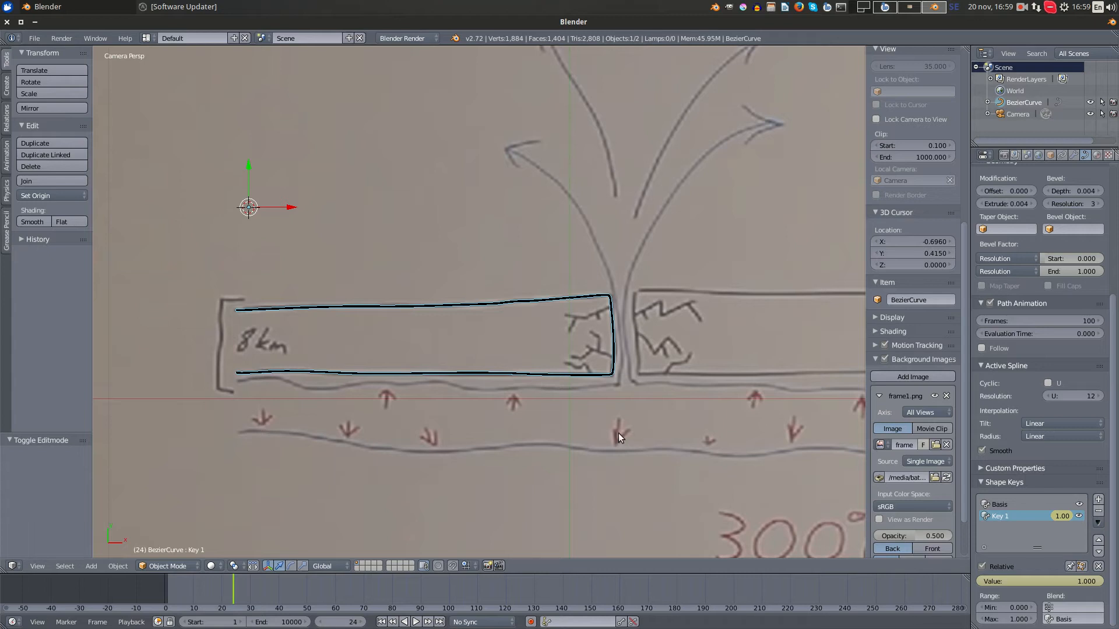
- Go to frame 48, set Key 1's value to 0.000 and insert a keyframe on it
{"action": "left_click", "coordinate": [238, 593]}
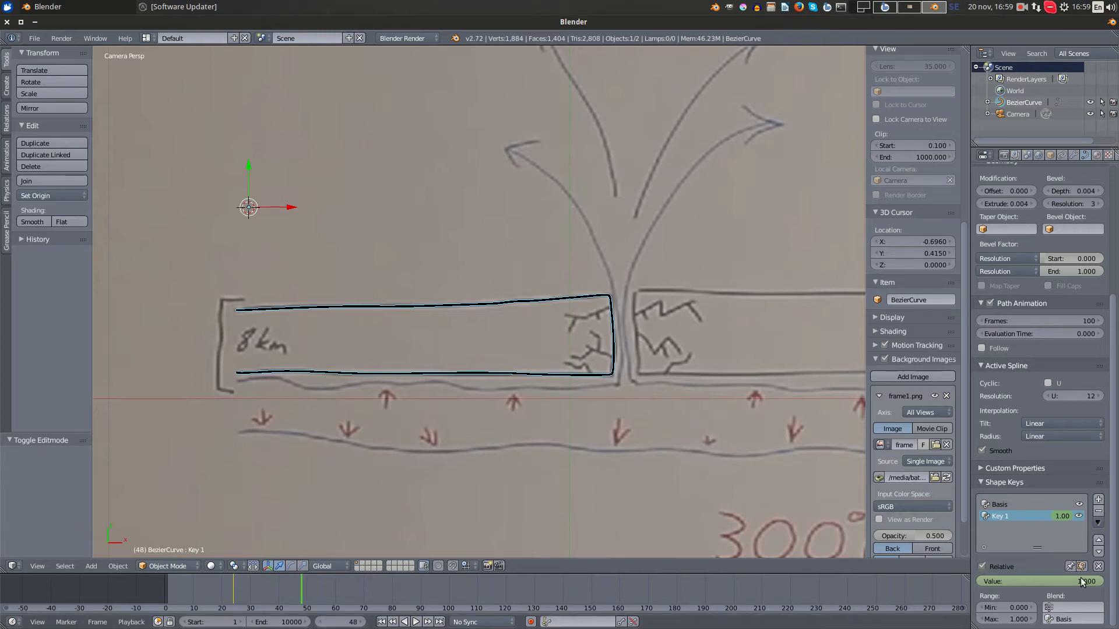
{"action": "left_click_drag", "start_coordinate": [1078, 580], "coordinate": [950, 581]}
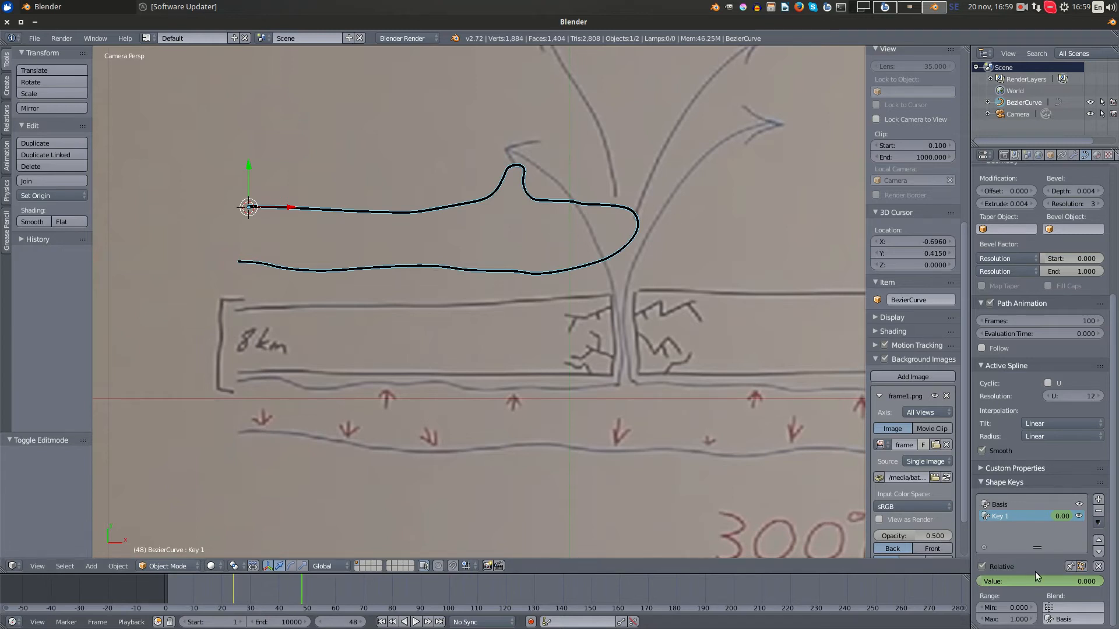
{"action": "key", "text": "i"}
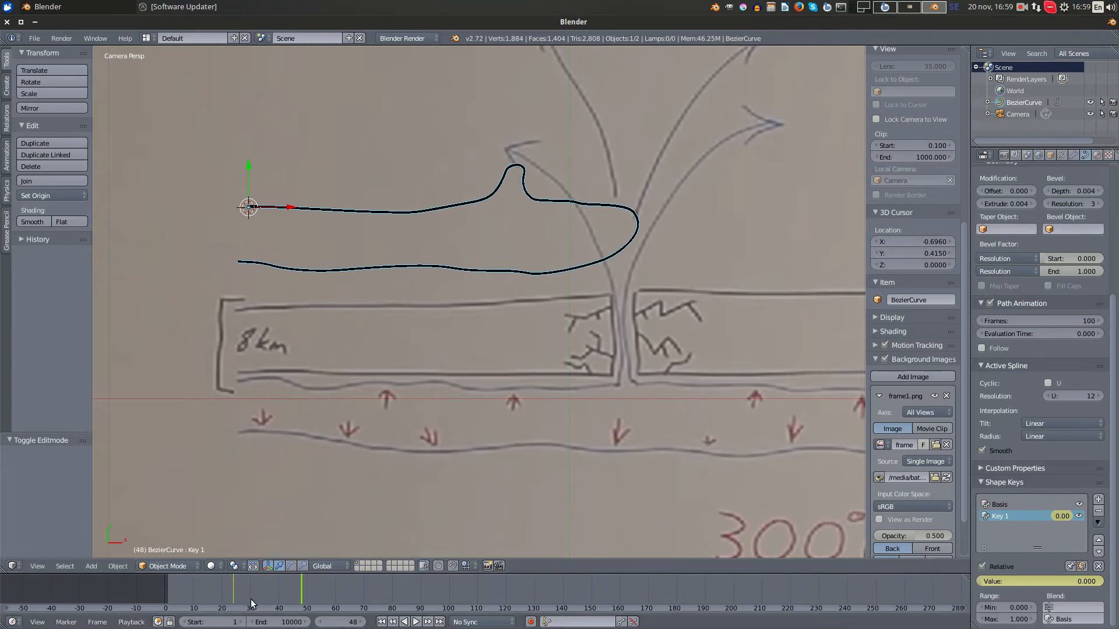
- Set the animation's end frame to 73 and return to the start of the timeline
{"action": "left_click_drag", "start_coordinate": [360, 584], "coordinate": [383, 587]}
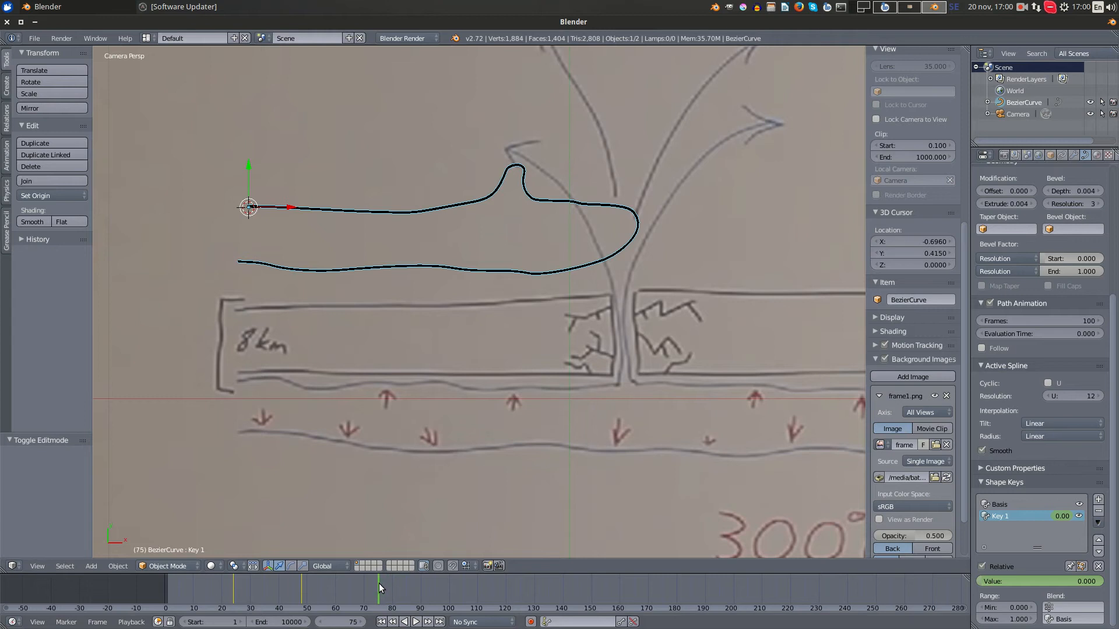
{"action": "key", "text": "e"}
{"action": "left_click_drag", "start_coordinate": [380, 582], "coordinate": [175, 594]}
{"action": "key", "text": "e"}
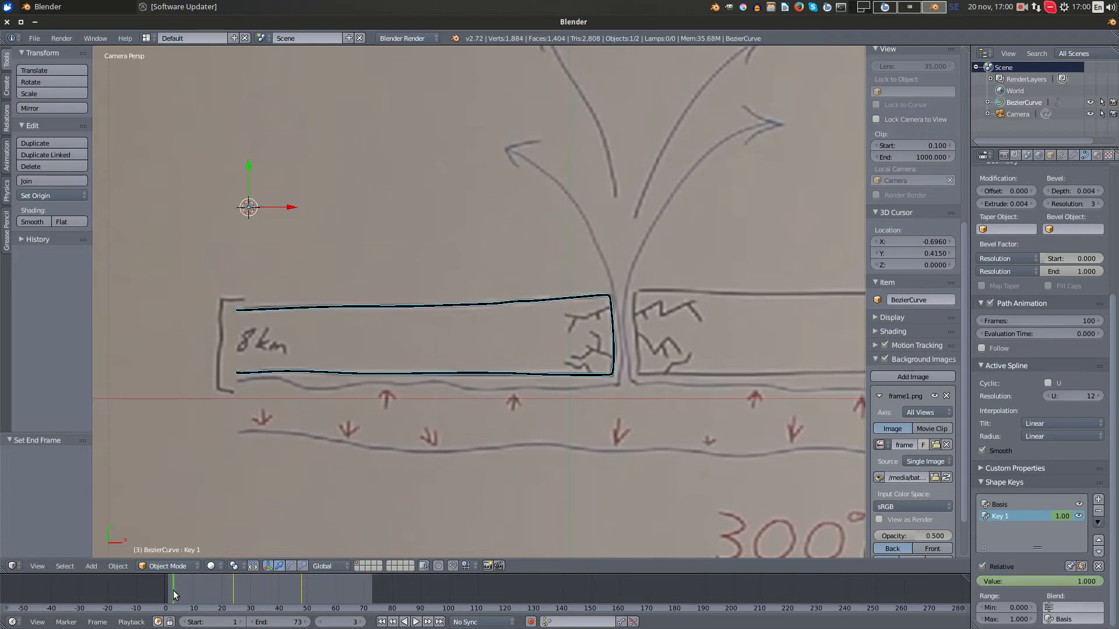
- Play back the shape key morph, render frame 48 to check the plate outline, and close the render
{"action": "key", "text": "alt+a"}
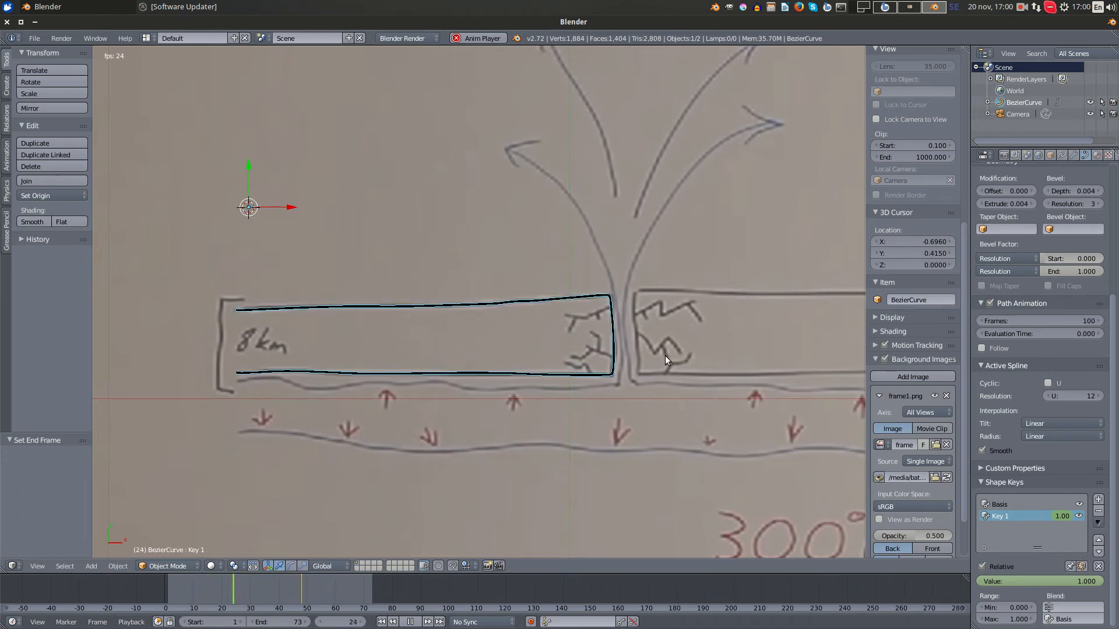
{"action": "key", "text": "F12"}
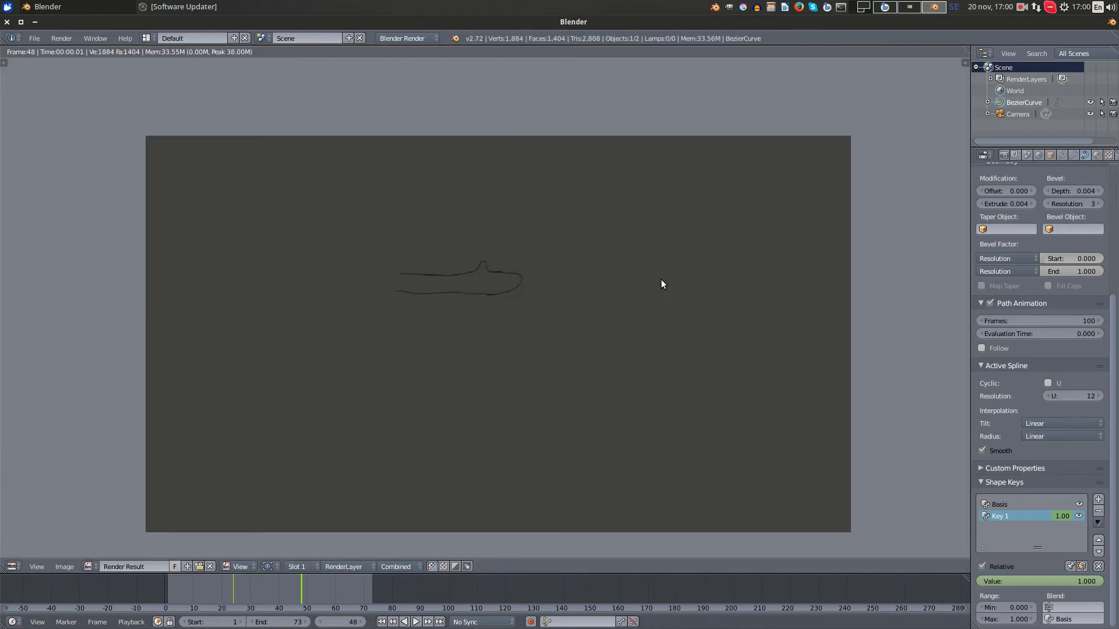
{"action": "key", "text": "Escape"}
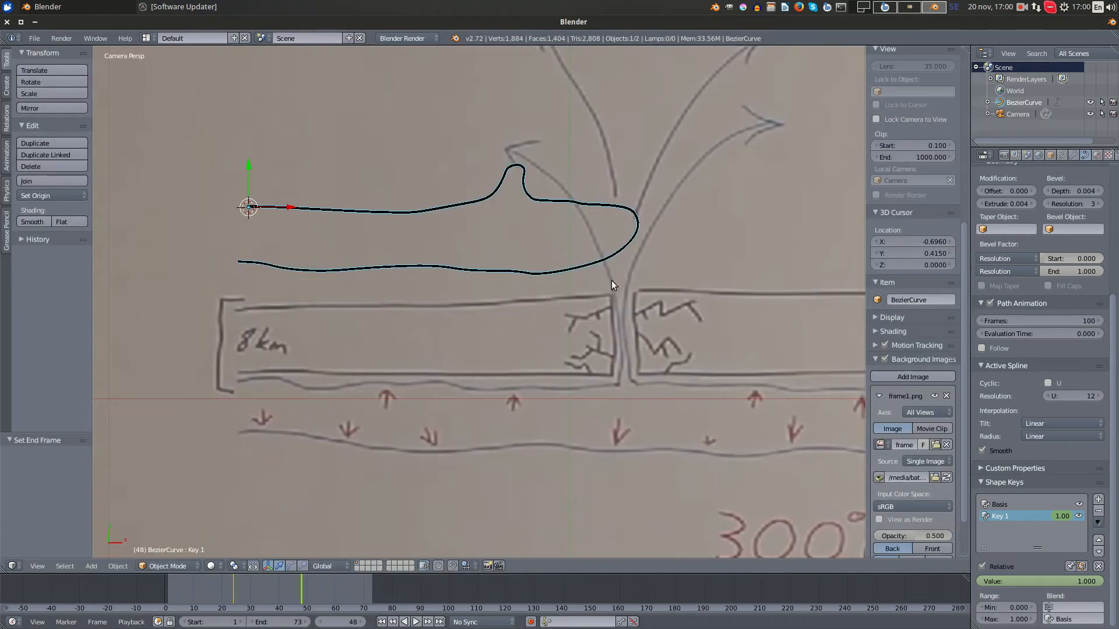
- Go to frame 23 and thicken the curve's line by setting its bevel depth to 0.005
{"action": "left_click_drag", "start_coordinate": [297, 585], "coordinate": [230, 588]}
{"action": "scroll", "coordinate": [617, 320], "scroll_direction": "up", "scroll_amount": 2}
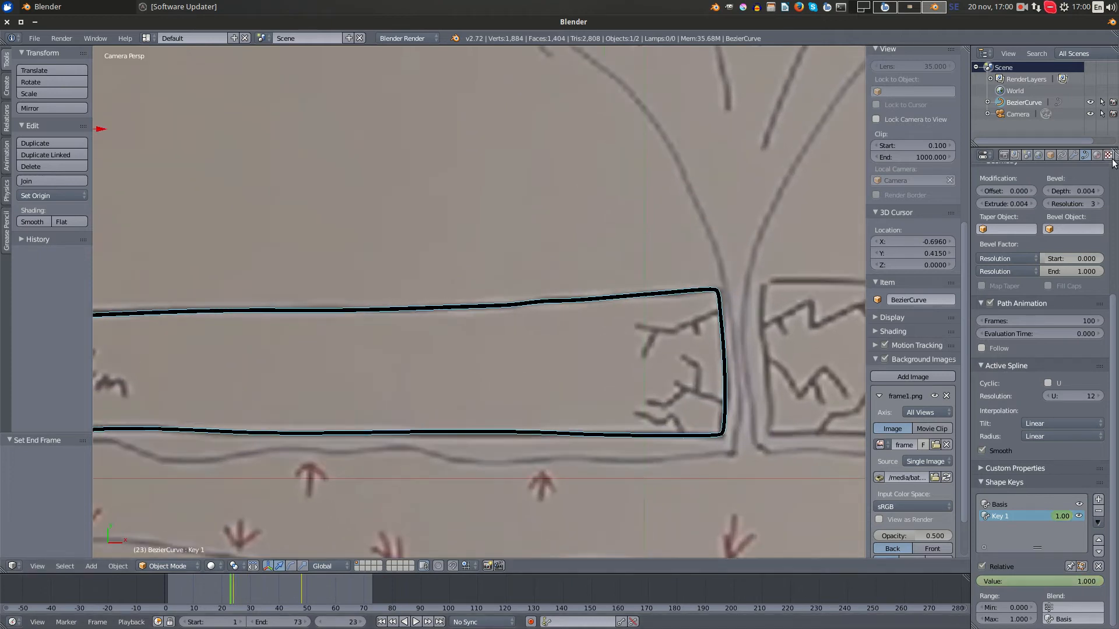
{"action": "left_click", "coordinate": [1099, 192]}
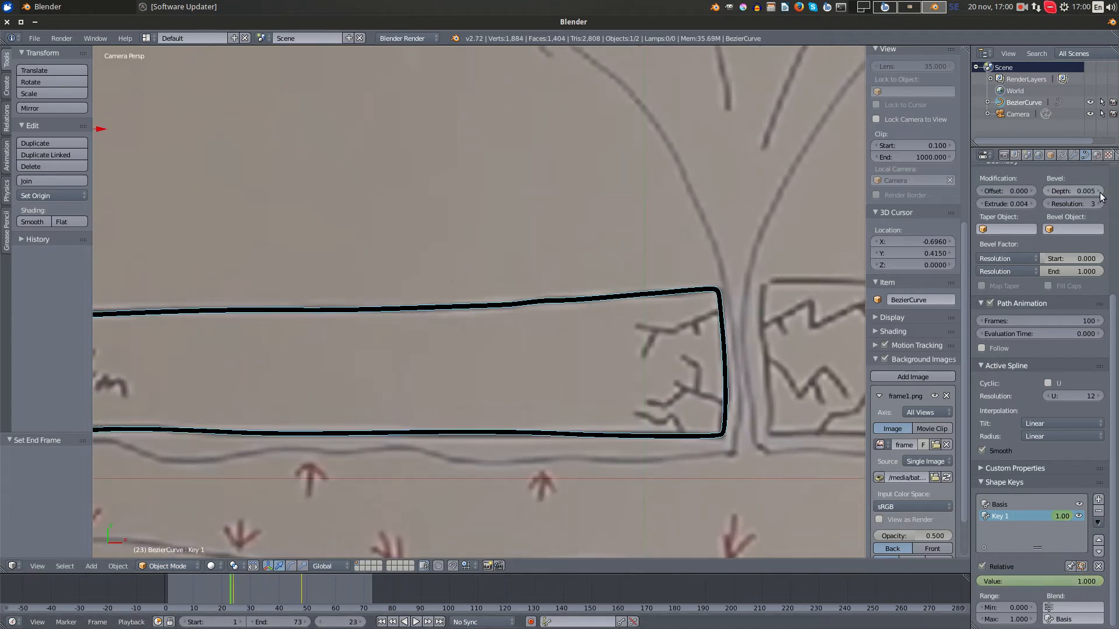
{"action": "scroll", "coordinate": [733, 339], "scroll_direction": "down", "scroll_amount": 2}
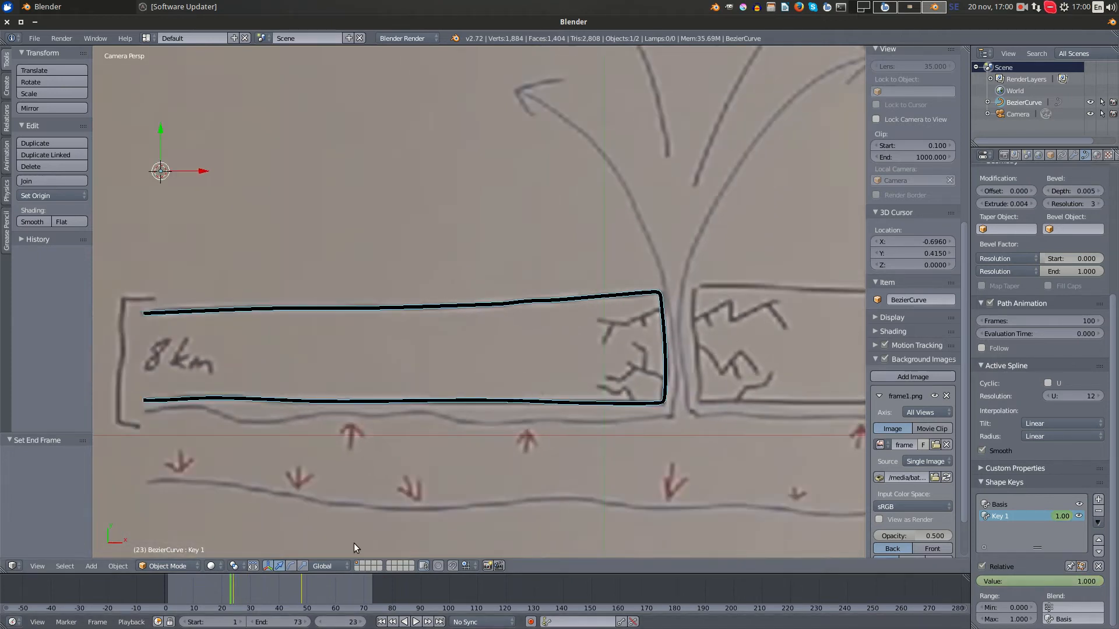
- Raise the world's environment lighting energy to 2.000, render frame 0 to check the line, and close the render
{"action": "left_click_drag", "start_coordinate": [261, 578], "coordinate": [162, 591]}
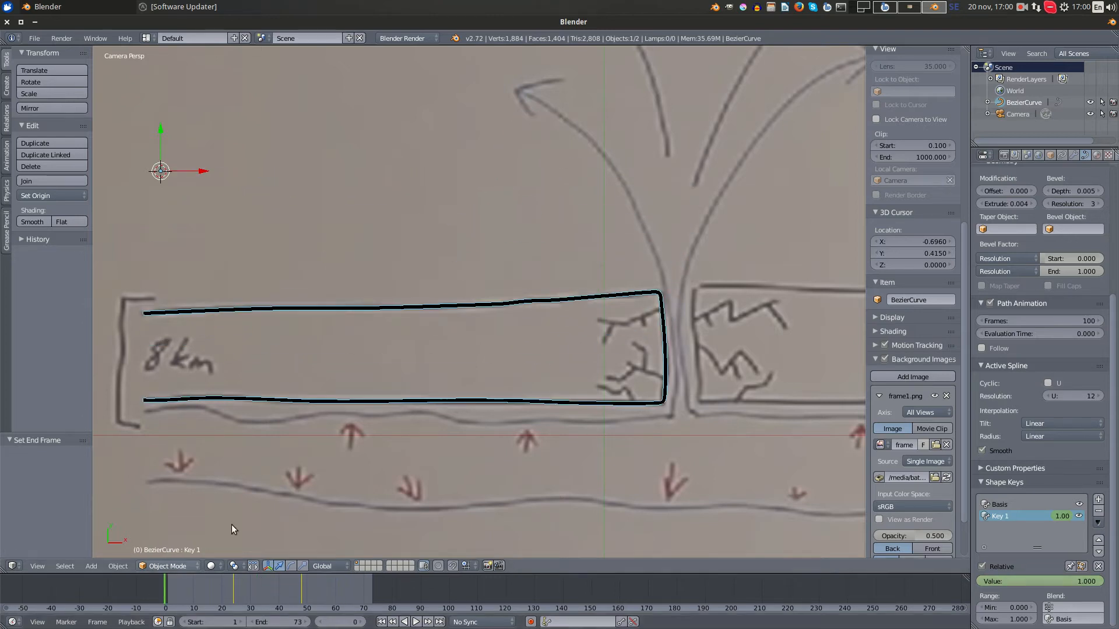
{"action": "scroll", "coordinate": [431, 326], "scroll_direction": "down", "scroll_amount": 2}
{"action": "mouse_move", "coordinate": [508, 269]}
{"action": "middle_mouse_down", "text": "shift"}
{"action": "mouse_move", "coordinate": [556, 305]}
{"action": "mouse_move", "coordinate": [438, 275]}
{"action": "middle_mouse_up", "text": "shift"}
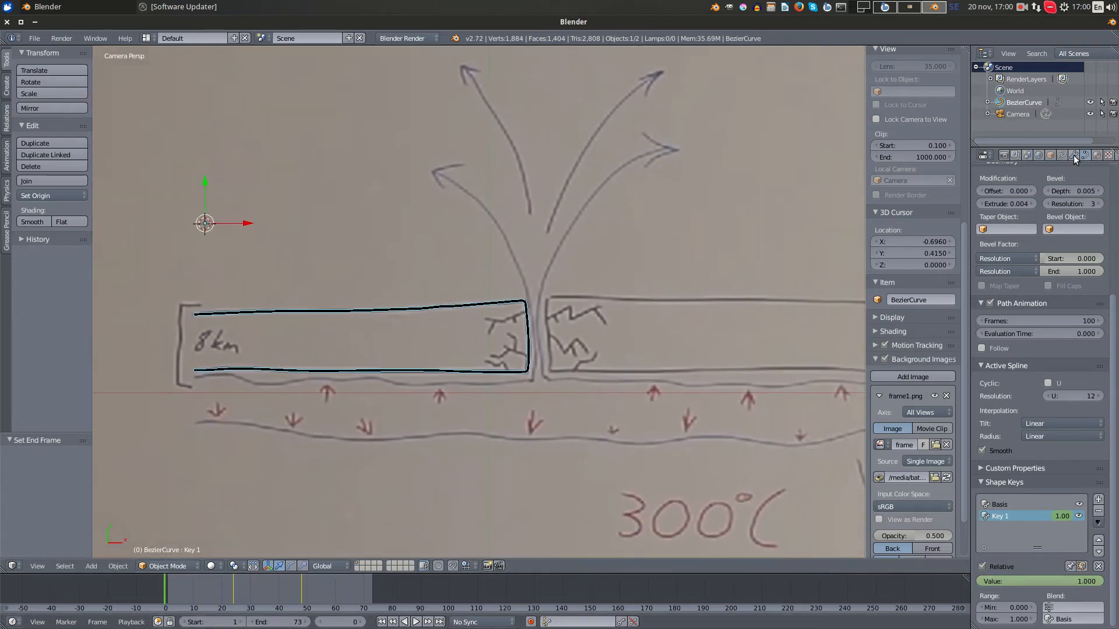
{"action": "left_click", "coordinate": [1096, 155]}
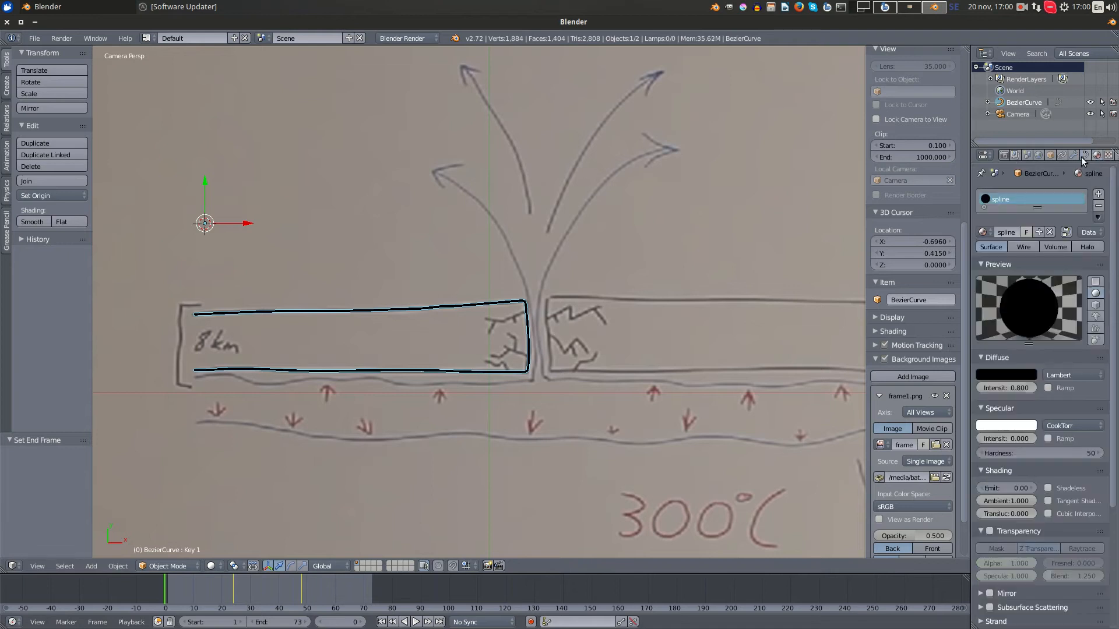
{"action": "left_click", "coordinate": [1037, 155]}
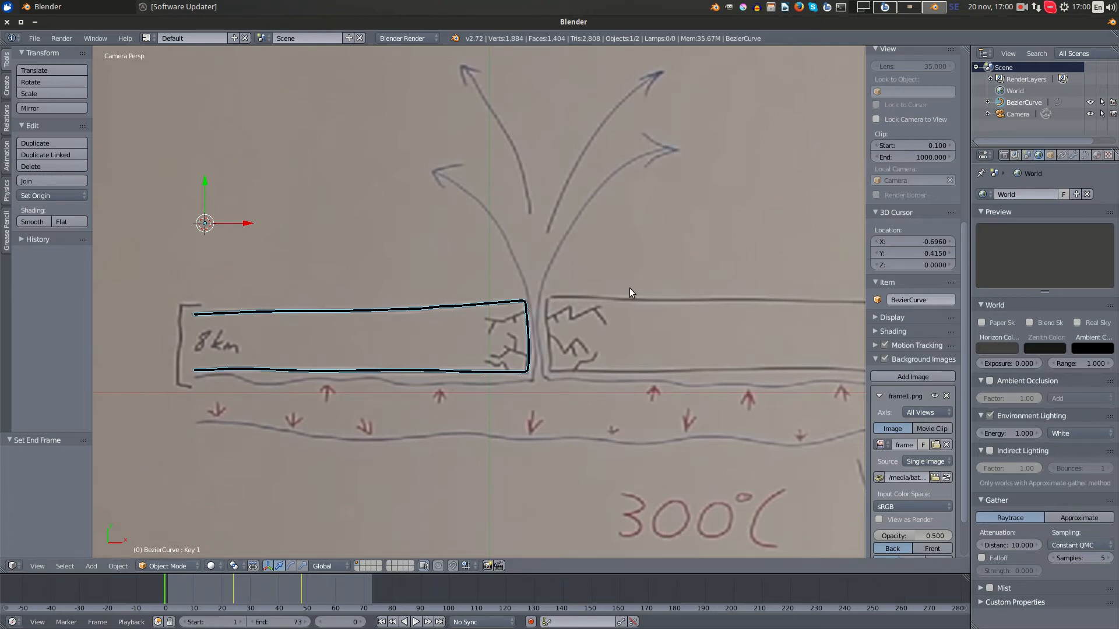
{"action": "left_click", "coordinate": [1012, 433]}
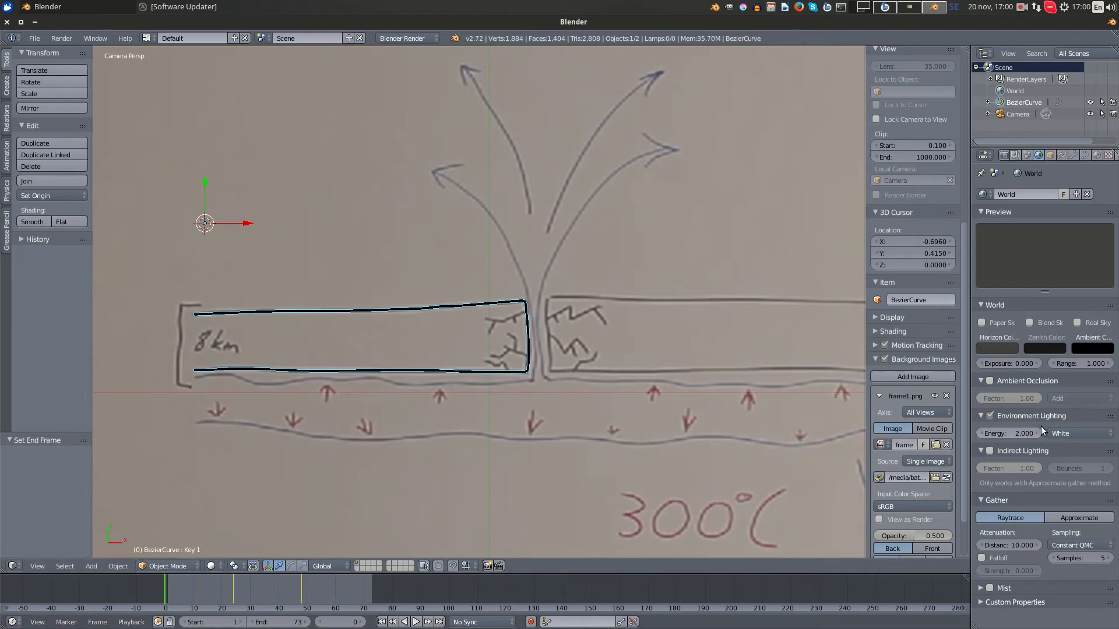
{"action": "key", "text": "F12"}
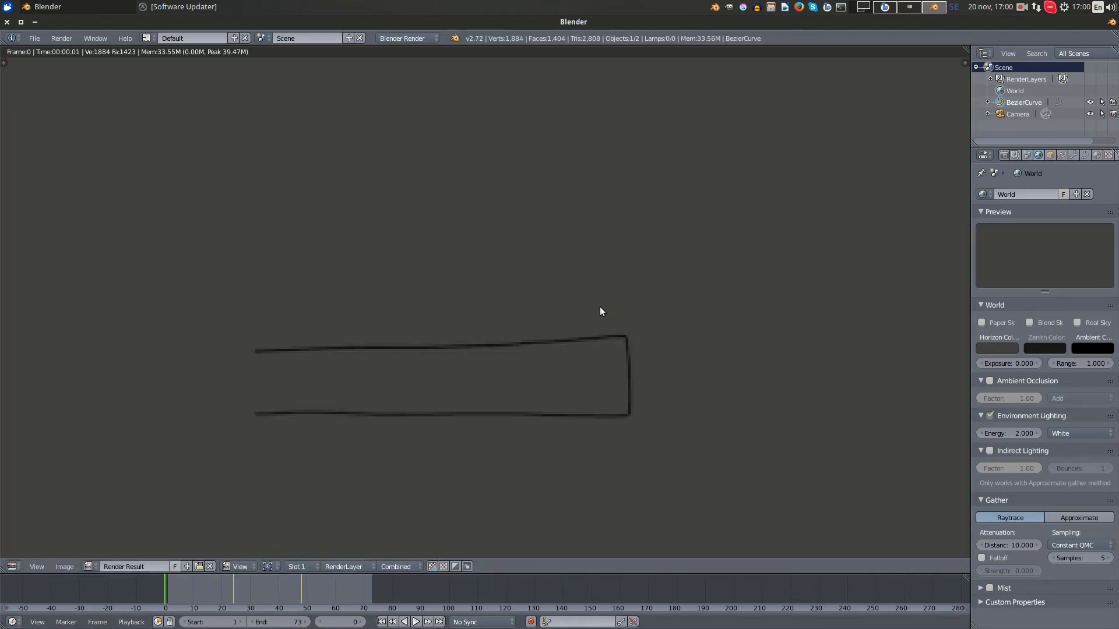
{"action": "key", "text": "Escape"}
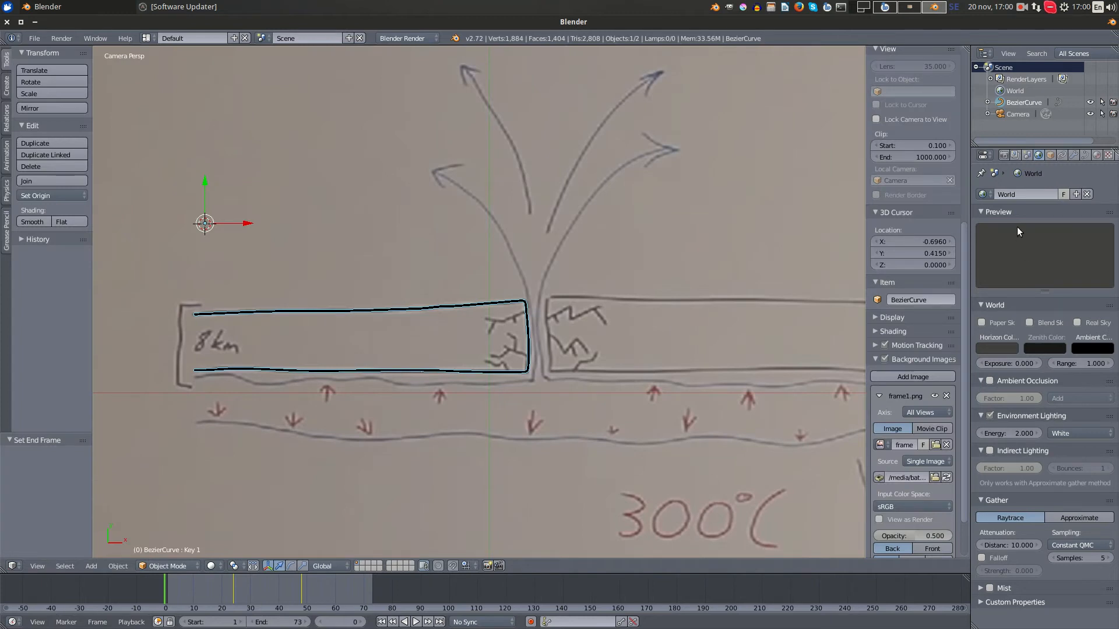
- Set the render's alpha mode to Transparent in the shading settings
{"action": "left_click", "coordinate": [1003, 155]}
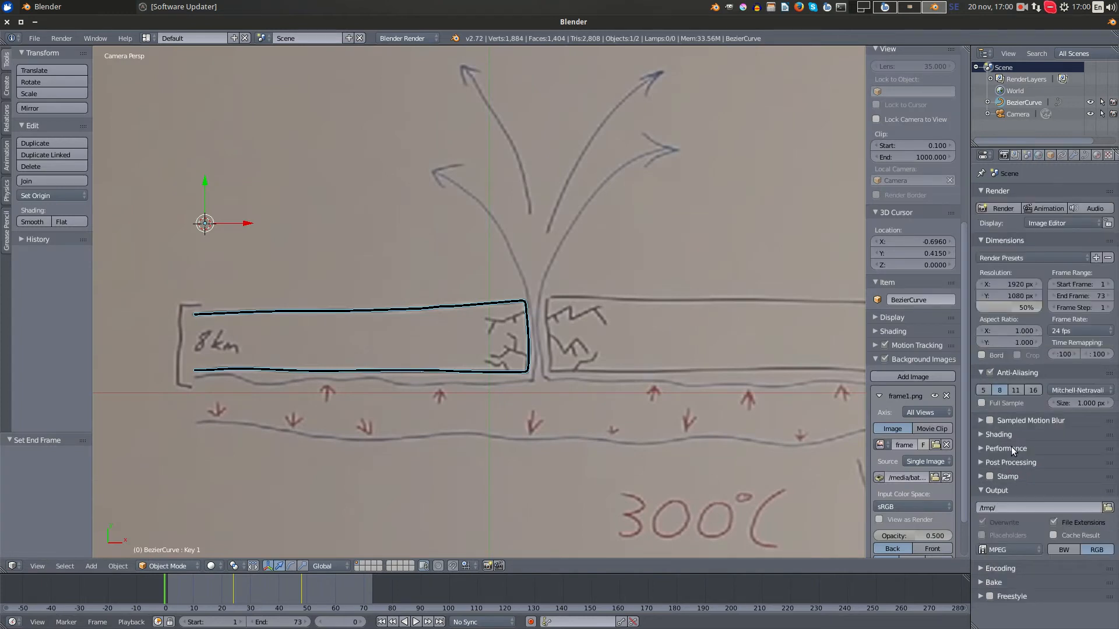
{"action": "left_click", "coordinate": [985, 434]}
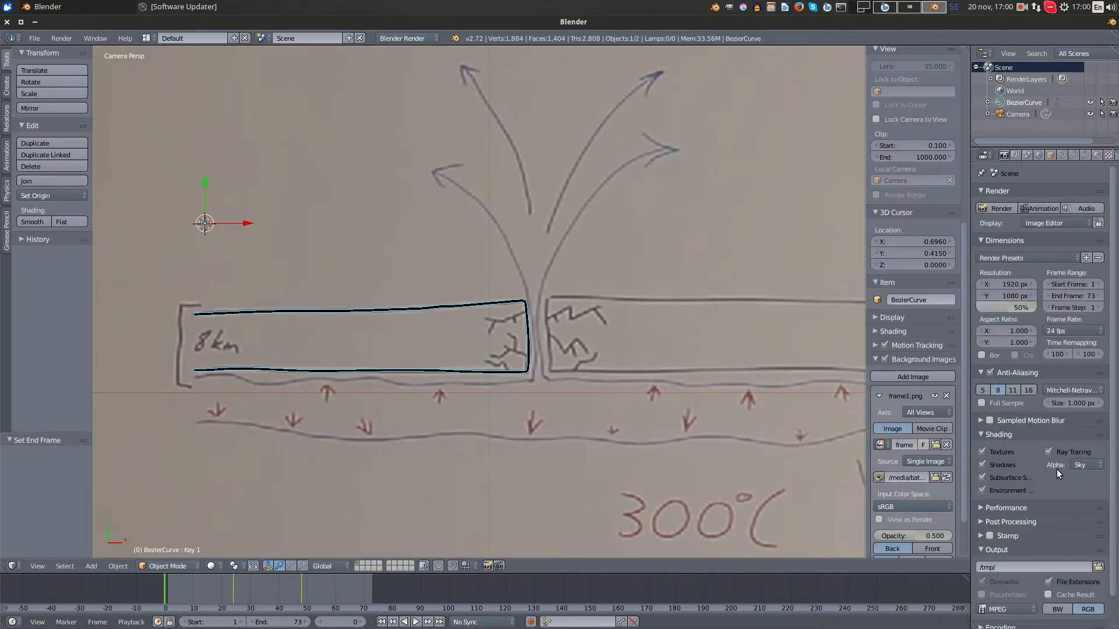
{"action": "left_click", "coordinate": [1082, 465]}
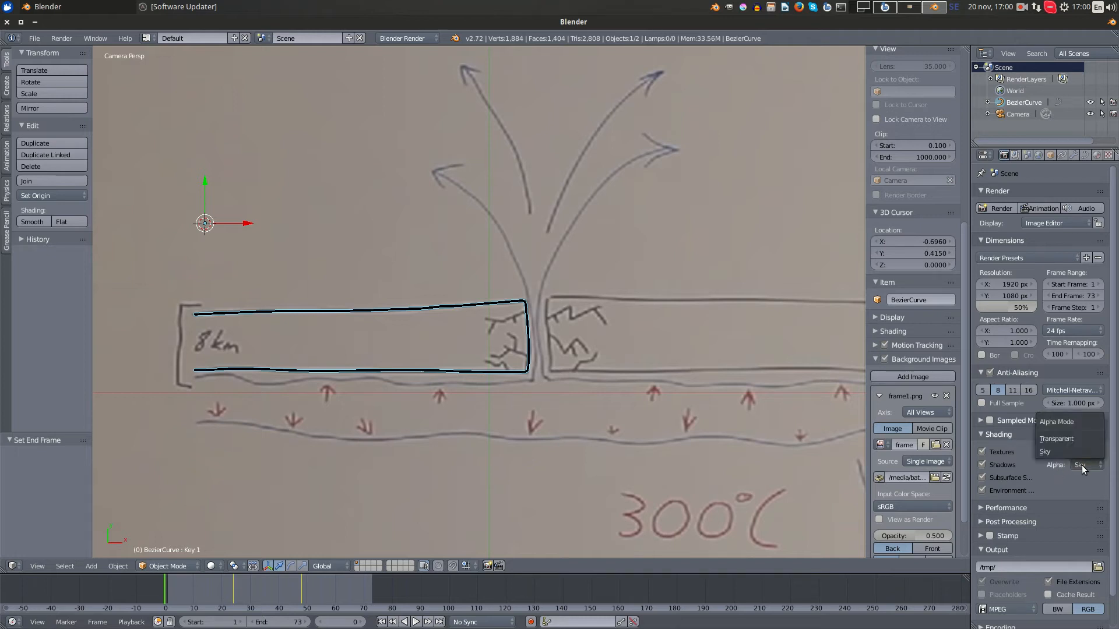
{"action": "left_click", "coordinate": [1064, 437]}
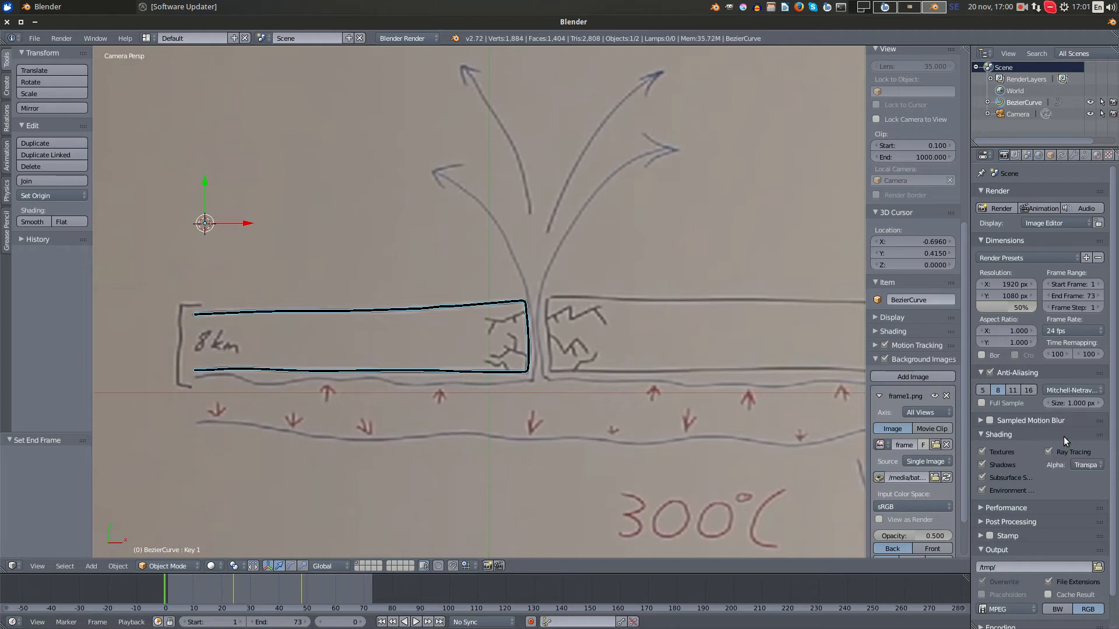
- Render frame 0 to inspect the outline on the transparent background, go to frame 48, and close the render
{"action": "key", "text": "F12"}
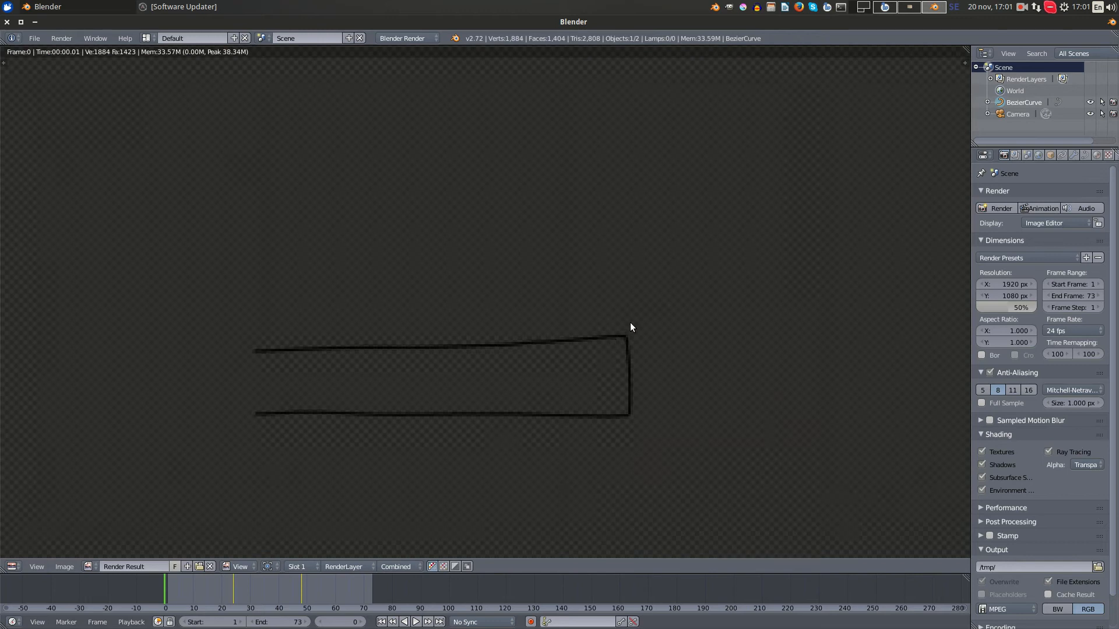
{"action": "scroll", "coordinate": [653, 349], "scroll_direction": "up", "scroll_amount": 5}
{"action": "scroll", "coordinate": [668, 372], "scroll_direction": "down", "scroll_amount": 5}
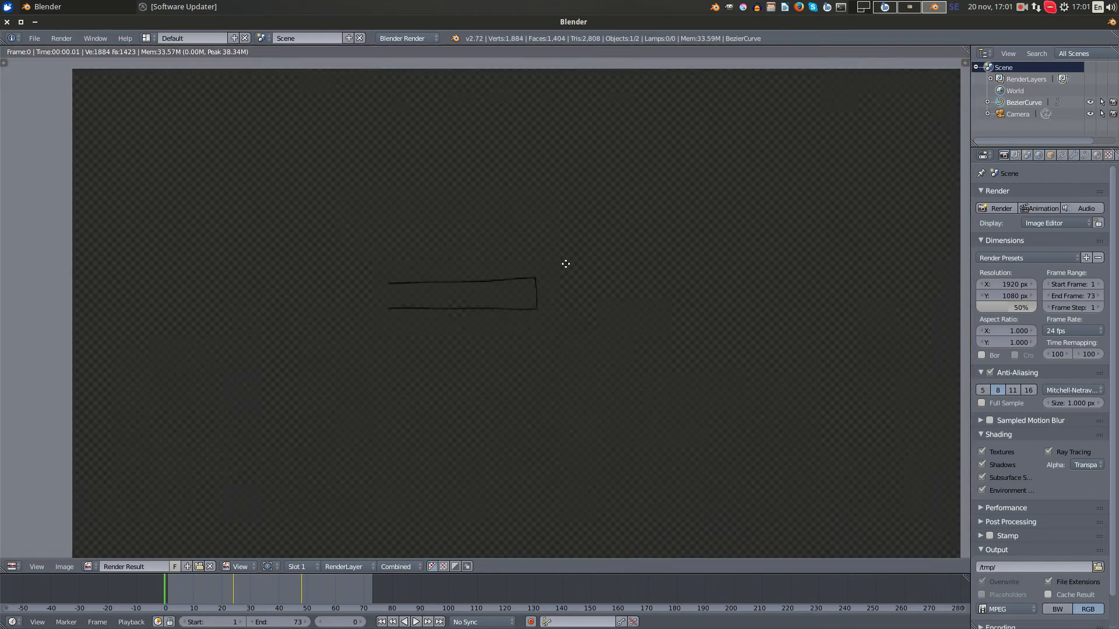
{"action": "scroll", "coordinate": [531, 299], "scroll_direction": "up", "scroll_amount": 4}
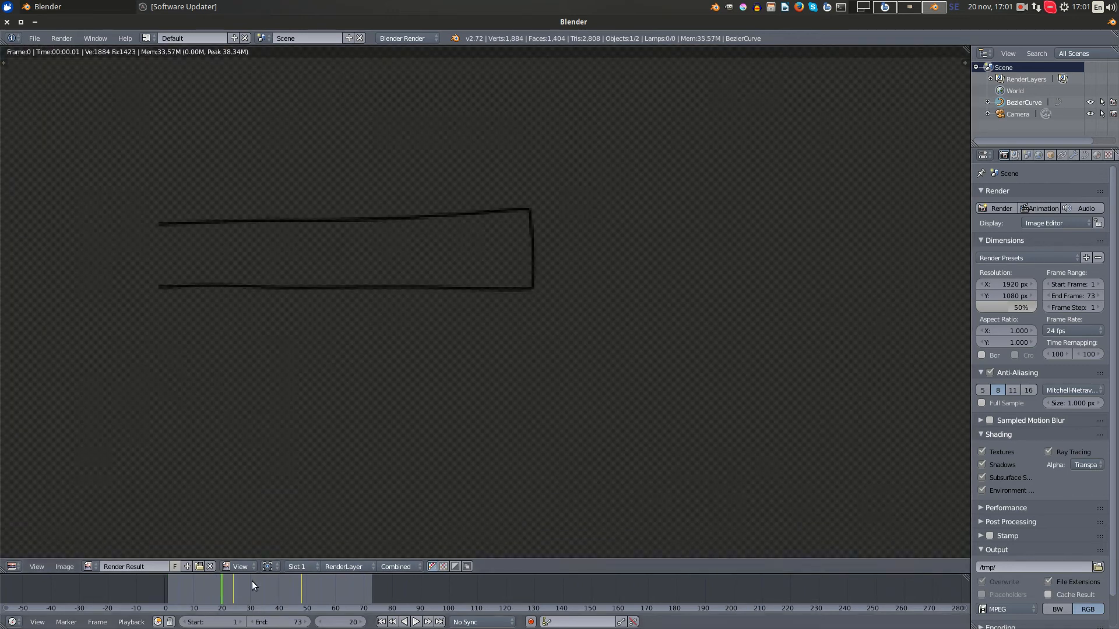
{"action": "left_click", "coordinate": [302, 593]}
{"action": "key", "text": "Escape"}
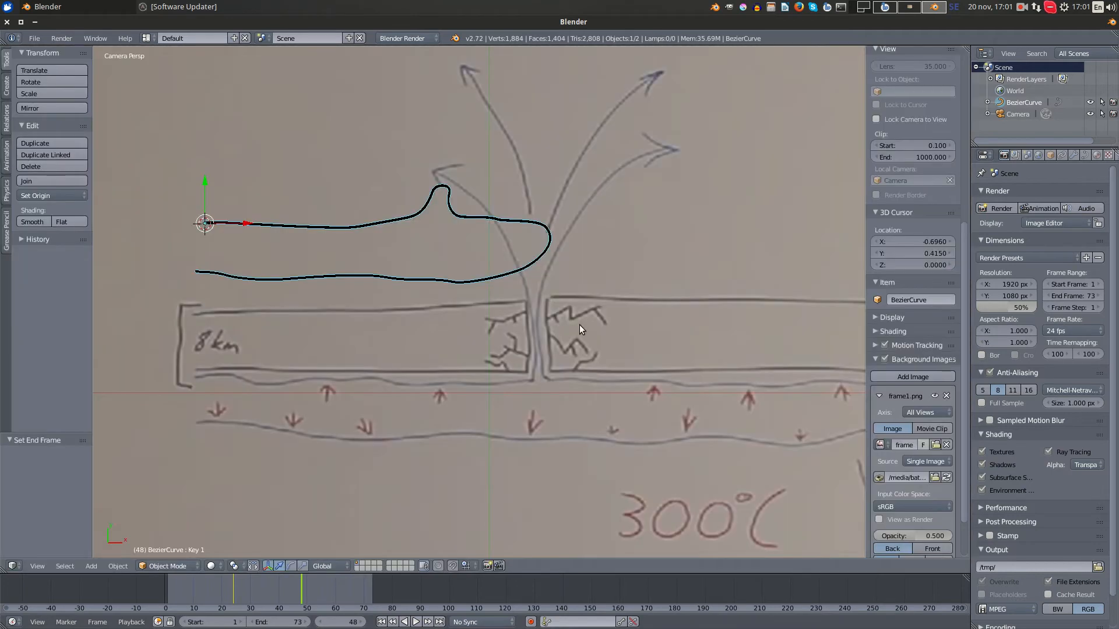
- Set the render resolution scale to 100%
{"action": "middle_click_drag", "start_coordinate": [617, 319], "coordinate": [577, 283], "text": "shift"}
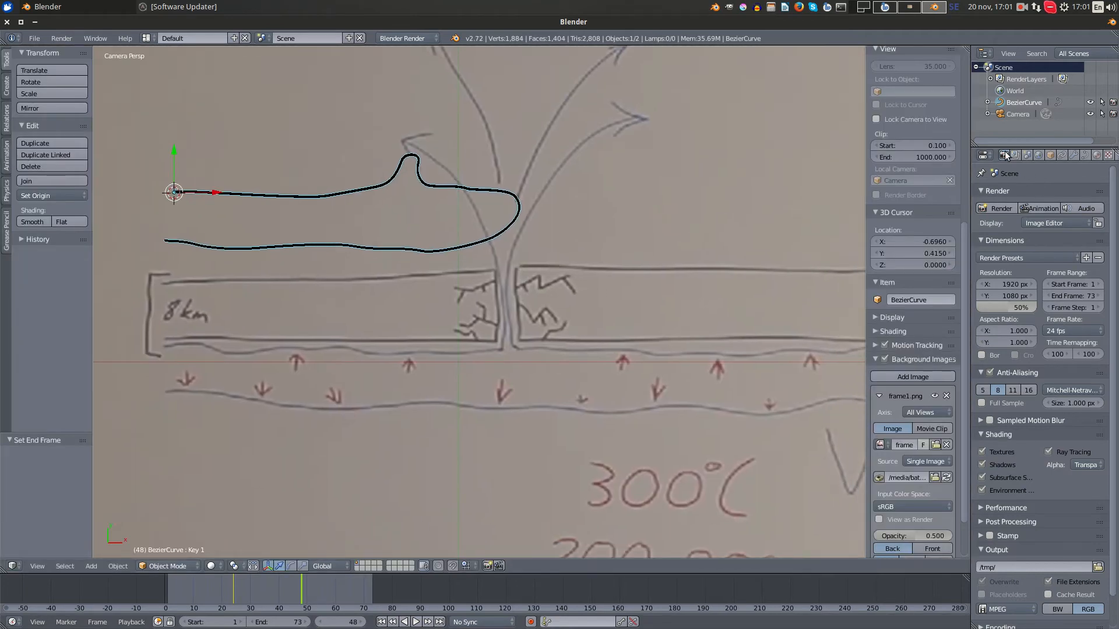
{"action": "left_click_drag", "start_coordinate": [1007, 303], "coordinate": [1037, 304]}
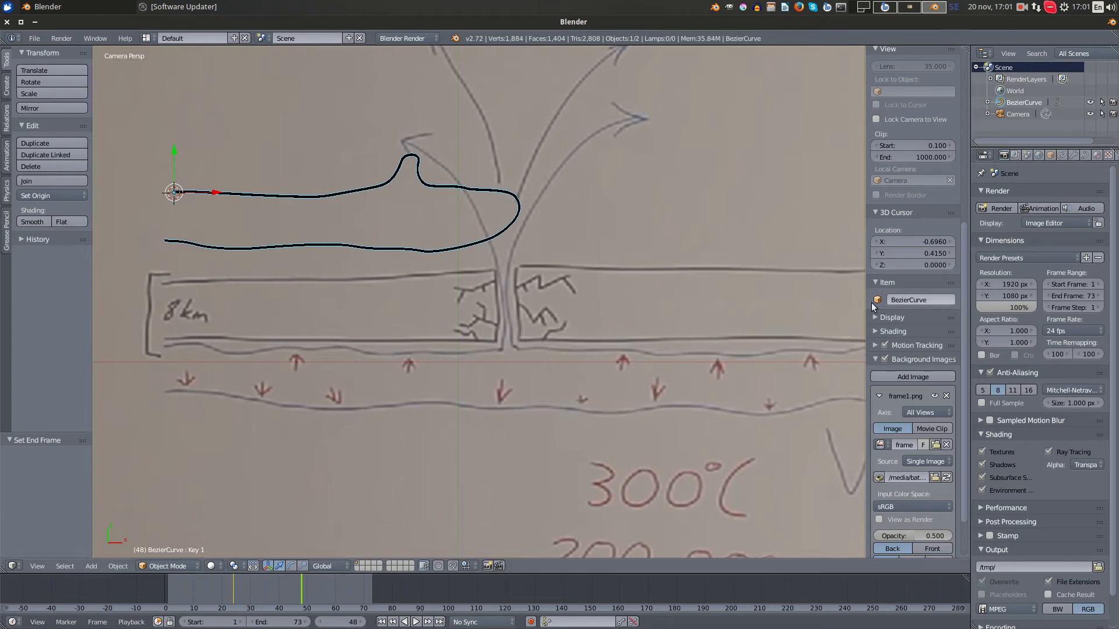
- Browse for the render output location, create a render_seq folder inside friendly_penguin/spline_tutorial on the storage drive, and open it
{"action": "scroll", "coordinate": [1099, 427], "scroll_direction": "down", "scroll_amount": 2}
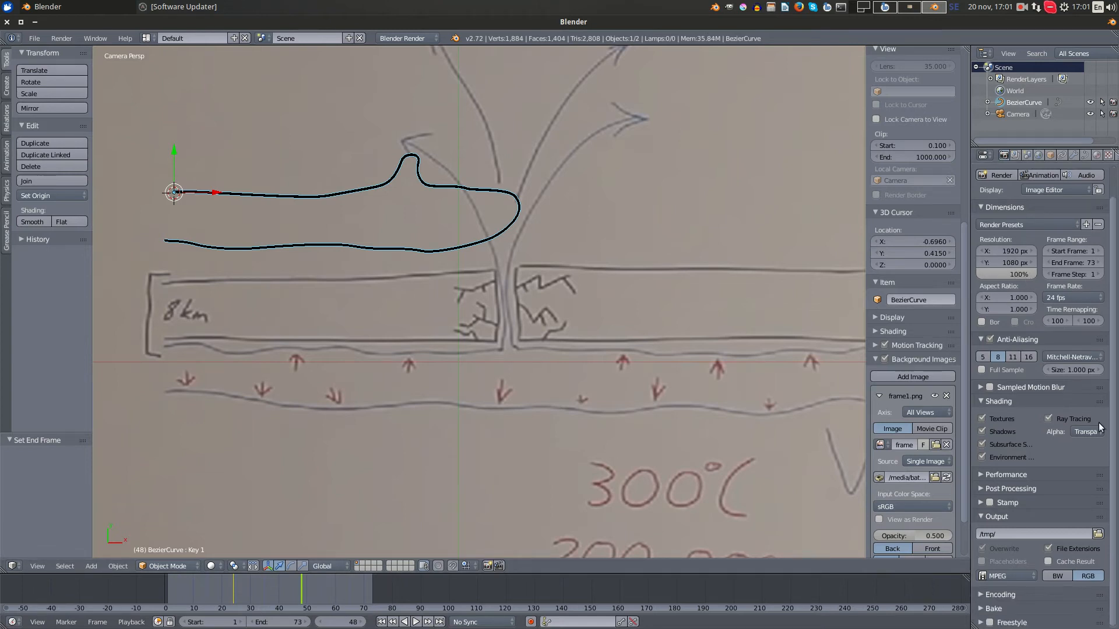
{"action": "left_click", "coordinate": [1097, 535]}
{"action": "left_click", "coordinate": [18, 103]}
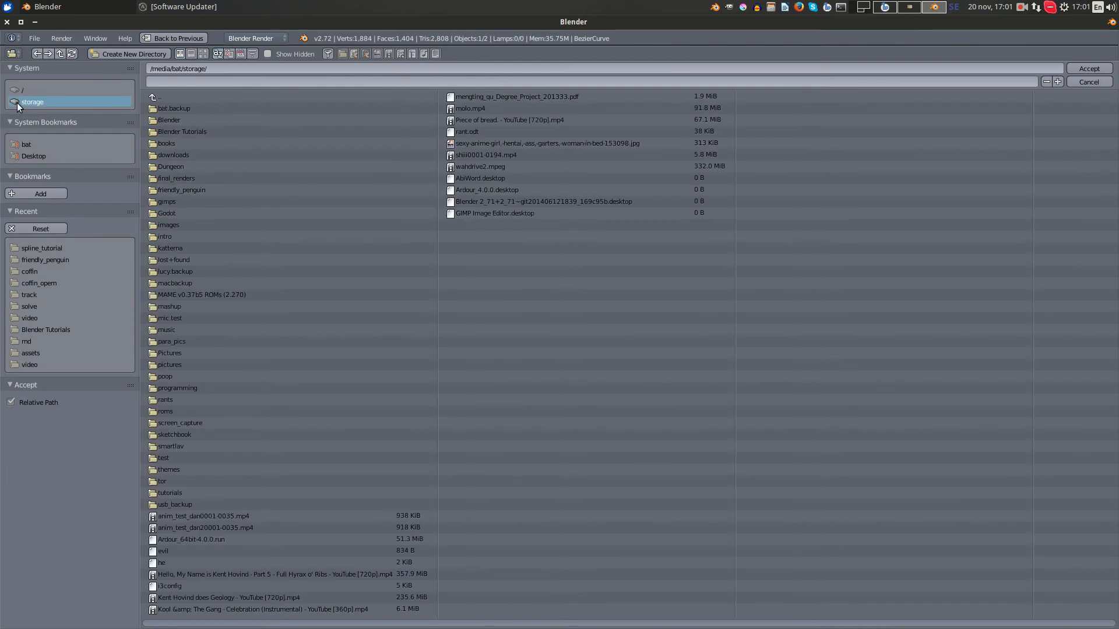
{"action": "left_click", "coordinate": [232, 189]}
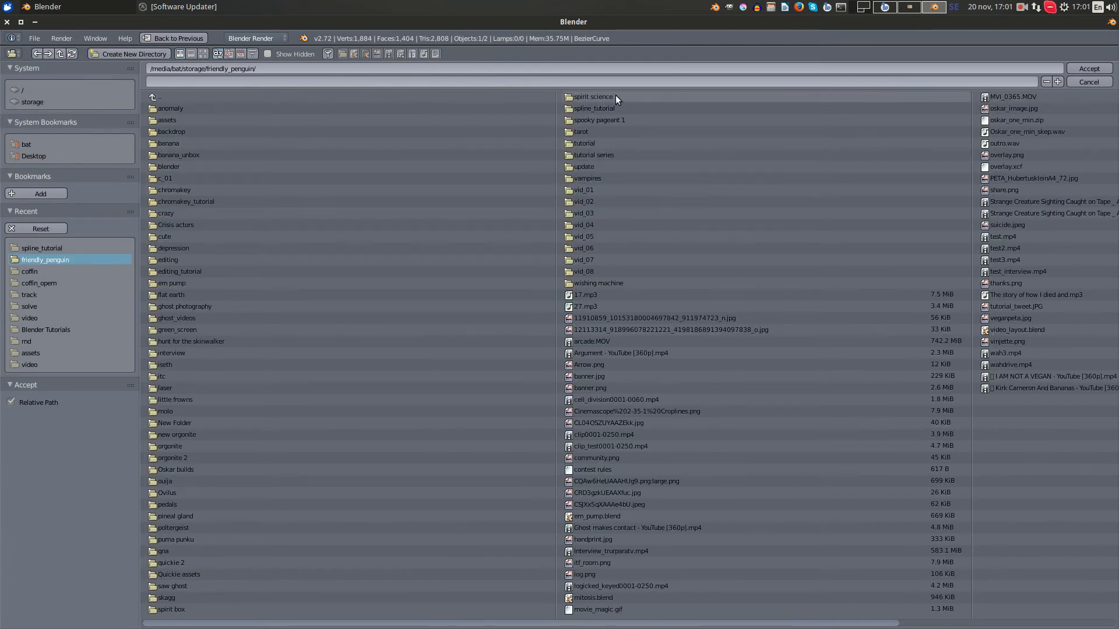
{"action": "left_click", "coordinate": [624, 108]}
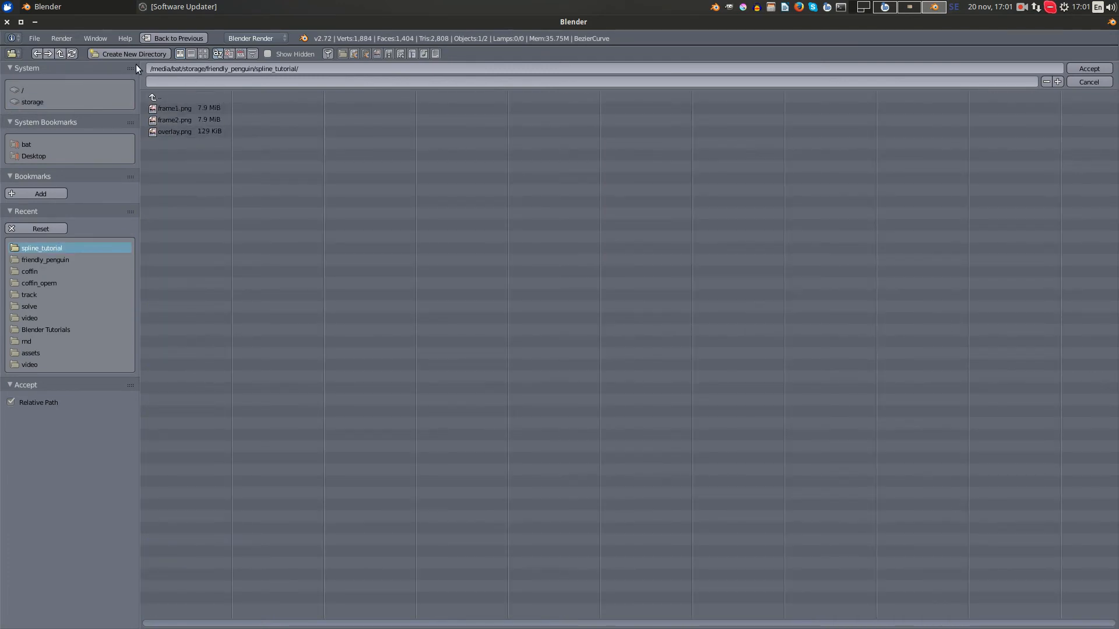
{"action": "left_click", "coordinate": [124, 54]}
{"action": "type", "text": "render_s"}
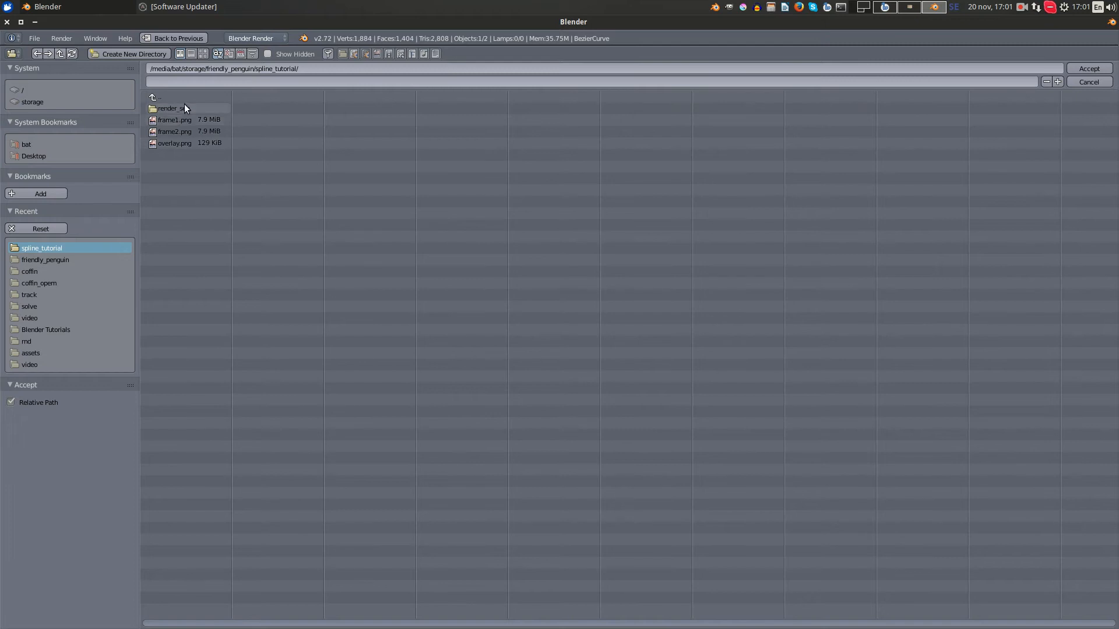
{"action": "left_click", "coordinate": [182, 108]}
- Name the output files spile_ and accept render_seq as the render output folder
{"action": "left_click", "coordinate": [171, 79]}
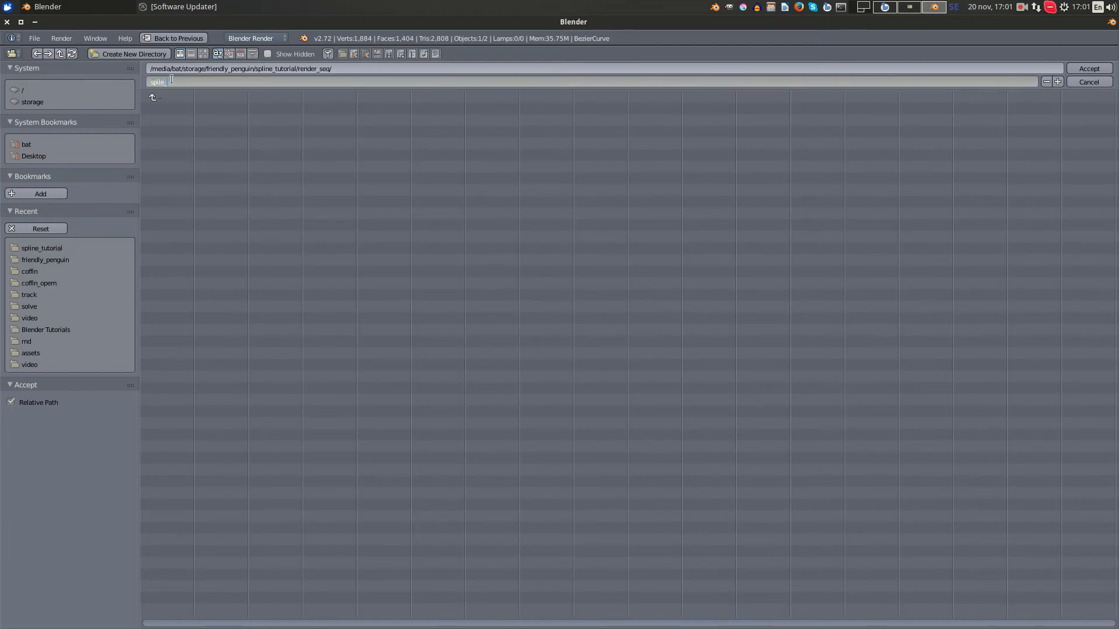
{"action": "left_click", "coordinate": [1079, 71]}
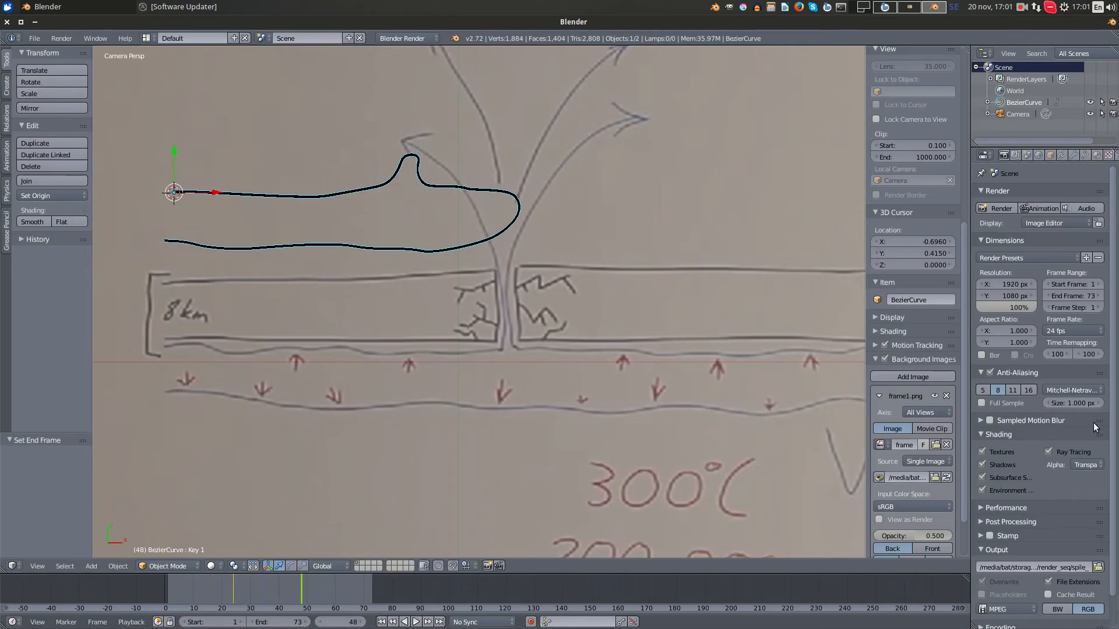
{"action": "scroll", "coordinate": [1093, 422], "scroll_direction": "down", "scroll_amount": 2}
{"action": "scroll", "coordinate": [1023, 557], "scroll_direction": "up", "scroll_amount": 1}
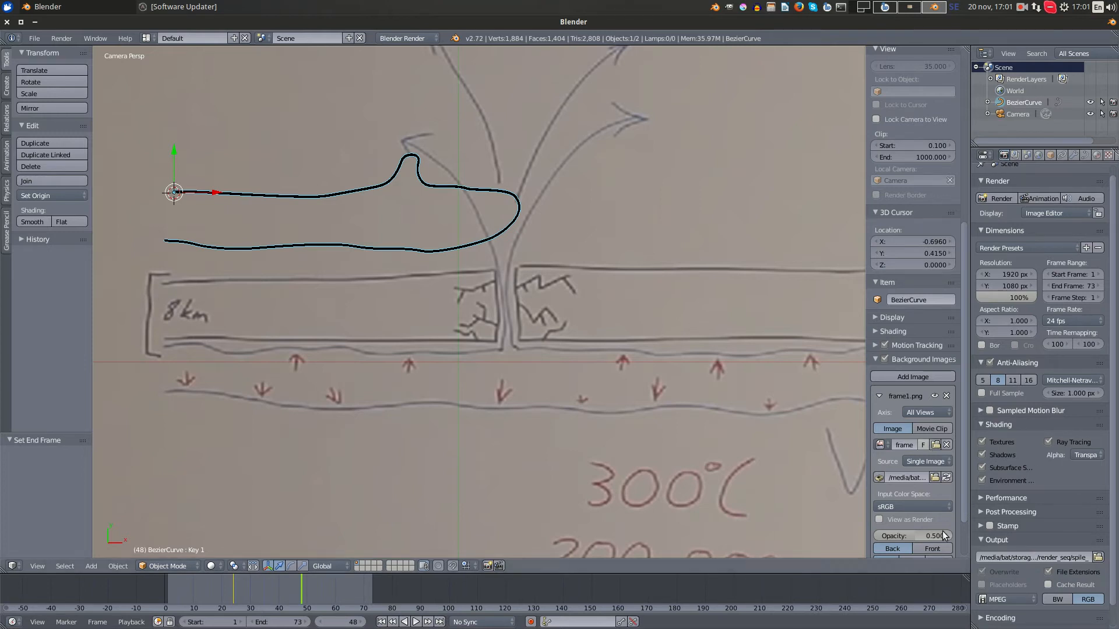
- Set the render output file format to Targa with RGBA color so the image sequence keeps its alpha channel
{"action": "left_click", "coordinate": [1015, 597]}
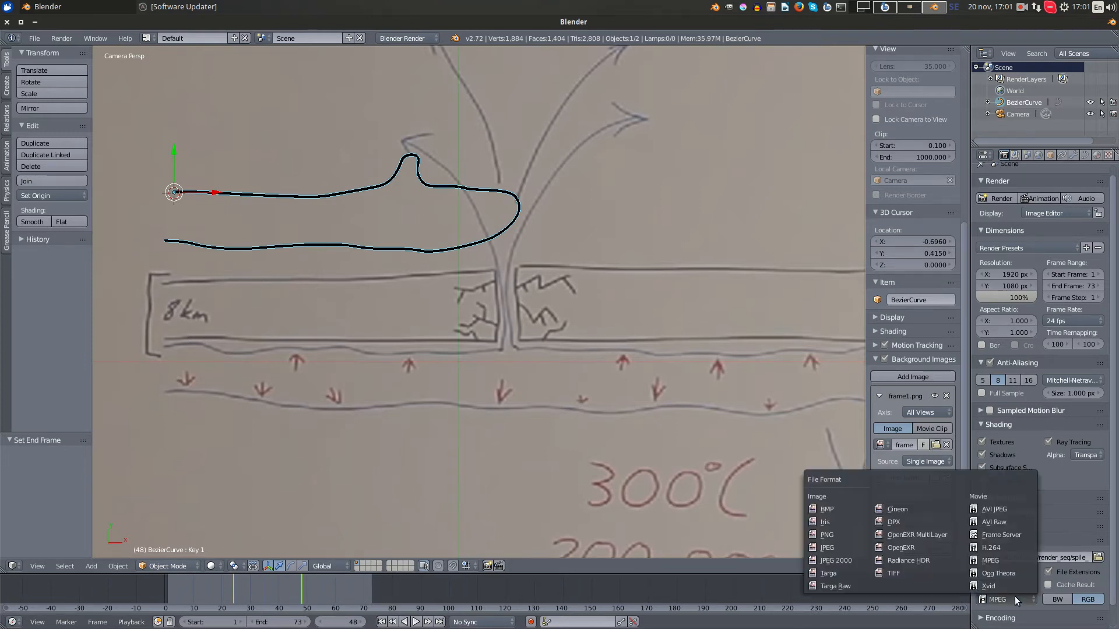
{"action": "left_click", "coordinate": [840, 573]}
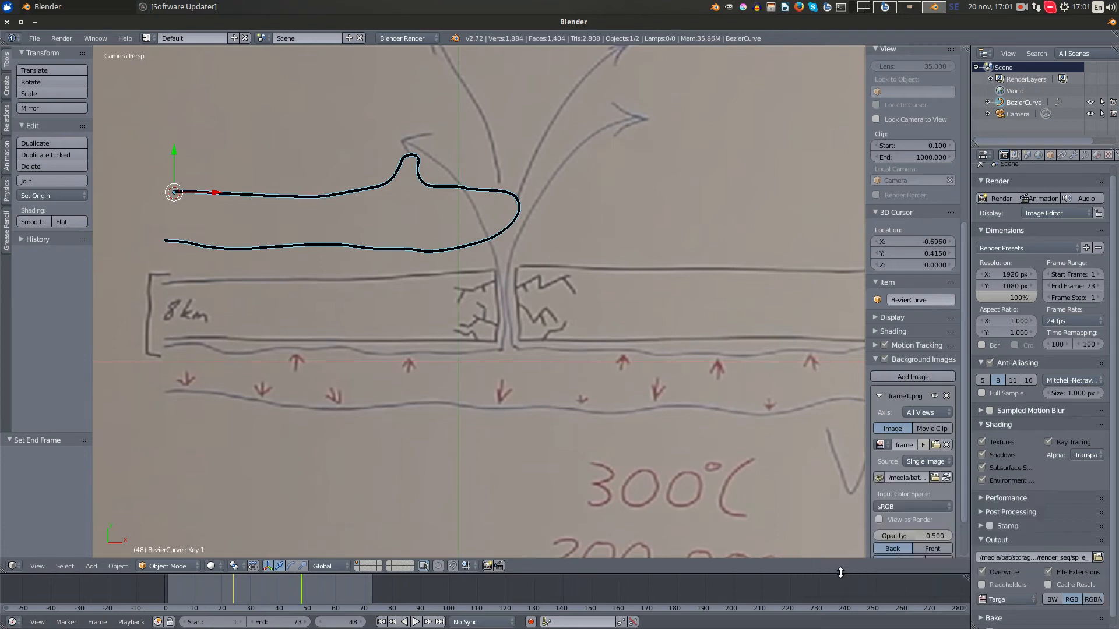
{"action": "scroll", "coordinate": [1107, 577], "scroll_direction": "down", "scroll_amount": 1}
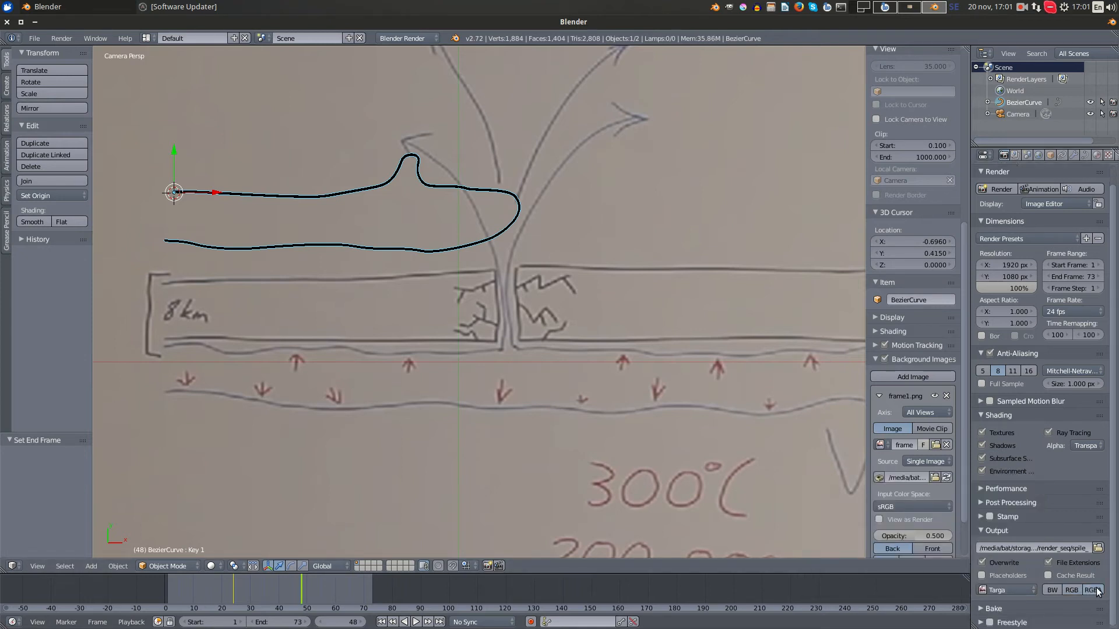
- Try PNG as the output file format and switch back to Targa
{"action": "left_click", "coordinate": [1005, 591]}
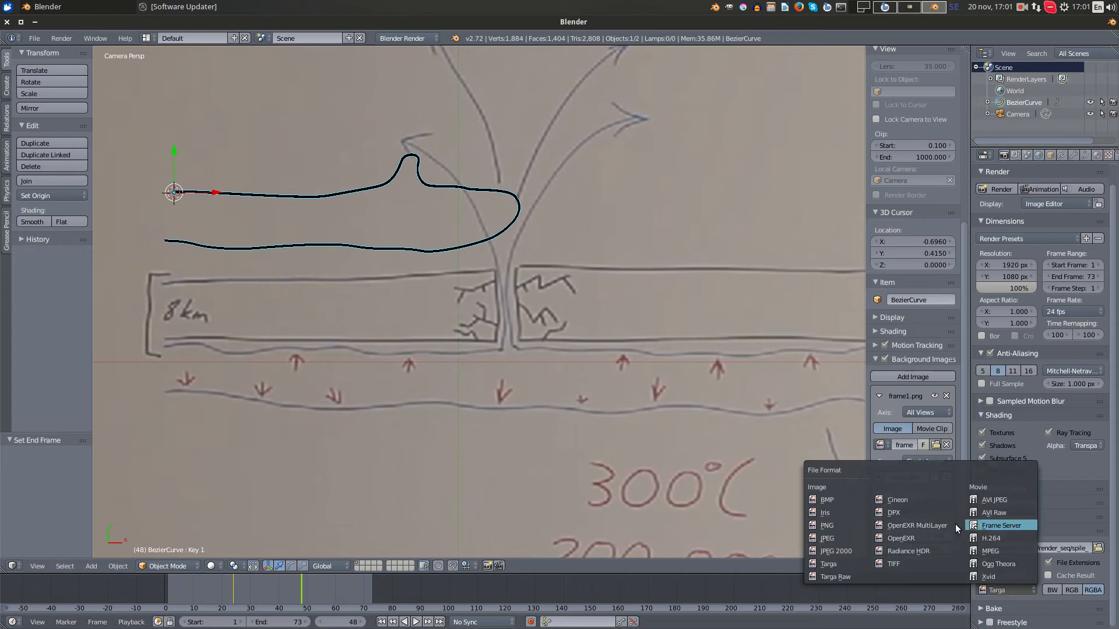
{"action": "left_click", "coordinate": [830, 523]}
{"action": "scroll", "coordinate": [1088, 557], "scroll_direction": "down", "scroll_amount": 2}
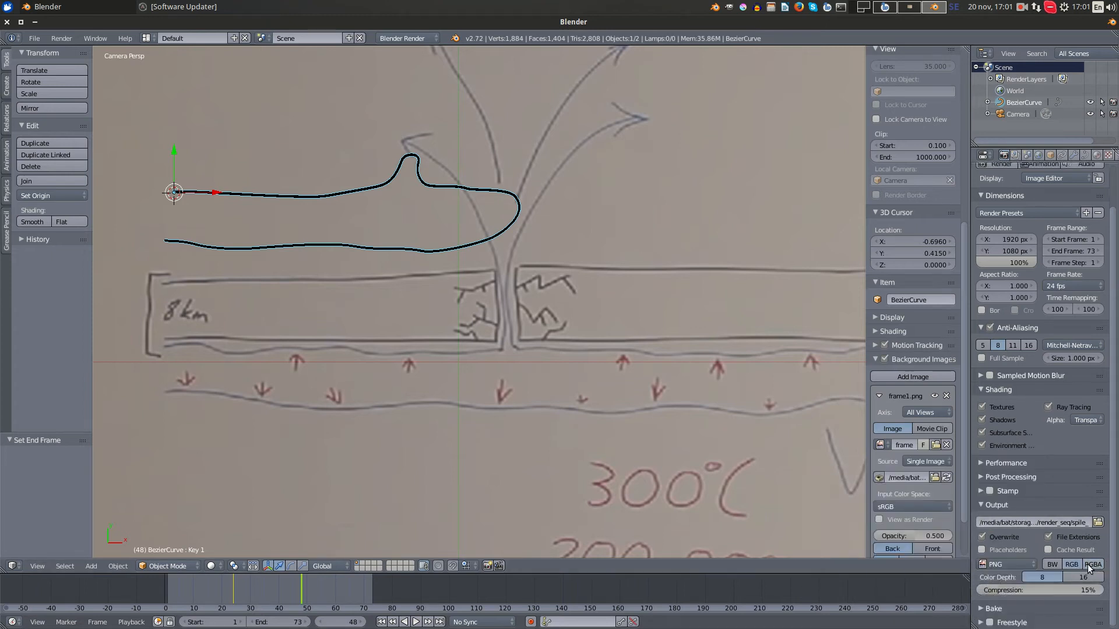
{"action": "left_click", "coordinate": [1016, 565]}
{"action": "left_click", "coordinate": [844, 542]}
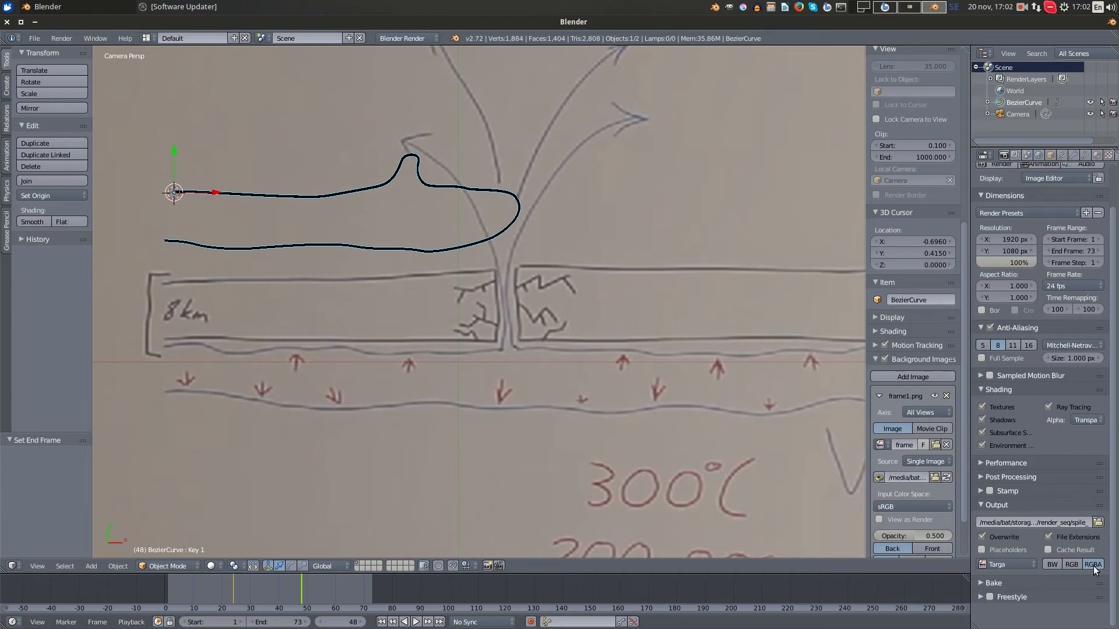
- Render the full animation, frames 1 to 73, as an image sequence
{"action": "scroll", "coordinate": [1112, 430], "scroll_direction": "up", "scroll_amount": 2}
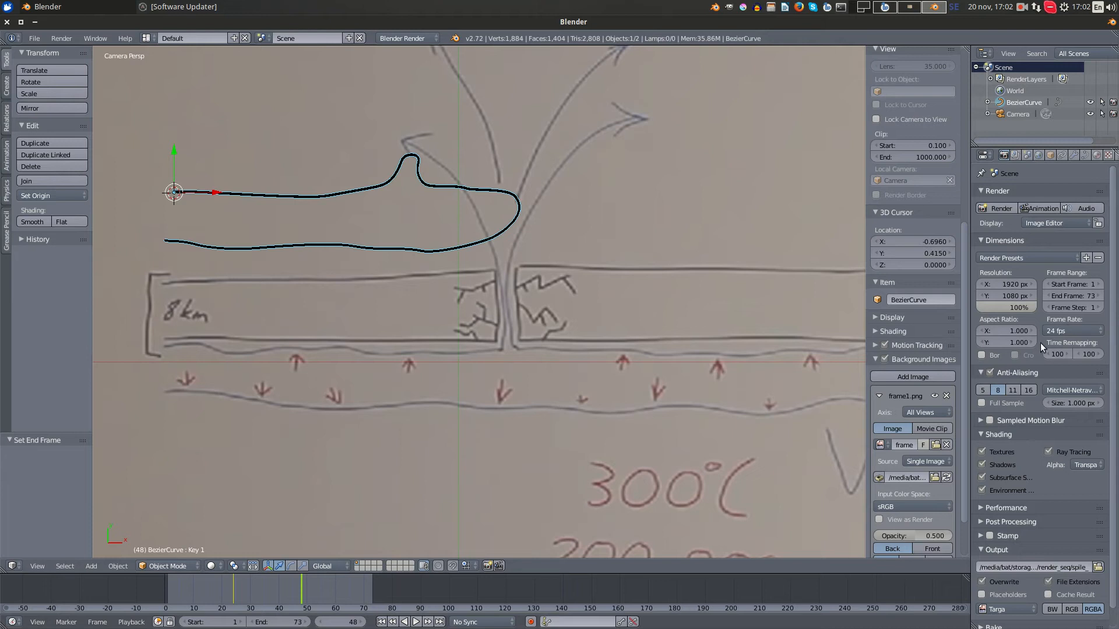
{"action": "left_click", "coordinate": [1034, 209]}
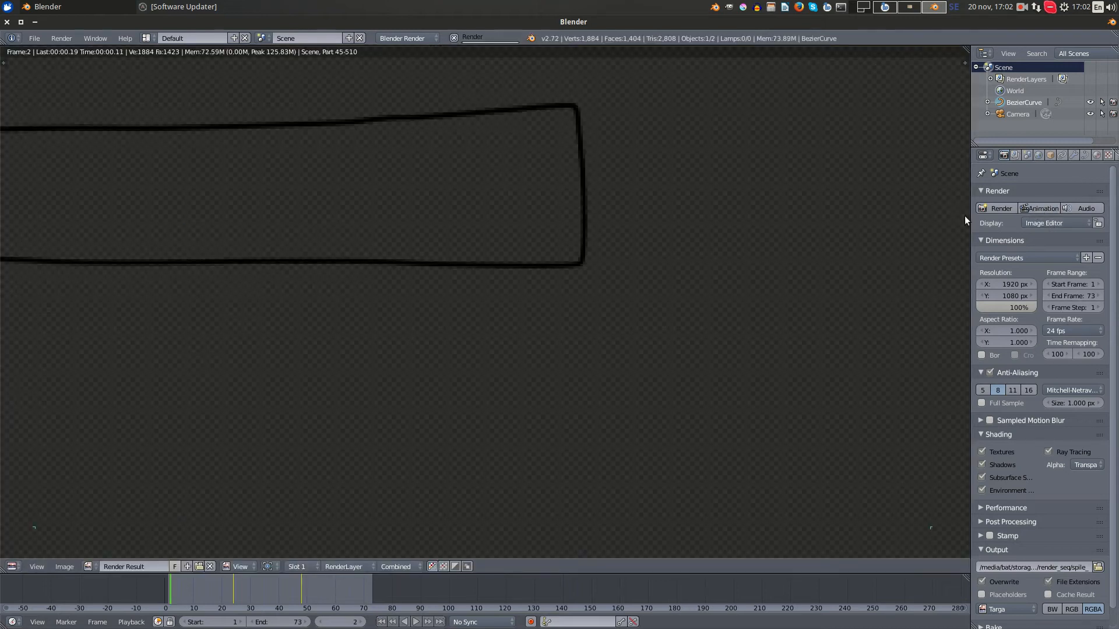
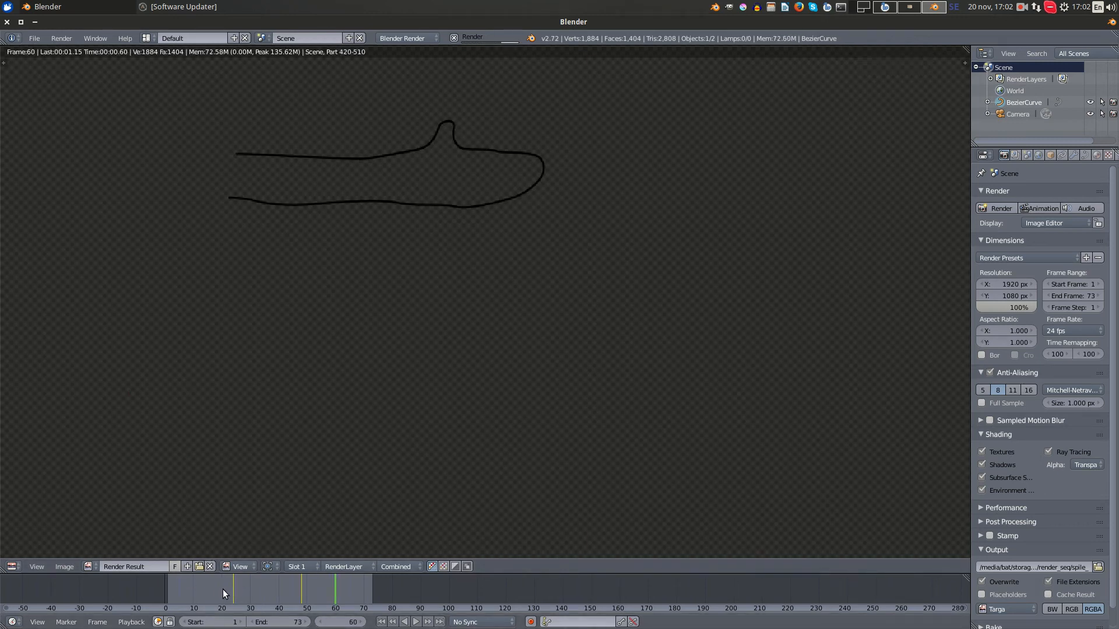
- Look over the finished render and switch the workspace to the Video Editing Plus layout
{"action": "scroll", "coordinate": [1071, 577], "scroll_direction": "down", "scroll_amount": 1}
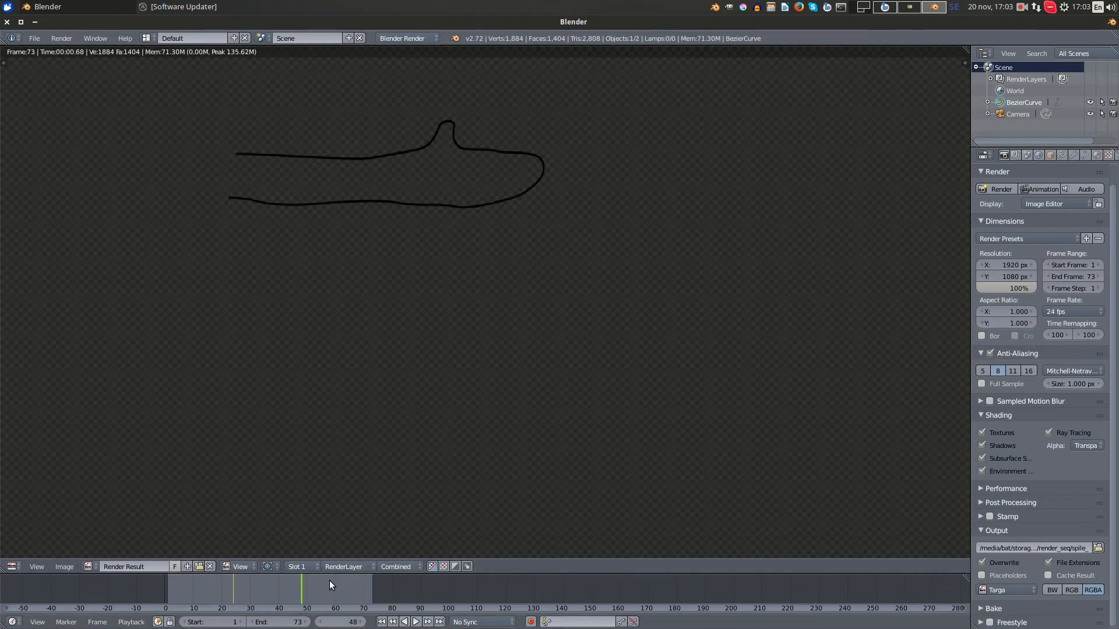
{"action": "scroll", "coordinate": [537, 297], "scroll_direction": "down", "scroll_amount": 2}
{"action": "middle_click_drag", "start_coordinate": [547, 199], "coordinate": [589, 285]}
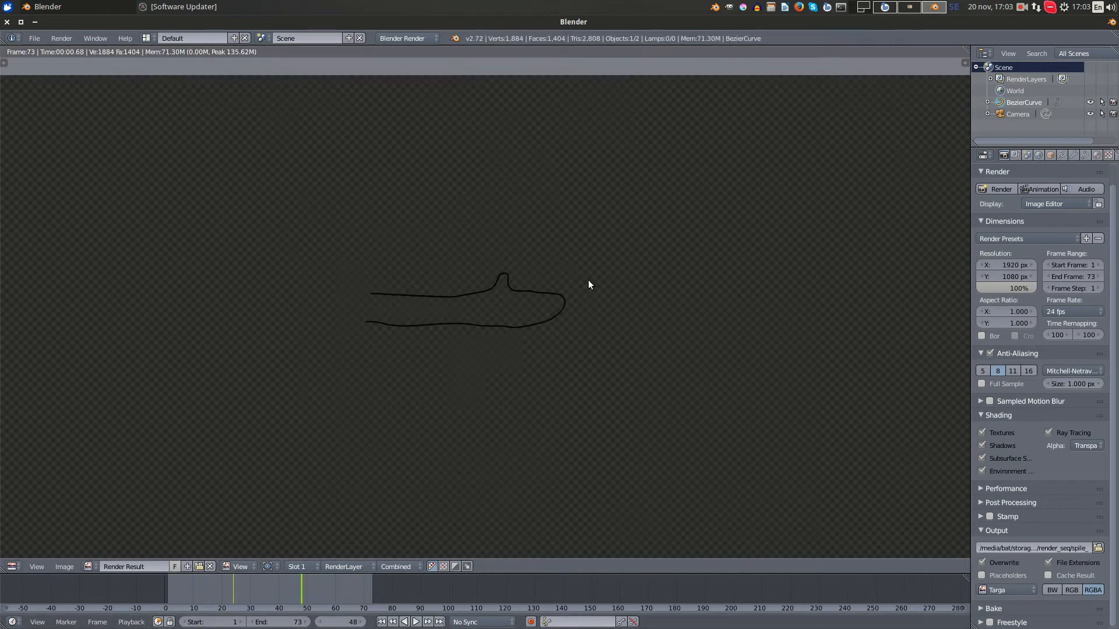
{"action": "left_click", "coordinate": [150, 38]}
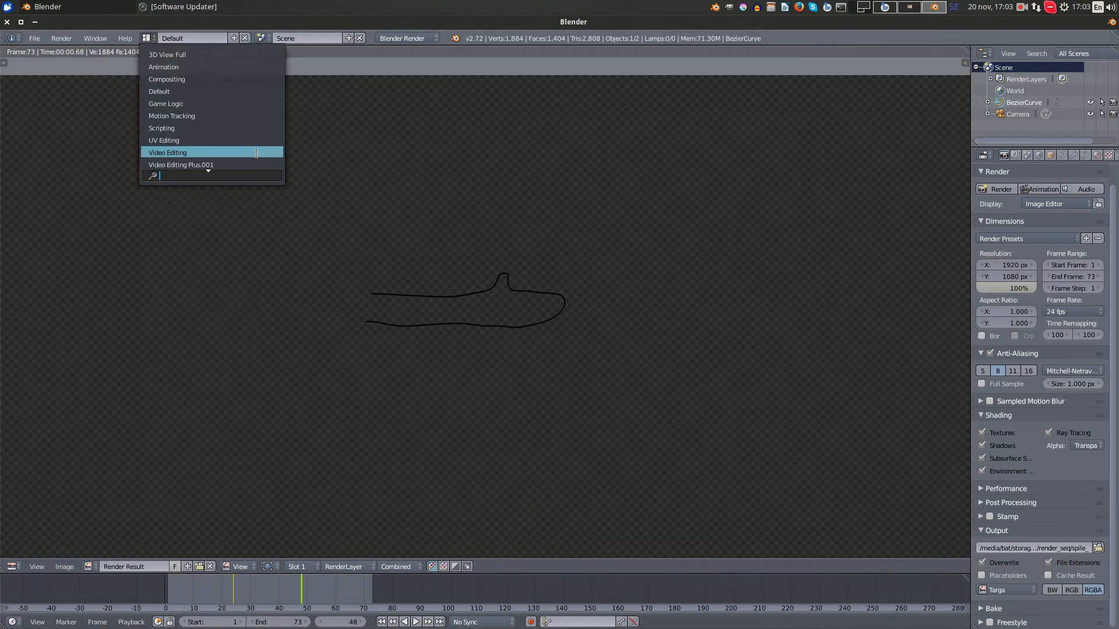
{"action": "left_click", "coordinate": [239, 153]}
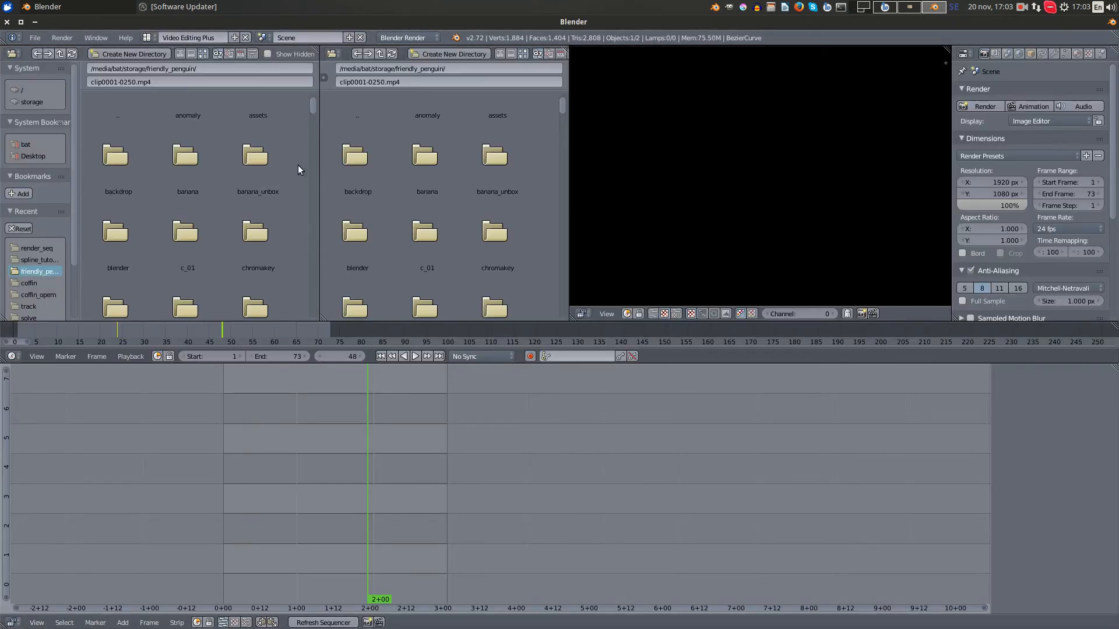
- Browse to the spline_tutorial folder inside friendly_penguin
{"action": "scroll", "coordinate": [290, 140], "scroll_direction": "down", "scroll_amount": 2}
{"action": "scroll", "coordinate": [290, 137], "scroll_direction": "down", "scroll_amount": 10}
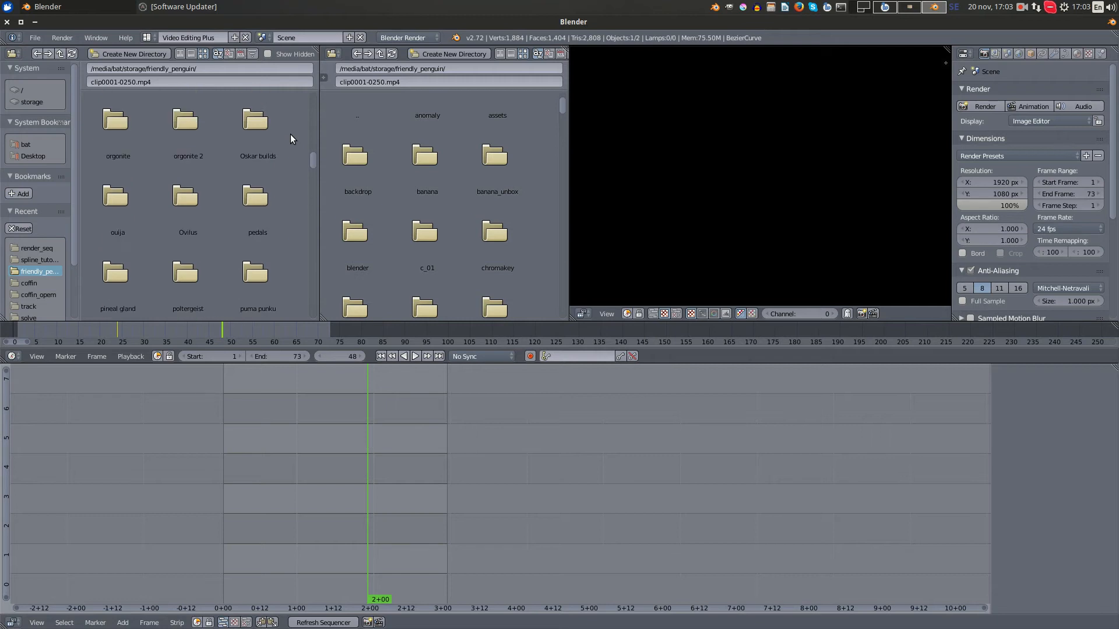
{"action": "scroll", "coordinate": [290, 134], "scroll_direction": "down", "scroll_amount": 3}
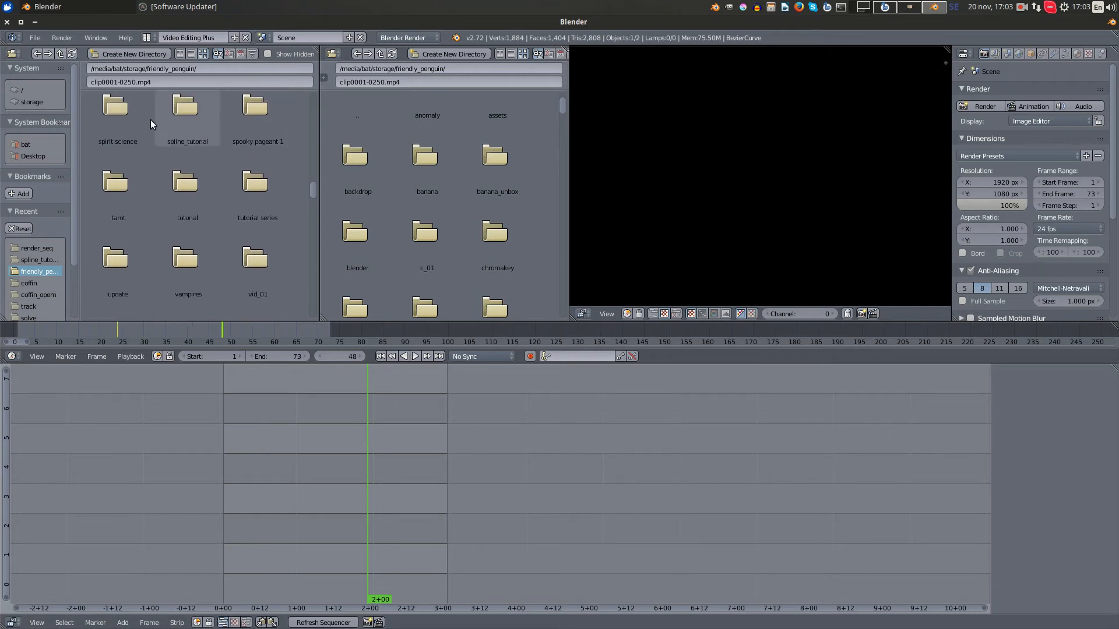
{"action": "left_click", "coordinate": [175, 119]}
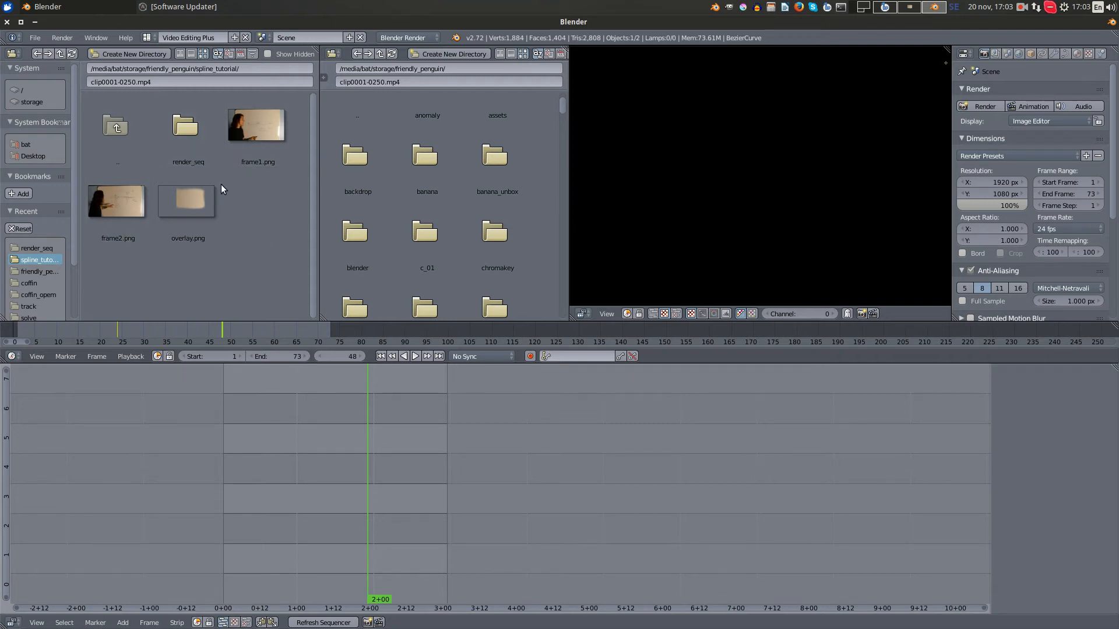
- Add frame1.png to channel 1 of the sequencer at frame 1 and extend the strip to 37 frames
{"action": "left_click_drag", "start_coordinate": [286, 440], "coordinate": [222, 432]}
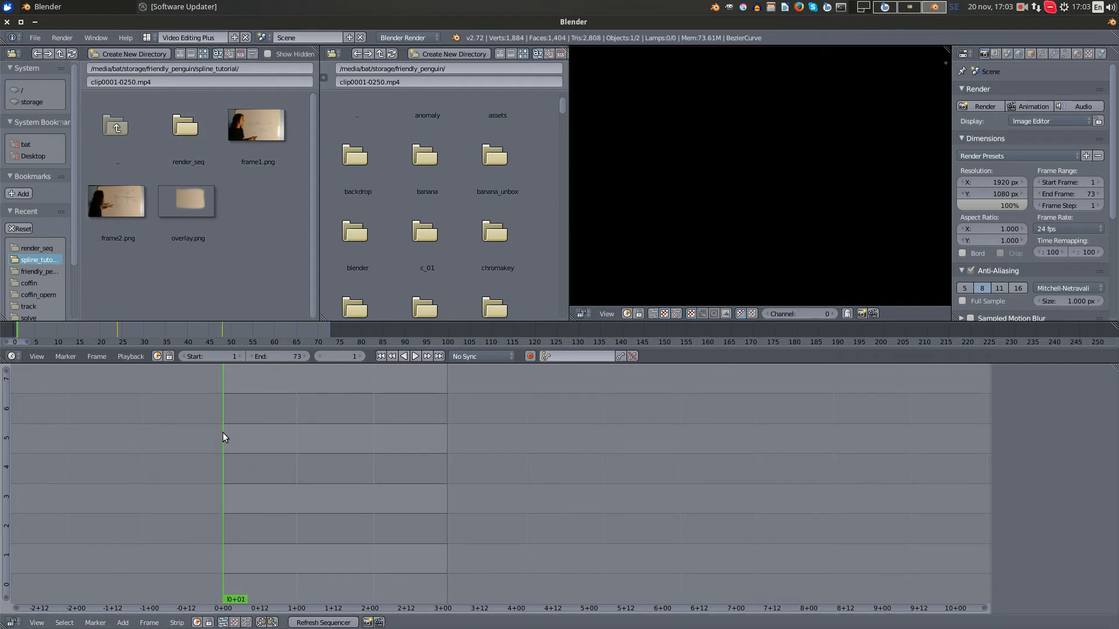
{"action": "left_click", "coordinate": [270, 156]}
{"action": "left_click_drag", "start_coordinate": [258, 134], "coordinate": [296, 475]}
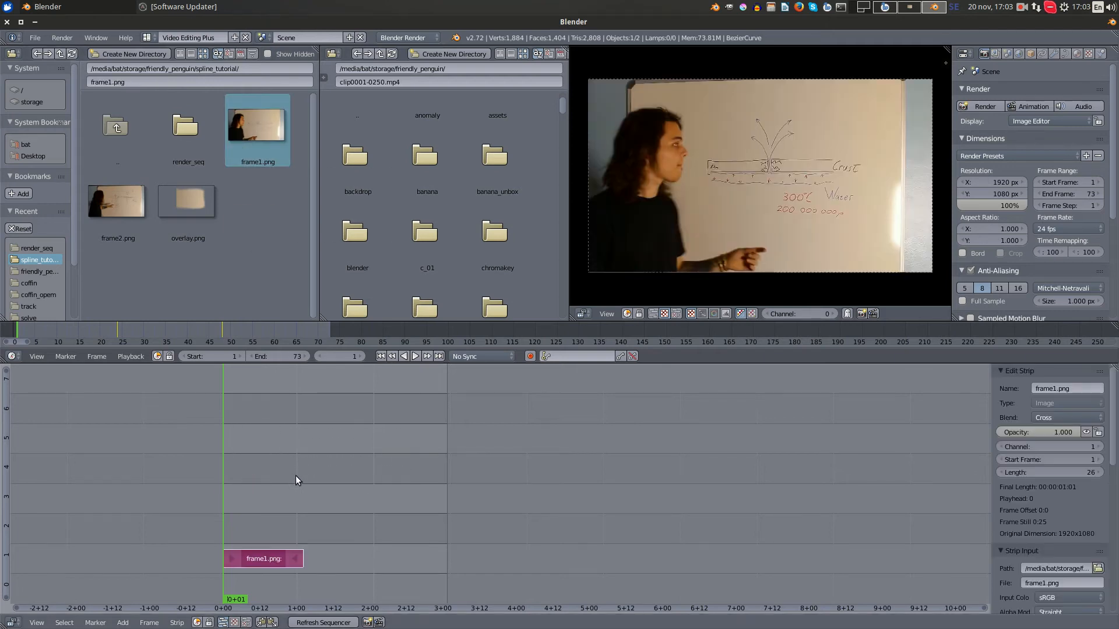
{"action": "scroll", "coordinate": [295, 476], "scroll_direction": "up", "scroll_amount": 2}
{"action": "left_click_drag", "start_coordinate": [309, 560], "coordinate": [362, 560]}
- Add frame2.png to channel 1 directly after frame1.png, starting at frame 38 with a length of 36 frames
{"action": "left_click", "coordinate": [129, 204]}
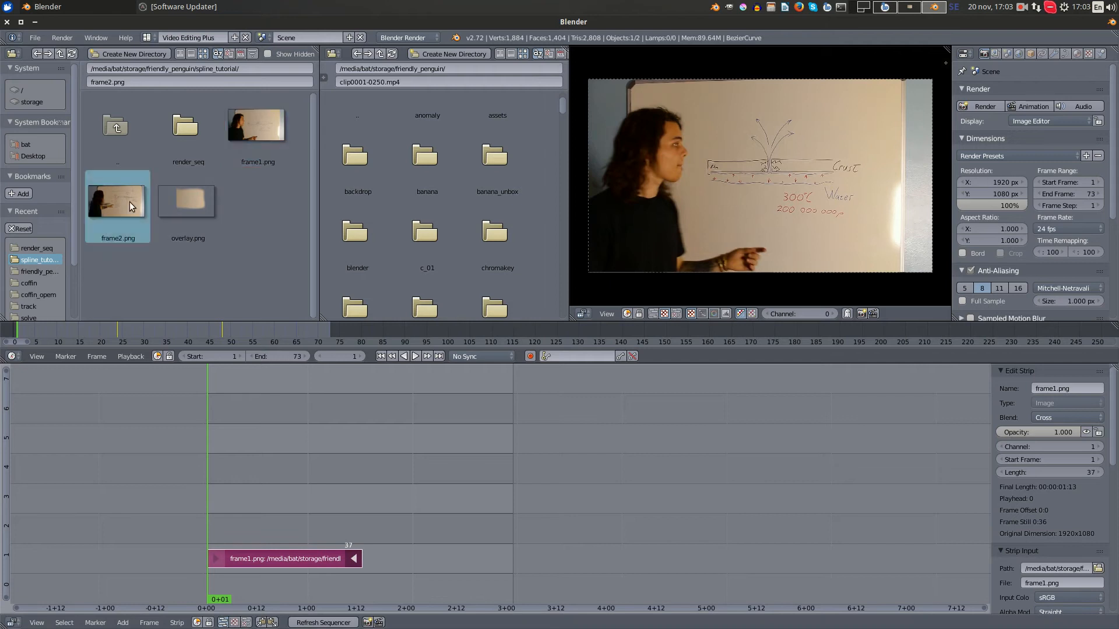
{"action": "left_click_drag", "start_coordinate": [110, 200], "coordinate": [457, 554]}
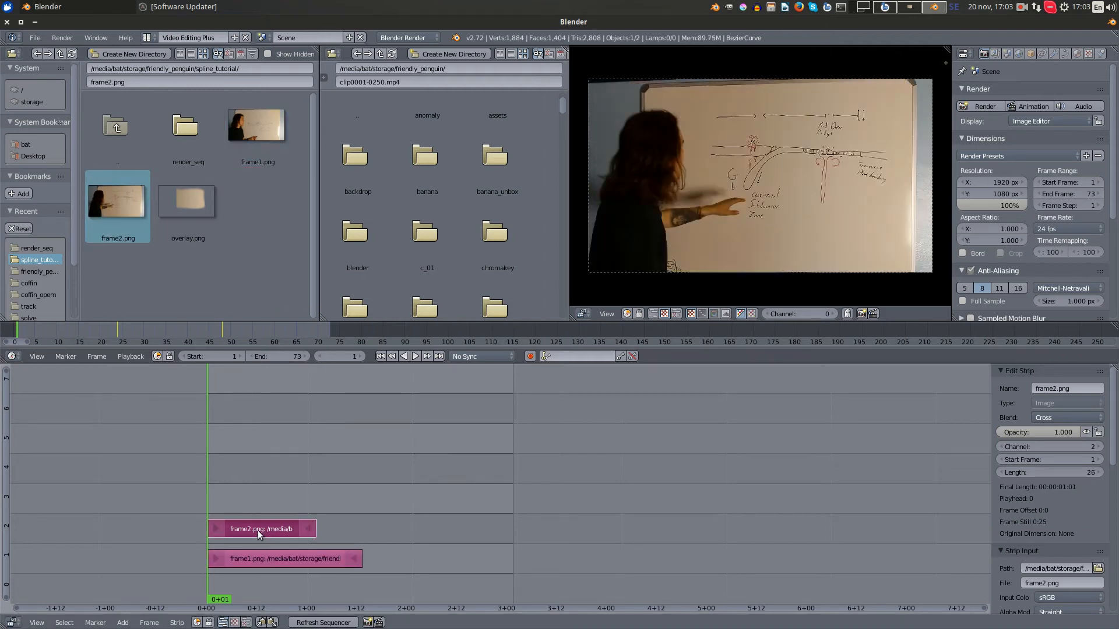
{"action": "right_click_drag", "start_coordinate": [258, 532], "coordinate": [514, 561]}
{"action": "right_click", "coordinate": [461, 560]}
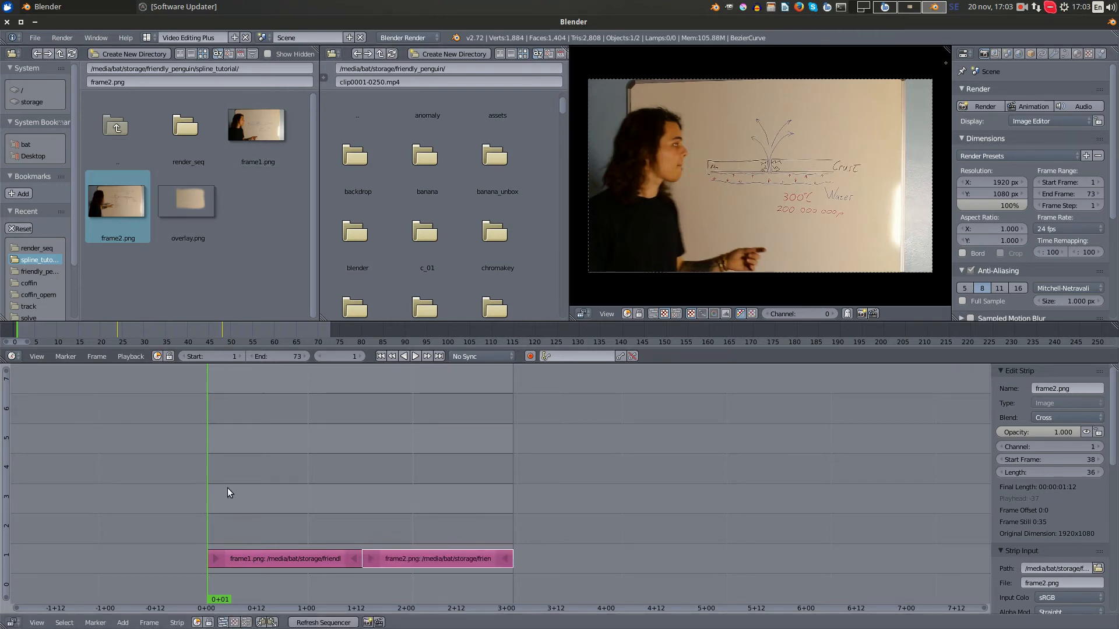
- Add all the spile_ Targa files from render_seq as one image sequence strip above the whiteboard images
{"action": "left_click", "coordinate": [123, 623]}
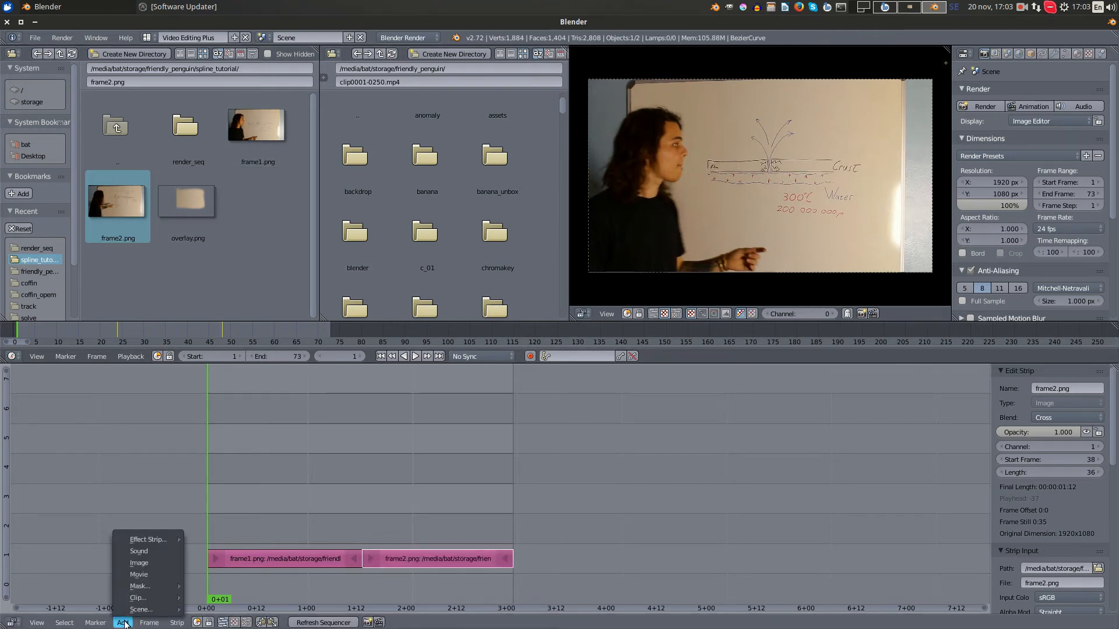
{"action": "left_click", "coordinate": [154, 563]}
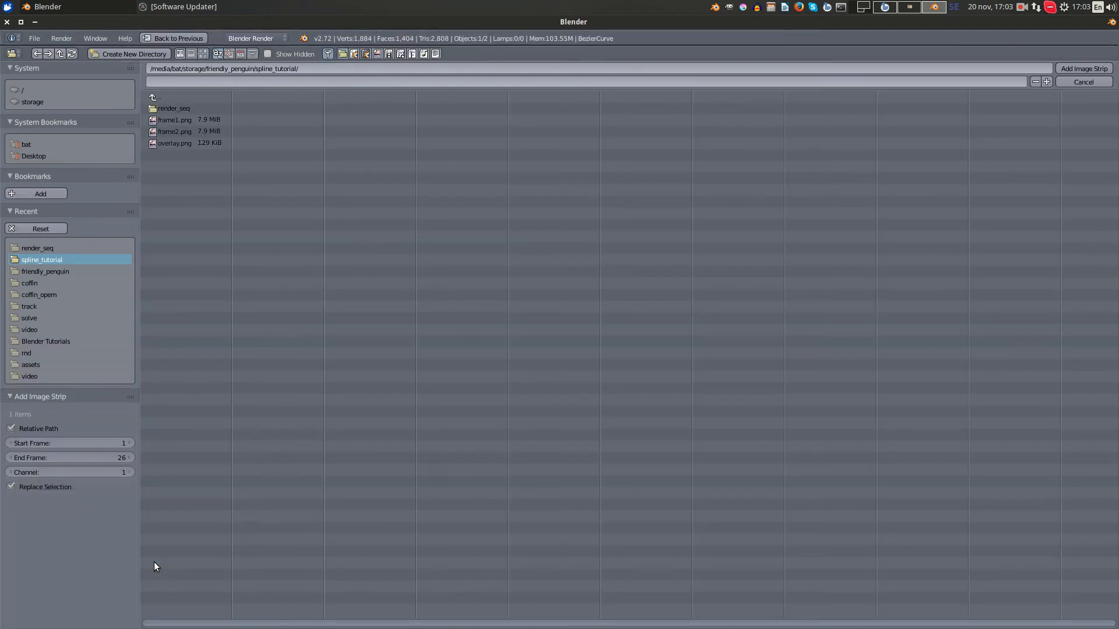
{"action": "left_click", "coordinate": [194, 103]}
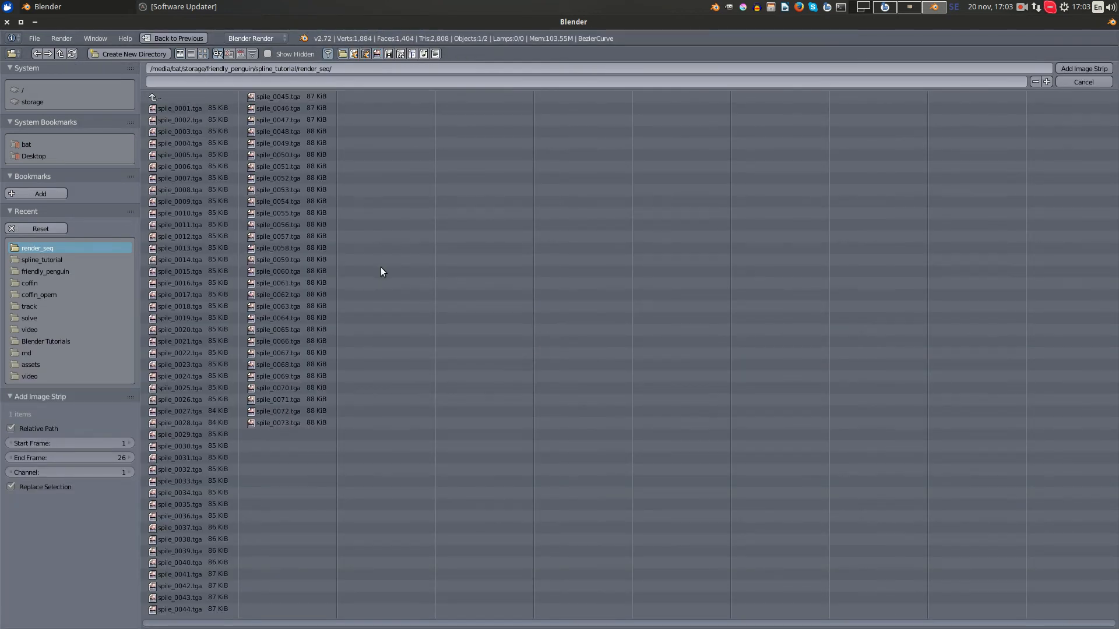
{"action": "key", "text": "a"}
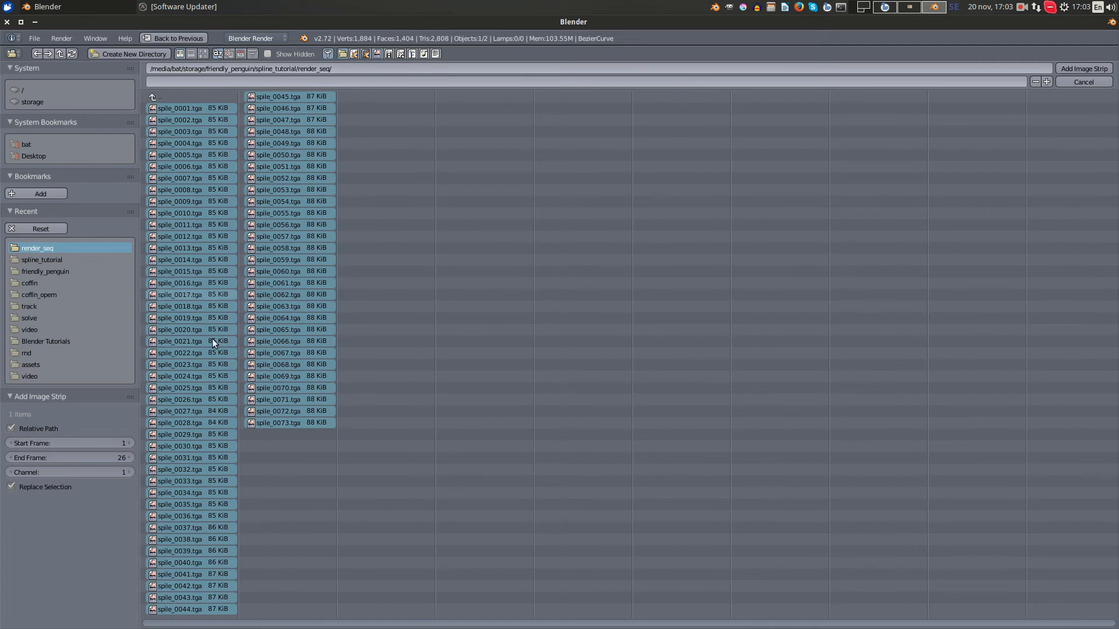
{"action": "left_click", "coordinate": [1072, 69]}
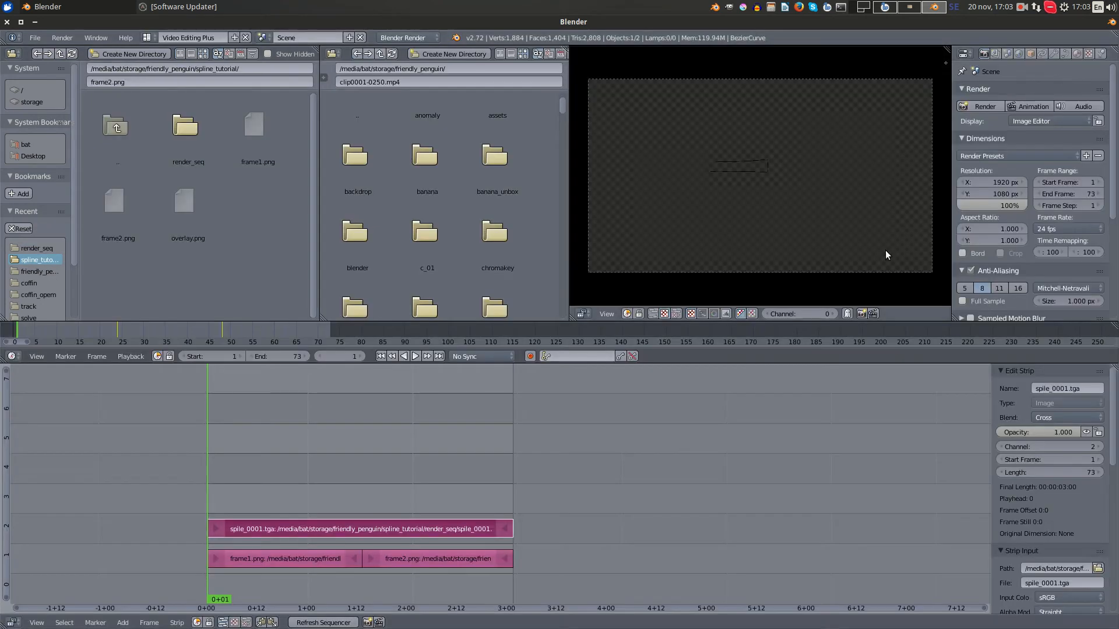
- Set the spile_ sequence strip's blend mode to Alpha Over and preview it over the whiteboard images
{"action": "left_click_drag", "start_coordinate": [319, 472], "coordinate": [433, 480]}
{"action": "scroll", "coordinate": [823, 163], "scroll_direction": "up", "scroll_amount": 14}
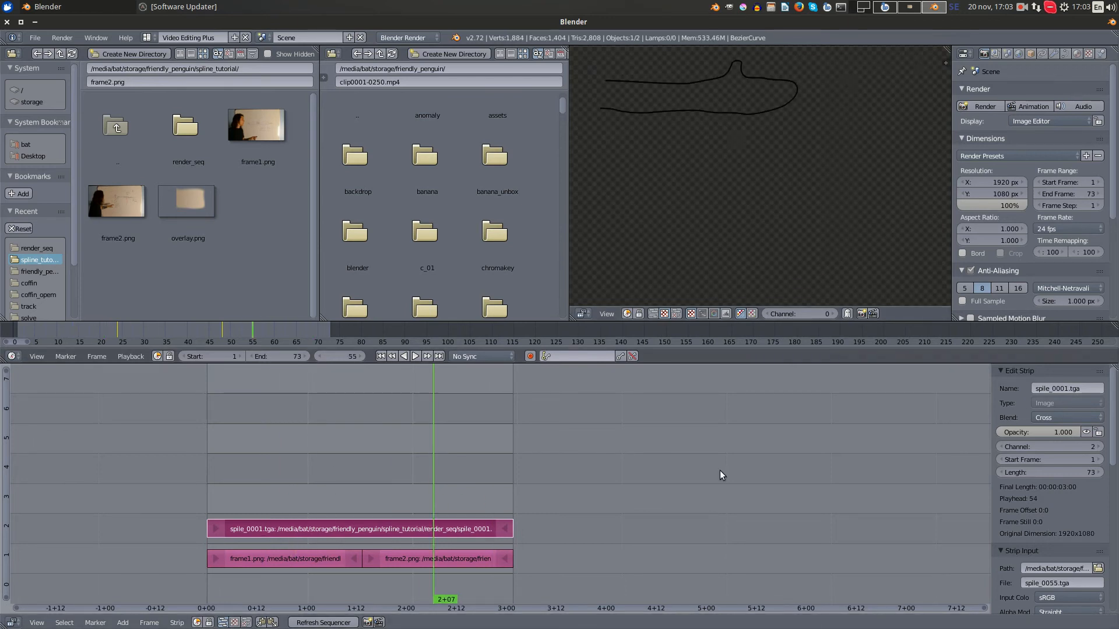
{"action": "left_click", "coordinate": [1070, 417]}
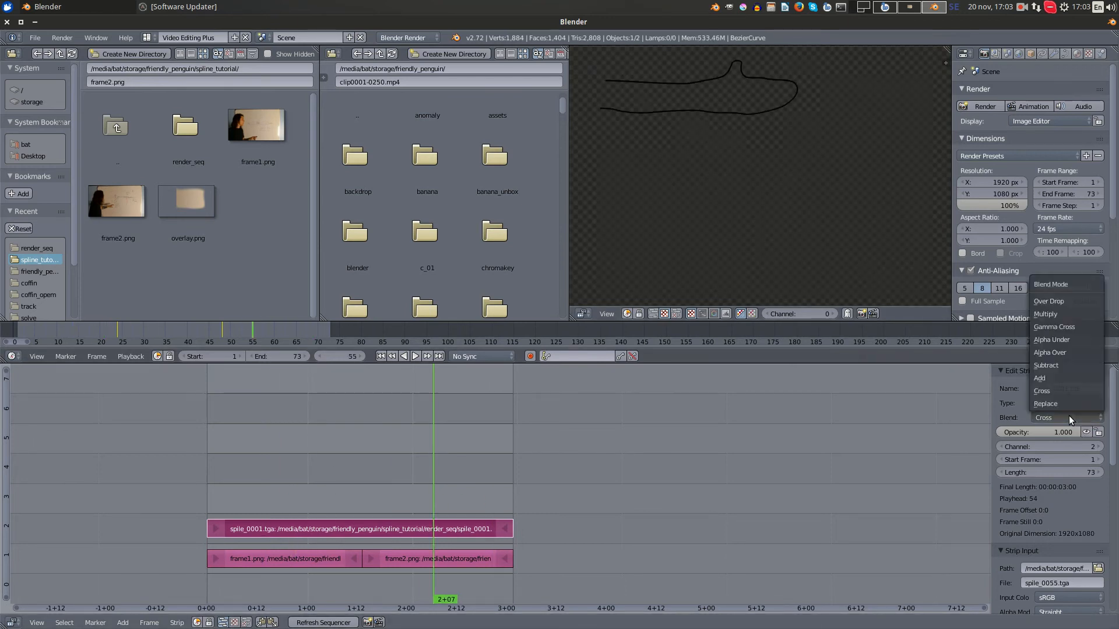
{"action": "left_click", "coordinate": [1068, 352]}
{"action": "mouse_move", "coordinate": [279, 480]}
{"action": "left_mouse_down"}
{"action": "mouse_move", "coordinate": [434, 466]}
{"action": "mouse_move", "coordinate": [204, 472]}
{"action": "mouse_move", "coordinate": [403, 461]}
{"action": "mouse_move", "coordinate": [274, 462]}
{"action": "mouse_move", "coordinate": [392, 460]}
{"action": "mouse_move", "coordinate": [355, 488]}
{"action": "mouse_move", "coordinate": [207, 495]}
{"action": "left_mouse_up"}
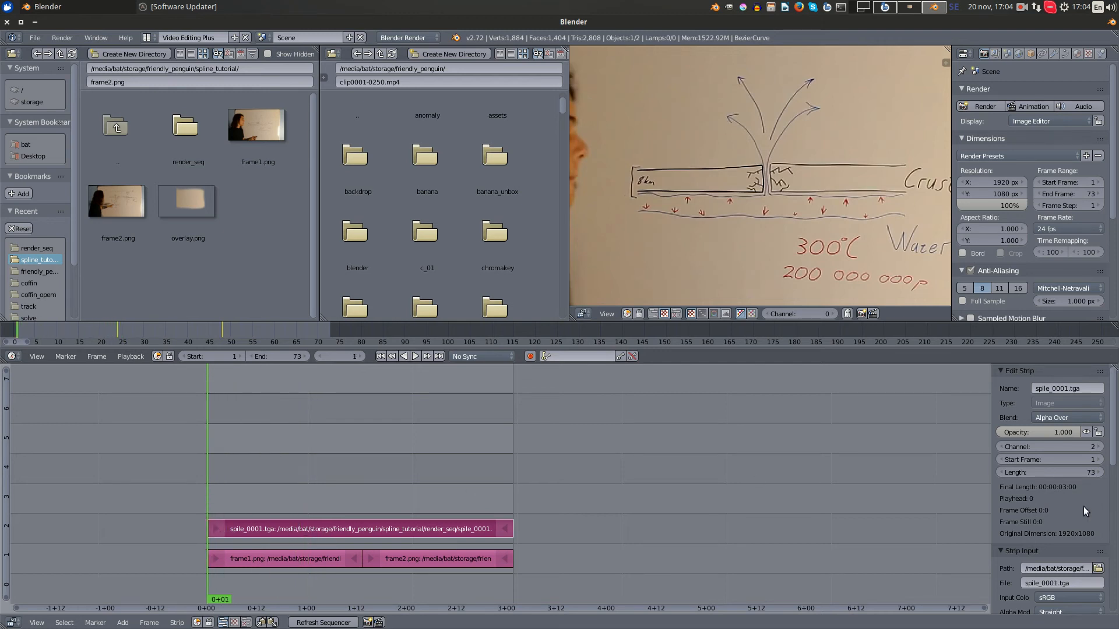
- Try cutting the spile_ strip at frame 15 and erasing its first part, and extend the remainder back to frame 1
{"action": "mouse_move", "coordinate": [283, 487]}
{"action": "left_mouse_down"}
{"action": "mouse_move", "coordinate": [515, 487]}
{"action": "mouse_move", "coordinate": [266, 496]}
{"action": "left_mouse_up"}
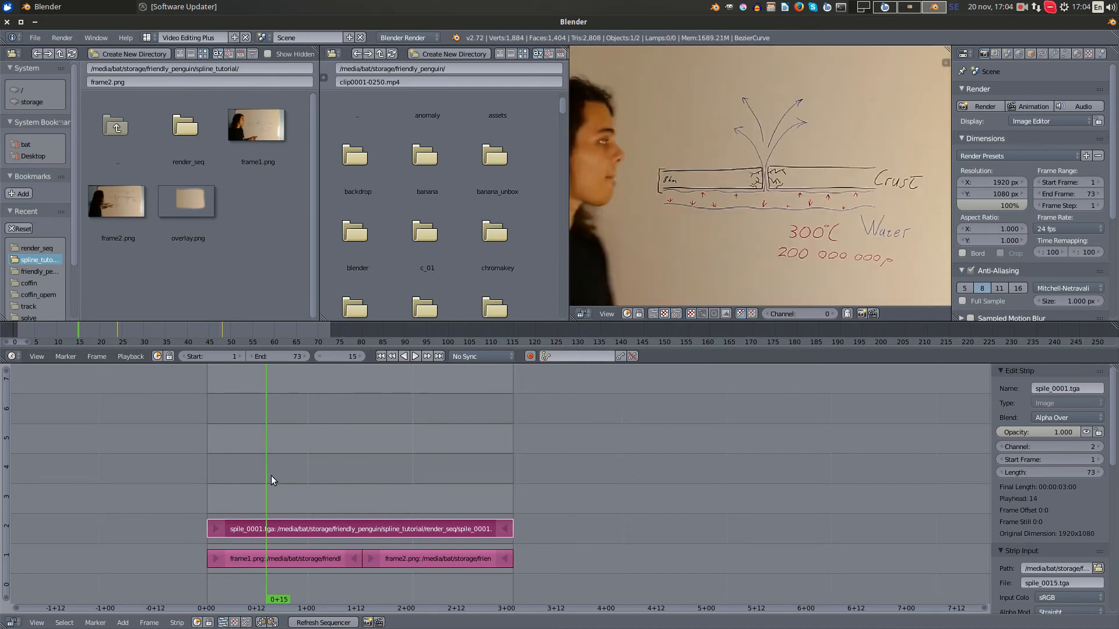
{"action": "key", "text": "k"}
{"action": "right_click", "coordinate": [244, 525]}
{"action": "key", "text": "x"}
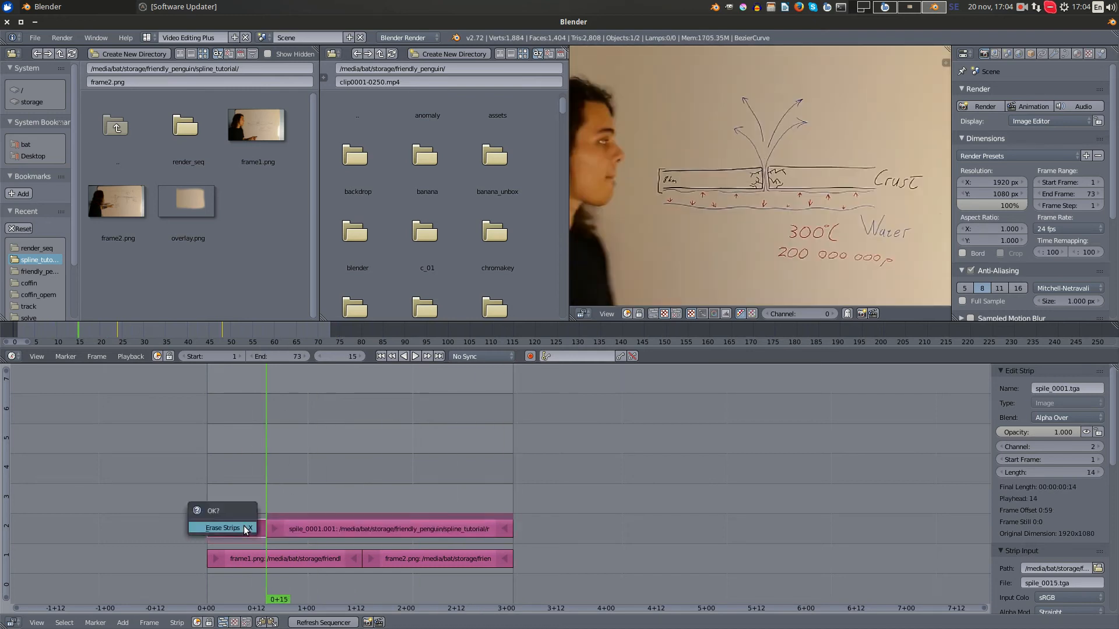
{"action": "left_click", "coordinate": [244, 527]}
{"action": "left_click_drag", "start_coordinate": [263, 516], "coordinate": [305, 511]}
{"action": "mouse_move", "coordinate": [244, 519]}
{"action": "left_mouse_down"}
{"action": "mouse_move", "coordinate": [305, 526]}
{"action": "mouse_move", "coordinate": [257, 533]}
{"action": "left_mouse_up"}
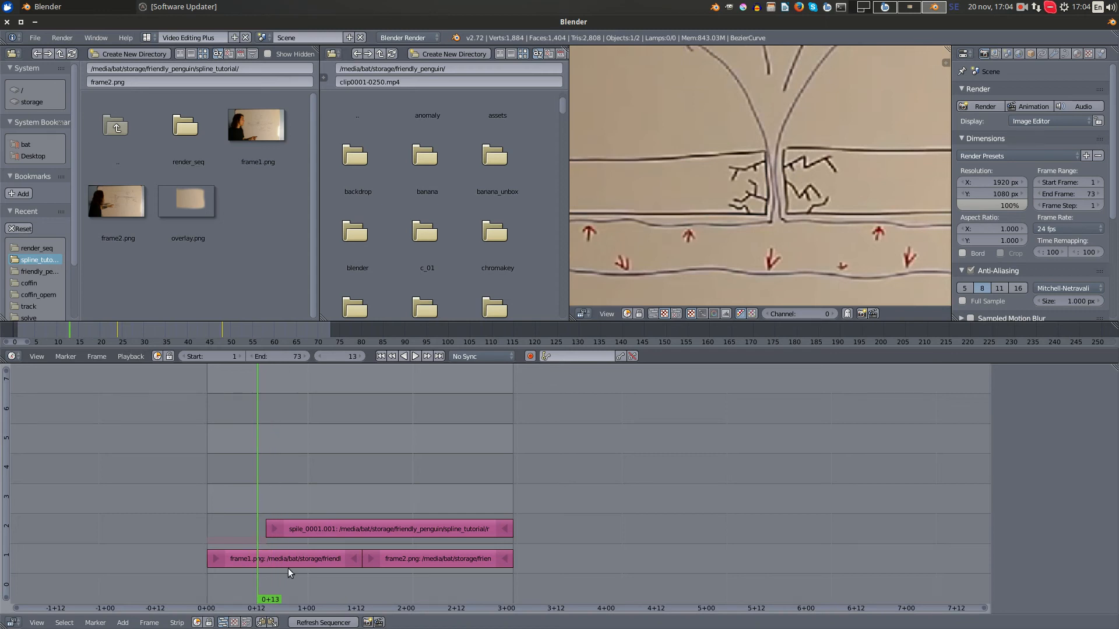
{"action": "right_click_drag", "start_coordinate": [270, 530], "coordinate": [216, 530]}
- Keyframe a fade-in on the spile_ strip with opacity 1 at frame 22 and 0 at frame 7
{"action": "left_click_drag", "start_coordinate": [263, 500], "coordinate": [296, 510]}
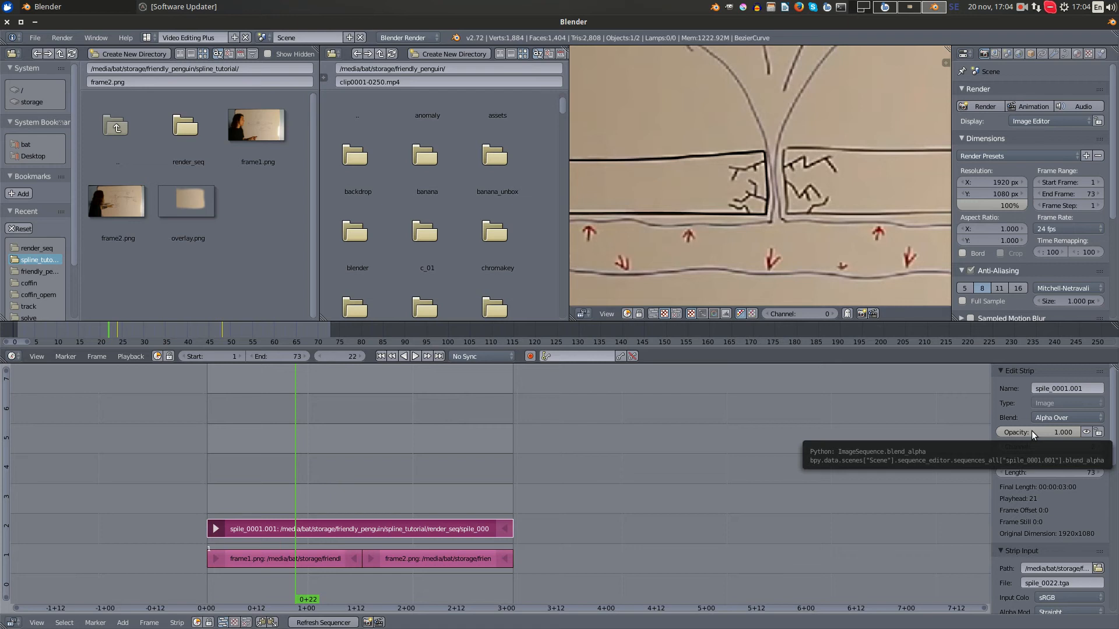
{"action": "key", "text": "i"}
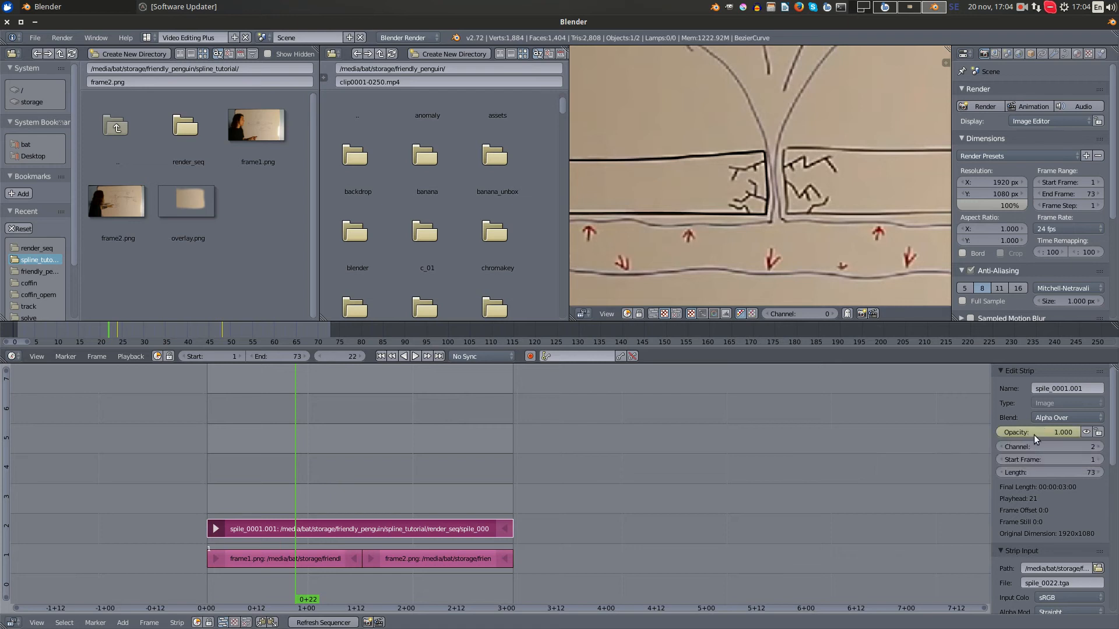
{"action": "left_click_drag", "start_coordinate": [264, 480], "coordinate": [232, 484]}
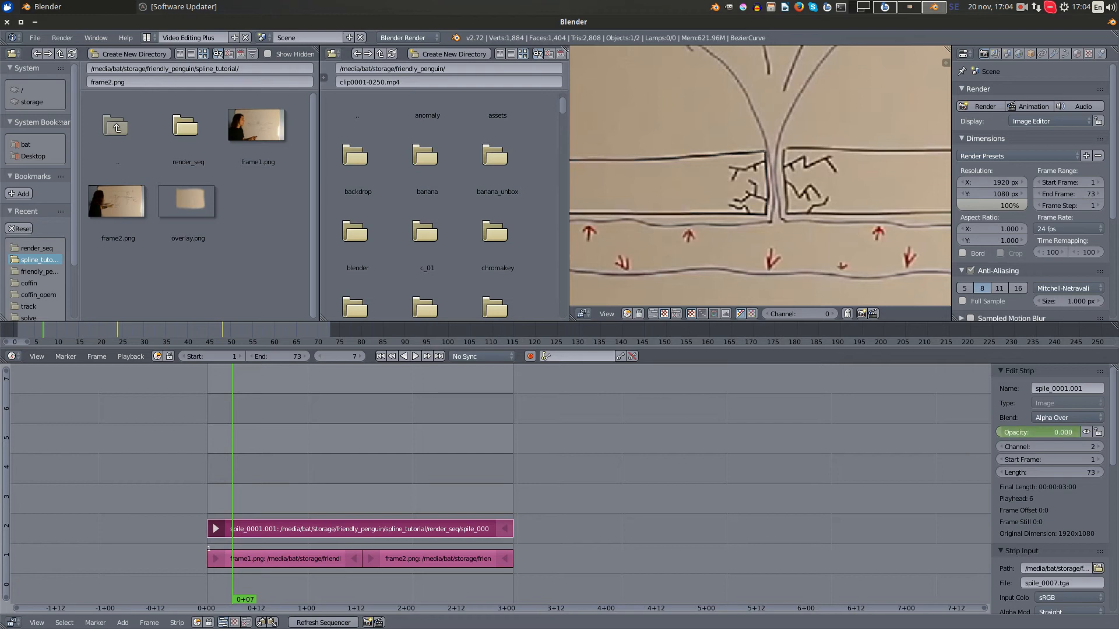
{"action": "key", "text": "BackSpace"}
{"action": "key", "text": "i"}
- Keyframe a fade-out on the spile_ strip with opacity 1 at frame 48 and 0 at frame 56
{"action": "left_click_drag", "start_coordinate": [245, 482], "coordinate": [403, 483]}
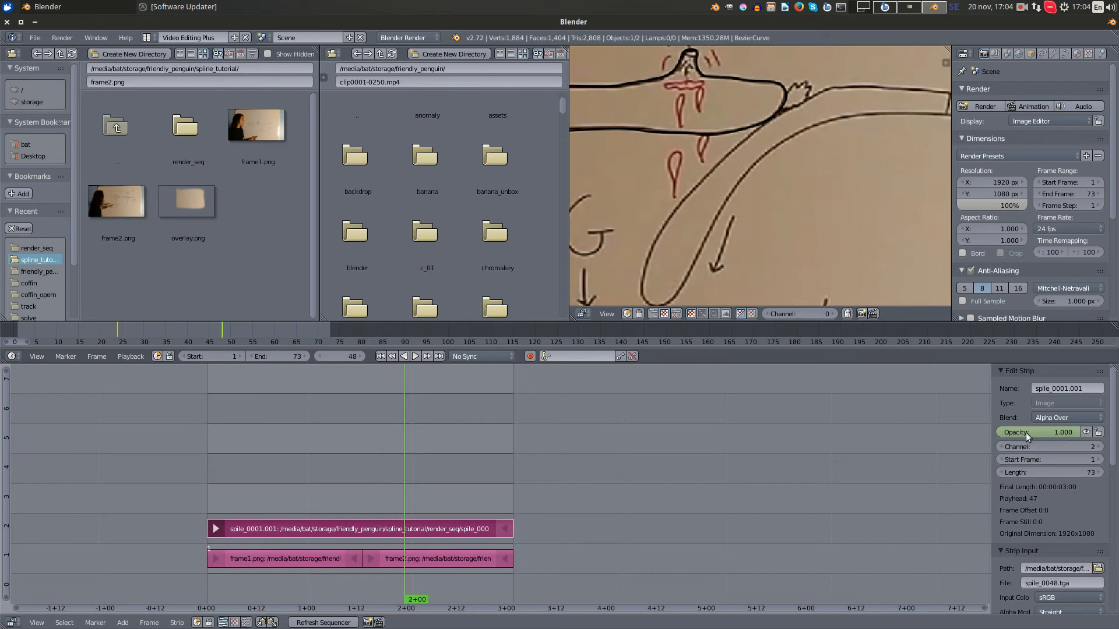
{"action": "key", "text": "i"}
{"action": "left_click_drag", "start_coordinate": [403, 471], "coordinate": [437, 473]}
{"action": "left_click_drag", "start_coordinate": [1041, 433], "coordinate": [955, 433]}
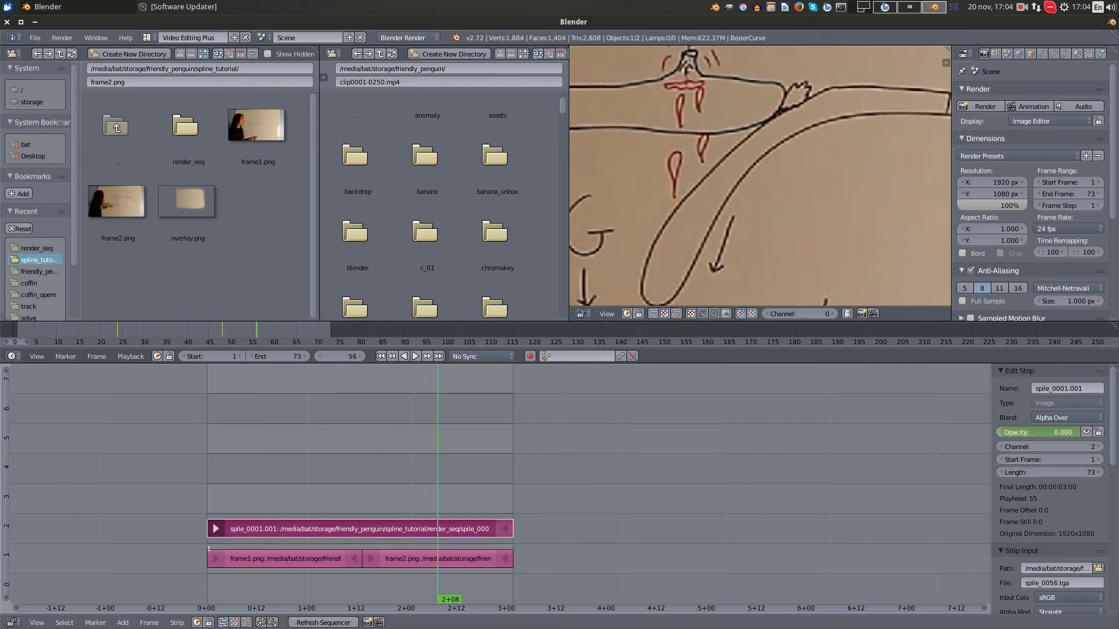
{"action": "key", "text": "i"}
- Step back and forth through frames 12 to 22 to examine how the rendered line fades in over the whiteboard drawing
{"action": "left_click_drag", "start_coordinate": [447, 471], "coordinate": [258, 491]}
{"action": "scroll", "coordinate": [670, 181], "scroll_direction": "up", "scroll_amount": 5}
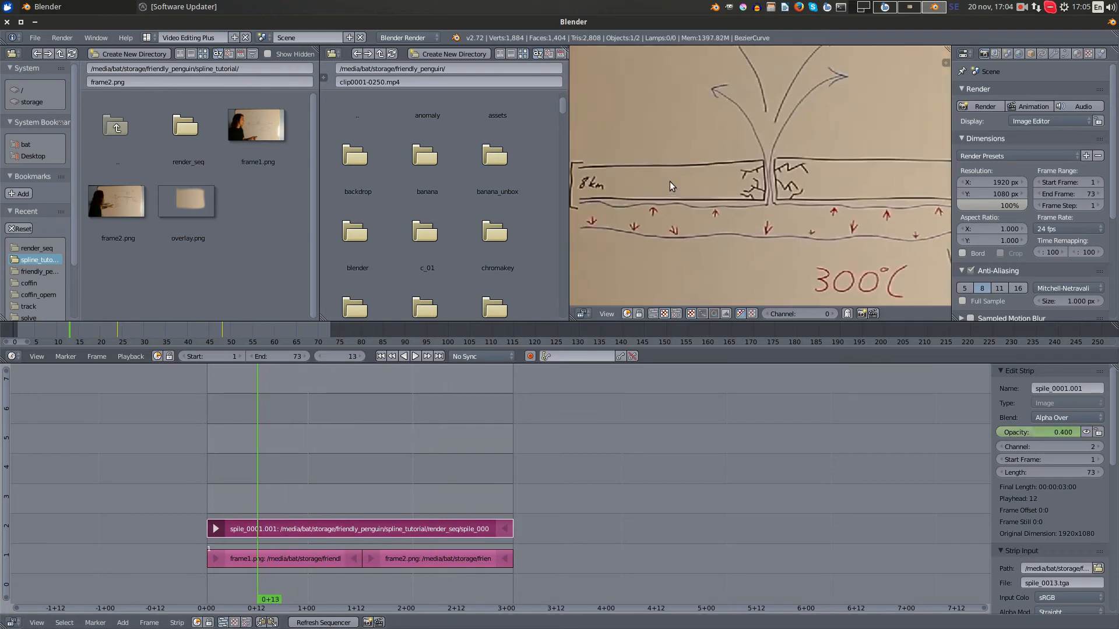
{"action": "left_click", "coordinate": [296, 557]}
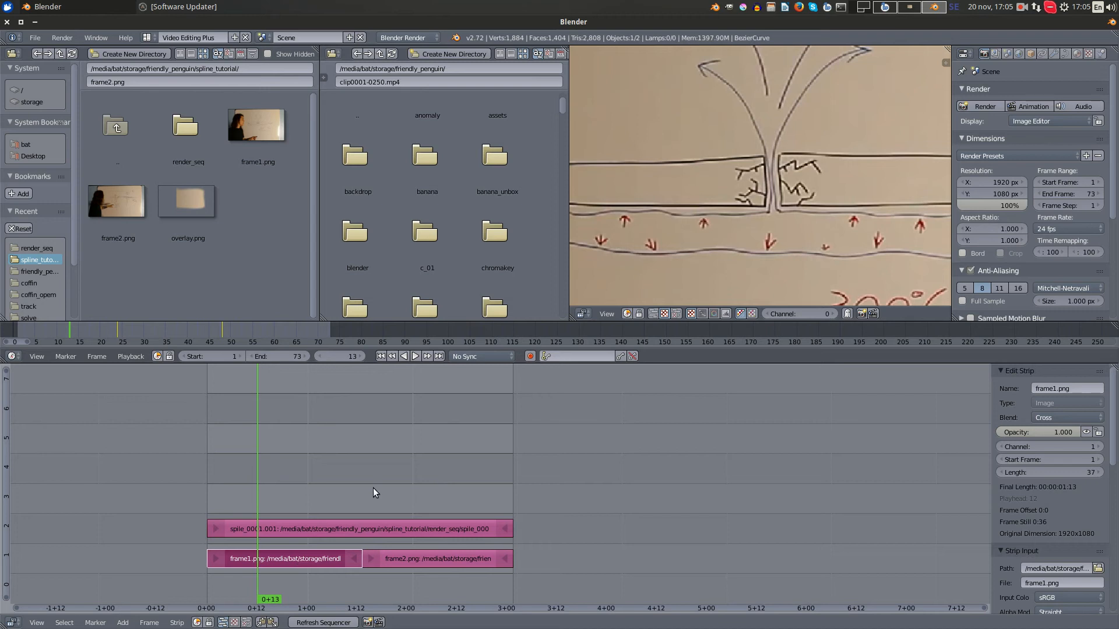
{"action": "key", "text": "Right"}
{"action": "key", "text": "Right"}
{"action": "key", "text": "Right"}
{"action": "left_click", "coordinate": [284, 531]}
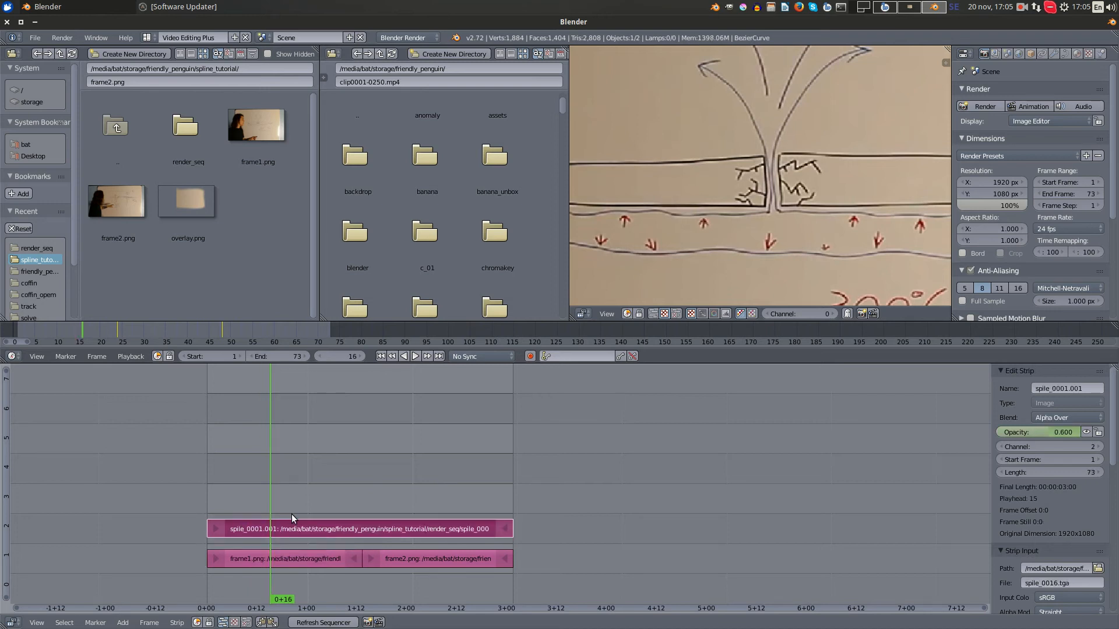
{"action": "key", "text": "Left"}
{"action": "key", "text": "Left"}
{"action": "key", "text": "Left"}
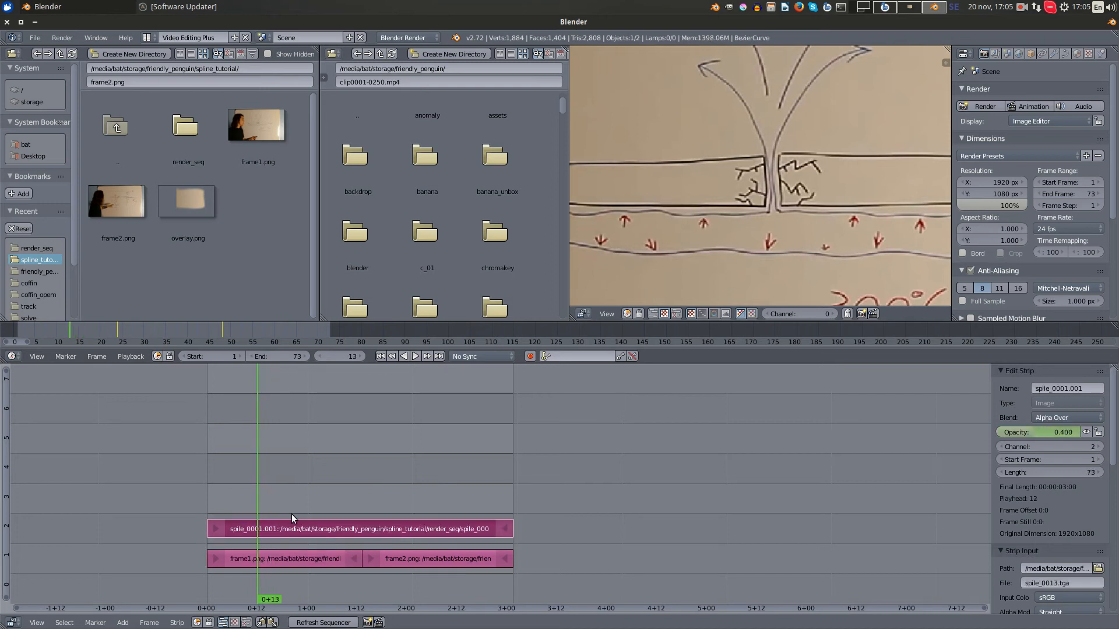
{"action": "key", "text": "Left"}
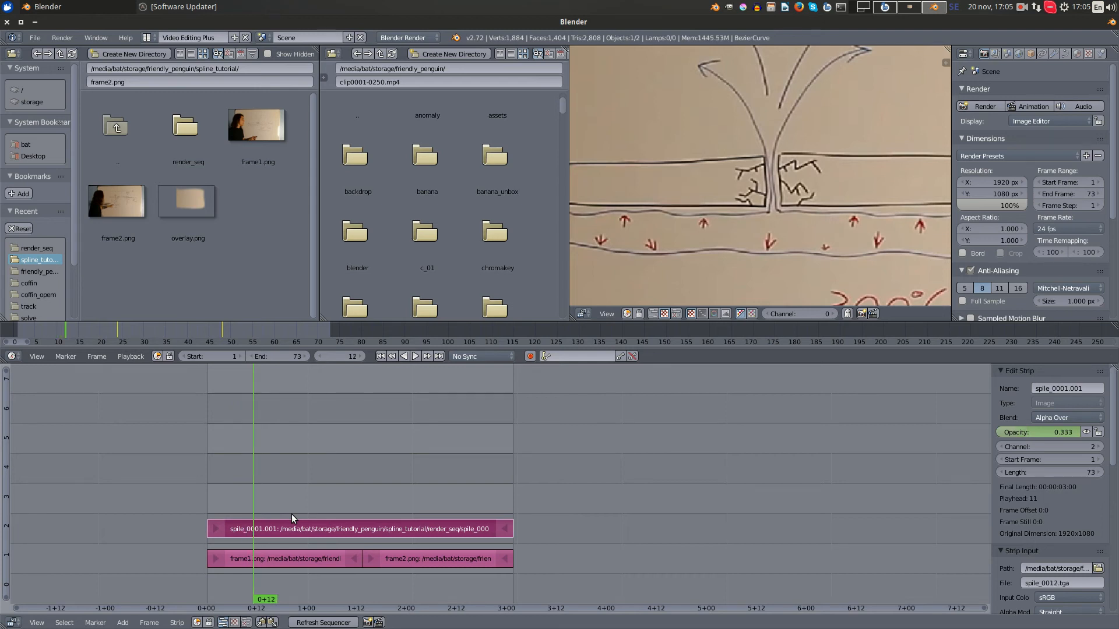
{"action": "key", "text": "Right"}
{"action": "key", "text": "Right"}
{"action": "key", "text": "Right"}
{"action": "key", "text": "Right"}
{"action": "key", "text": "Right"}
{"action": "key", "text": "Right"}
{"action": "key", "text": "Right"}
{"action": "key", "text": "Right"}
{"action": "key", "text": "Right"}
{"action": "key", "text": "Right"}
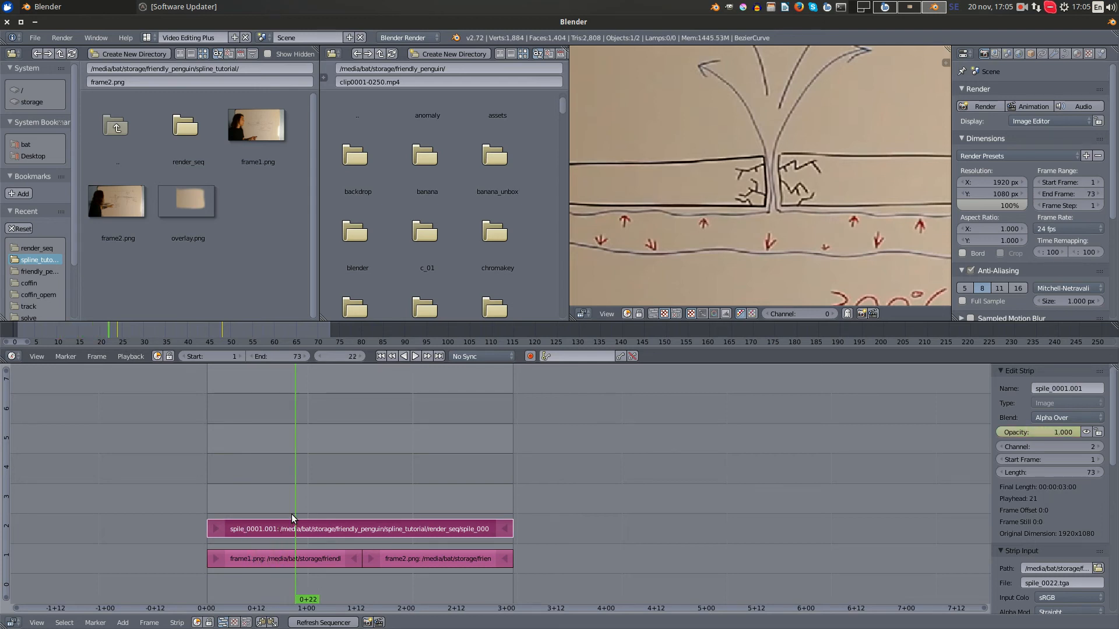
{"action": "key", "text": "Left"}
{"action": "key", "text": "Left"}
{"action": "key", "text": "Left"}
{"action": "key", "text": "Left"}
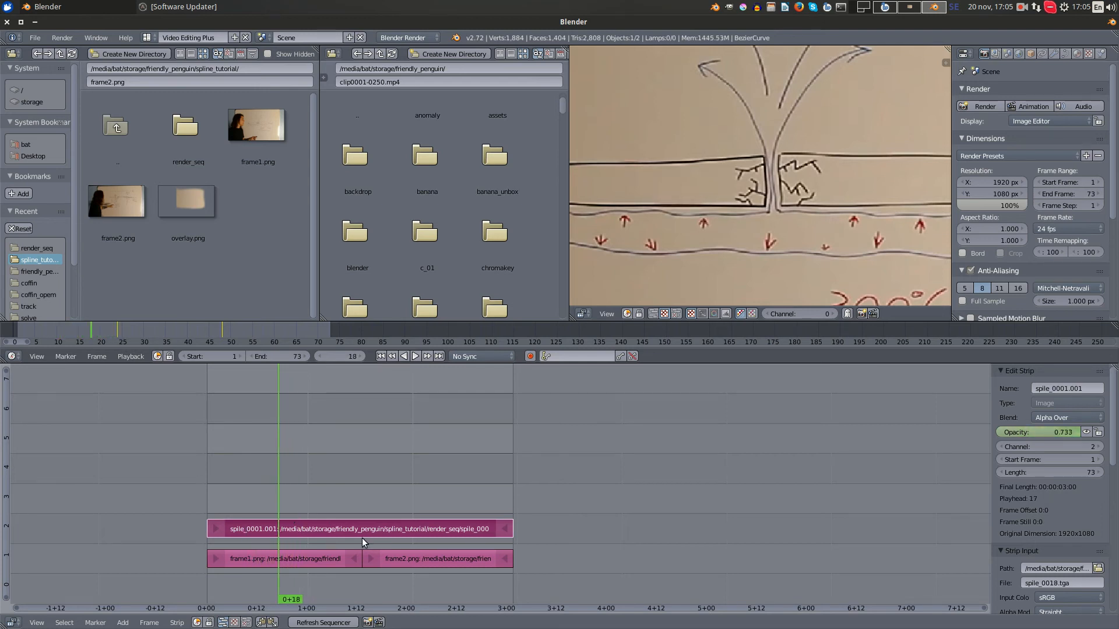
- Move the spile_ strip up to channel 3, leaving channel 2 free above the footage stills
{"action": "key", "text": "g"}
{"action": "left_click", "coordinate": [362, 508]}
{"action": "scroll", "coordinate": [361, 509], "scroll_direction": "up", "scroll_amount": 5}
{"action": "middle_click_drag", "start_coordinate": [229, 522], "coordinate": [385, 522]}
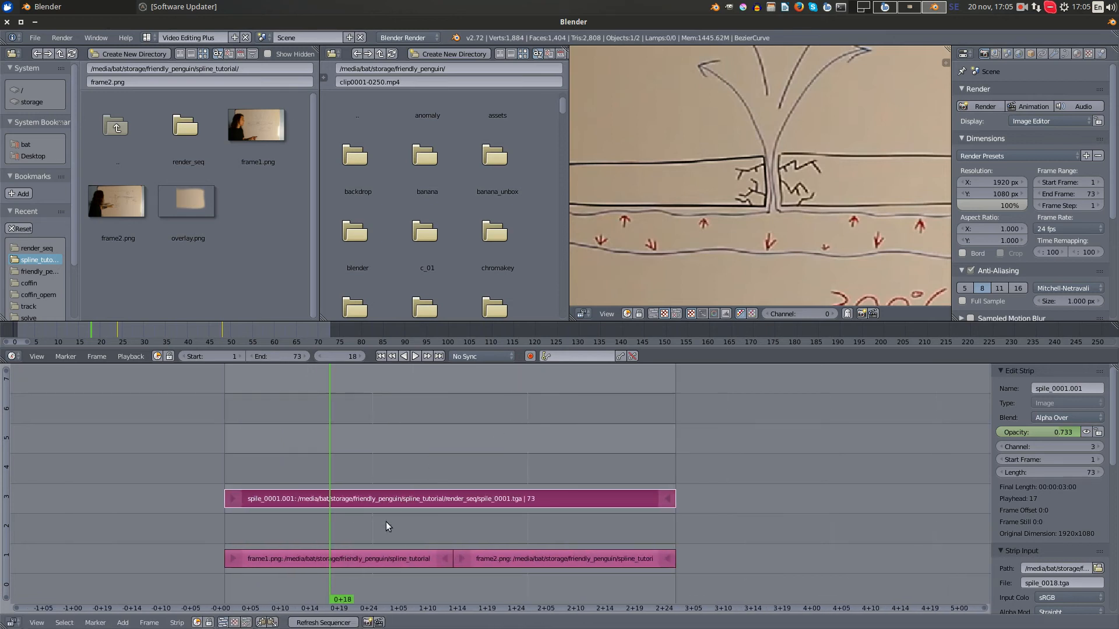
- Scrub through the sequence and compare the frame1.png and frame2.png strips in channel 1
{"action": "left_click_drag", "start_coordinate": [385, 523], "coordinate": [412, 537]}
{"action": "right_click", "coordinate": [429, 557]}
{"action": "right_click", "coordinate": [522, 555]}
{"action": "right_click", "coordinate": [397, 554]}
{"action": "right_click", "coordinate": [508, 552]}
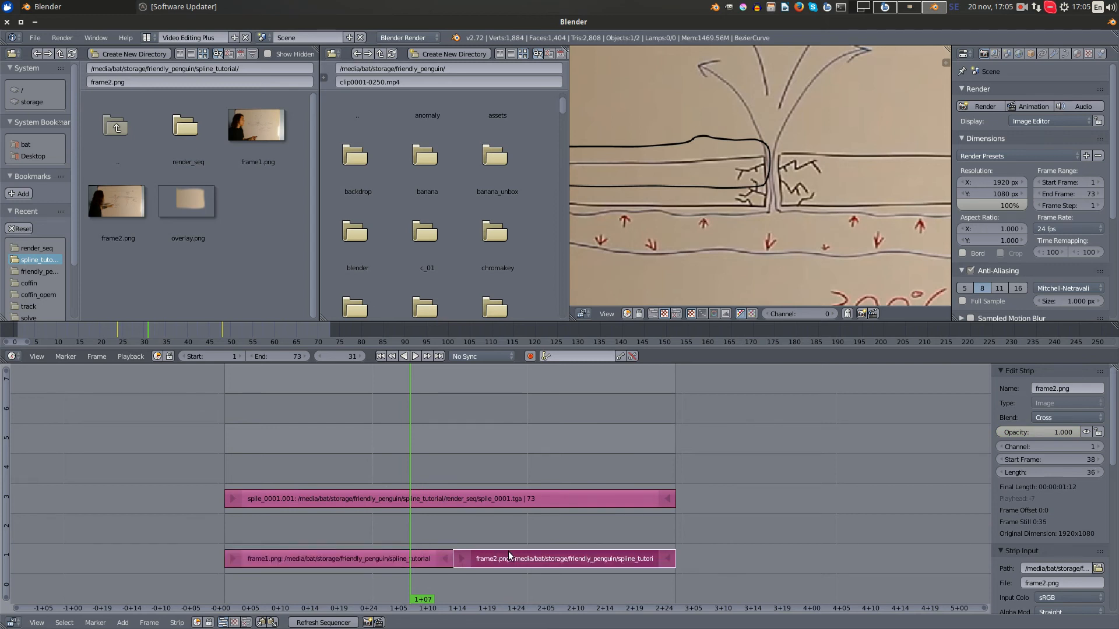
- Add overlay.png as an image strip in channel 2 starting at frame 20, between the stills and the spile_ strip
{"action": "left_click_drag", "start_coordinate": [403, 463], "coordinate": [342, 460]}
{"action": "right_click", "coordinate": [410, 495]}
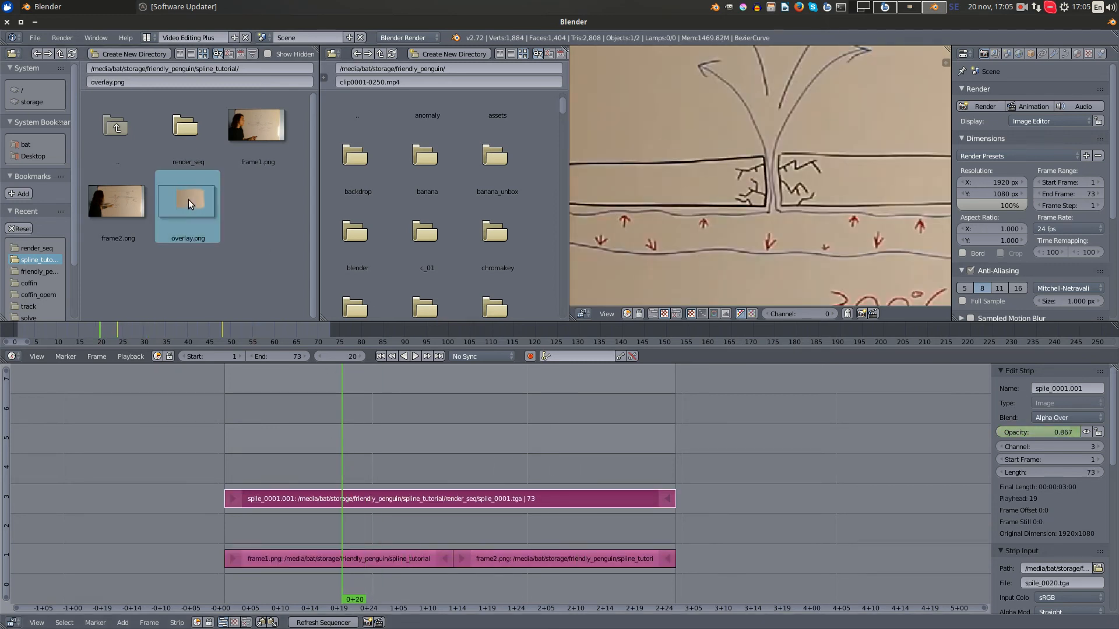
{"action": "left_click_drag", "start_coordinate": [191, 197], "coordinate": [369, 530]}
{"action": "left_click", "coordinate": [360, 462]}
{"action": "left_click_drag", "start_coordinate": [360, 462], "coordinate": [449, 460]}
{"action": "scroll", "coordinate": [443, 478], "scroll_direction": "down", "scroll_amount": 2}
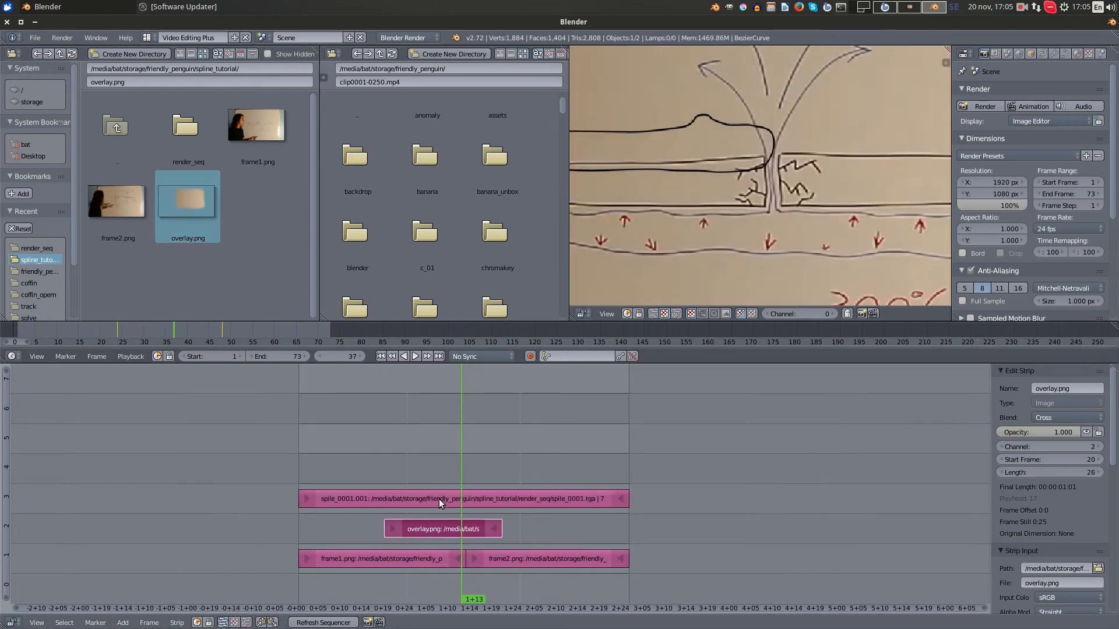
- Stretch the overlay.png strip at both ends so it runs from frame 1 to frame 73
{"action": "scroll", "coordinate": [434, 501], "scroll_direction": "up", "scroll_amount": 4}
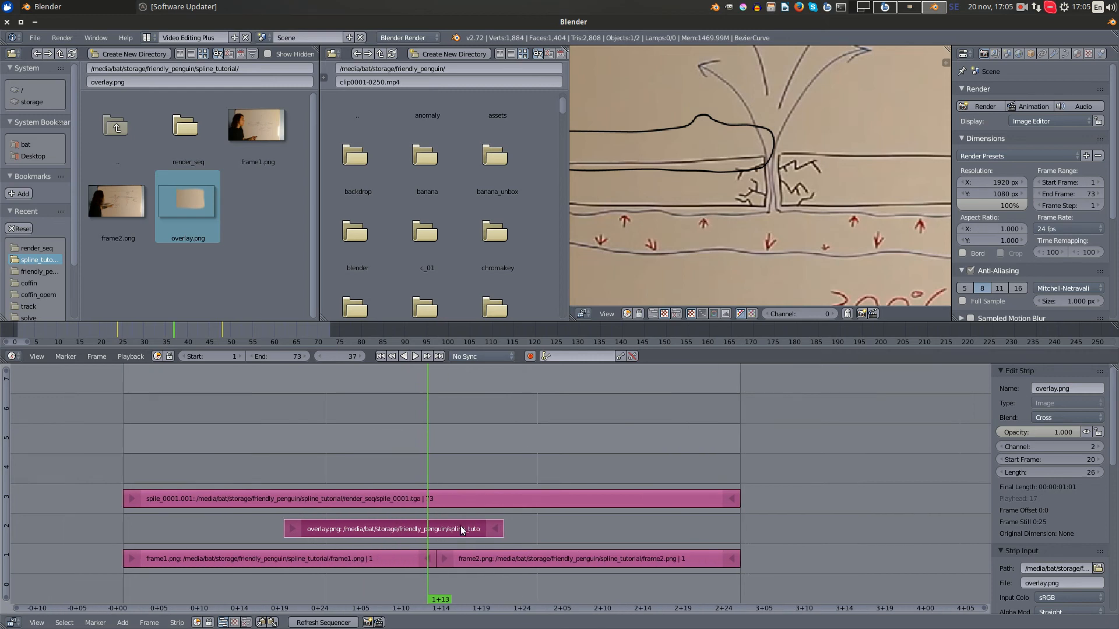
{"action": "scroll", "coordinate": [466, 525], "scroll_direction": "up", "scroll_amount": 1}
{"action": "key", "text": "g"}
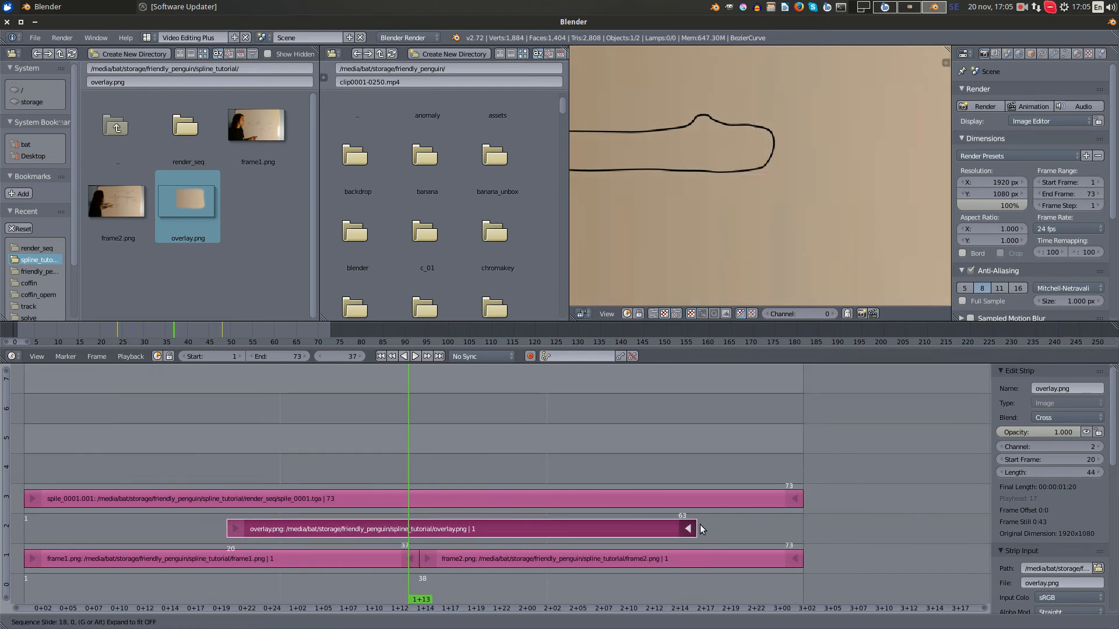
{"action": "left_click", "coordinate": [760, 528]}
{"action": "scroll", "coordinate": [684, 384], "scroll_direction": "down", "scroll_amount": 2}
{"action": "scroll", "coordinate": [694, 199], "scroll_direction": "down", "scroll_amount": 4}
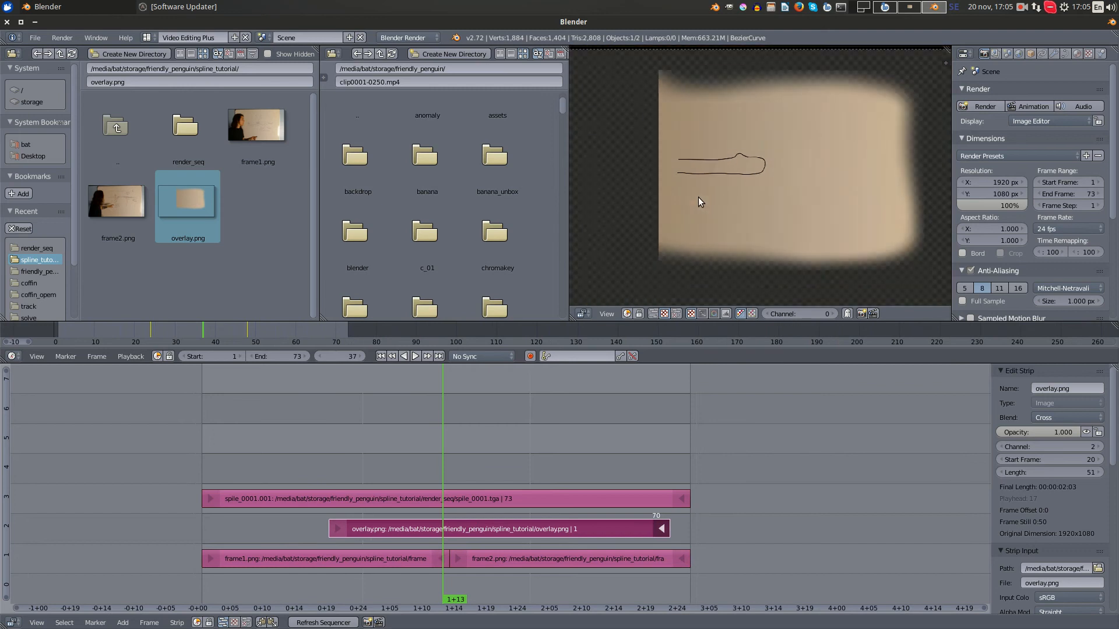
{"action": "right_click_drag", "start_coordinate": [330, 526], "coordinate": [190, 526]}
{"action": "right_click_drag", "start_coordinate": [665, 531], "coordinate": [691, 532]}
{"action": "scroll", "coordinate": [501, 467], "scroll_direction": "up", "scroll_amount": 2}
{"action": "left_click_drag", "start_coordinate": [484, 465], "coordinate": [413, 466]}
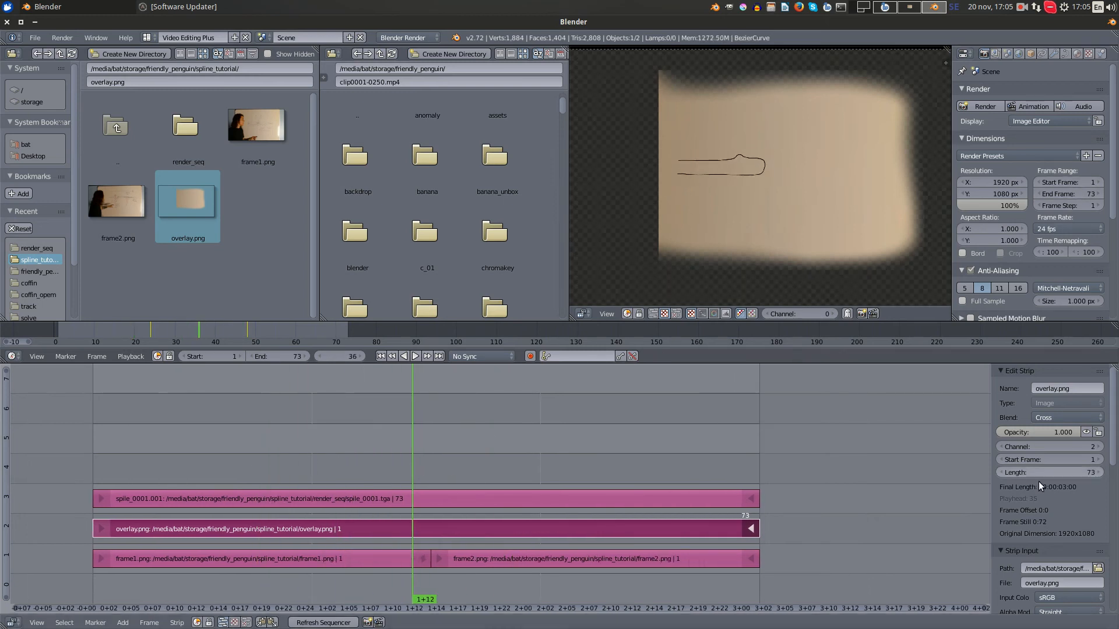
- Set the overlay.png strip's blend mode to Alpha Over and preview it over both whiteboard stills
{"action": "left_click", "coordinate": [1068, 418]}
{"action": "left_click", "coordinate": [1083, 354]}
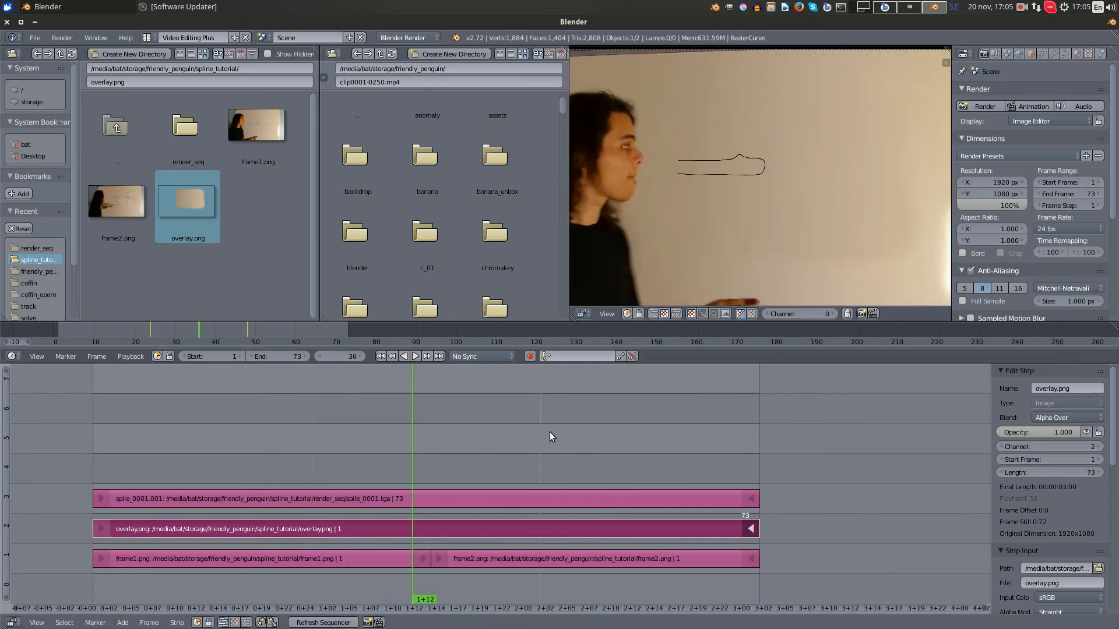
{"action": "left_click_drag", "start_coordinate": [403, 466], "coordinate": [368, 447]}
{"action": "left_click_drag", "start_coordinate": [458, 449], "coordinate": [306, 442]}
{"action": "scroll", "coordinate": [827, 104], "scroll_direction": "down", "scroll_amount": 2}
{"action": "key", "text": "Home"}
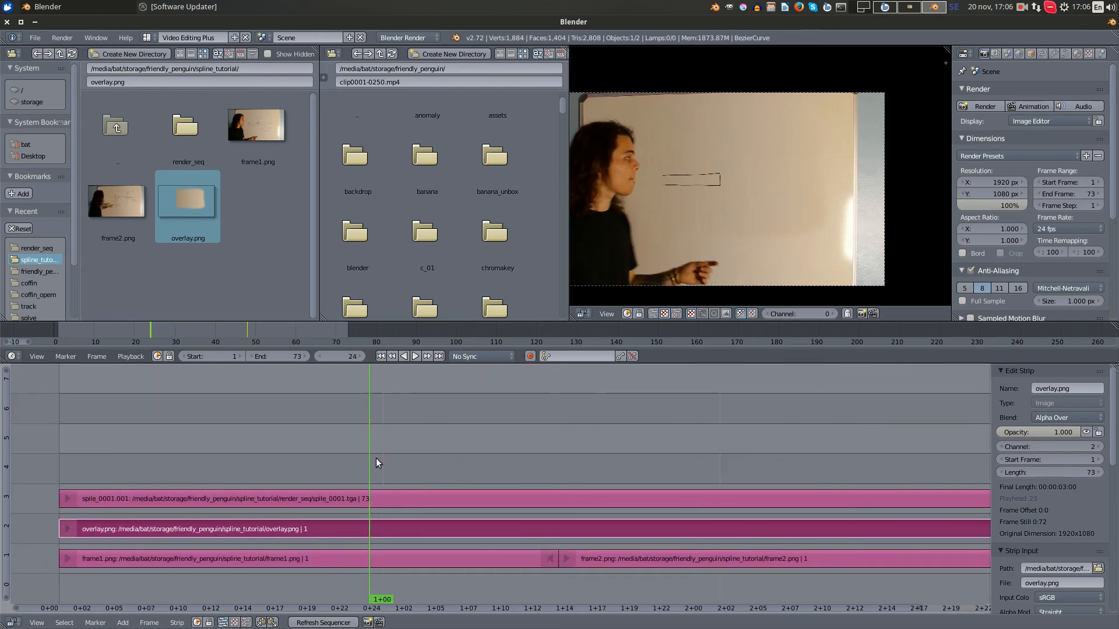
- Keyframe a fade-in on the overlay.png strip with opacity 1 at frame 24 and 0 at frame 14
{"action": "mouse_move", "coordinate": [376, 458]}
{"action": "left_mouse_down"}
{"action": "mouse_move", "coordinate": [466, 460]}
{"action": "mouse_move", "coordinate": [316, 464]}
{"action": "mouse_move", "coordinate": [437, 464]}
{"action": "mouse_move", "coordinate": [362, 465]}
{"action": "mouse_move", "coordinate": [392, 453]}
{"action": "left_mouse_up"}
{"action": "key", "text": "Left"}
{"action": "key", "text": "Left"}
{"action": "key", "text": "Left"}
{"action": "key", "text": "Right"}
{"action": "key", "text": "Right"}
{"action": "key", "text": "Left"}
{"action": "key", "text": "i"}
{"action": "key", "text": "Left"}
{"action": "key", "text": "Left"}
{"action": "key", "text": "Left"}
{"action": "key", "text": "Left"}
{"action": "key", "text": "Left"}
{"action": "key", "text": "Left"}
{"action": "key", "text": "Left"}
{"action": "key", "text": "Left"}
{"action": "key", "text": "Left"}
{"action": "key", "text": "Left"}
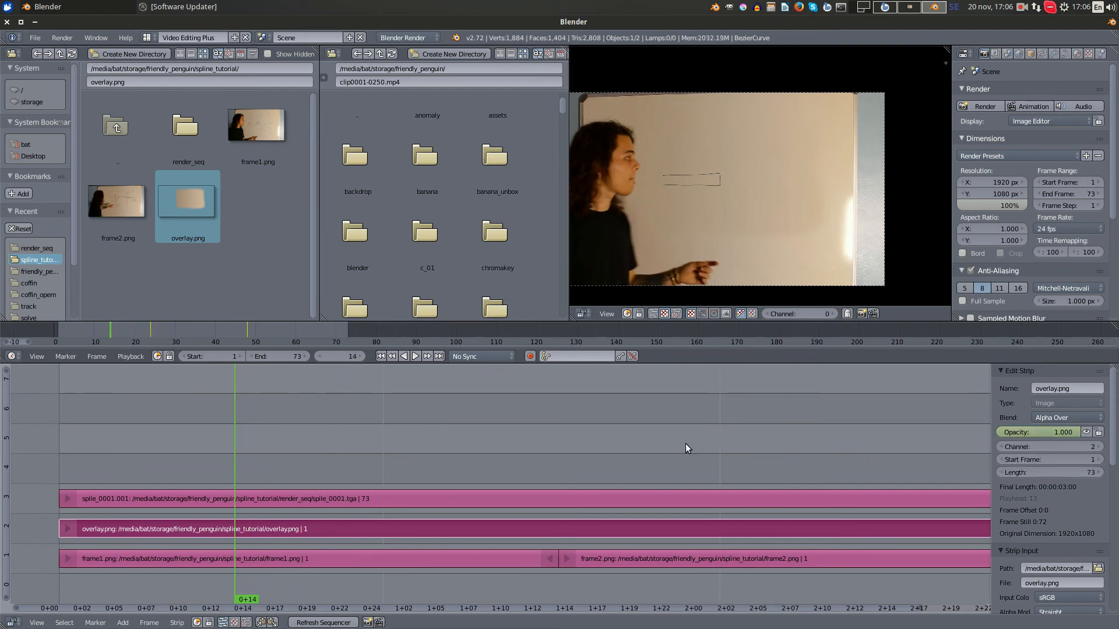
{"action": "left_click_drag", "start_coordinate": [1071, 433], "coordinate": [1005, 433]}
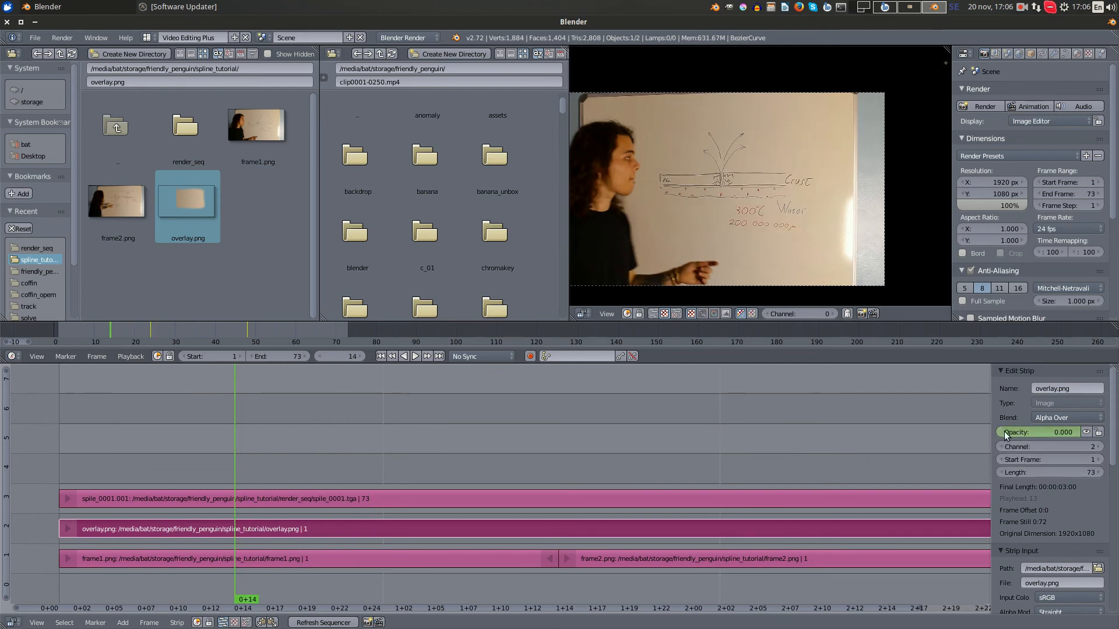
- Keyframe a fade-out on the overlay.png strip with opacity 1 at frame 49 and 0 at frame 57
{"action": "left_click_drag", "start_coordinate": [350, 475], "coordinate": [703, 467]}
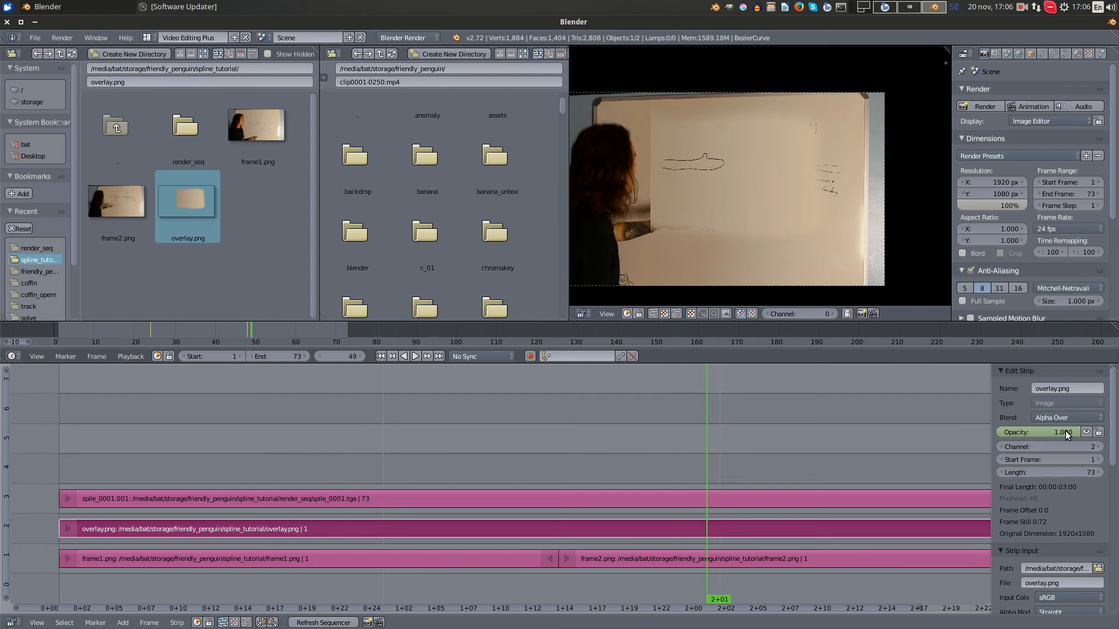
{"action": "key", "text": "i"}
{"action": "left_click_drag", "start_coordinate": [732, 464], "coordinate": [815, 464]}
{"action": "key", "text": "BackSpace"}
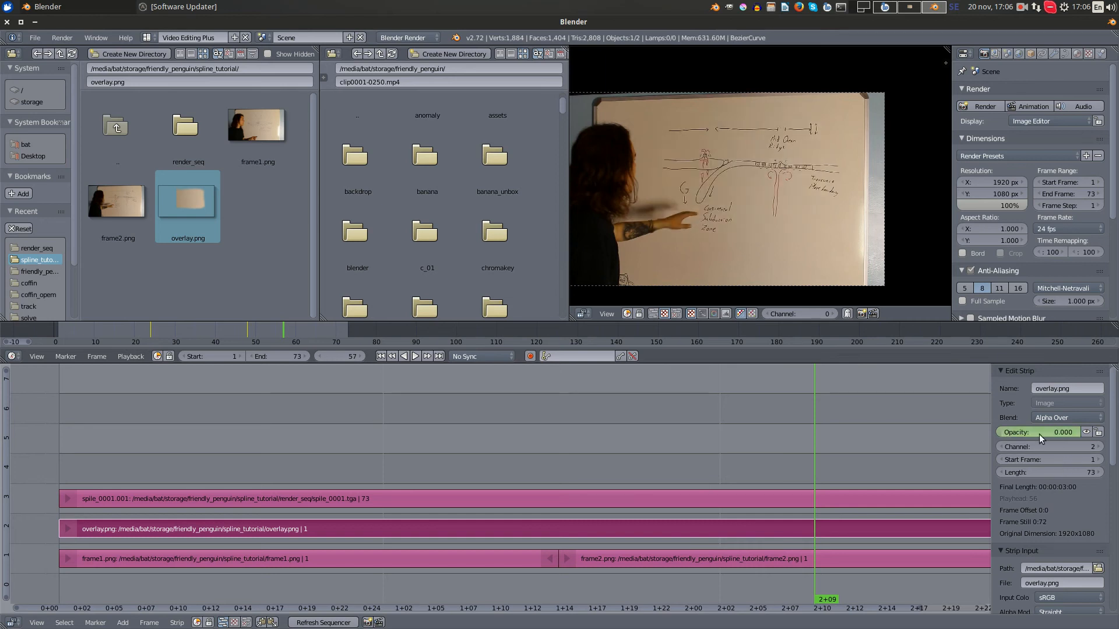
{"action": "key", "text": "i"}
- Scrub between frames 12, 26 and 54 and examine up close how the overlay covers and reveals the whiteboard drawings
{"action": "left_click_drag", "start_coordinate": [268, 443], "coordinate": [397, 582]}
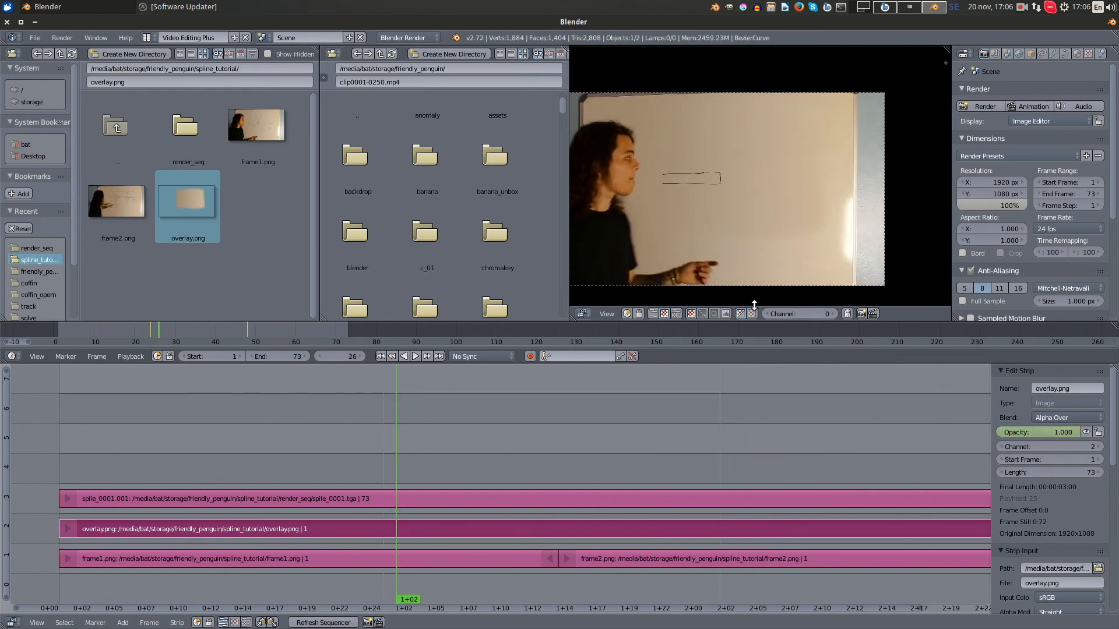
{"action": "scroll", "coordinate": [700, 210], "scroll_direction": "up", "scroll_amount": 5}
{"action": "middle_click_drag", "start_coordinate": [653, 187], "coordinate": [682, 97]}
{"action": "scroll", "coordinate": [738, 152], "scroll_direction": "up", "scroll_amount": 2}
{"action": "scroll", "coordinate": [727, 152], "scroll_direction": "down", "scroll_amount": 5}
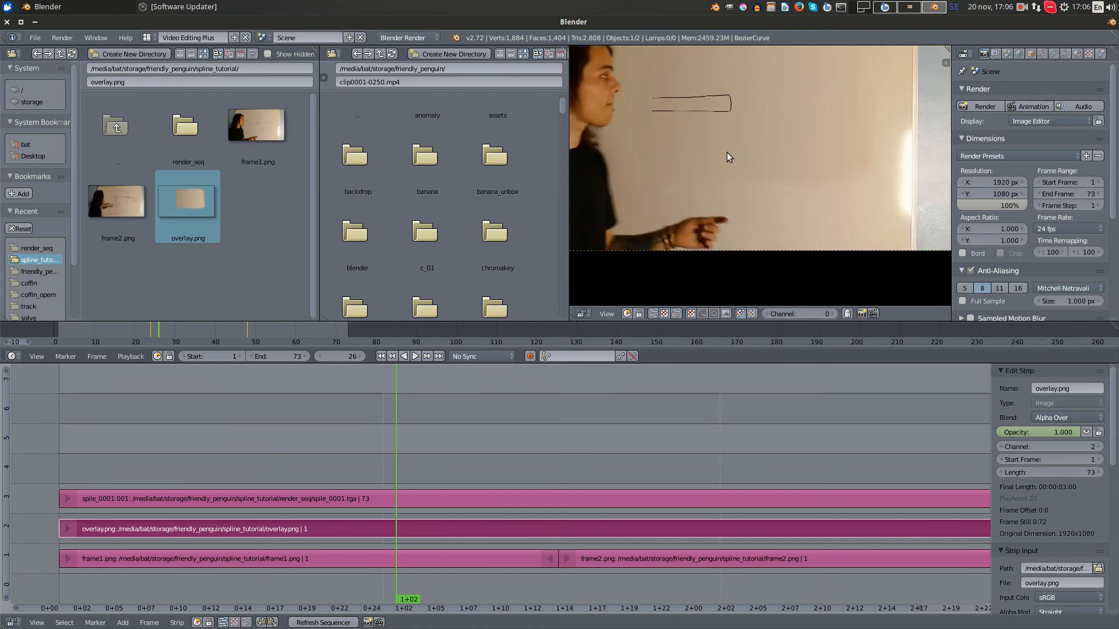
{"action": "middle_click_drag", "start_coordinate": [726, 152], "coordinate": [723, 192]}
{"action": "left_click_drag", "start_coordinate": [402, 402], "coordinate": [205, 452]}
{"action": "scroll", "coordinate": [691, 161], "scroll_direction": "up", "scroll_amount": 5}
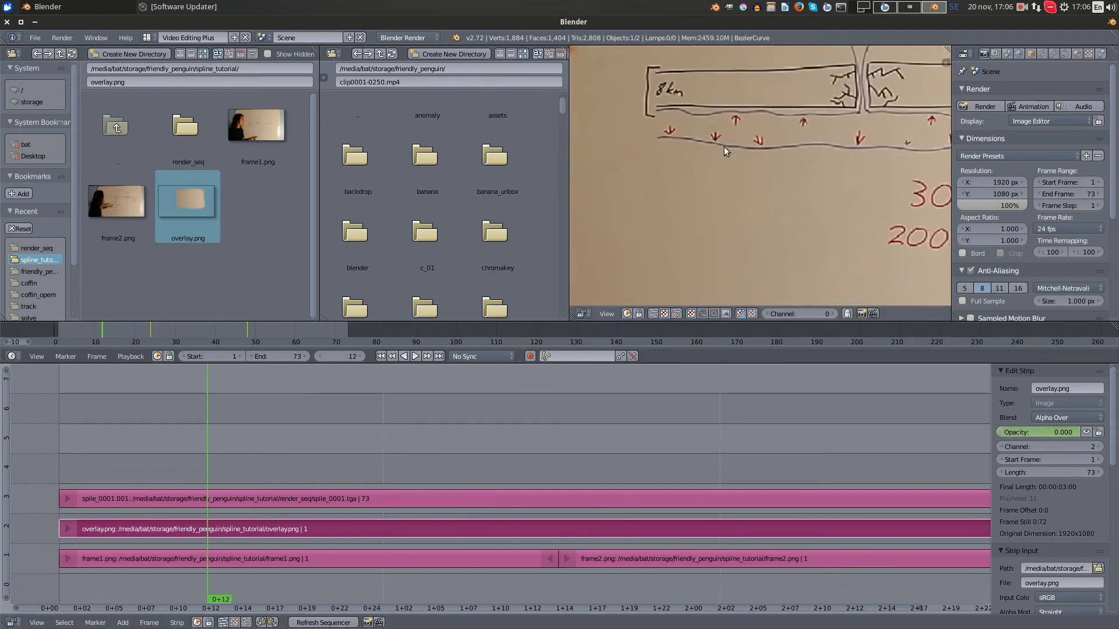
{"action": "scroll", "coordinate": [872, 141], "scroll_direction": "down", "scroll_amount": 2}
{"action": "middle_click_drag", "start_coordinate": [869, 141], "coordinate": [702, 173]}
{"action": "left_click_drag", "start_coordinate": [396, 445], "coordinate": [775, 437]}
{"action": "scroll", "coordinate": [736, 186], "scroll_direction": "down", "scroll_amount": 2}
{"action": "middle_click_drag", "start_coordinate": [719, 185], "coordinate": [754, 230]}
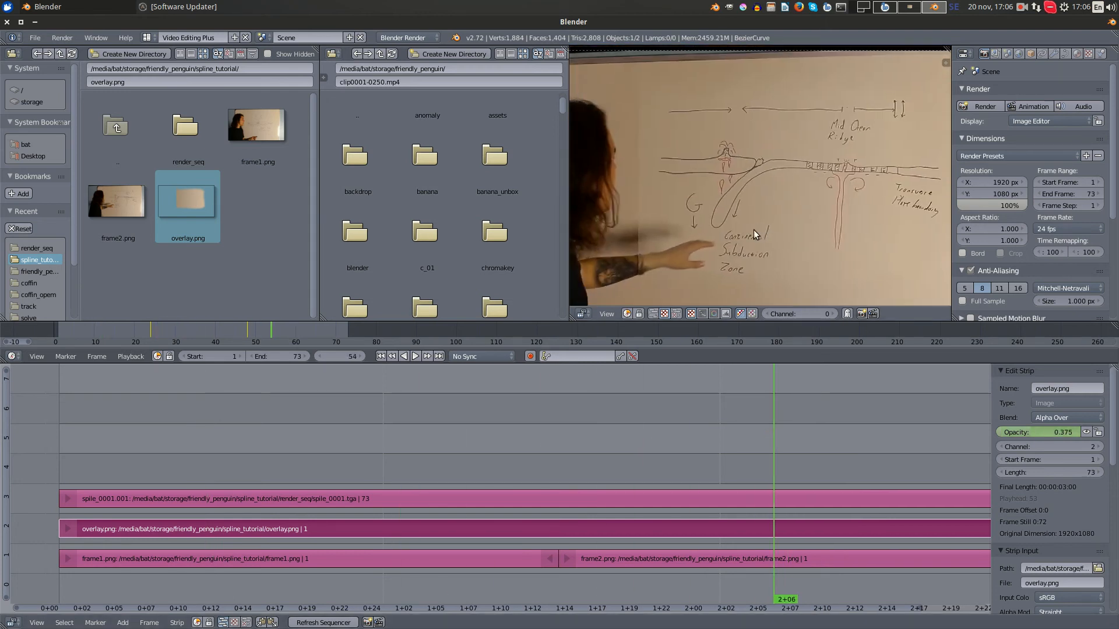
- Compare the first drawing around frames 15 to 17 with the second drawing at frame 58 in the preview
{"action": "left_click_drag", "start_coordinate": [683, 476], "coordinate": [277, 487]}
{"action": "scroll", "coordinate": [736, 158], "scroll_direction": "up", "scroll_amount": 3}
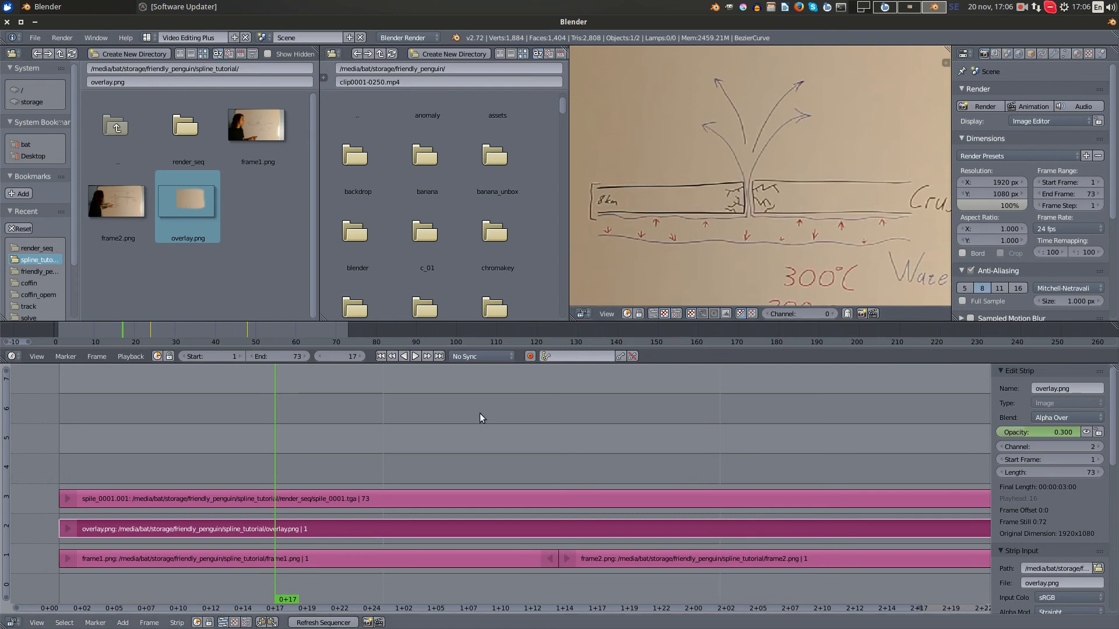
{"action": "left_click_drag", "start_coordinate": [484, 415], "coordinate": [829, 418]}
{"action": "scroll", "coordinate": [729, 128], "scroll_direction": "down", "scroll_amount": 3}
{"action": "middle_click_drag", "start_coordinate": [713, 113], "coordinate": [643, 145]}
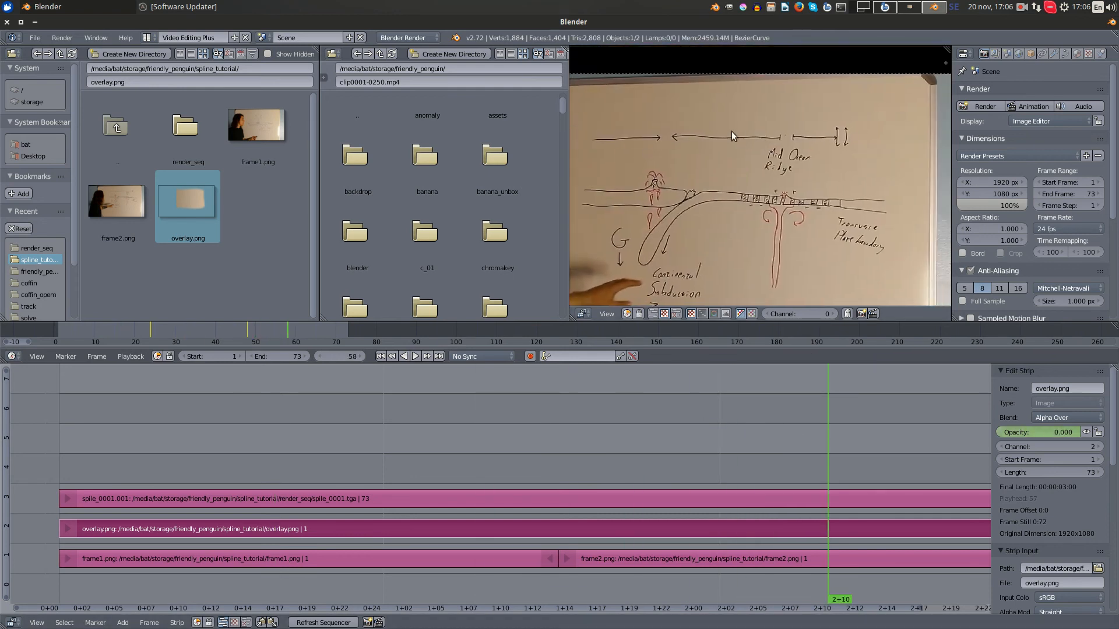
{"action": "scroll", "coordinate": [751, 244], "scroll_direction": "down", "scroll_amount": 1}
{"action": "middle_click_drag", "start_coordinate": [686, 215], "coordinate": [753, 159]}
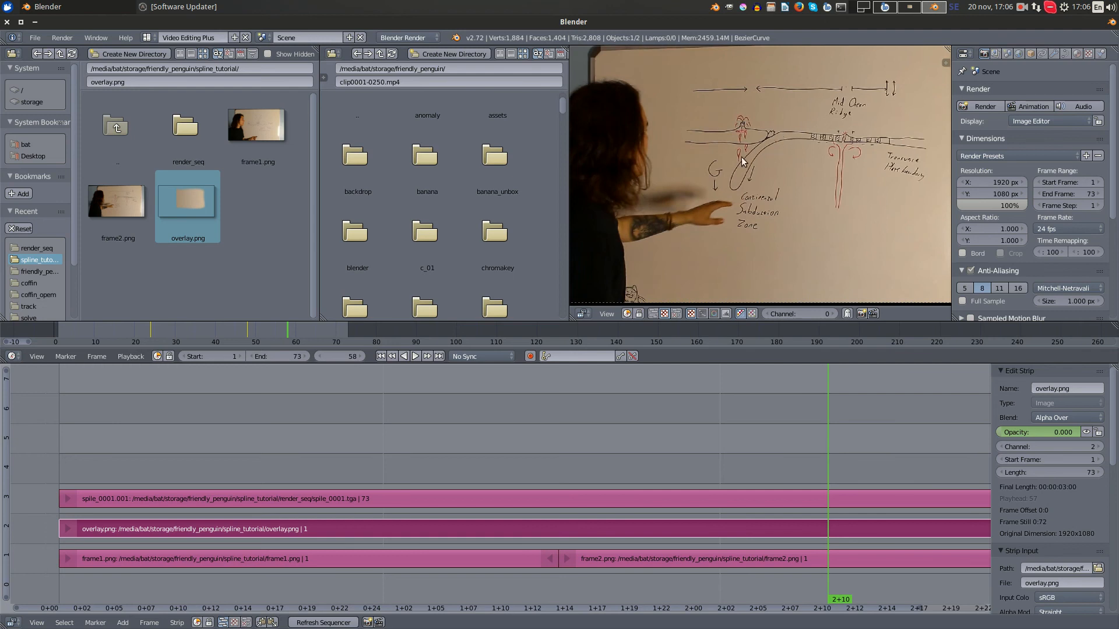
{"action": "left_click_drag", "start_coordinate": [663, 397], "coordinate": [249, 416]}
{"action": "scroll", "coordinate": [851, 163], "scroll_direction": "up", "scroll_amount": 7}
{"action": "middle_click_drag", "start_coordinate": [854, 171], "coordinate": [742, 191]}
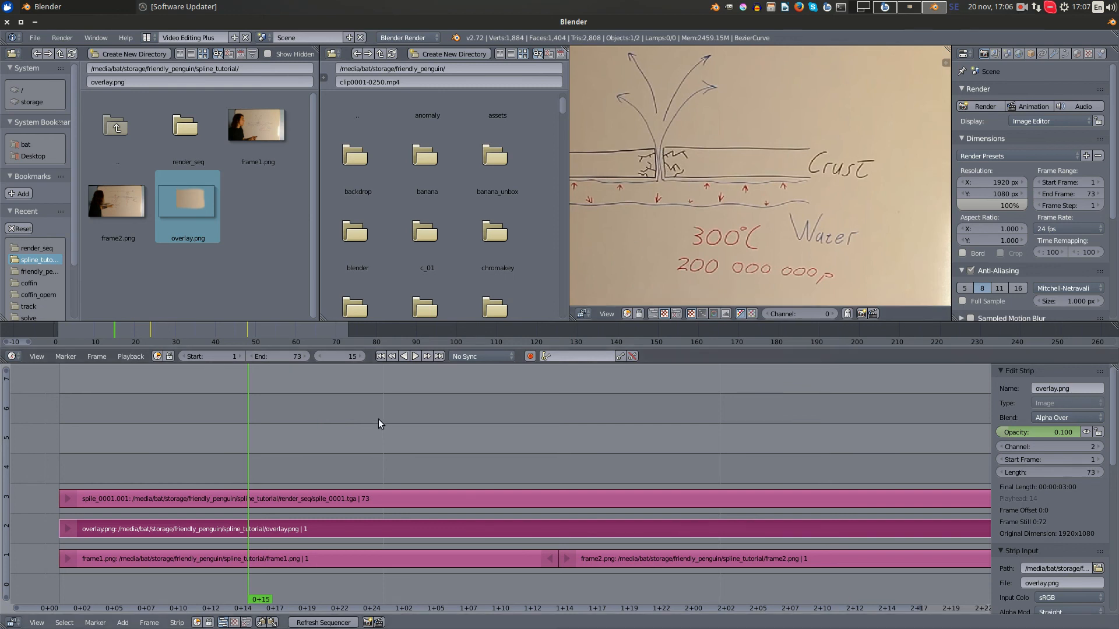
- Examine how the rendered line matches the drawn crust outline during the fade-in around frames 17 to 19
{"action": "mouse_move", "coordinate": [379, 419]}
{"action": "left_mouse_down"}
{"action": "mouse_move", "coordinate": [777, 437]}
{"action": "mouse_move", "coordinate": [396, 427]}
{"action": "left_mouse_up"}
{"action": "mouse_move", "coordinate": [533, 430]}
{"action": "left_mouse_down"}
{"action": "mouse_move", "coordinate": [781, 419]}
{"action": "mouse_move", "coordinate": [352, 430]}
{"action": "mouse_move", "coordinate": [792, 432]}
{"action": "mouse_move", "coordinate": [301, 435]}
{"action": "left_mouse_up"}
{"action": "scroll", "coordinate": [802, 185], "scroll_direction": "up", "scroll_amount": 3}
{"action": "scroll", "coordinate": [760, 176], "scroll_direction": "up", "scroll_amount": 1}
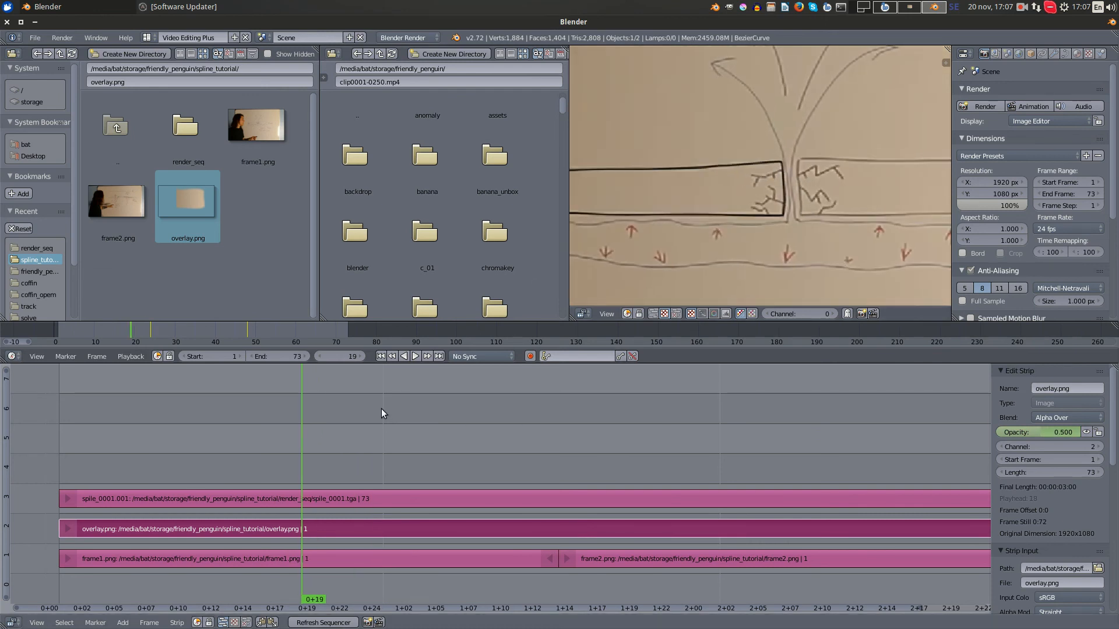
{"action": "left_click_drag", "start_coordinate": [381, 408], "coordinate": [275, 428]}
{"action": "scroll", "coordinate": [662, 257], "scroll_direction": "up", "scroll_amount": 1}
{"action": "scroll", "coordinate": [726, 239], "scroll_direction": "down", "scroll_amount": 2}
{"action": "scroll", "coordinate": [525, 333], "scroll_direction": "down", "scroll_amount": 1}
{"action": "scroll", "coordinate": [683, 259], "scroll_direction": "down", "scroll_amount": 2}
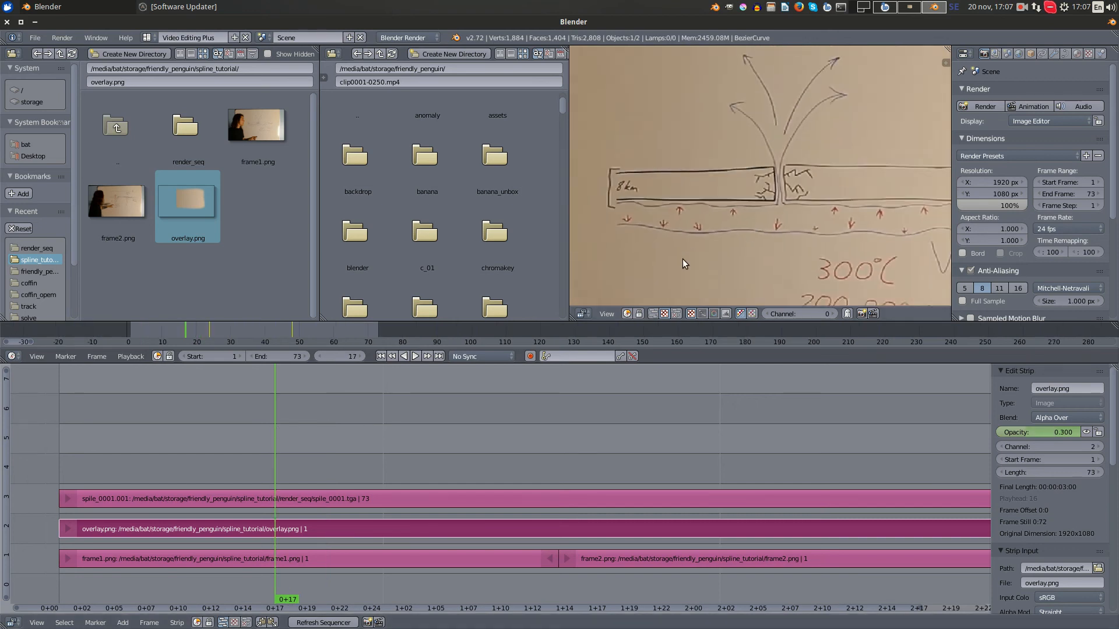
{"action": "scroll", "coordinate": [683, 259], "scroll_direction": "down", "scroll_amount": 1}
- Scrub back and forth between the fade-in near frame 17 and the fade-out near frame 55 to compare both drawings
{"action": "left_click_drag", "start_coordinate": [398, 369], "coordinate": [315, 426]}
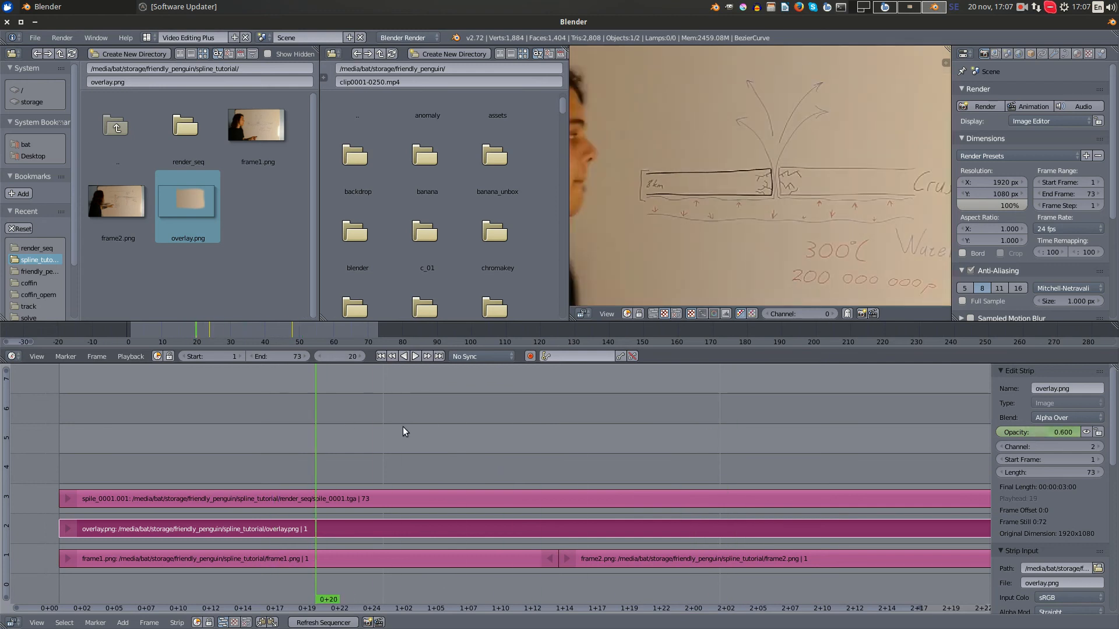
{"action": "left_click_drag", "start_coordinate": [404, 431], "coordinate": [785, 404]}
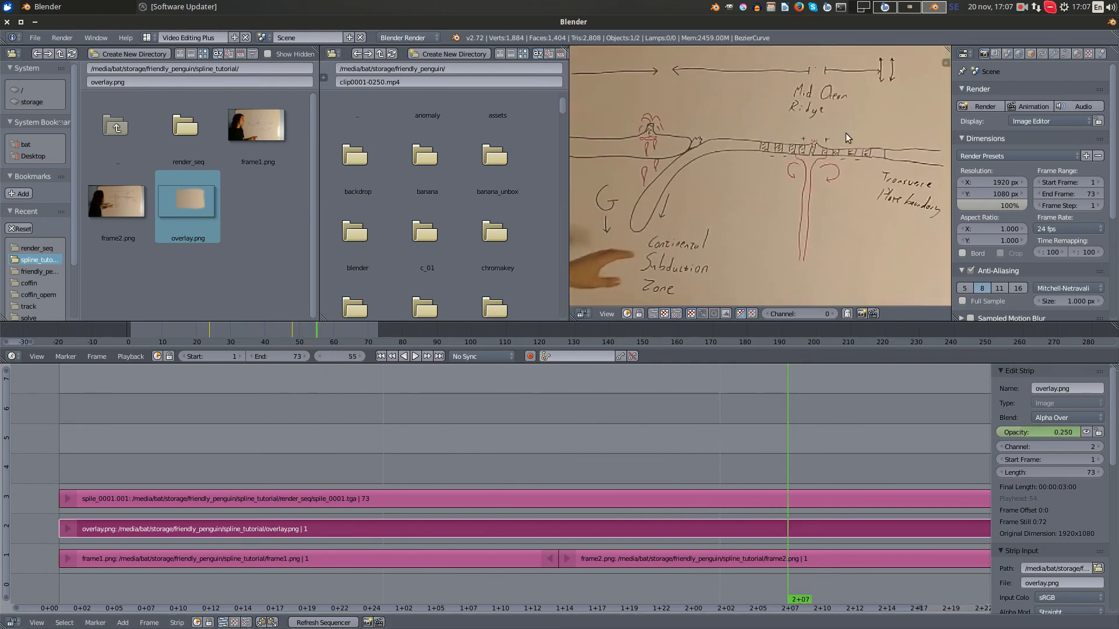
{"action": "scroll", "coordinate": [830, 136], "scroll_direction": "down", "scroll_amount": 1}
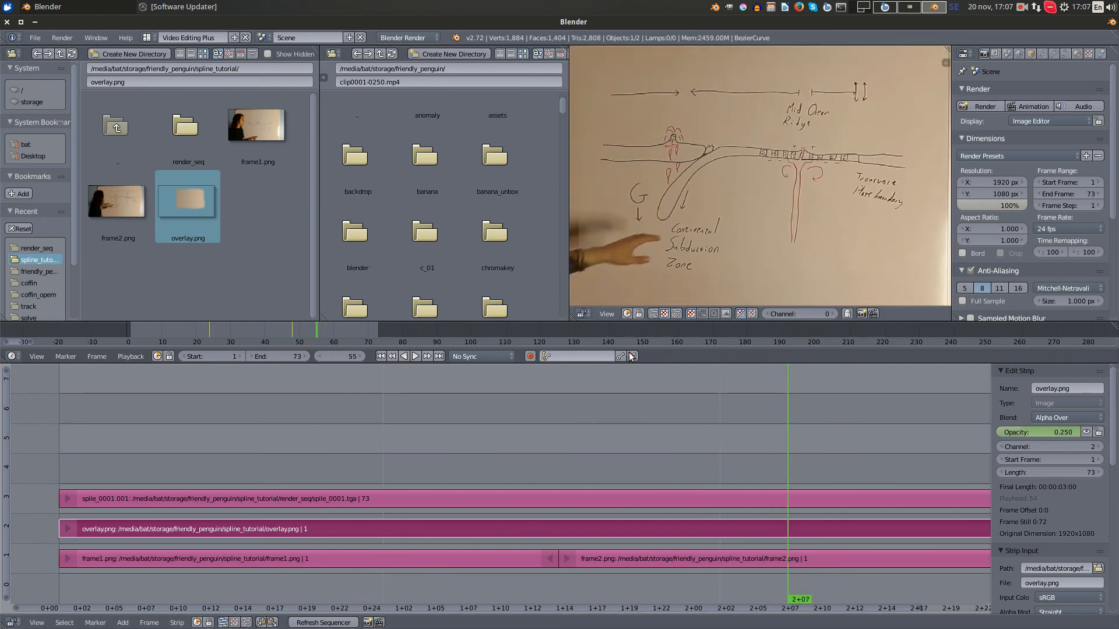
{"action": "left_click_drag", "start_coordinate": [496, 431], "coordinate": [275, 431]}
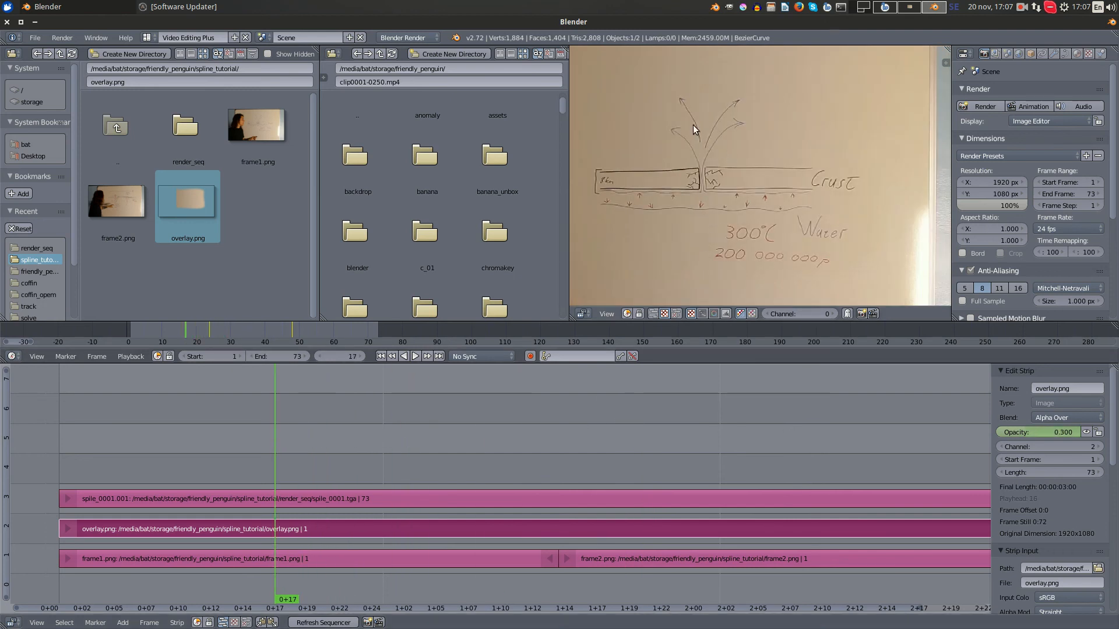
{"action": "left_click_drag", "start_coordinate": [414, 427], "coordinate": [802, 418]}
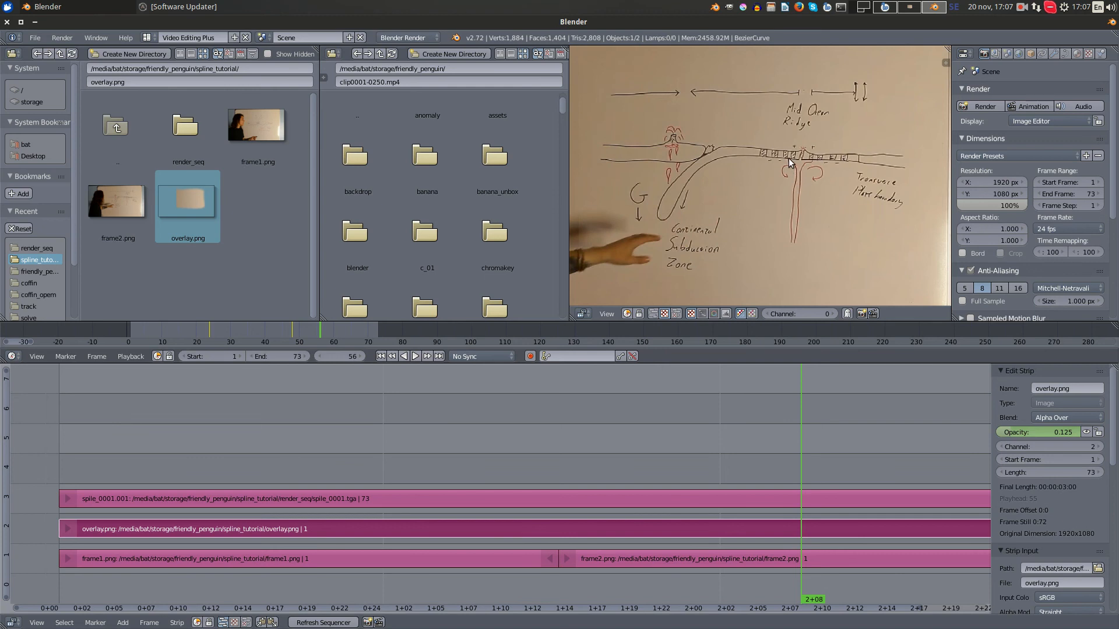
{"action": "left_click_drag", "start_coordinate": [652, 416], "coordinate": [235, 426]}
{"action": "middle_click_drag", "start_coordinate": [757, 218], "coordinate": [798, 198]}
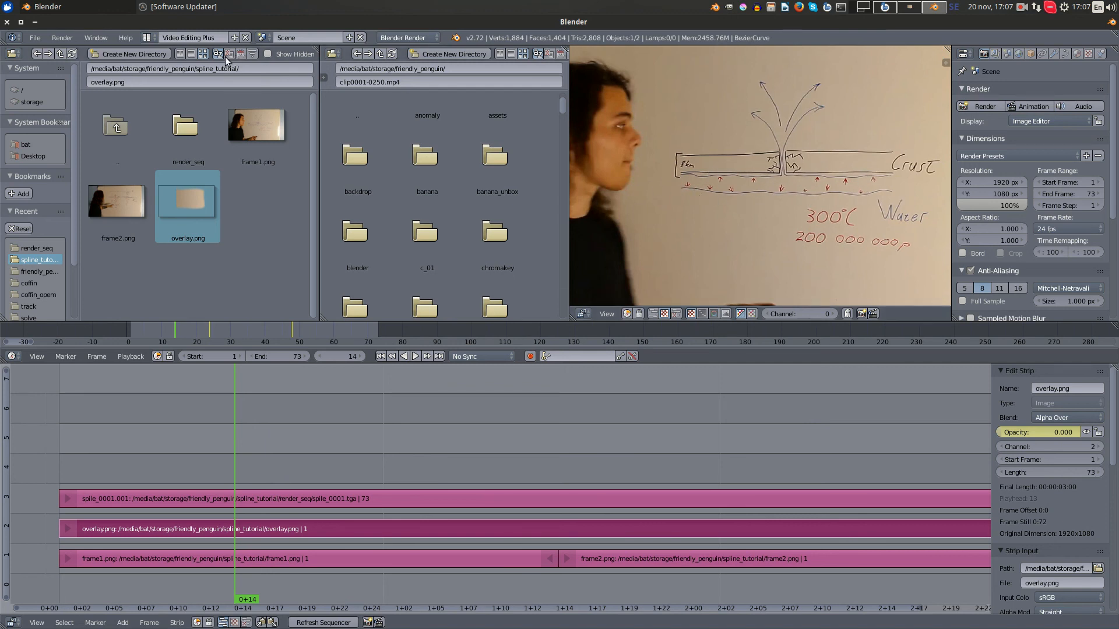
- Switch to the Default screen layout, leave the render result for the camera view, and go to frame 24
{"action": "left_click", "coordinate": [148, 37]}
{"action": "left_click", "coordinate": [163, 67]}
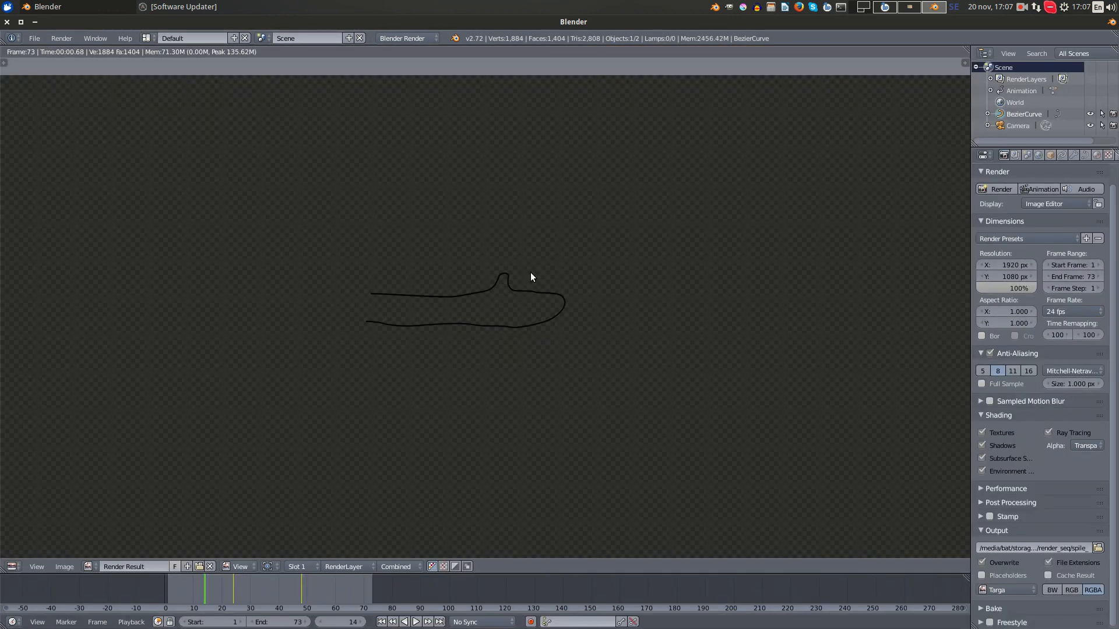
{"action": "key", "text": "Escape"}
{"action": "scroll", "coordinate": [540, 327], "scroll_direction": "down", "scroll_amount": 3}
{"action": "left_click", "coordinate": [232, 589]}
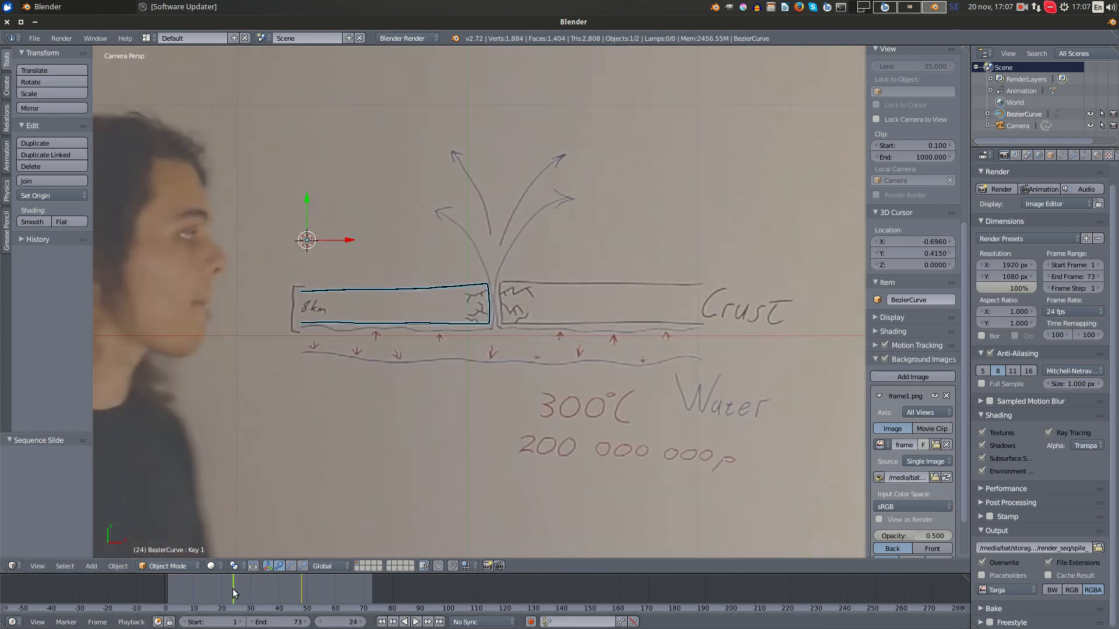
{"action": "mouse_move", "coordinate": [239, 595]}
{"action": "left_mouse_down"}
{"action": "mouse_move", "coordinate": [321, 588]}
{"action": "mouse_move", "coordinate": [233, 586]}
{"action": "left_mouse_up"}
- Go to frame 48 and change the spline material's diffuse colour to red
{"action": "scroll", "coordinate": [452, 265], "scroll_direction": "up", "scroll_amount": 4}
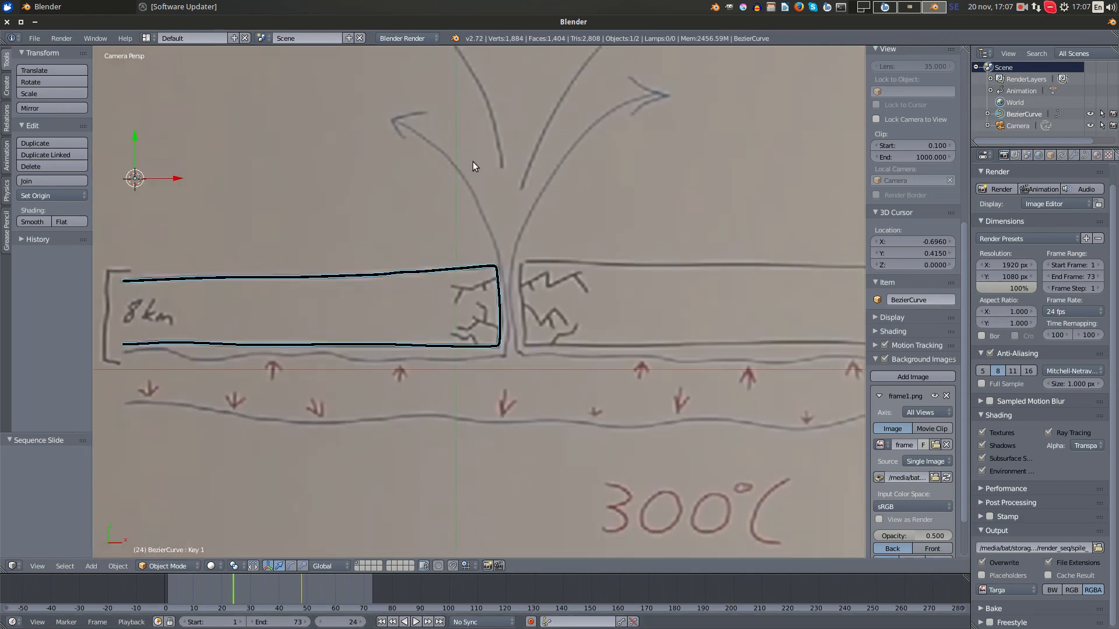
{"action": "left_click", "coordinate": [1097, 155]}
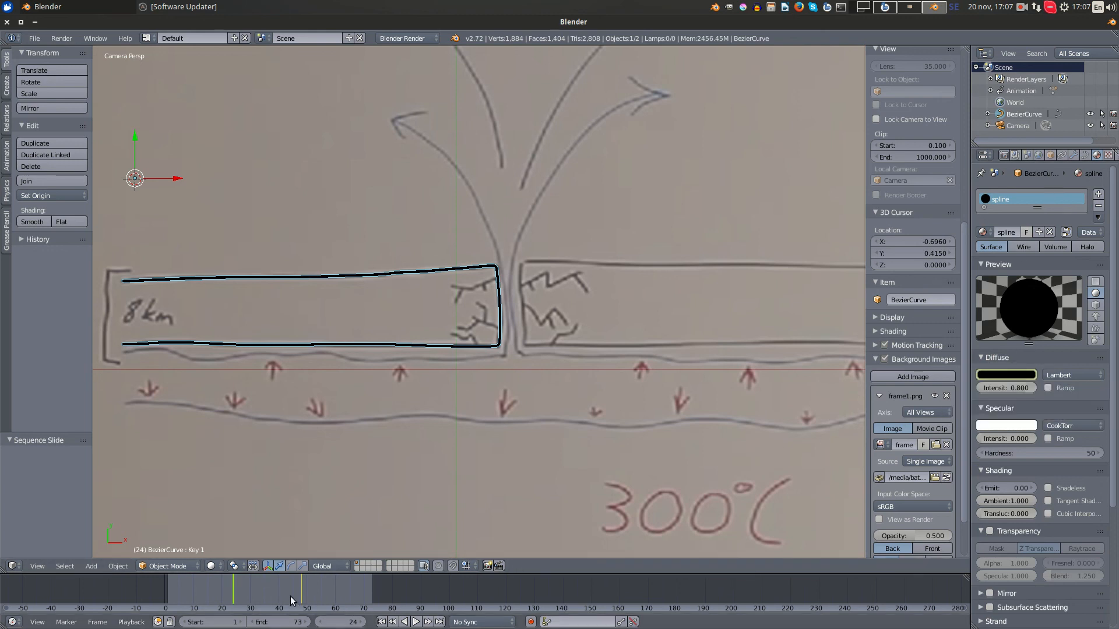
{"action": "left_click_drag", "start_coordinate": [291, 597], "coordinate": [302, 590]}
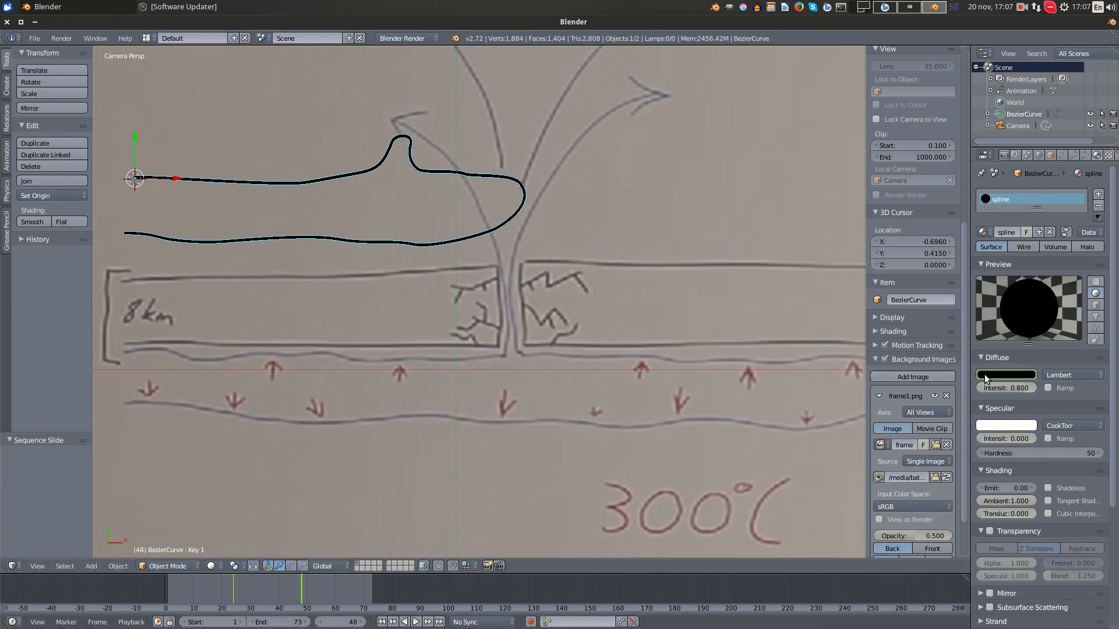
{"action": "left_click", "coordinate": [1030, 375]}
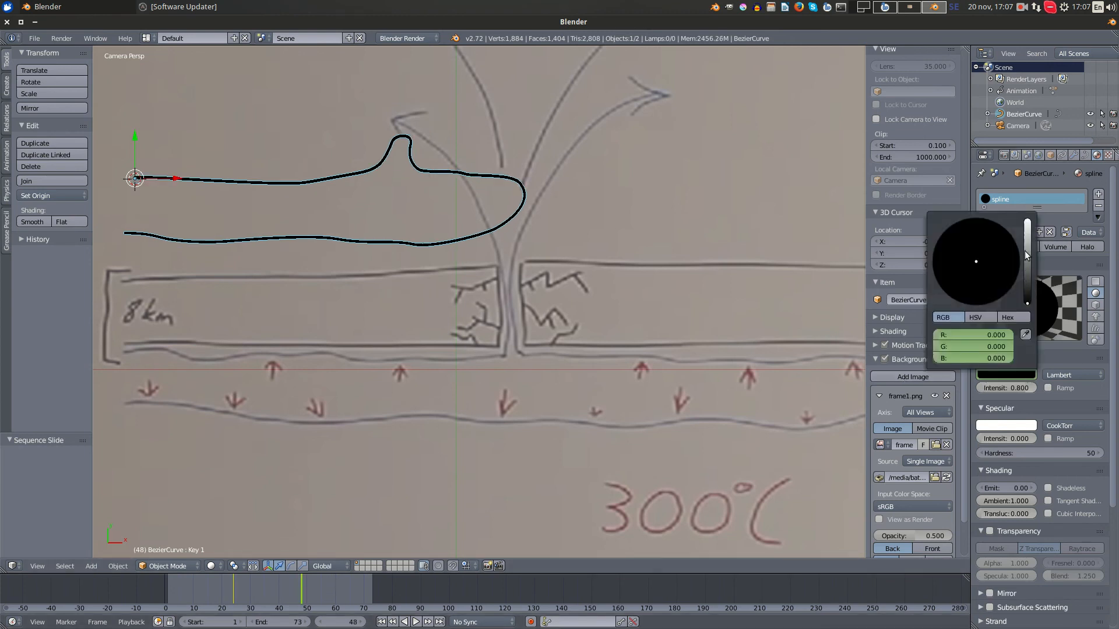
{"action": "left_click", "coordinate": [1025, 251]}
{"action": "left_click", "coordinate": [981, 304]}
{"action": "left_click_drag", "start_coordinate": [1027, 260], "coordinate": [1028, 239]}
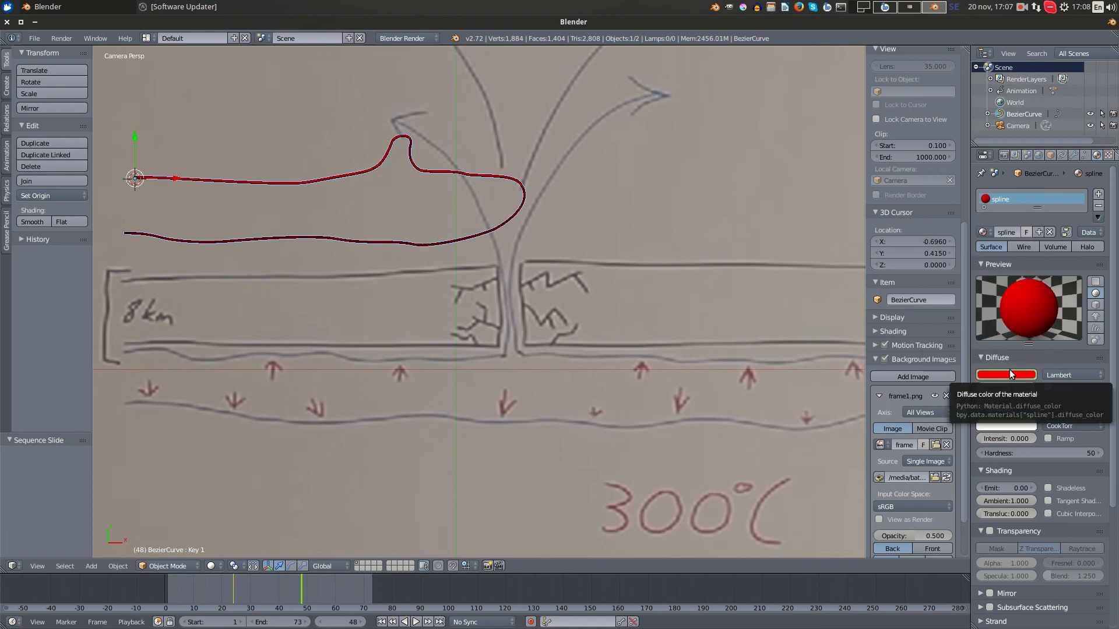
- Scrub on to frame 86, deselect the curve, and run a test render of that frame
{"action": "left_click", "coordinate": [273, 596]}
{"action": "left_click_drag", "start_coordinate": [264, 594], "coordinate": [409, 589]}
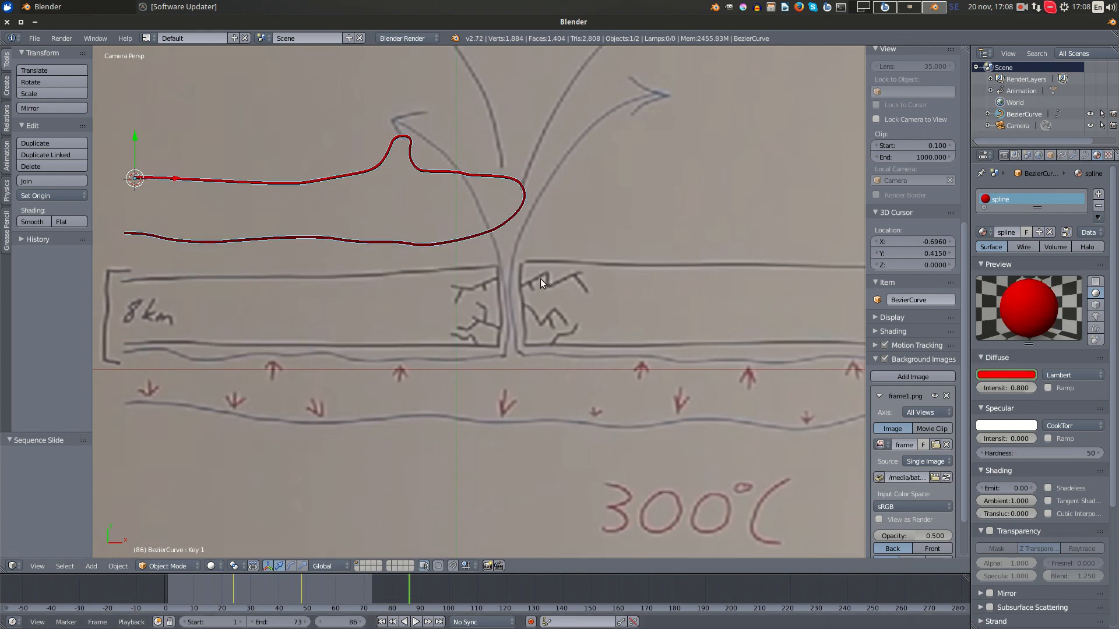
{"action": "scroll", "coordinate": [540, 278], "scroll_direction": "up", "scroll_amount": 1}
{"action": "middle_click_drag", "start_coordinate": [506, 183], "coordinate": [650, 266], "text": "shift"}
{"action": "key", "text": "a"}
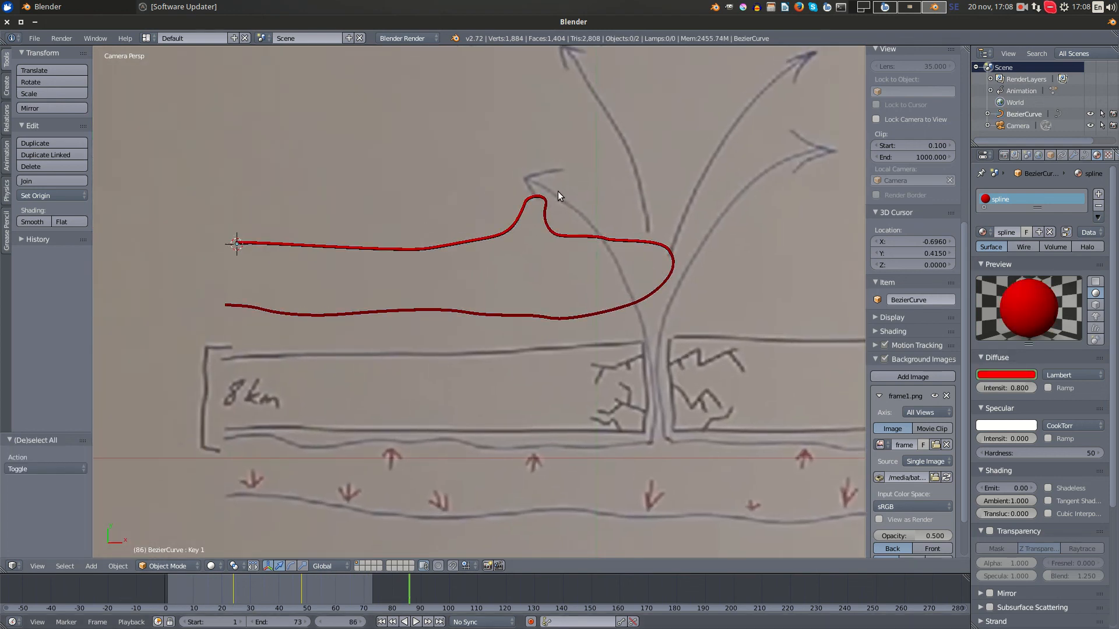
{"action": "key", "text": "F12"}
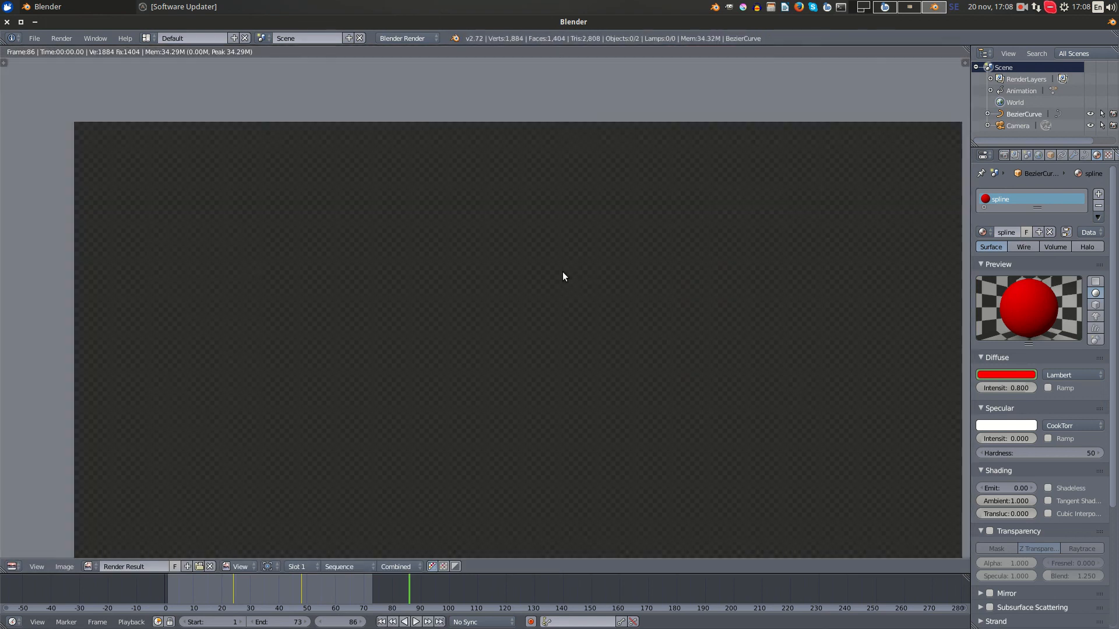
{"action": "key", "text": "Escape"}
- Go to frame 49 and render it to check the colour of the line
{"action": "left_click", "coordinate": [304, 578]}
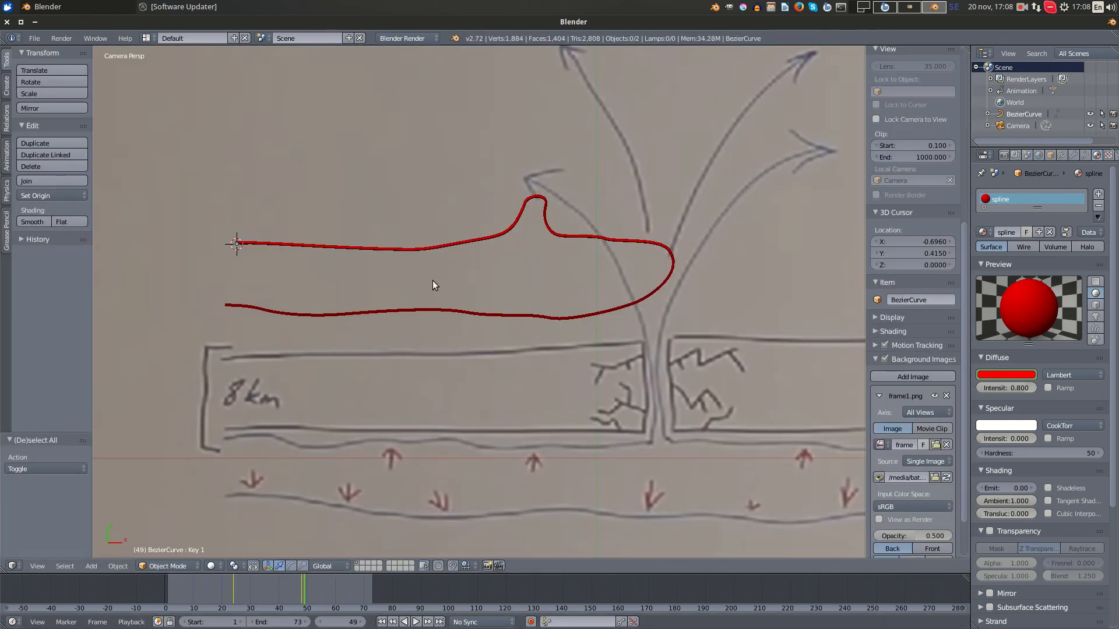
{"action": "key", "text": "F12"}
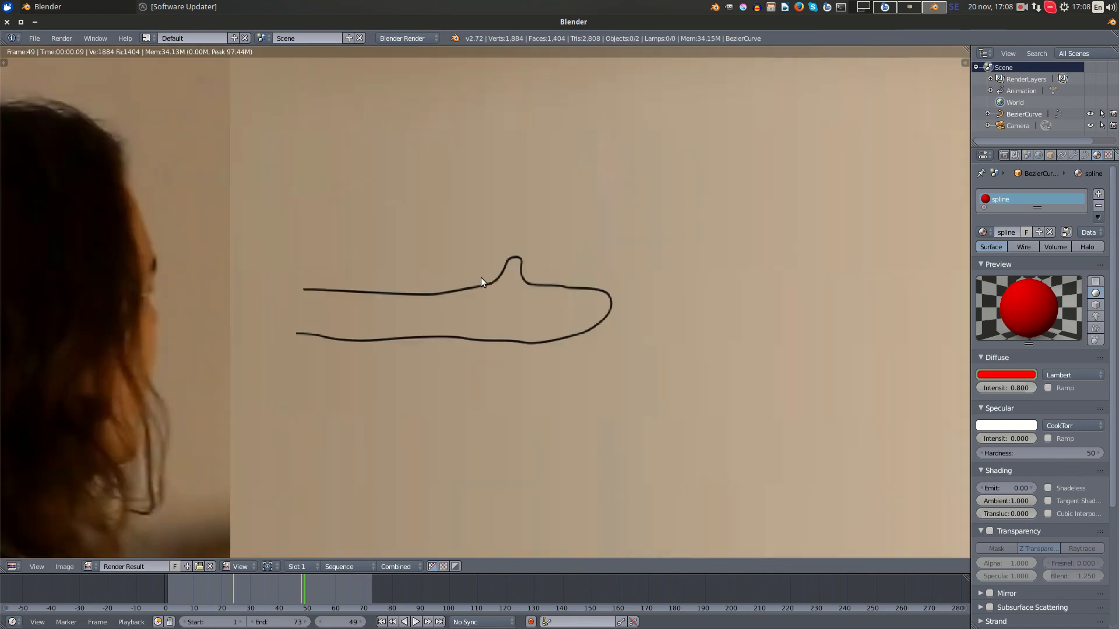
{"action": "key", "text": "Escape"}
- Turn off Sequencer in the render's post processing and render frame 49 again to inspect the line on its own
{"action": "left_click", "coordinate": [1004, 155]}
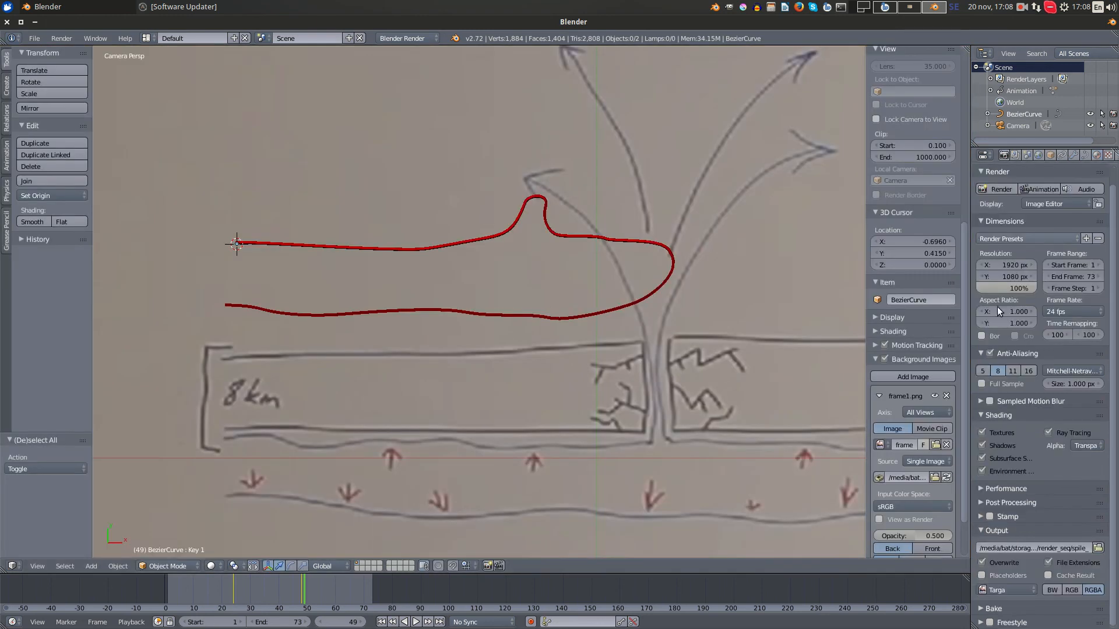
{"action": "left_click", "coordinate": [1005, 503]}
{"action": "left_click", "coordinate": [991, 533]}
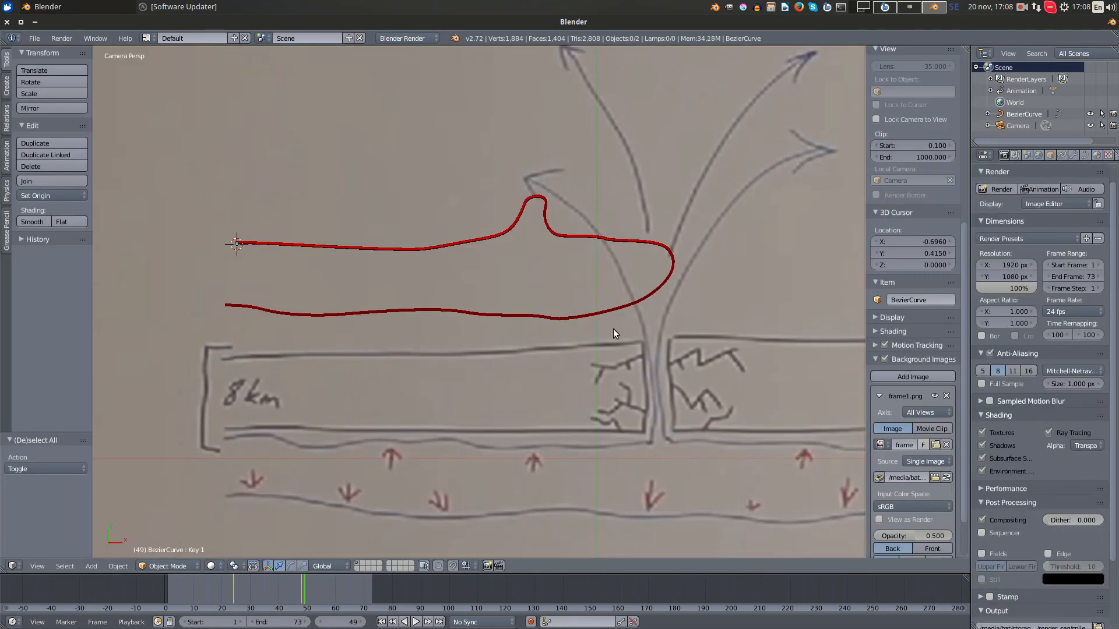
{"action": "key", "text": "F12"}
{"action": "scroll", "coordinate": [565, 289], "scroll_direction": "up", "scroll_amount": 5}
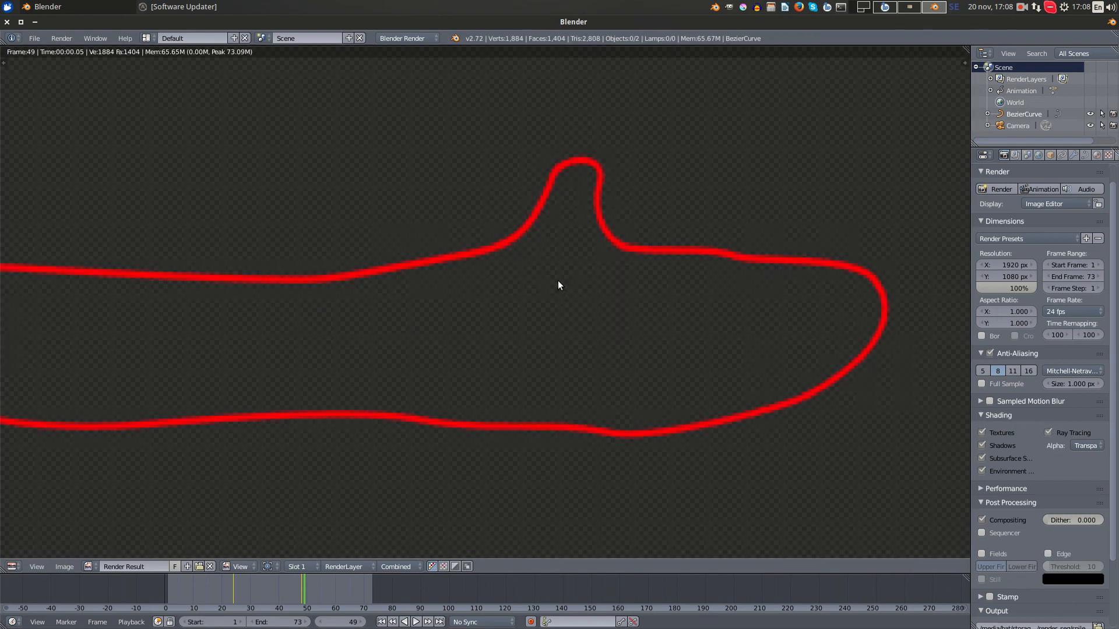
{"action": "scroll", "coordinate": [558, 281], "scroll_direction": "down", "scroll_amount": 4}
{"action": "key", "text": "Escape"}
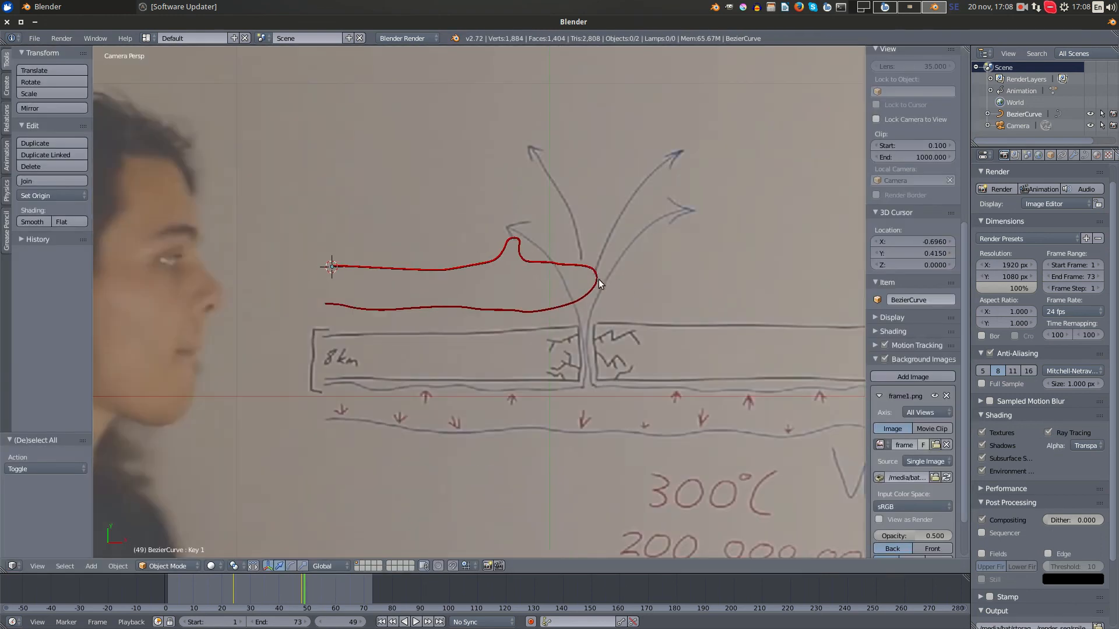
- Switch to the Video Editing Plus layout and scrub to frame 46 to inspect the line over the whiteboard overlay
{"action": "left_click", "coordinate": [146, 37]}
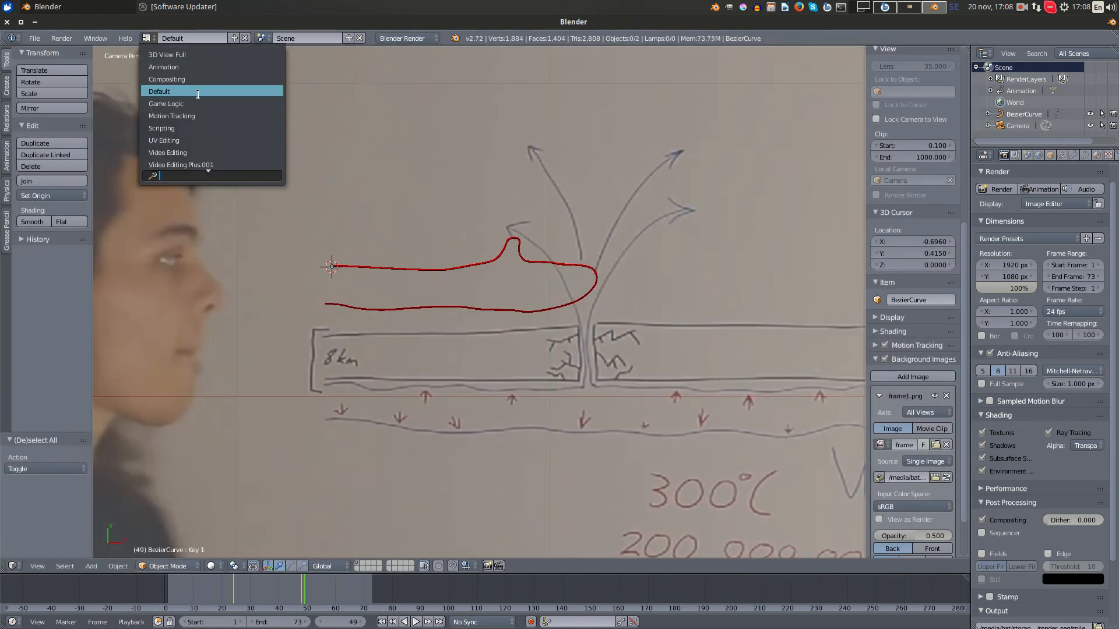
{"action": "left_click", "coordinate": [207, 153]}
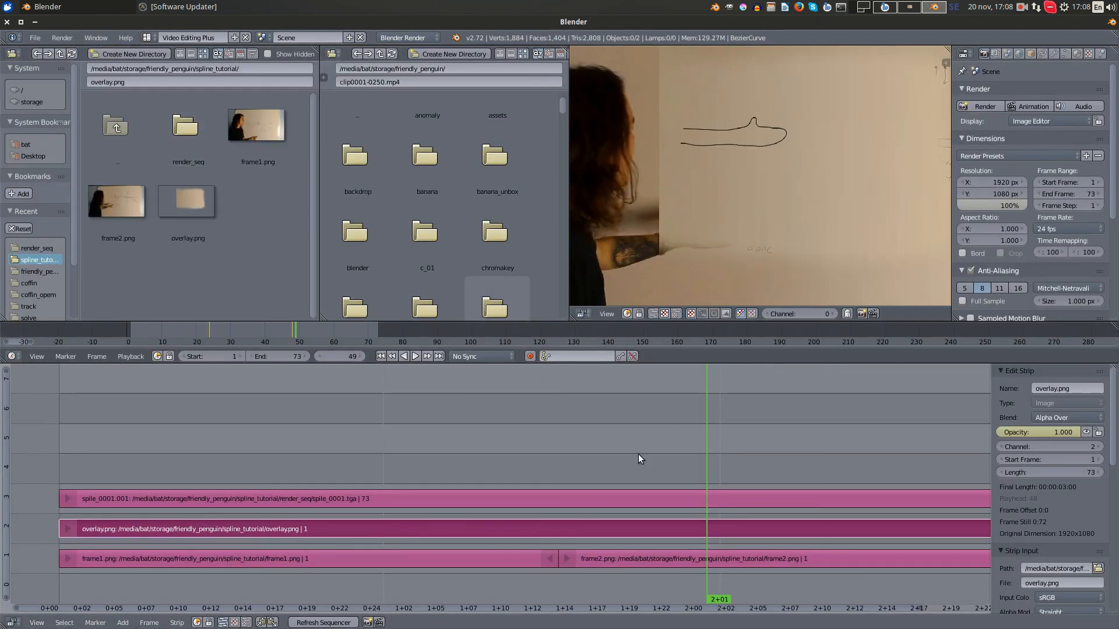
{"action": "left_click_drag", "start_coordinate": [452, 432], "coordinate": [793, 601]}
{"action": "scroll", "coordinate": [796, 600], "scroll_direction": "down", "scroll_amount": 5}
{"action": "middle_click_drag", "start_coordinate": [764, 568], "coordinate": [630, 573]}
{"action": "scroll", "coordinate": [630, 573], "scroll_direction": "down", "scroll_amount": 3}
{"action": "scroll", "coordinate": [794, 166], "scroll_direction": "down", "scroll_amount": 2}
{"action": "mouse_move", "coordinate": [803, 126]}
{"action": "middle_mouse_down"}
{"action": "mouse_move", "coordinate": [706, 203]}
{"action": "mouse_move", "coordinate": [788, 116]}
{"action": "middle_mouse_up"}
{"action": "scroll", "coordinate": [788, 116], "scroll_direction": "up", "scroll_amount": 1}
{"action": "left_click_drag", "start_coordinate": [470, 419], "coordinate": [483, 443]}
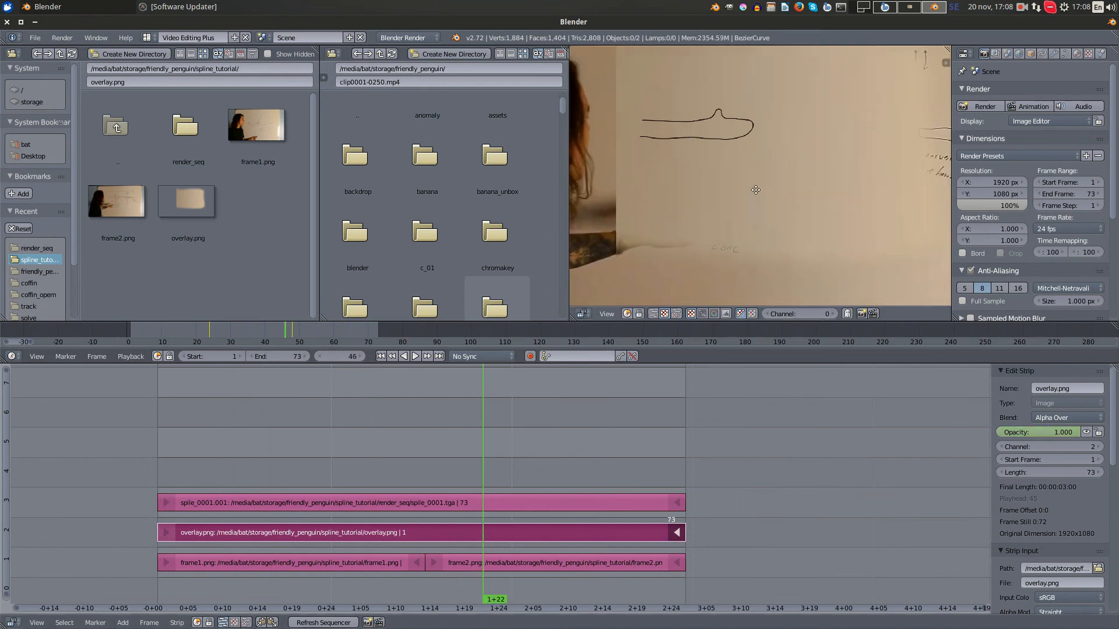
- Try a Color Balance modifier on the overlay.png strip and remove it
{"action": "scroll", "coordinate": [1084, 513], "scroll_direction": "down", "scroll_amount": 10}
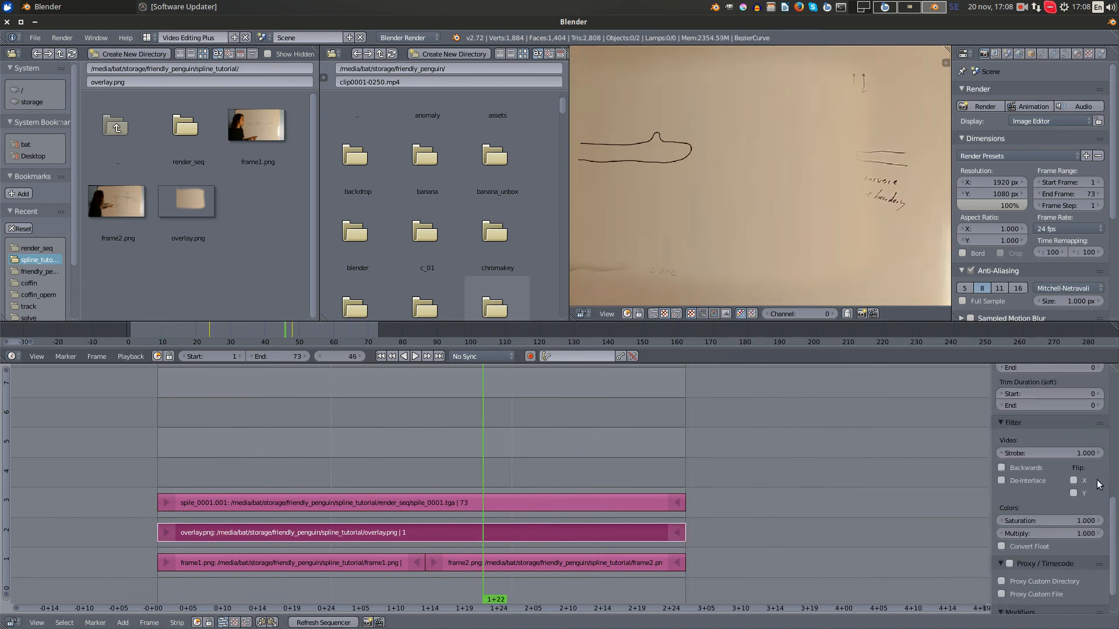
{"action": "left_click", "coordinate": [1057, 606]}
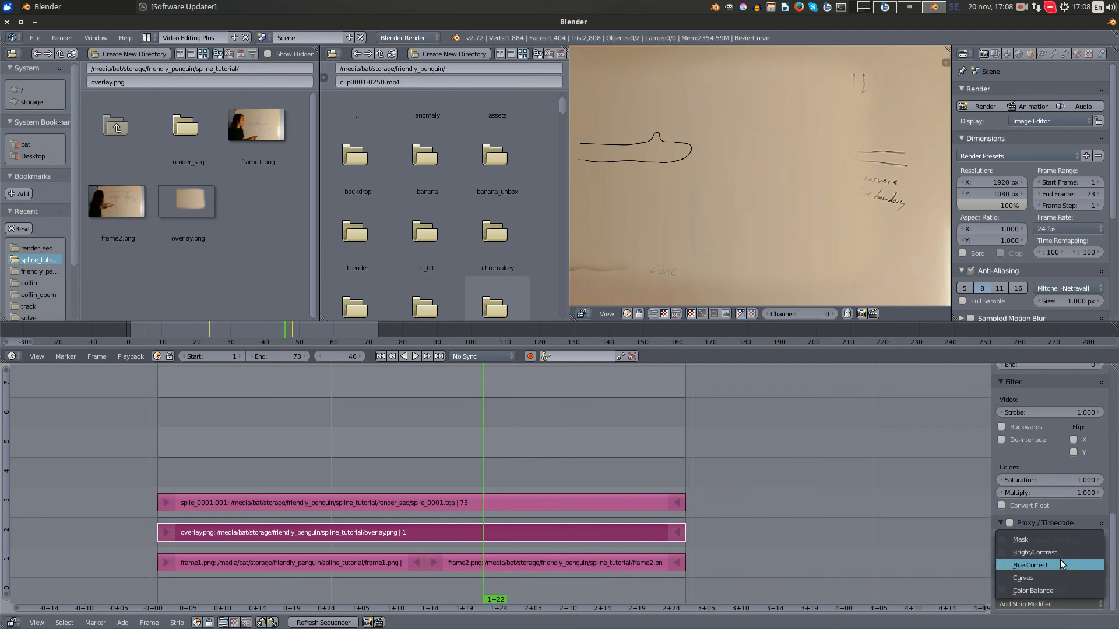
{"action": "left_click", "coordinate": [1068, 590]}
{"action": "scroll", "coordinate": [1051, 536], "scroll_direction": "down", "scroll_amount": 8}
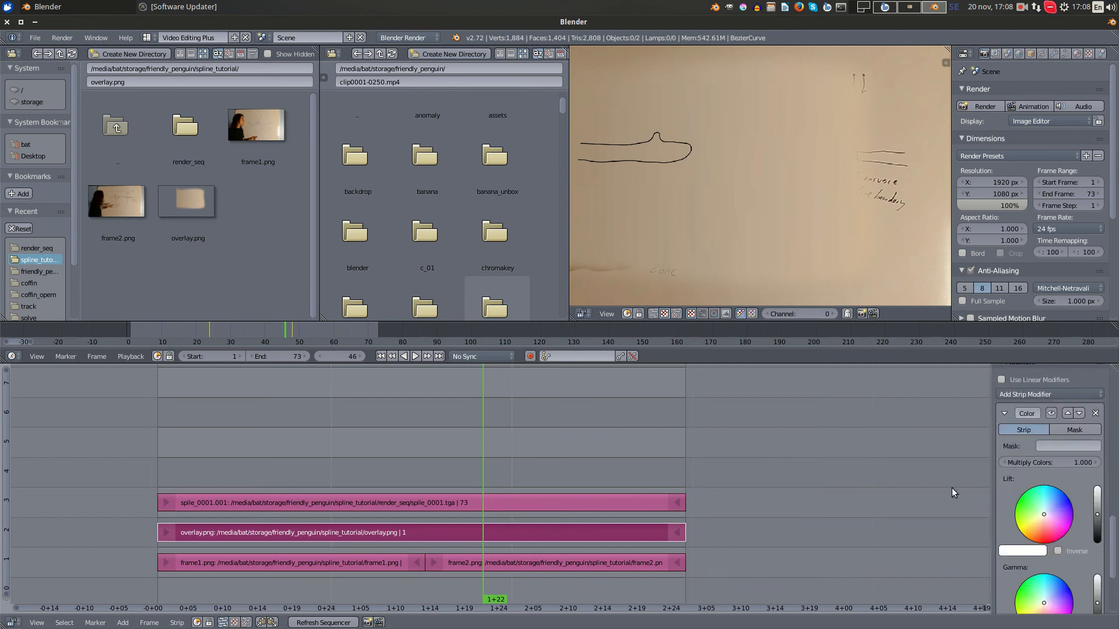
{"action": "left_click", "coordinate": [1093, 414]}
- Add a Bright/Contrast modifier to the overlay.png strip and keyframe its brightness at 0
{"action": "left_click", "coordinate": [1052, 395]}
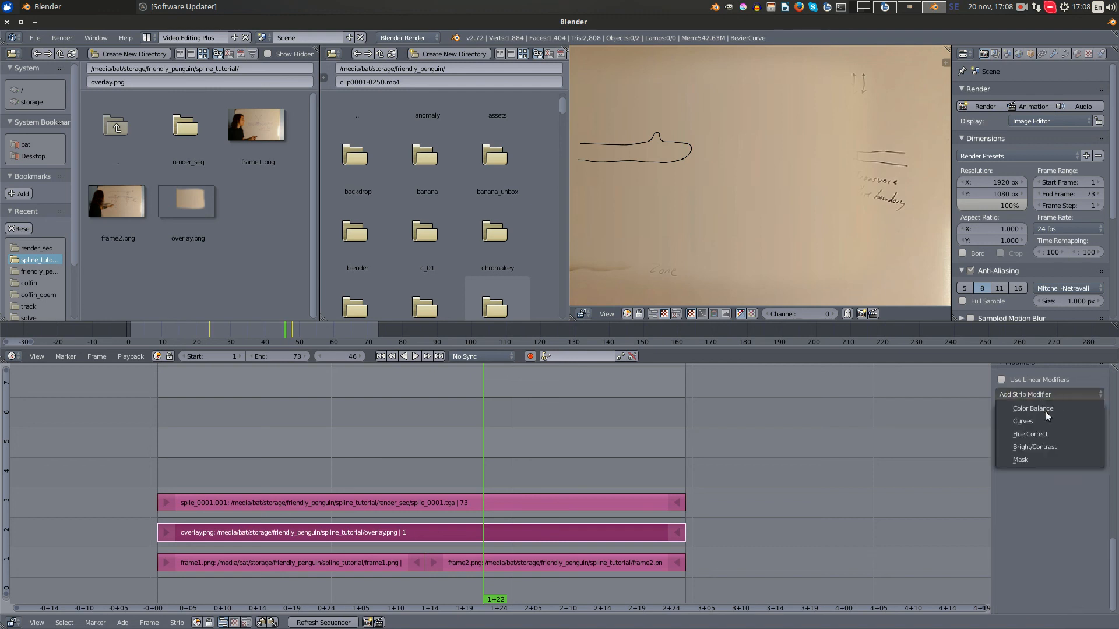
{"action": "left_click", "coordinate": [1051, 447]}
{"action": "left_click_drag", "start_coordinate": [432, 450], "coordinate": [466, 465]}
{"action": "key", "text": "i"}
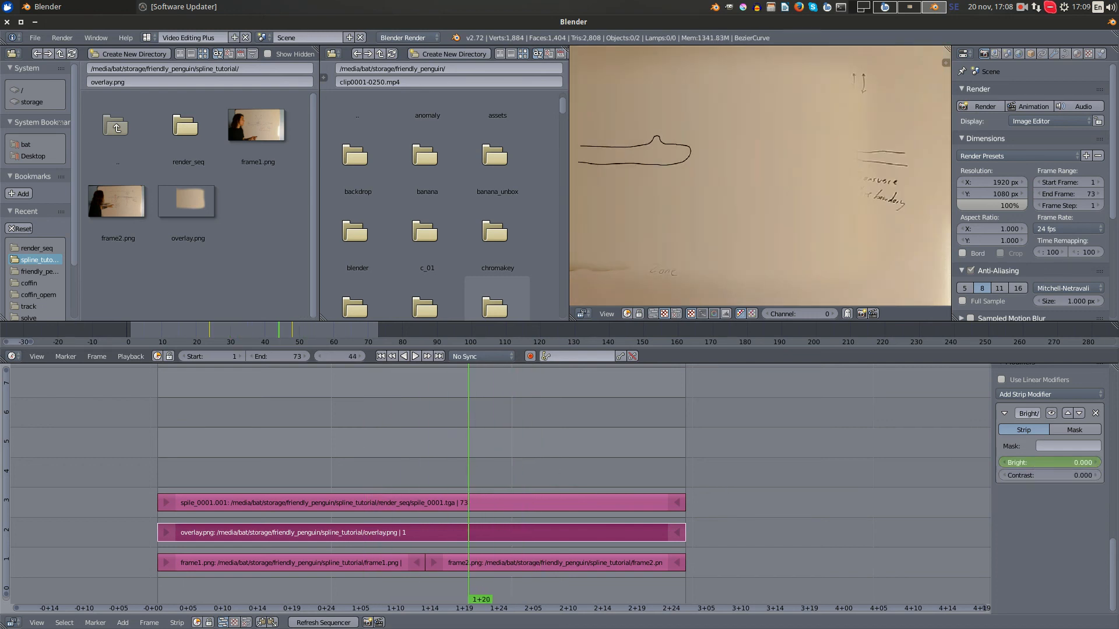
- Lower the overlay strip's brightness to -6 at frame 44 and keyframe it
{"action": "left_click_drag", "start_coordinate": [1050, 462], "coordinate": [1040, 463]}
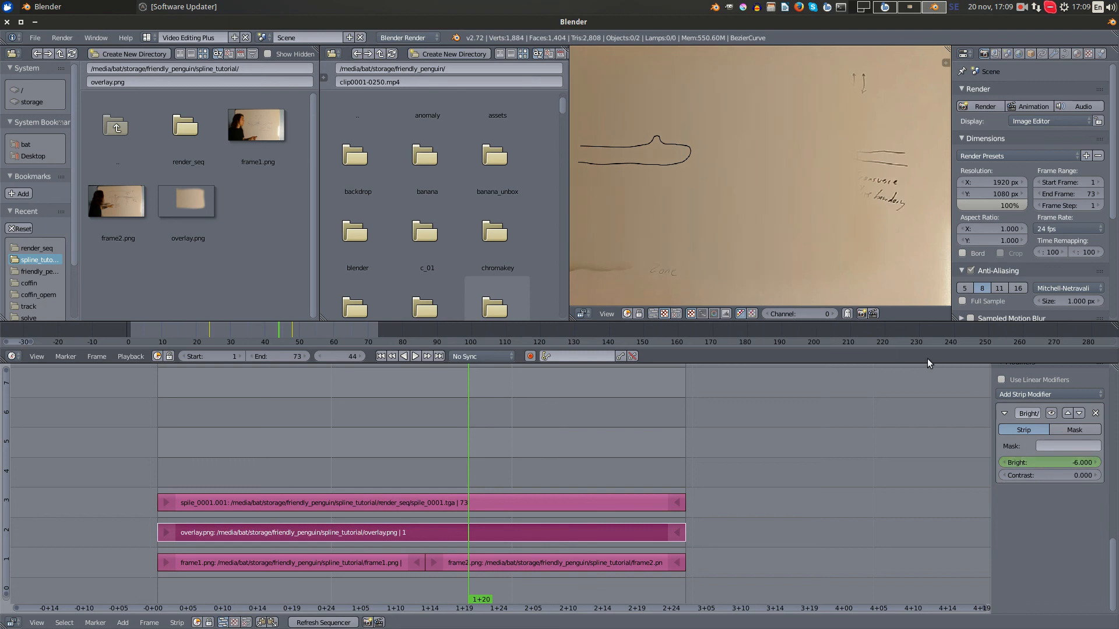
{"action": "scroll", "coordinate": [772, 211], "scroll_direction": "down", "scroll_amount": 5}
{"action": "scroll", "coordinate": [771, 209], "scroll_direction": "up", "scroll_amount": 1}
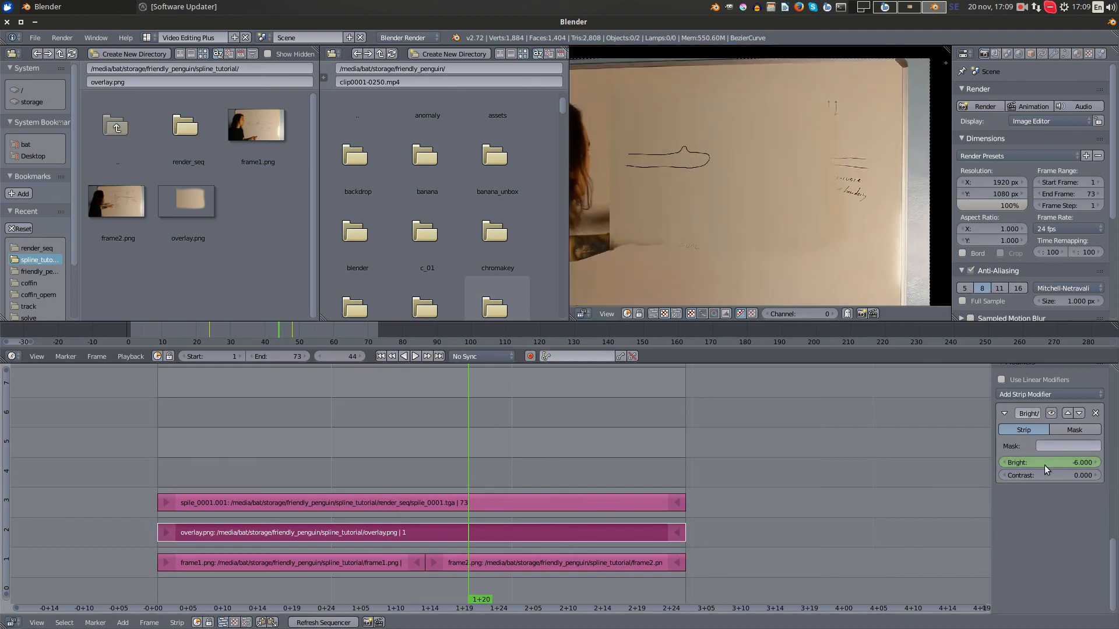
{"action": "key", "text": "i"}
{"action": "mouse_move", "coordinate": [457, 470]}
{"action": "left_mouse_down"}
{"action": "mouse_move", "coordinate": [218, 484]}
{"action": "mouse_move", "coordinate": [599, 477]}
{"action": "mouse_move", "coordinate": [396, 481]}
{"action": "mouse_move", "coordinate": [526, 477]}
{"action": "mouse_move", "coordinate": [467, 481]}
{"action": "left_mouse_up"}
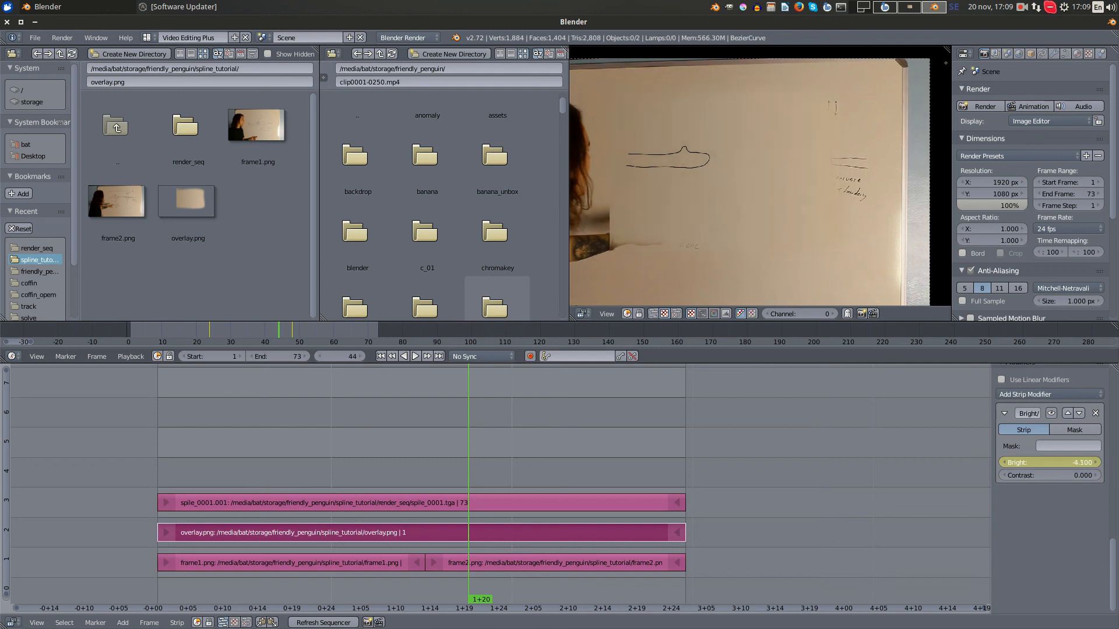
- Scrub through to frame 62 to check the overlay's brightness change against the footage, and deselect the strips
{"action": "left_click_drag", "start_coordinate": [474, 444], "coordinate": [443, 433]}
{"action": "scroll", "coordinate": [443, 433], "scroll_direction": "down", "scroll_amount": 1}
{"action": "scroll", "coordinate": [441, 444], "scroll_direction": "down", "scroll_amount": 7}
{"action": "middle_click_drag", "start_coordinate": [457, 449], "coordinate": [537, 459]}
{"action": "key", "text": "a"}
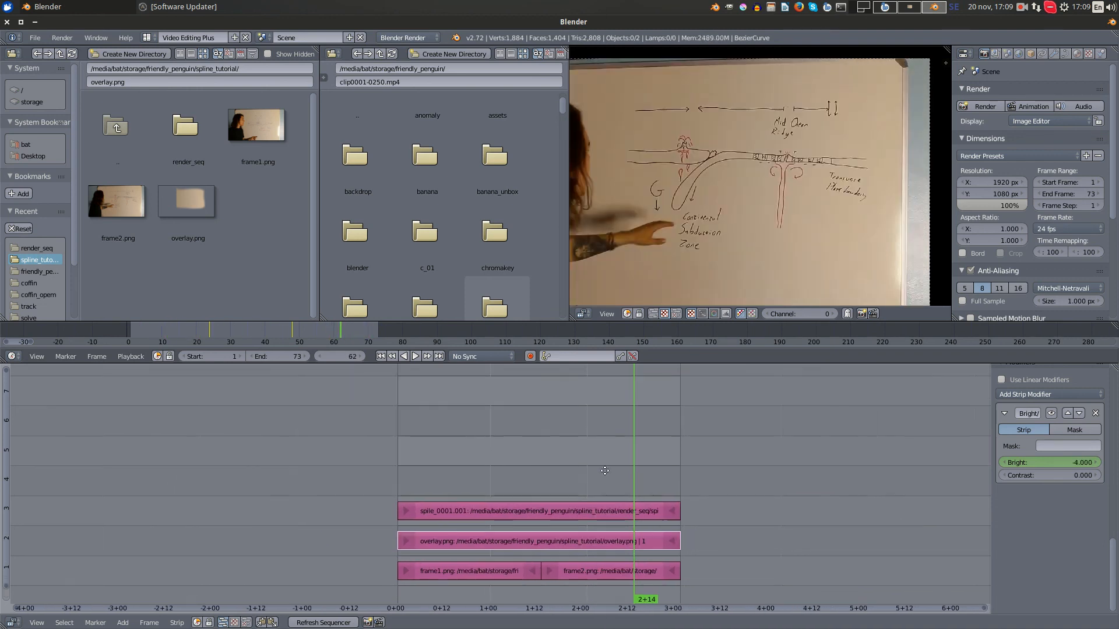
{"action": "scroll", "coordinate": [565, 465], "scroll_direction": "up", "scroll_amount": 1}
{"action": "scroll", "coordinate": [566, 465], "scroll_direction": "up", "scroll_amount": 2}
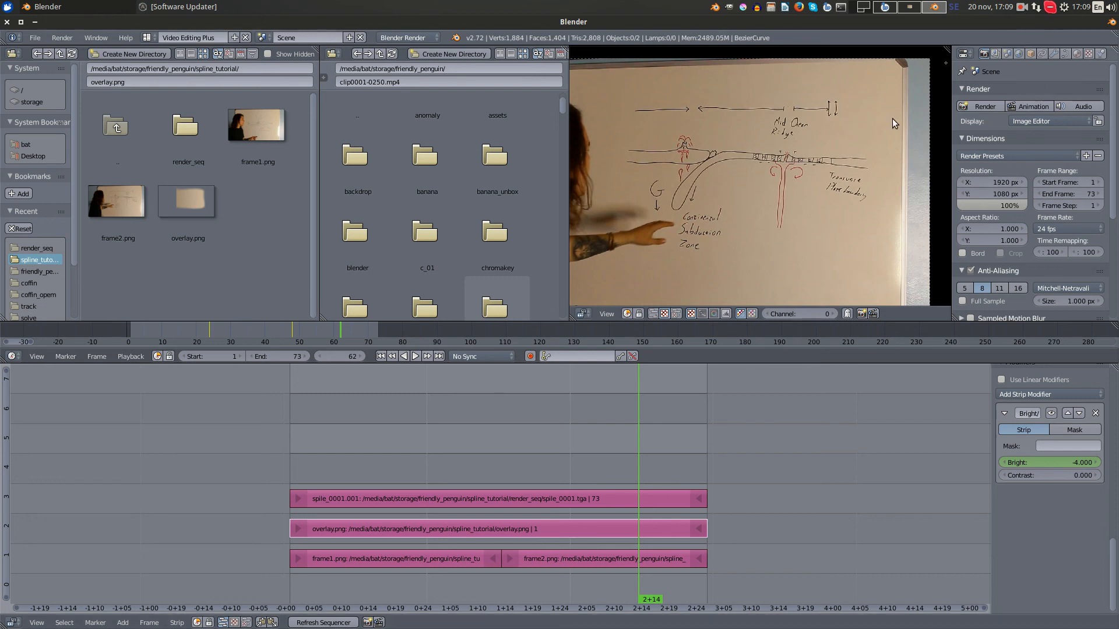